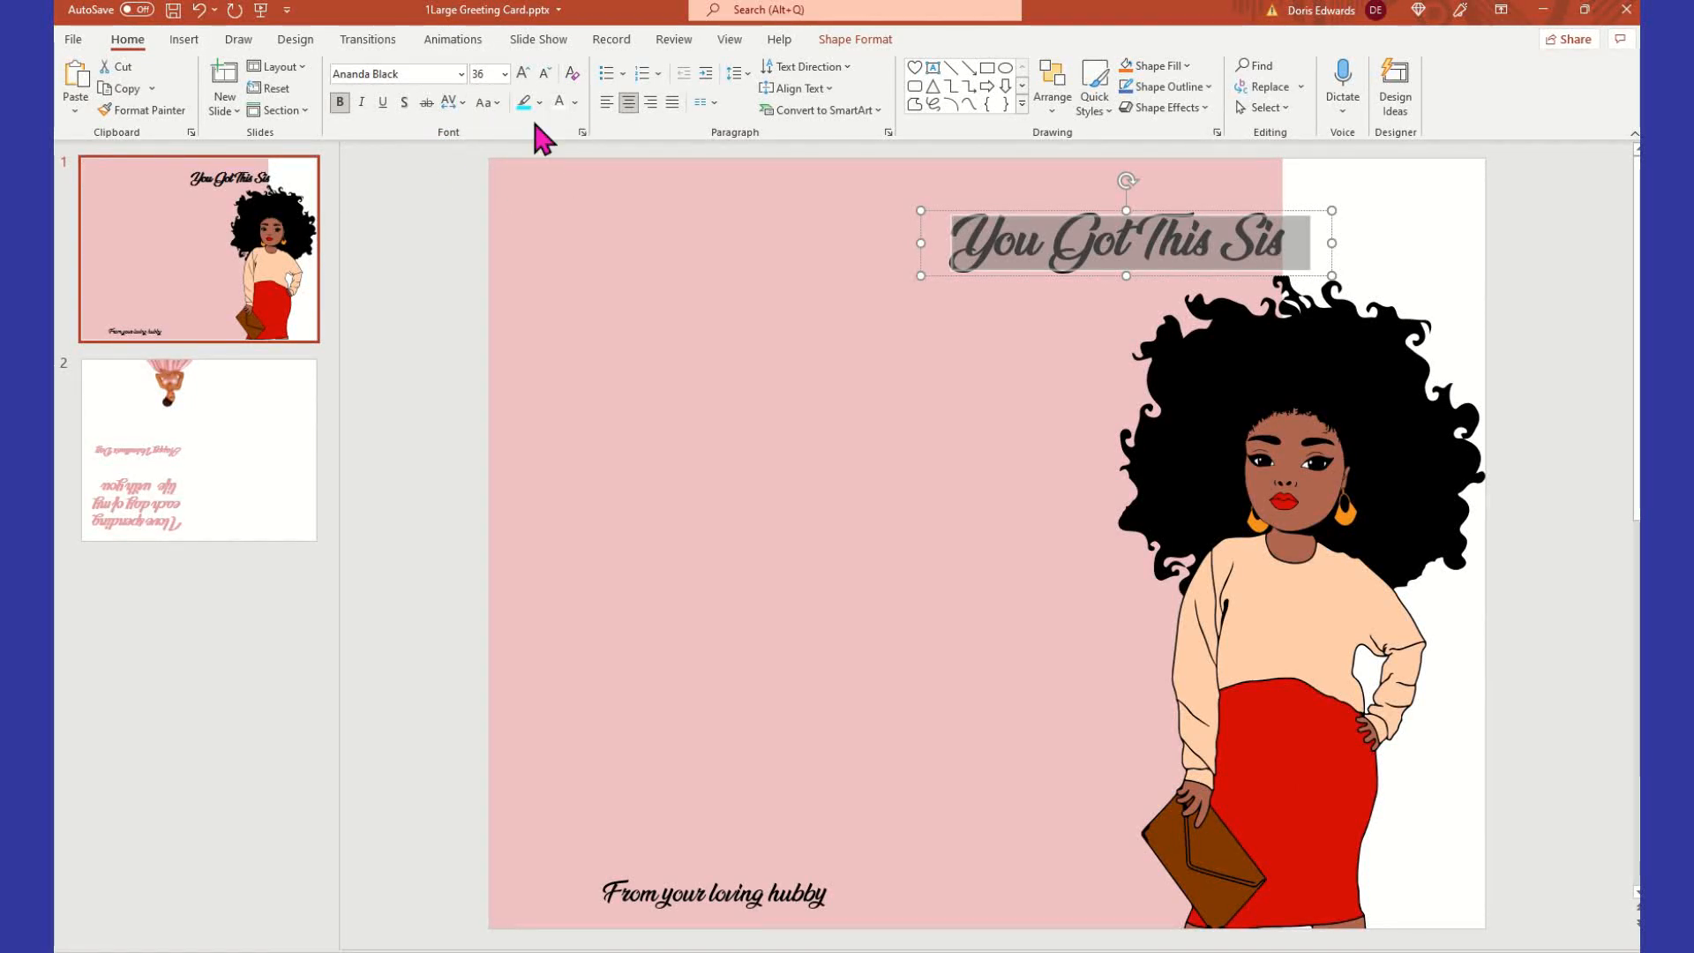
- Recolour the "You Got This Sis" title with the red sampled from the woman's skirt
click(575, 103)
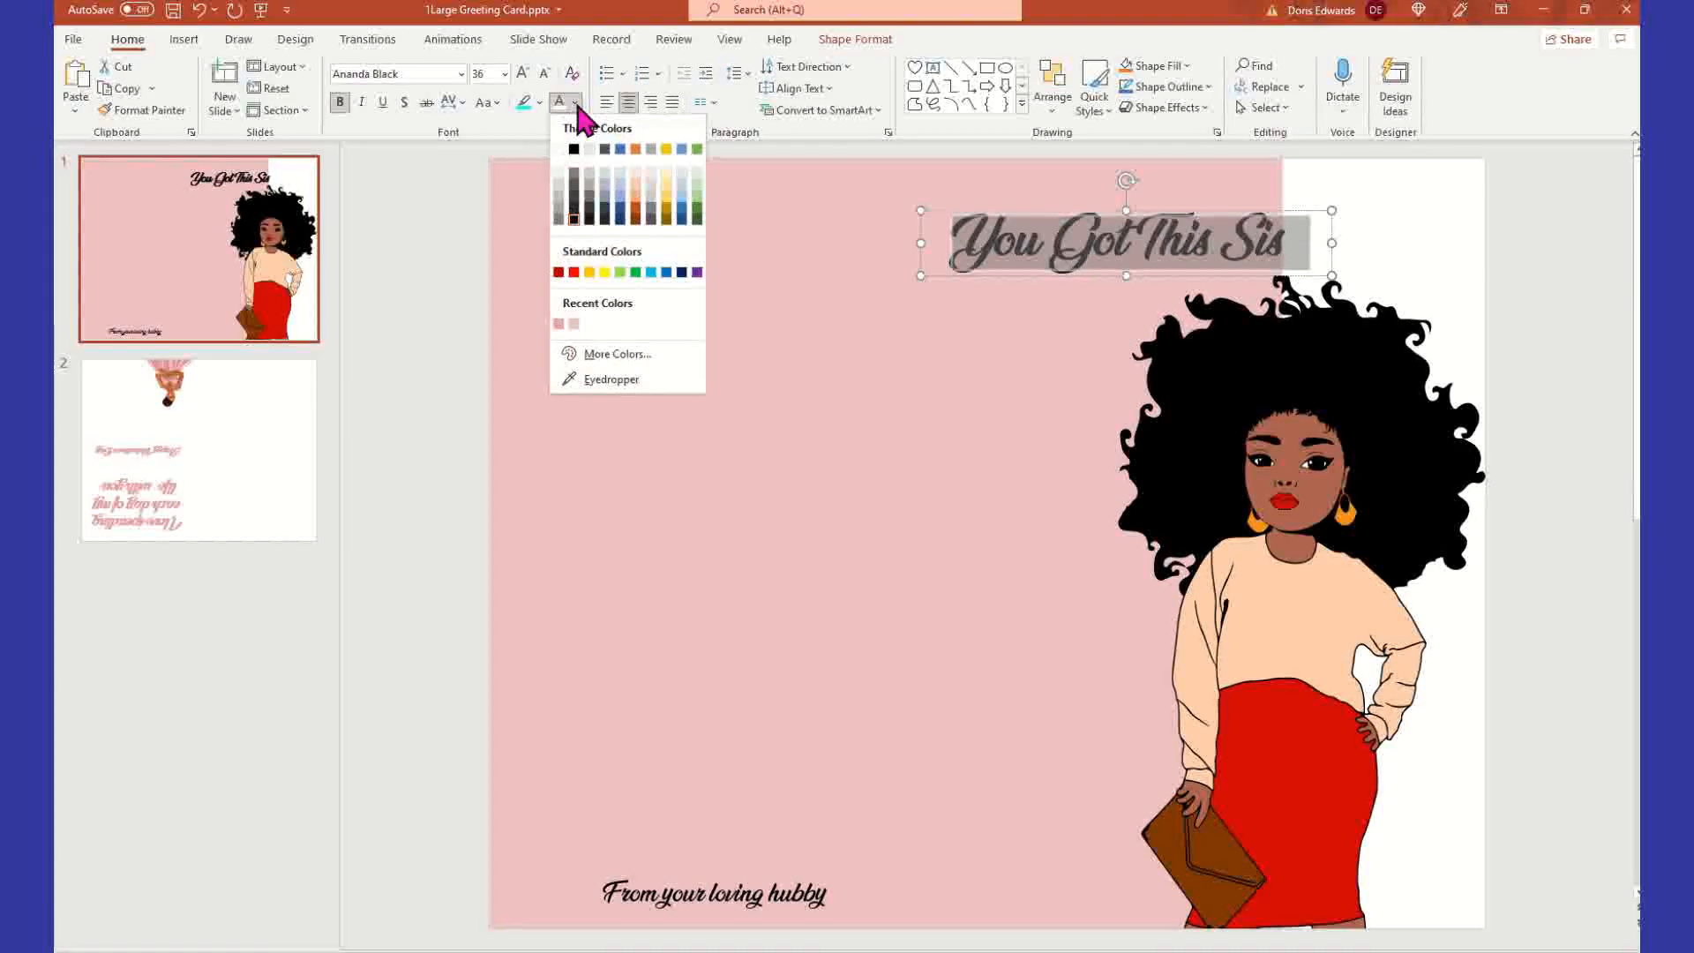
click(618, 380)
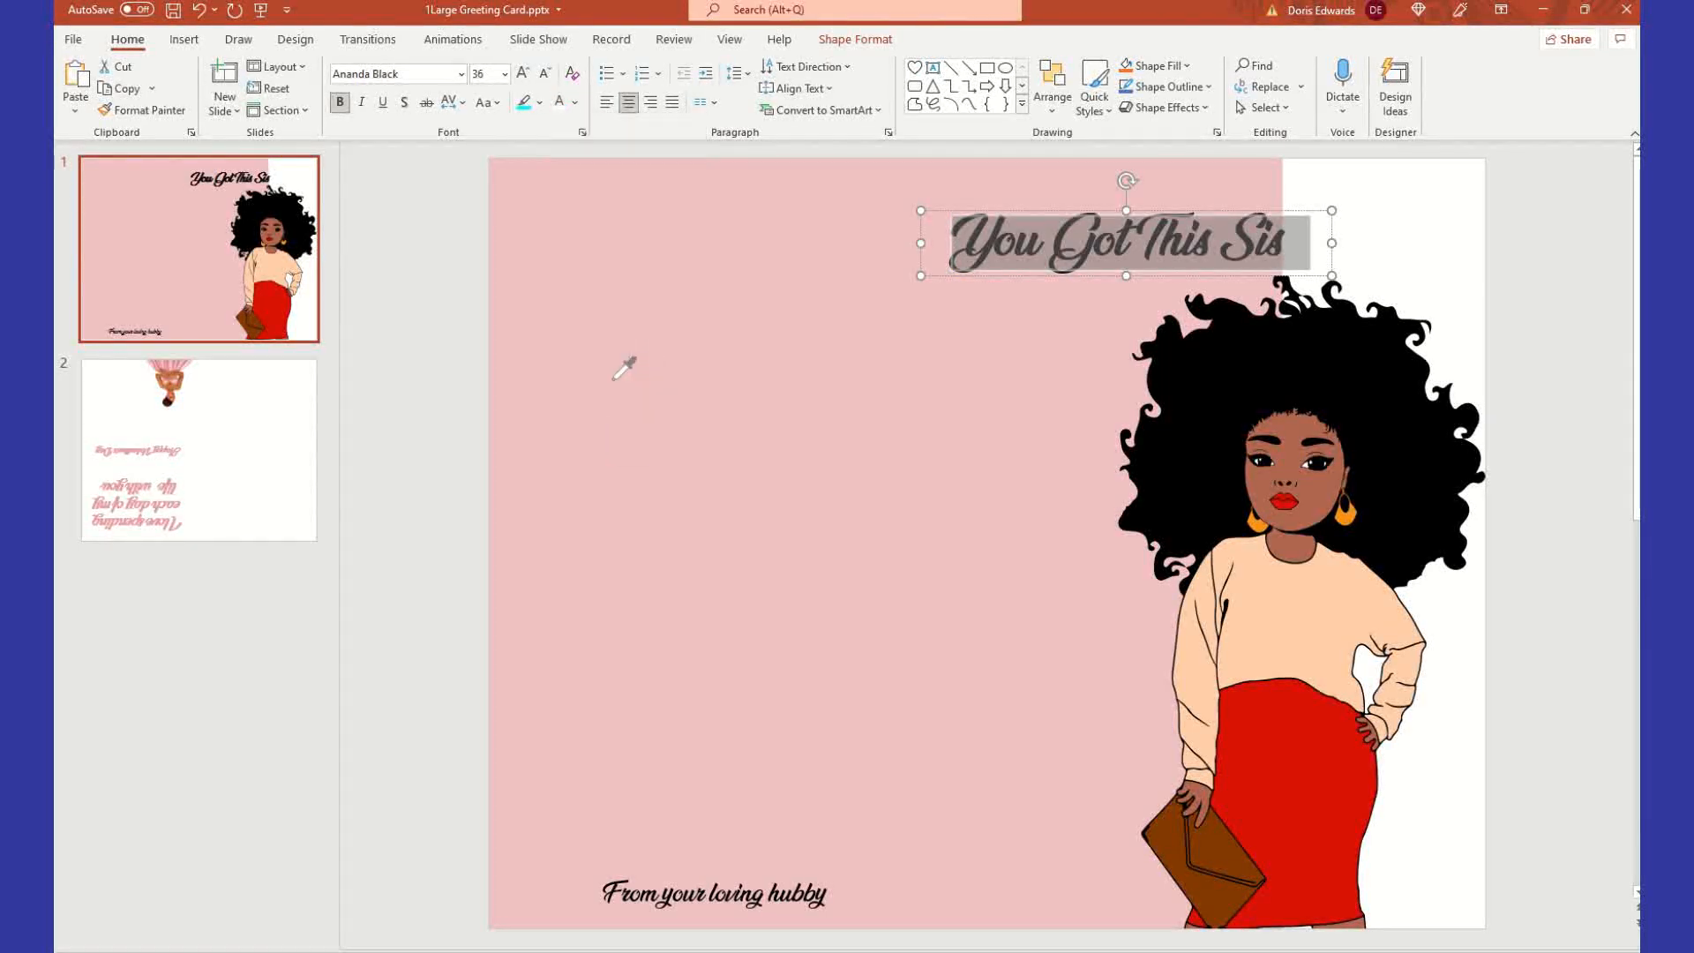
click(1323, 758)
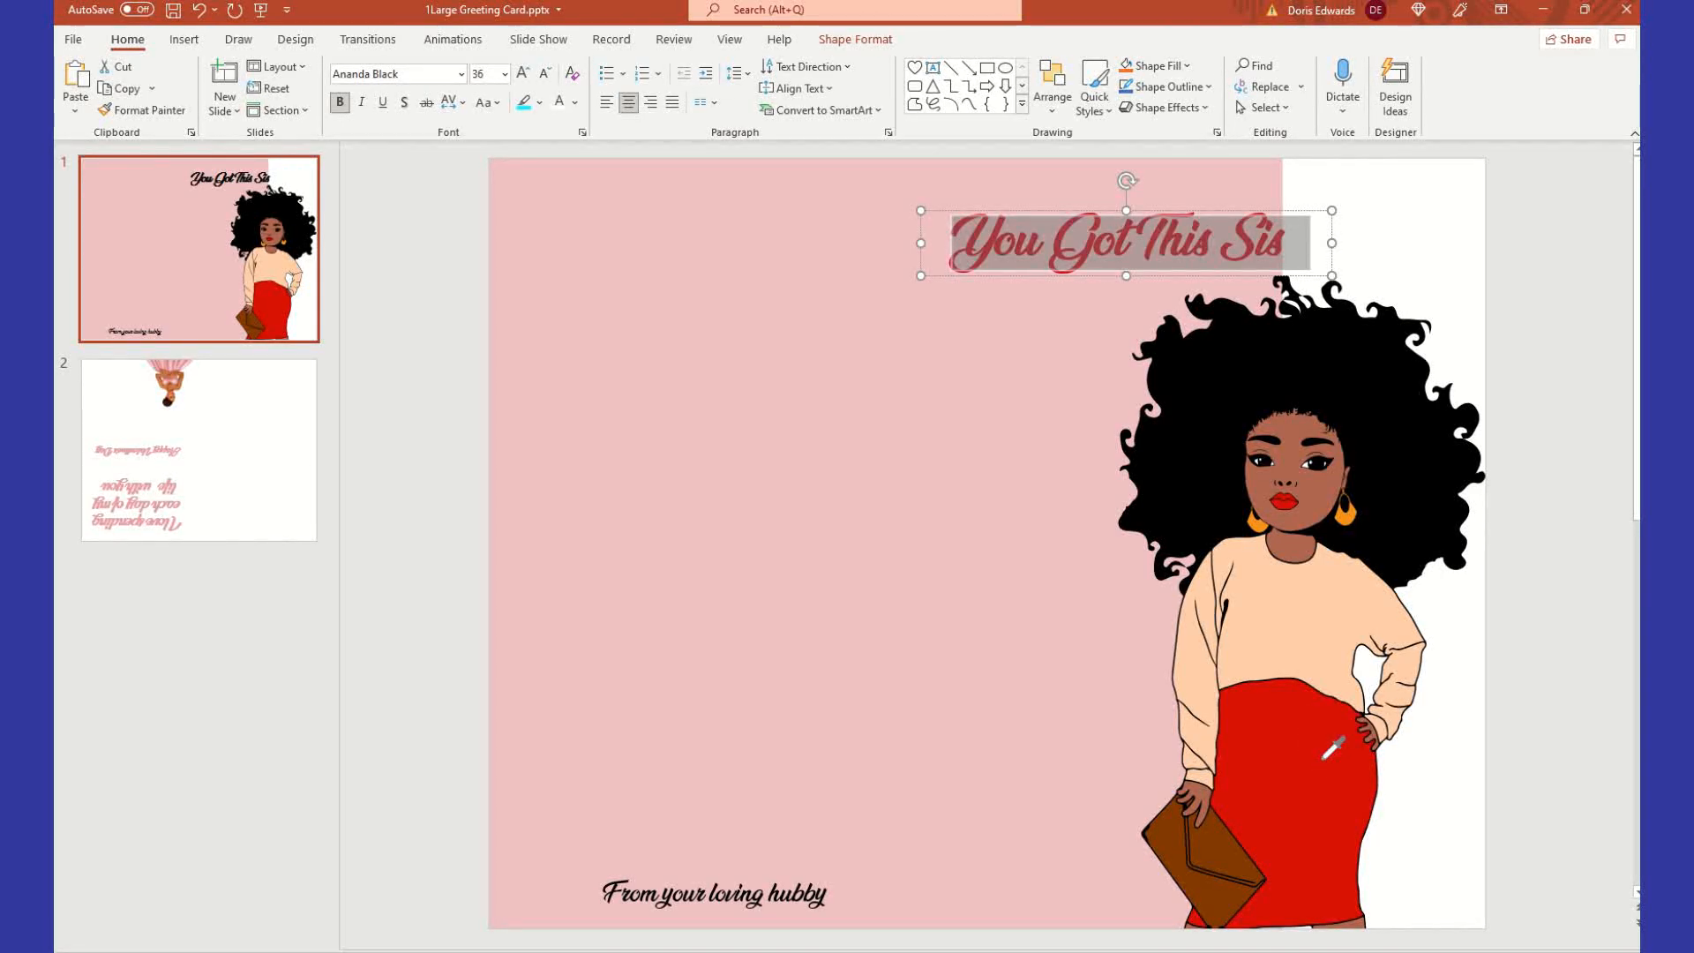
click(1429, 251)
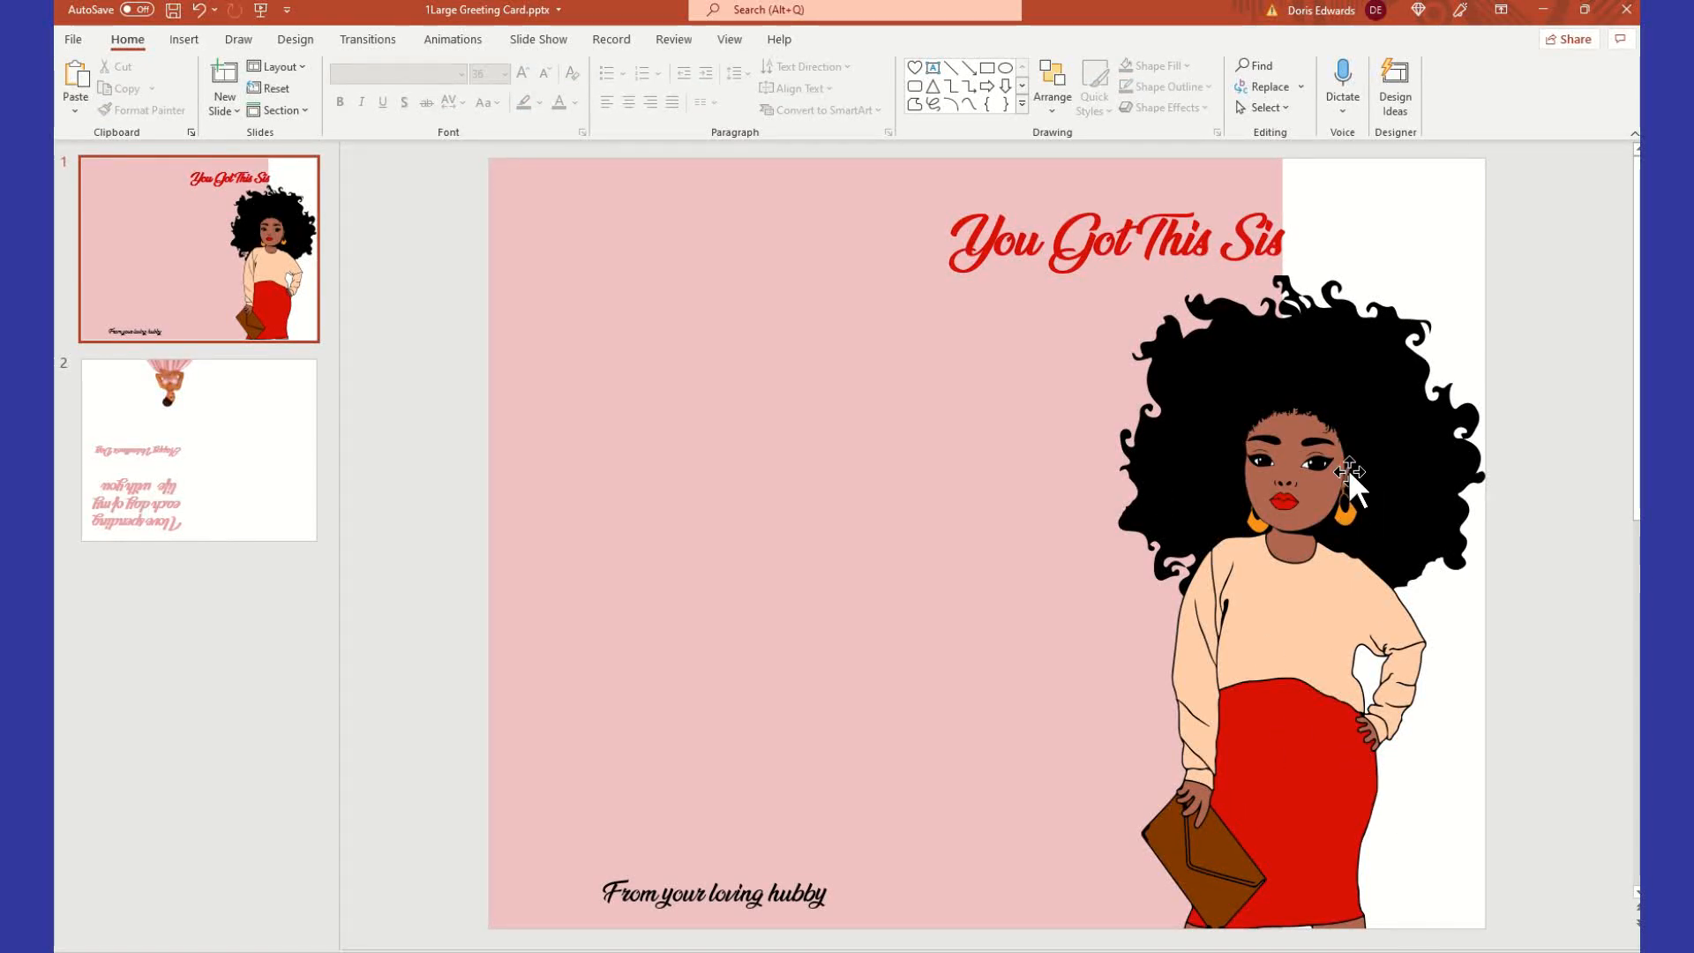
- Apply a perspective 3-D rotation to the "You Got This Sis" title that slants the text upward to the right
click(1107, 231)
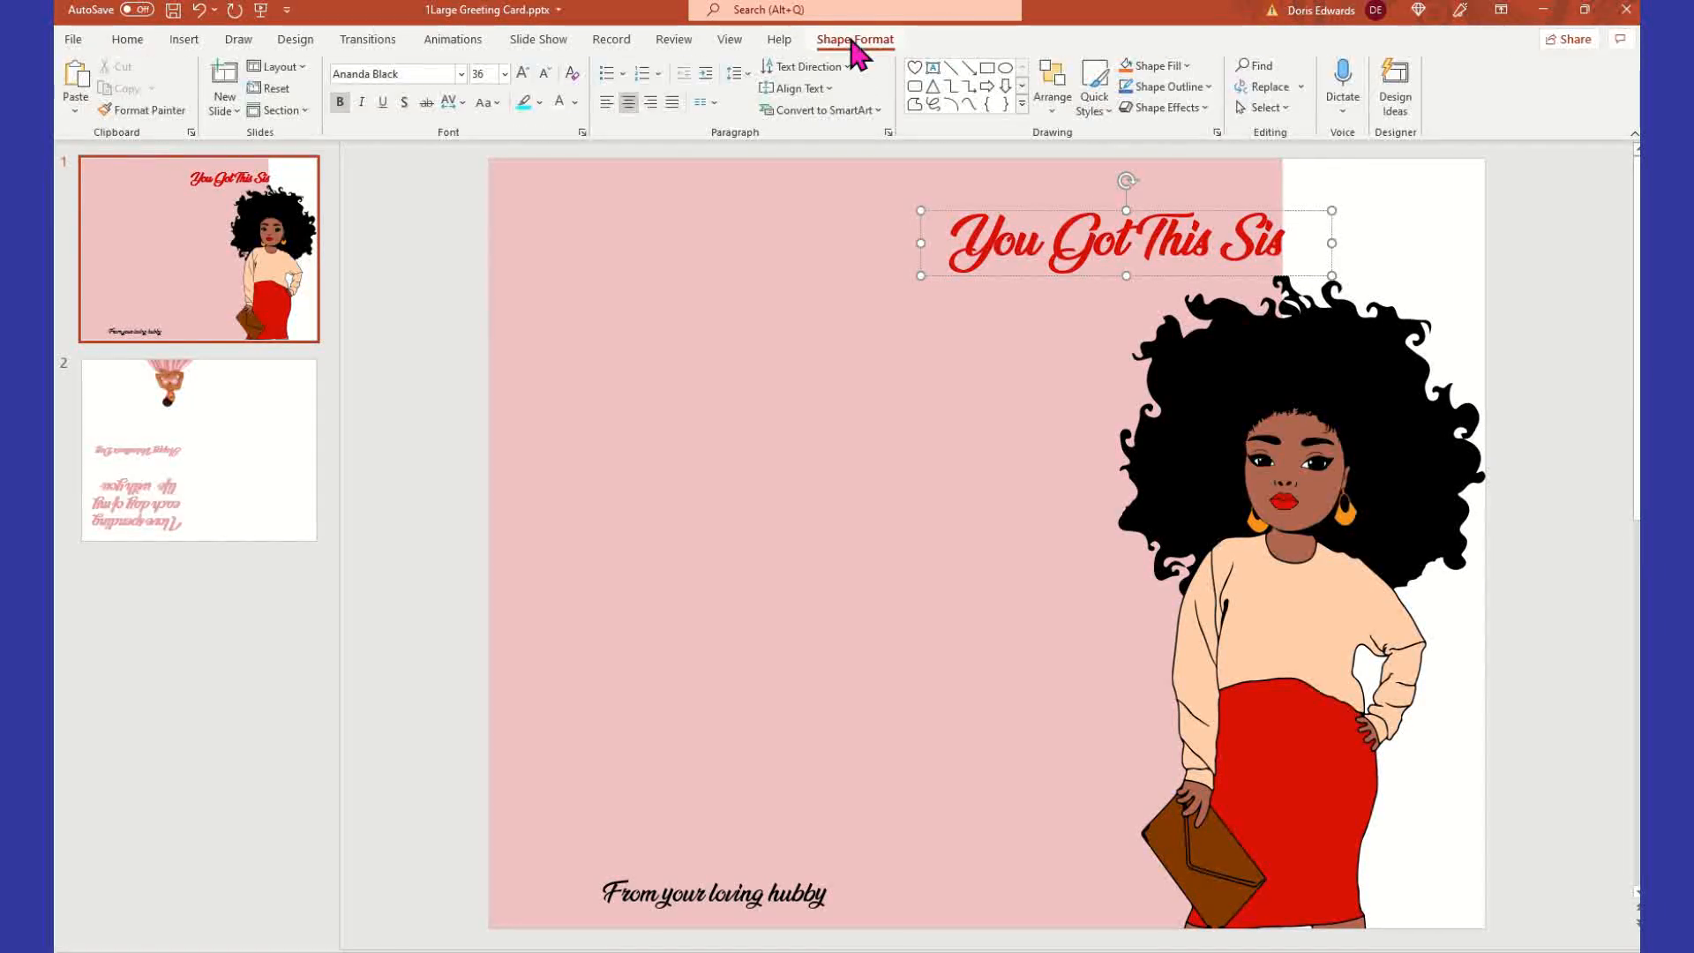
click(851, 39)
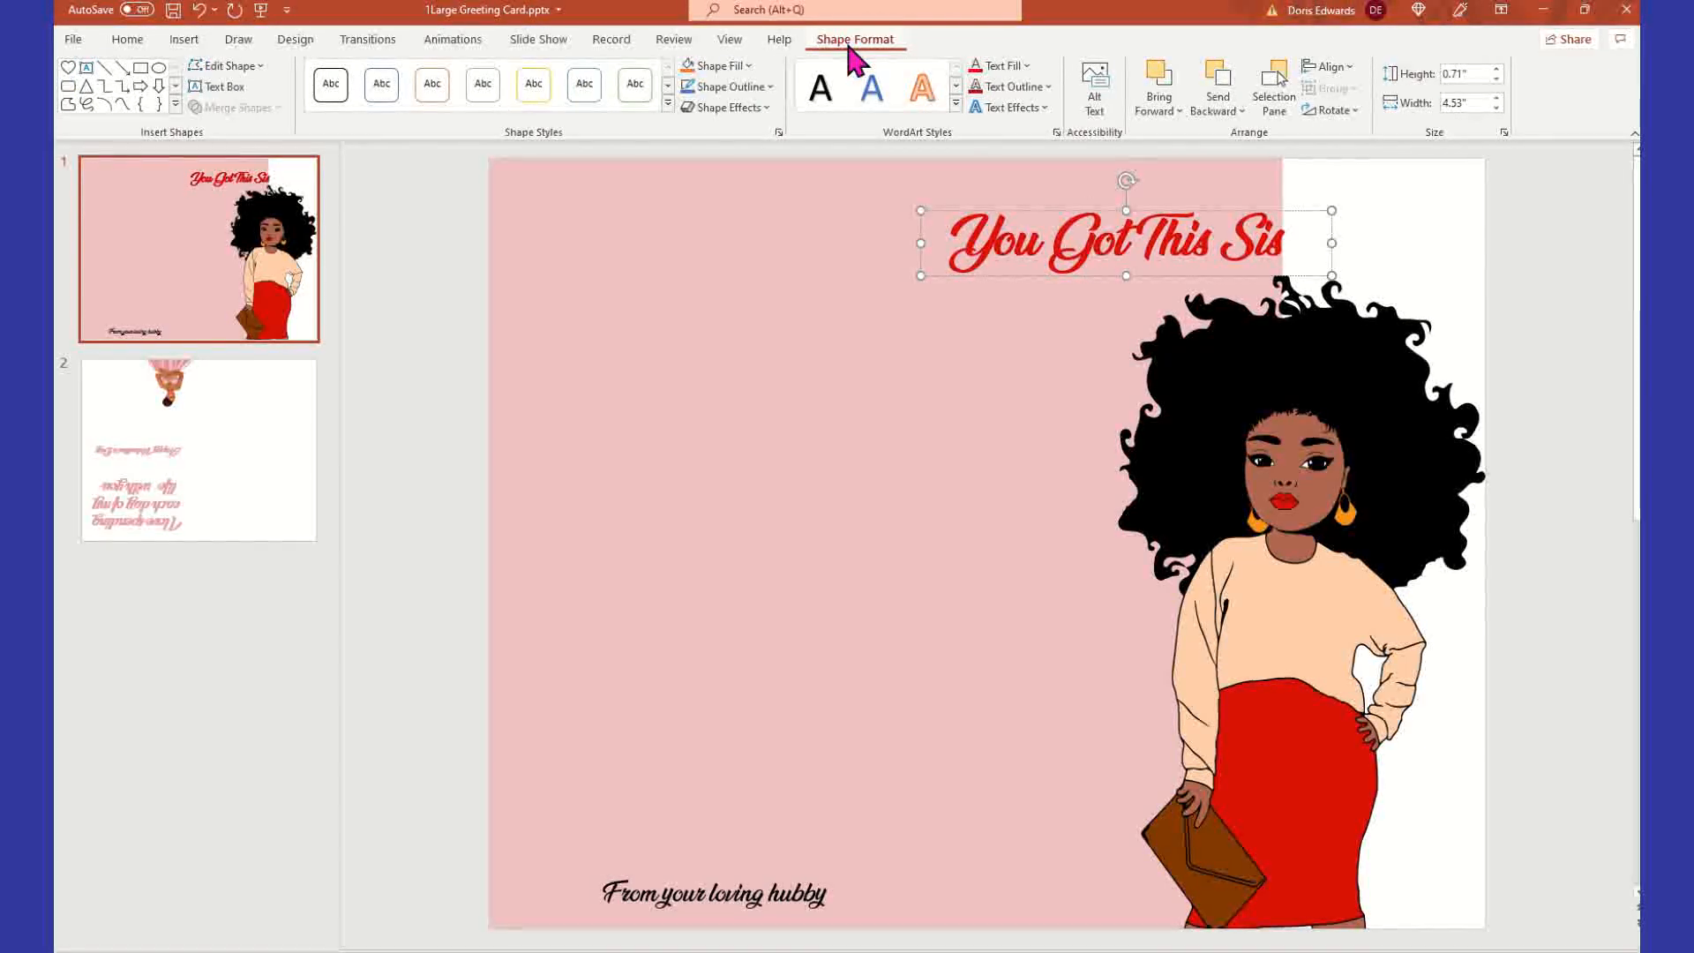
click(756, 109)
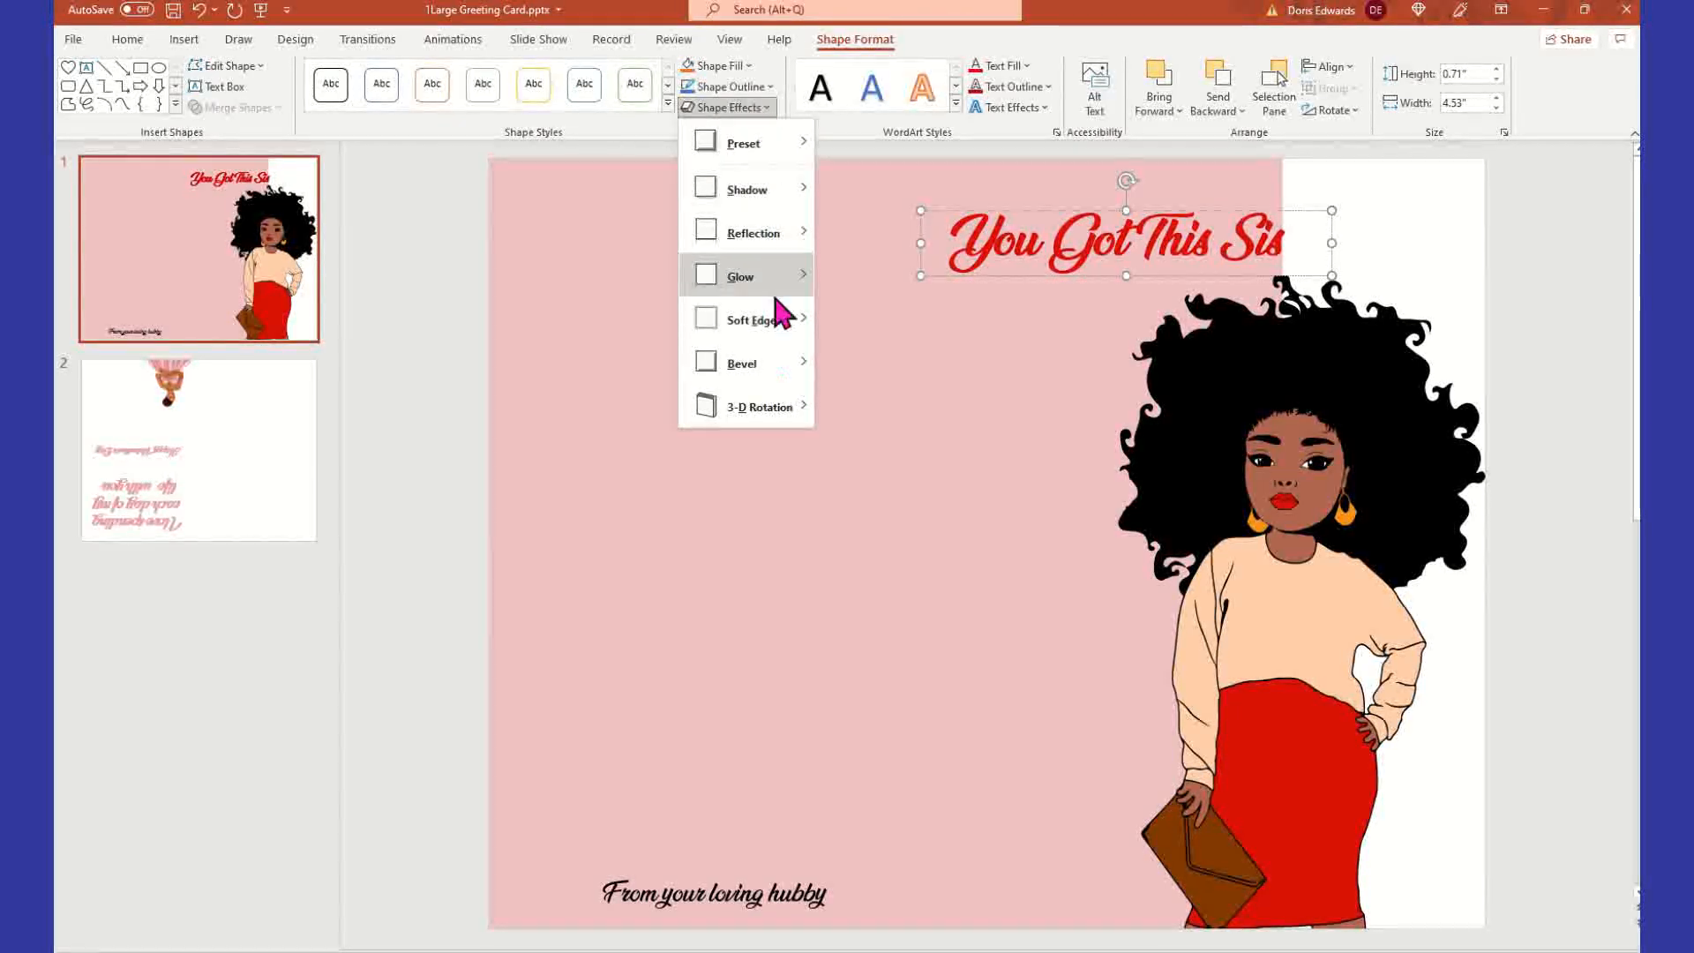
mouse_move(788, 428)
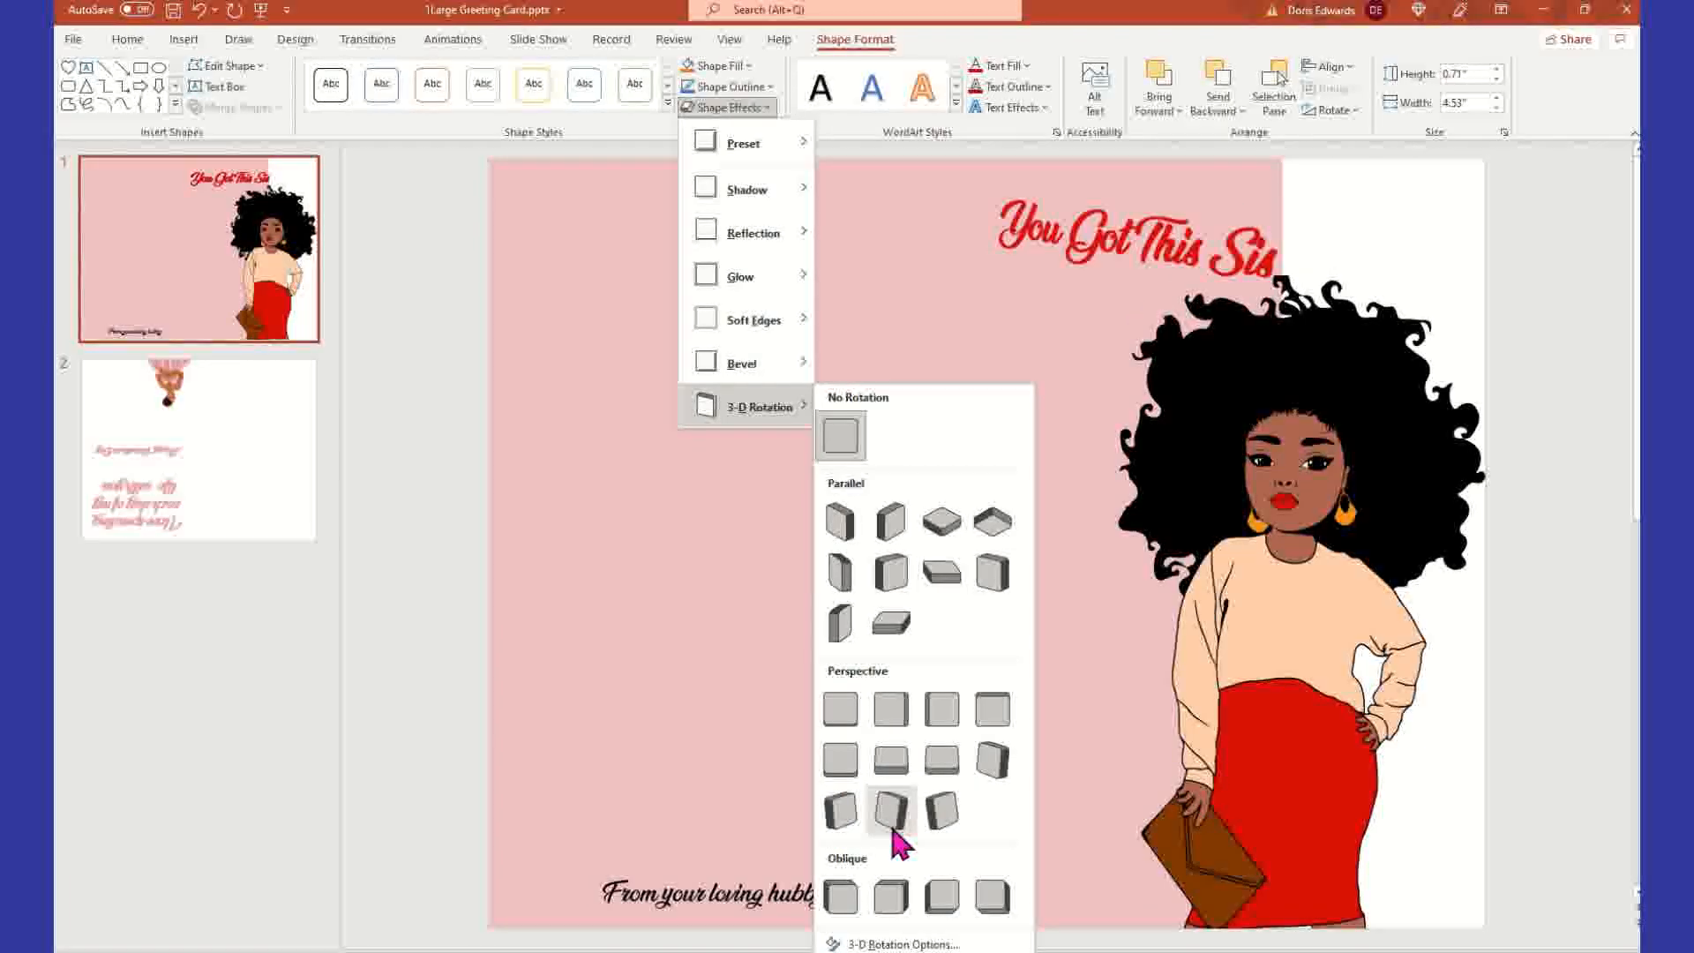
click(941, 809)
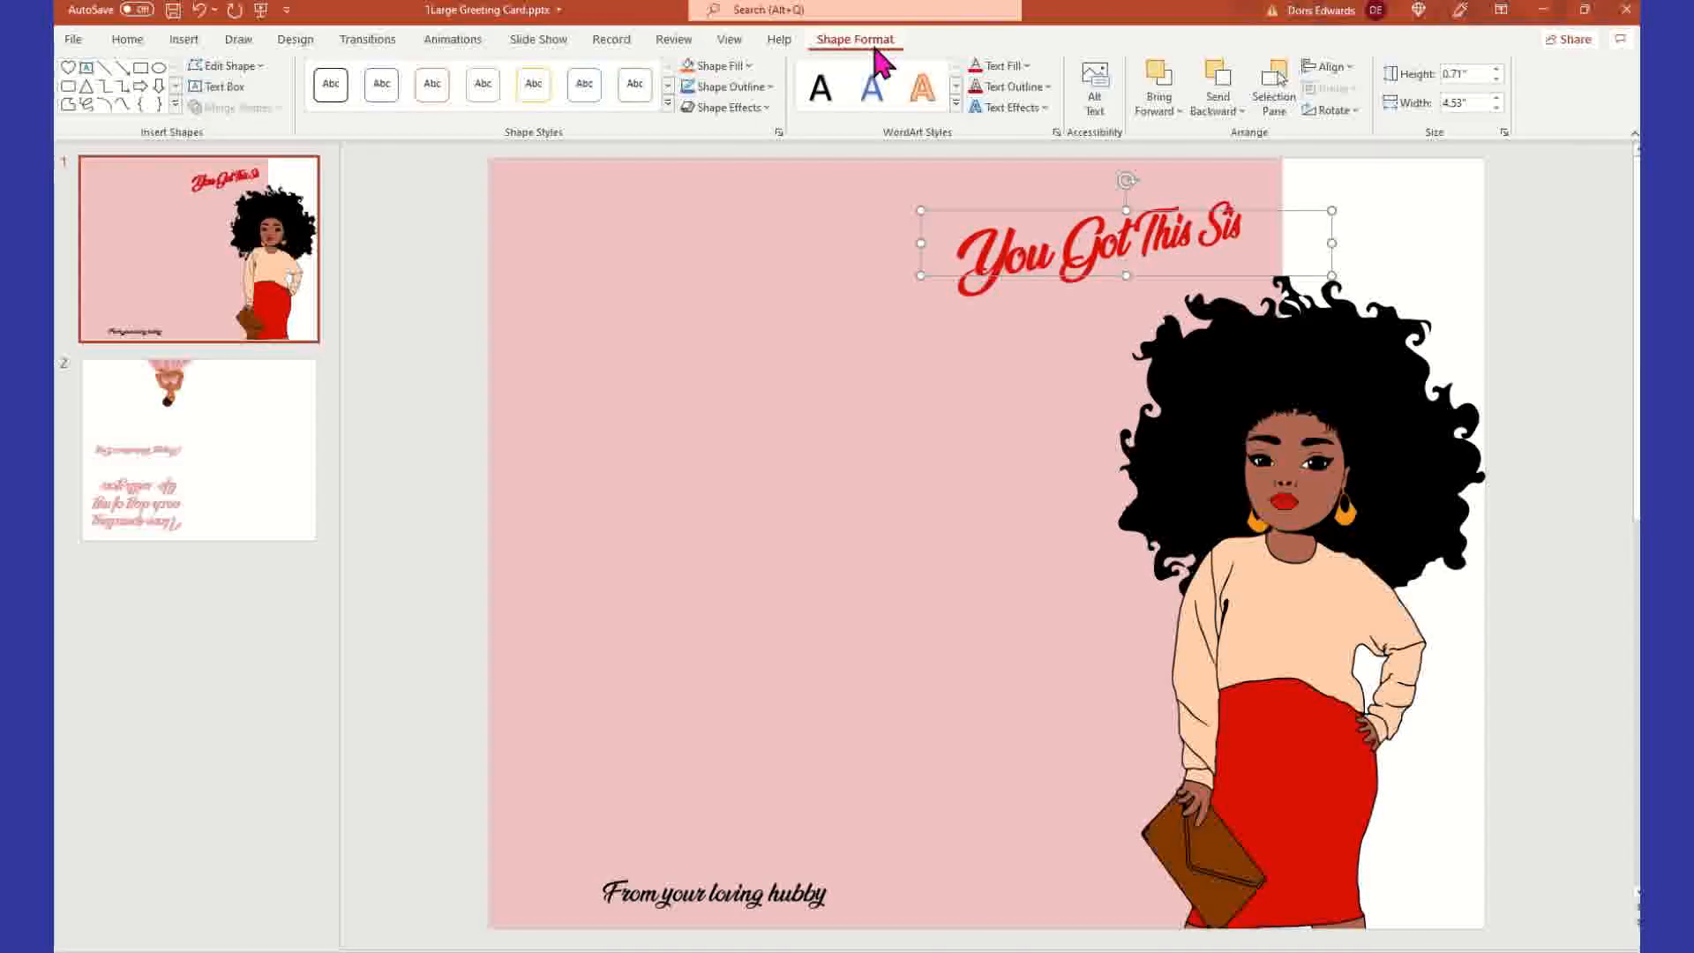
click(764, 109)
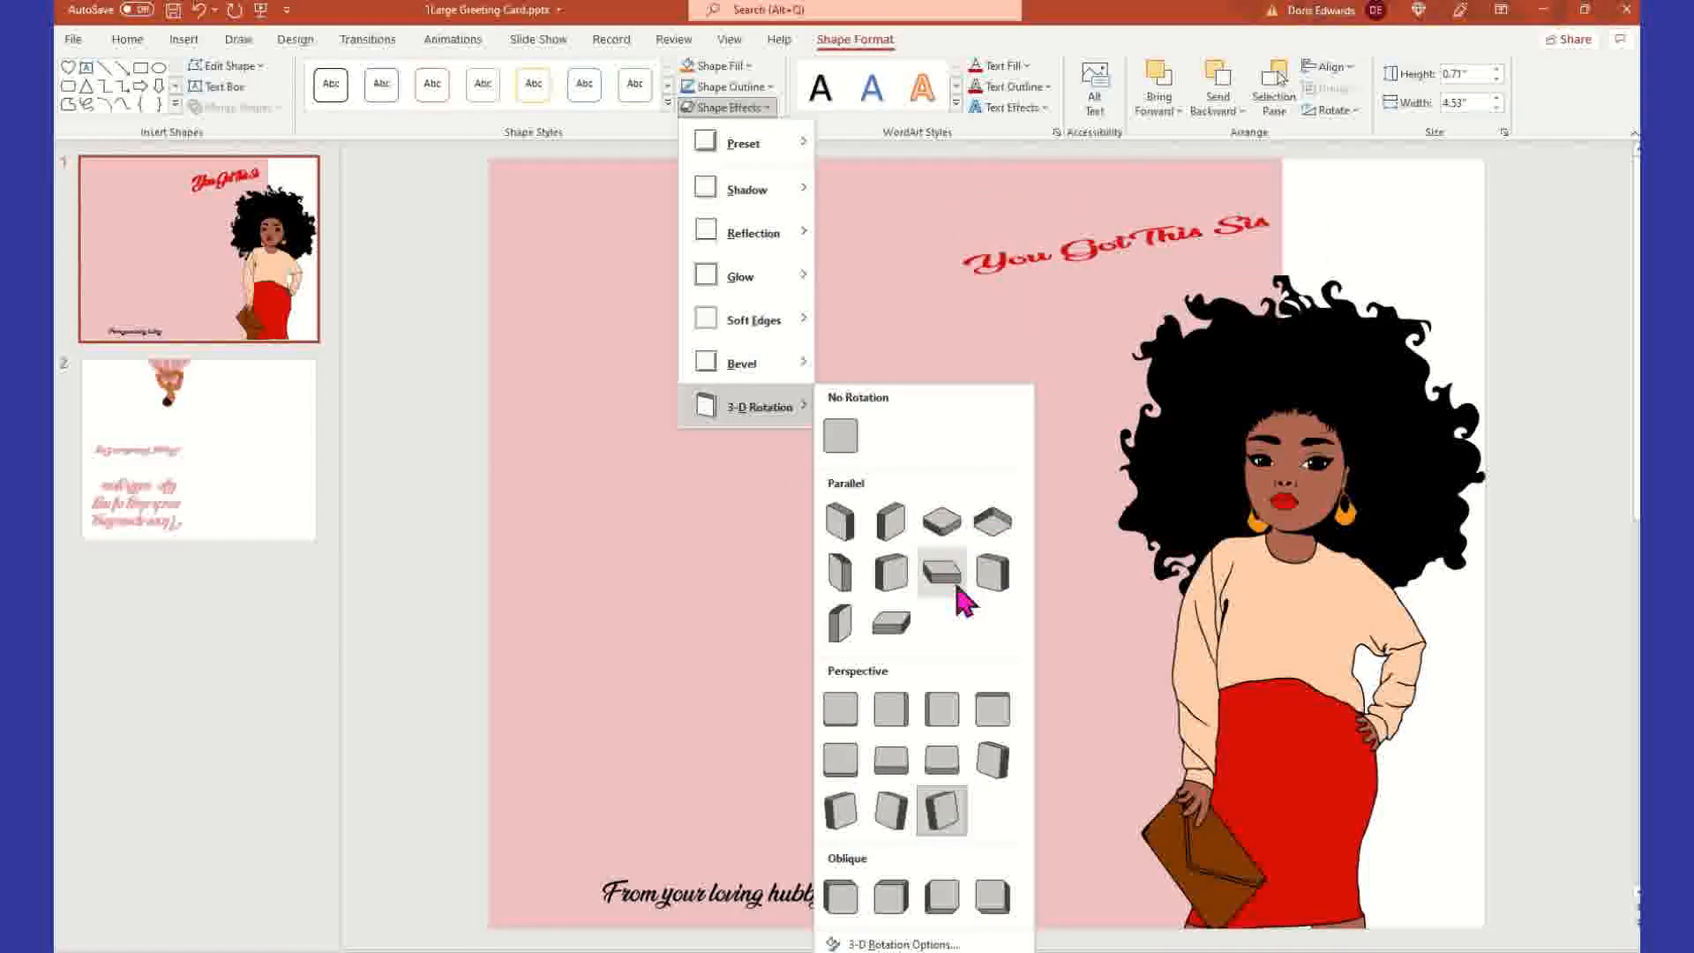
click(854, 827)
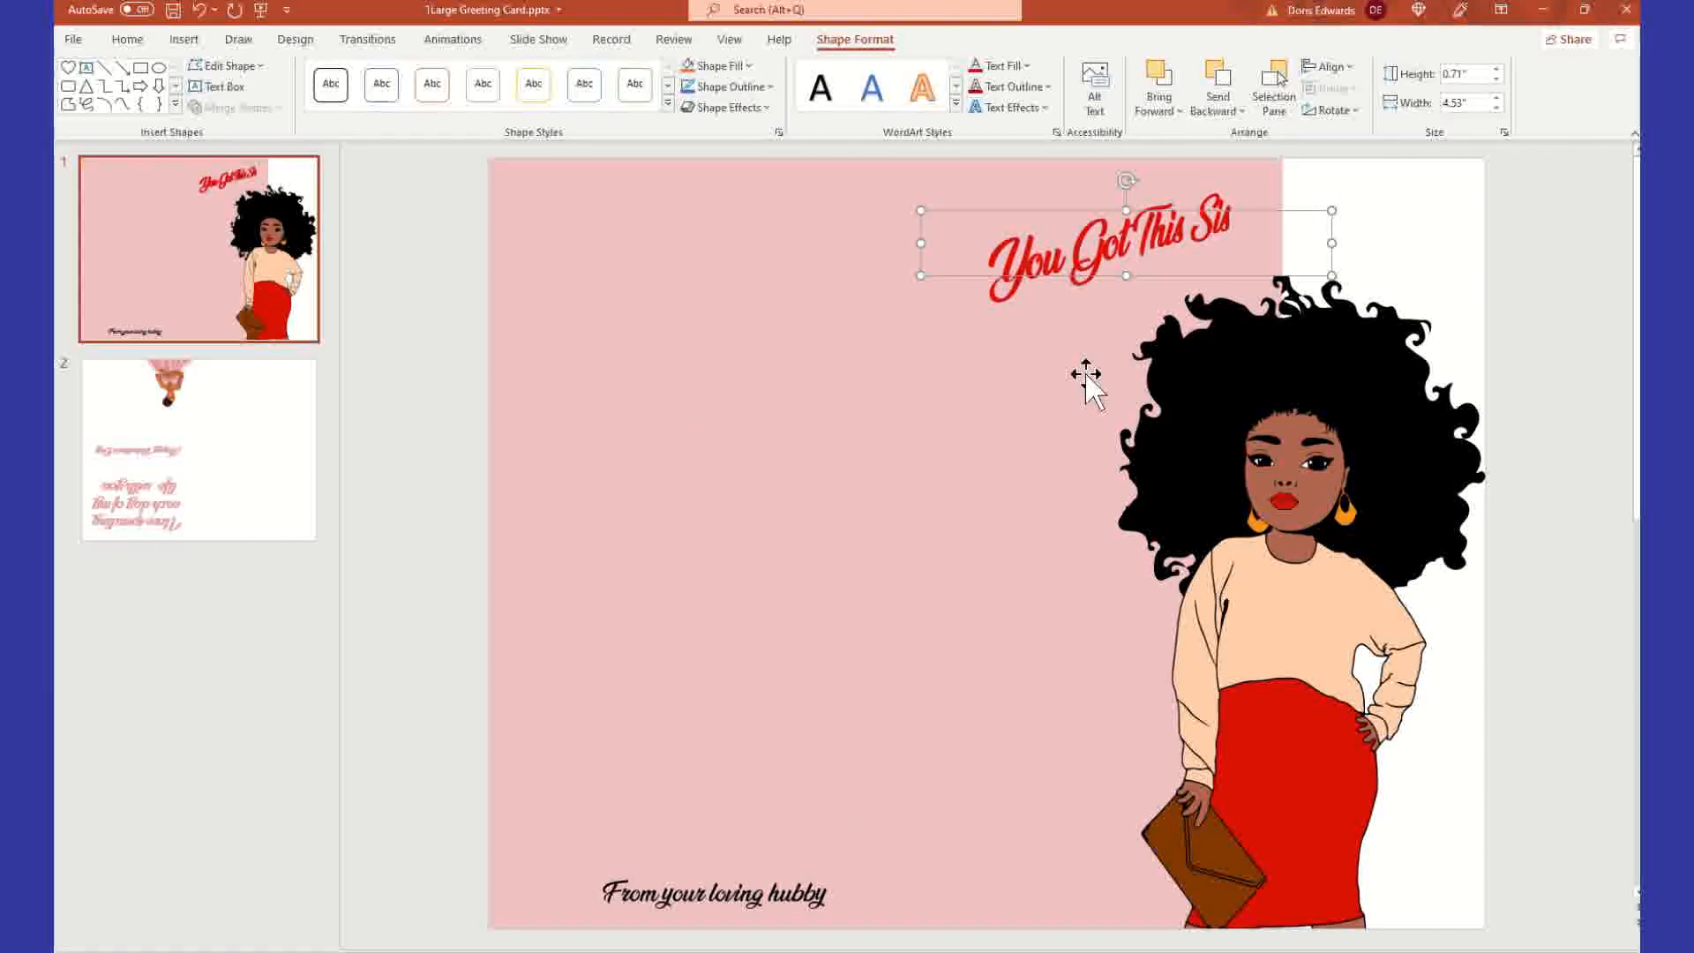
click(1449, 183)
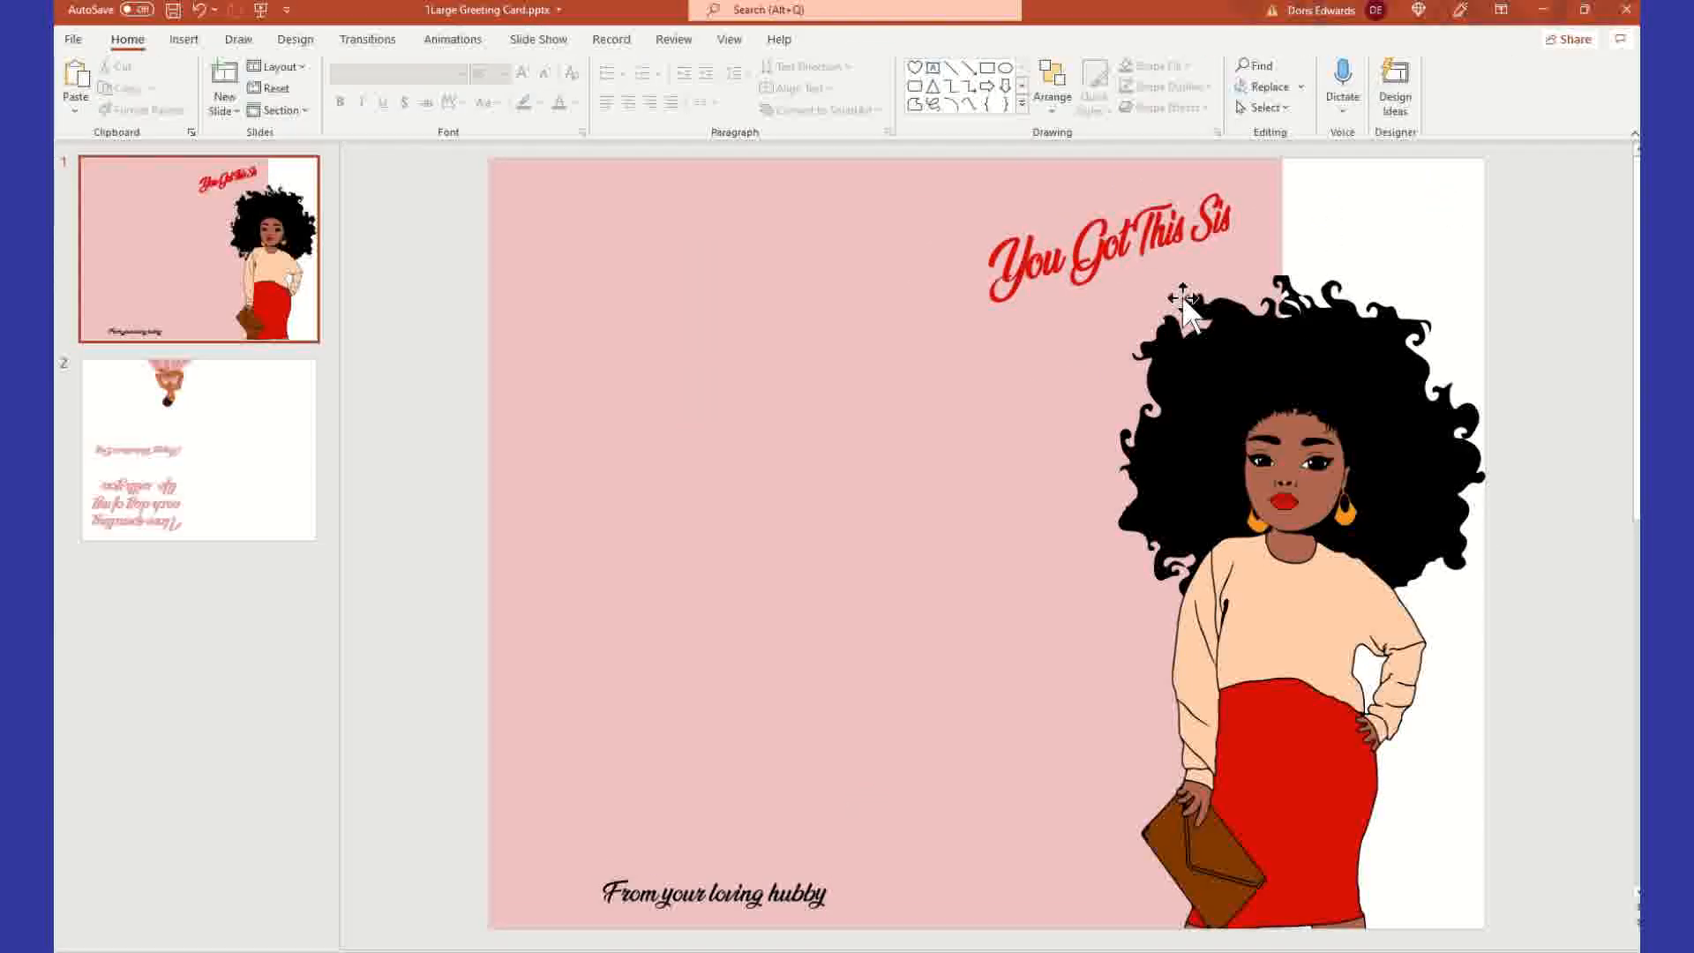
- Move the title slightly down toward the woman's hair and set its font size to 40
click(1095, 268)
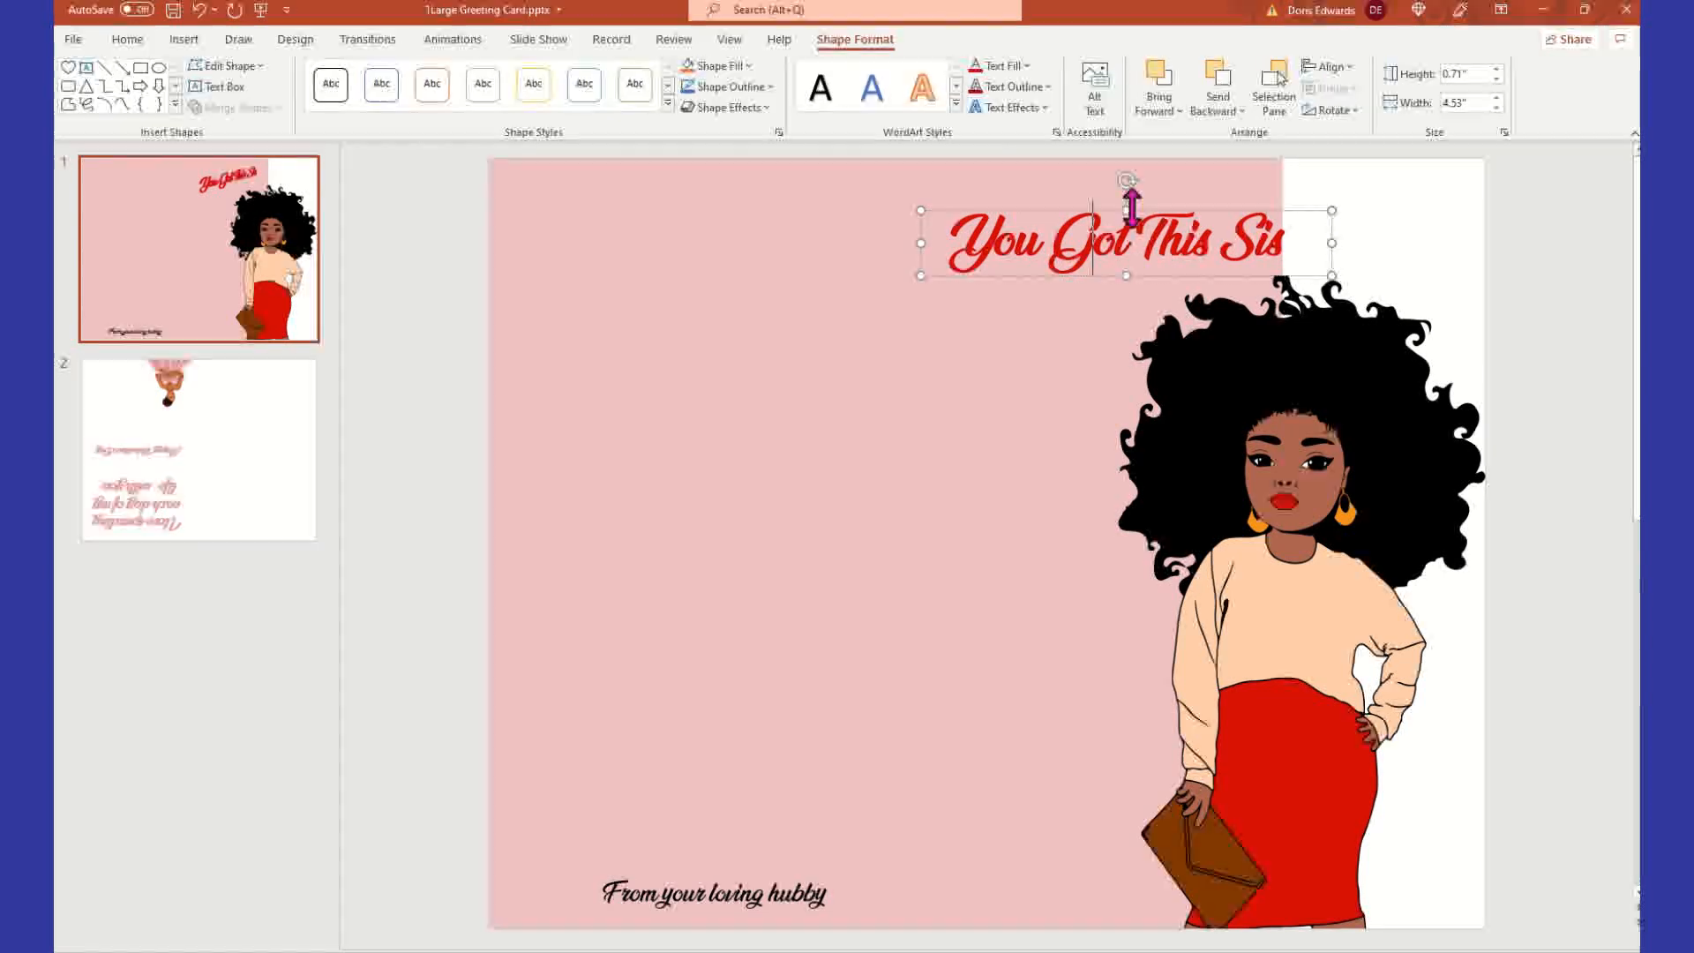
click(1114, 210)
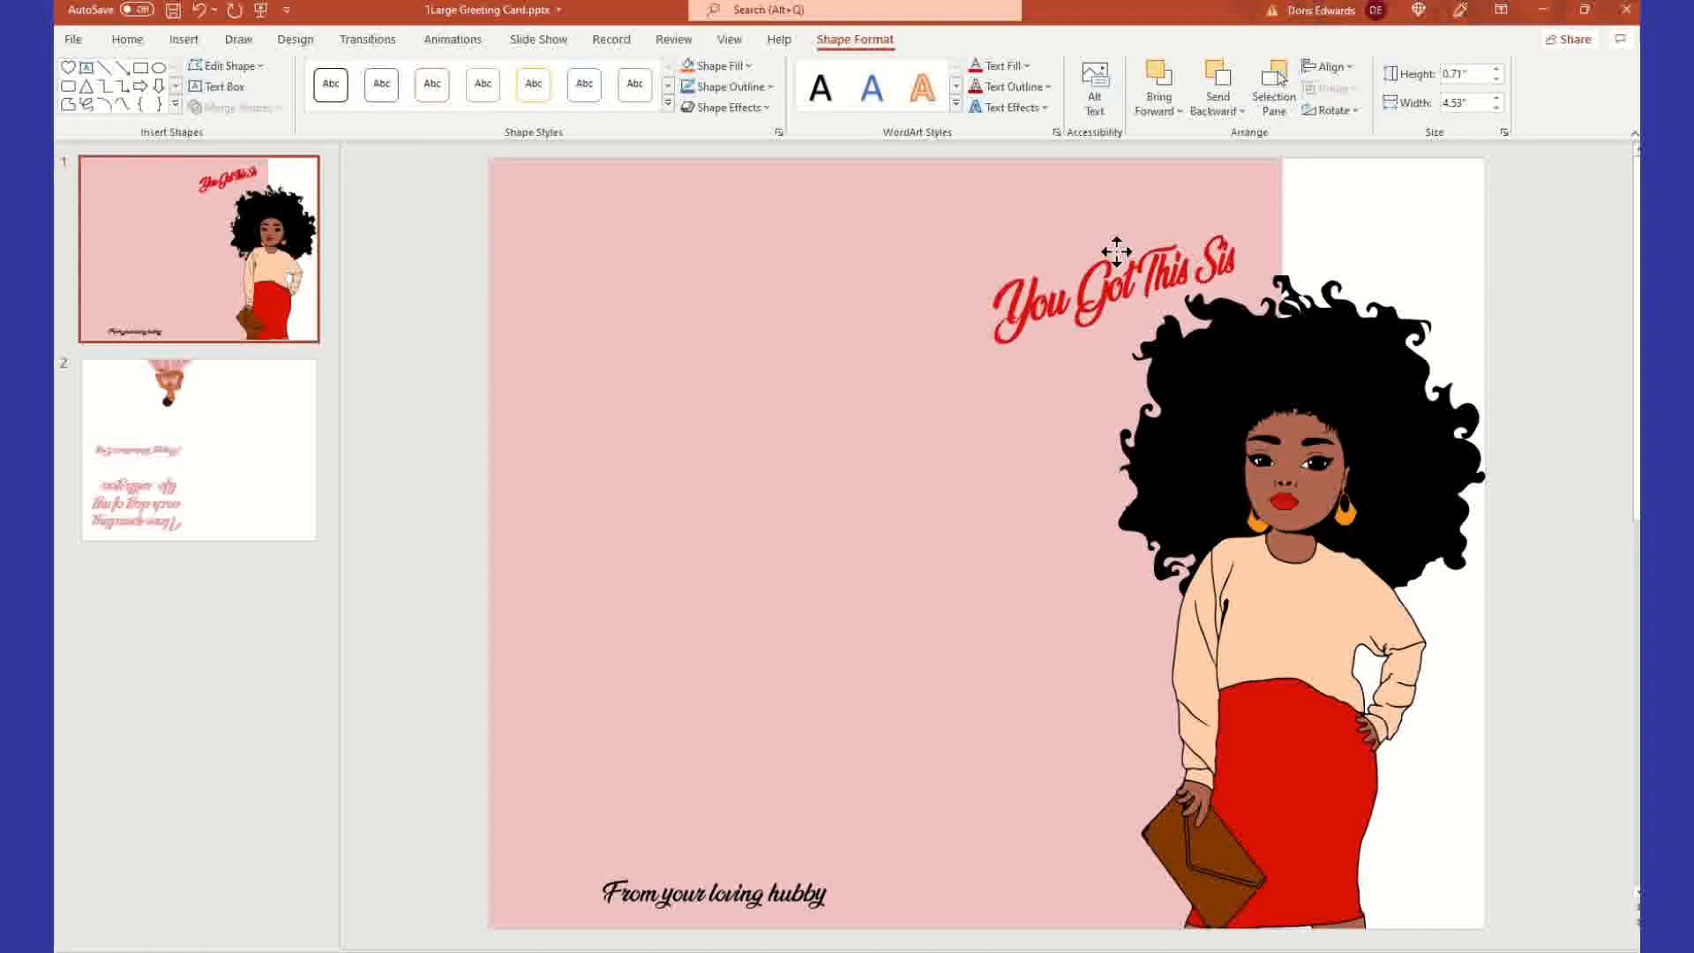
click(1071, 262)
triple_click(1071, 262)
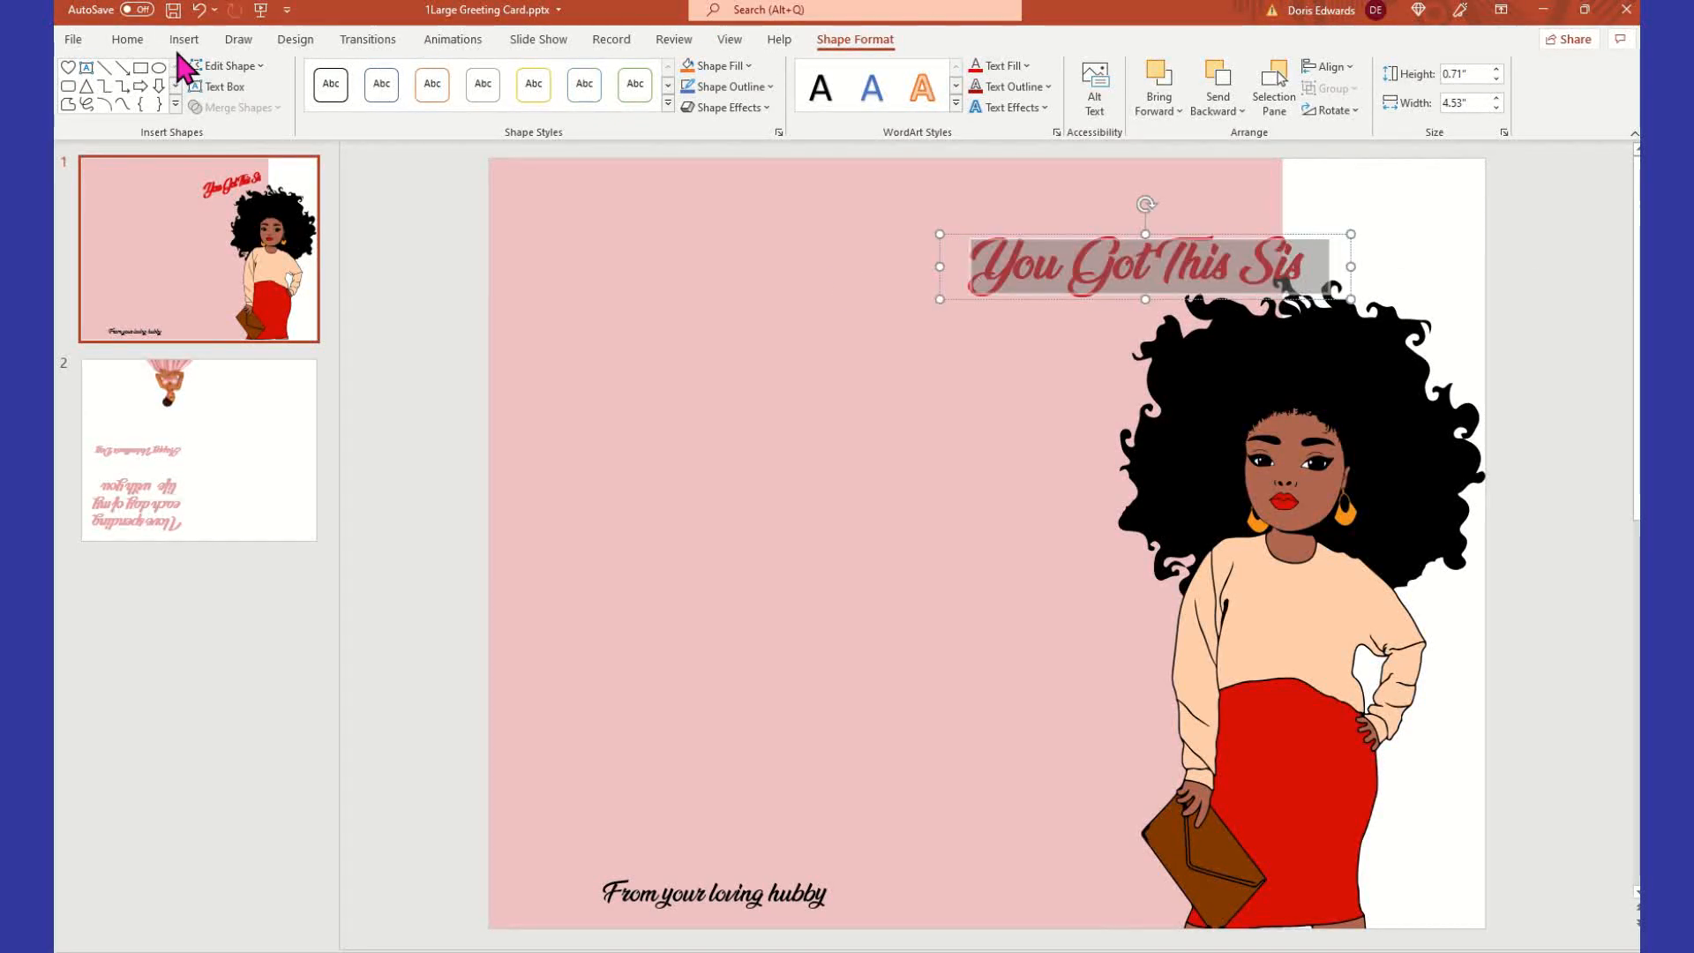
click(141, 44)
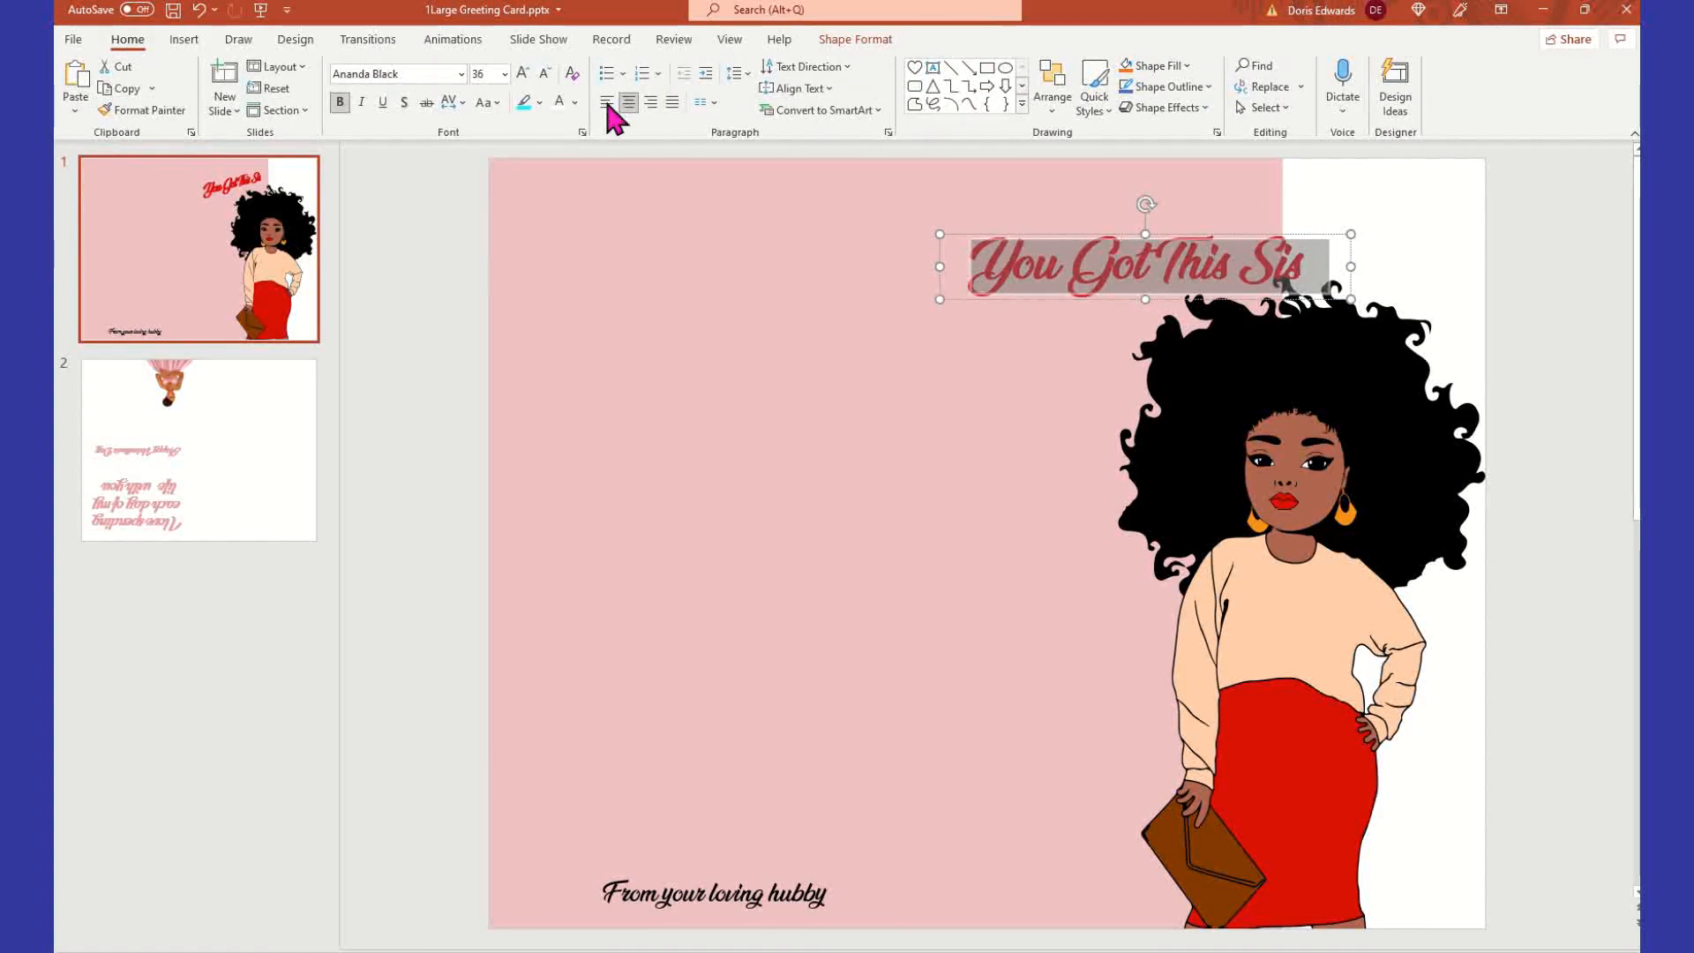
click(503, 73)
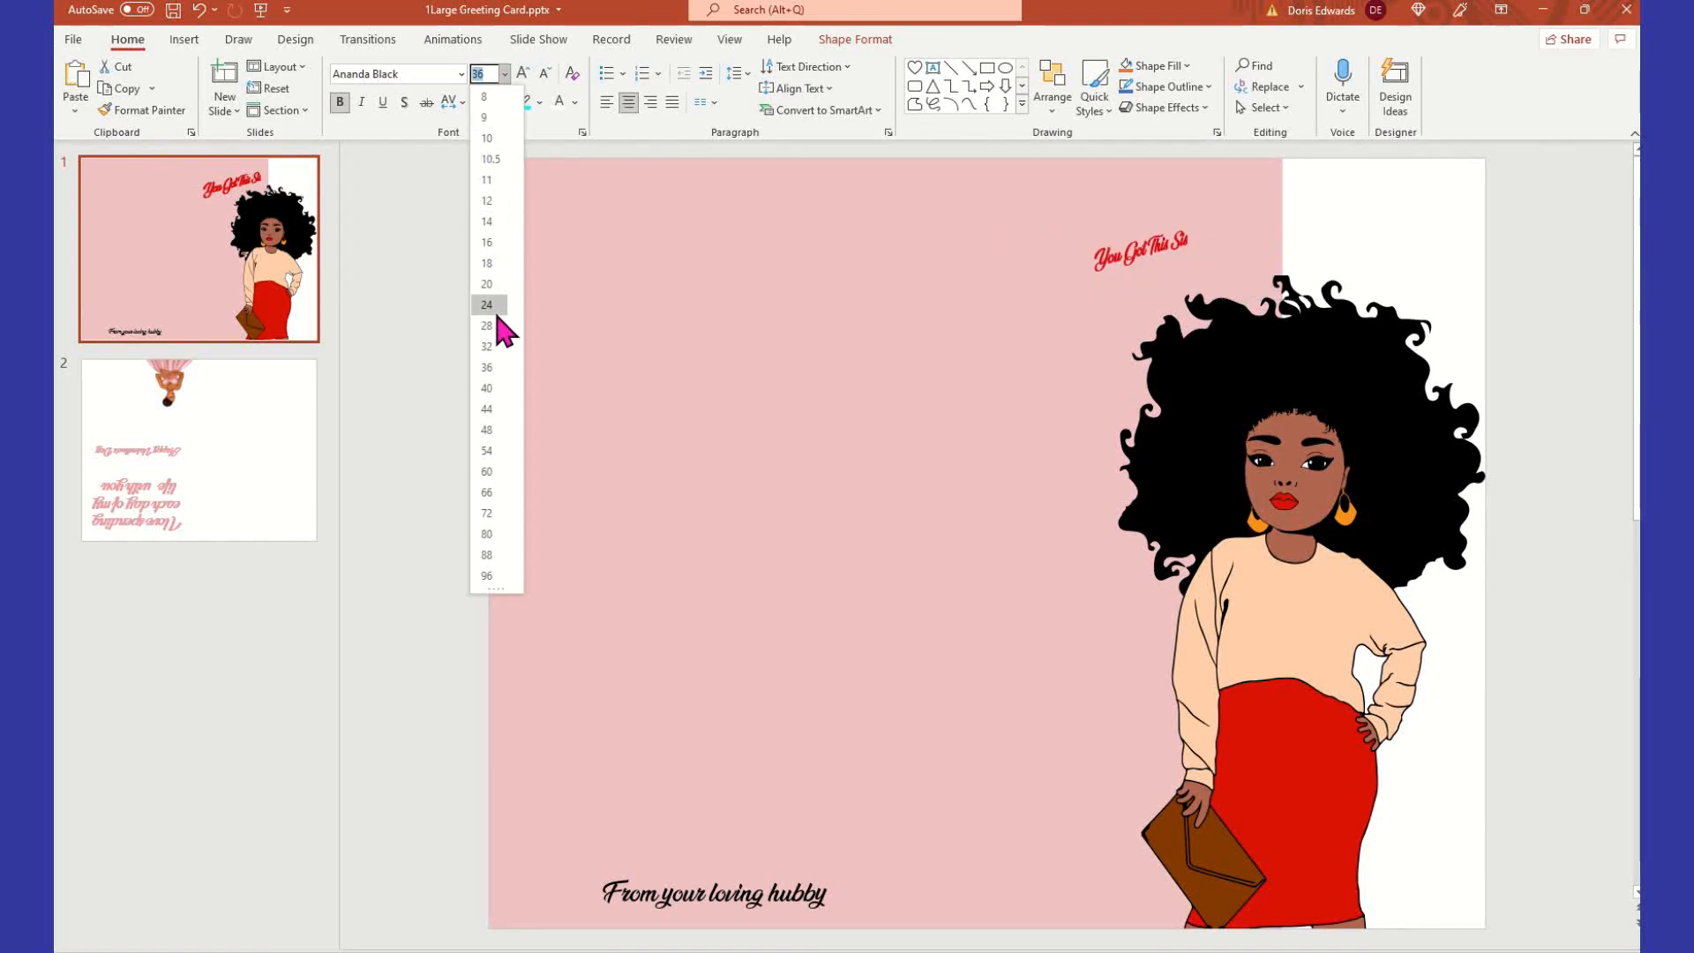
click(500, 387)
click(1405, 204)
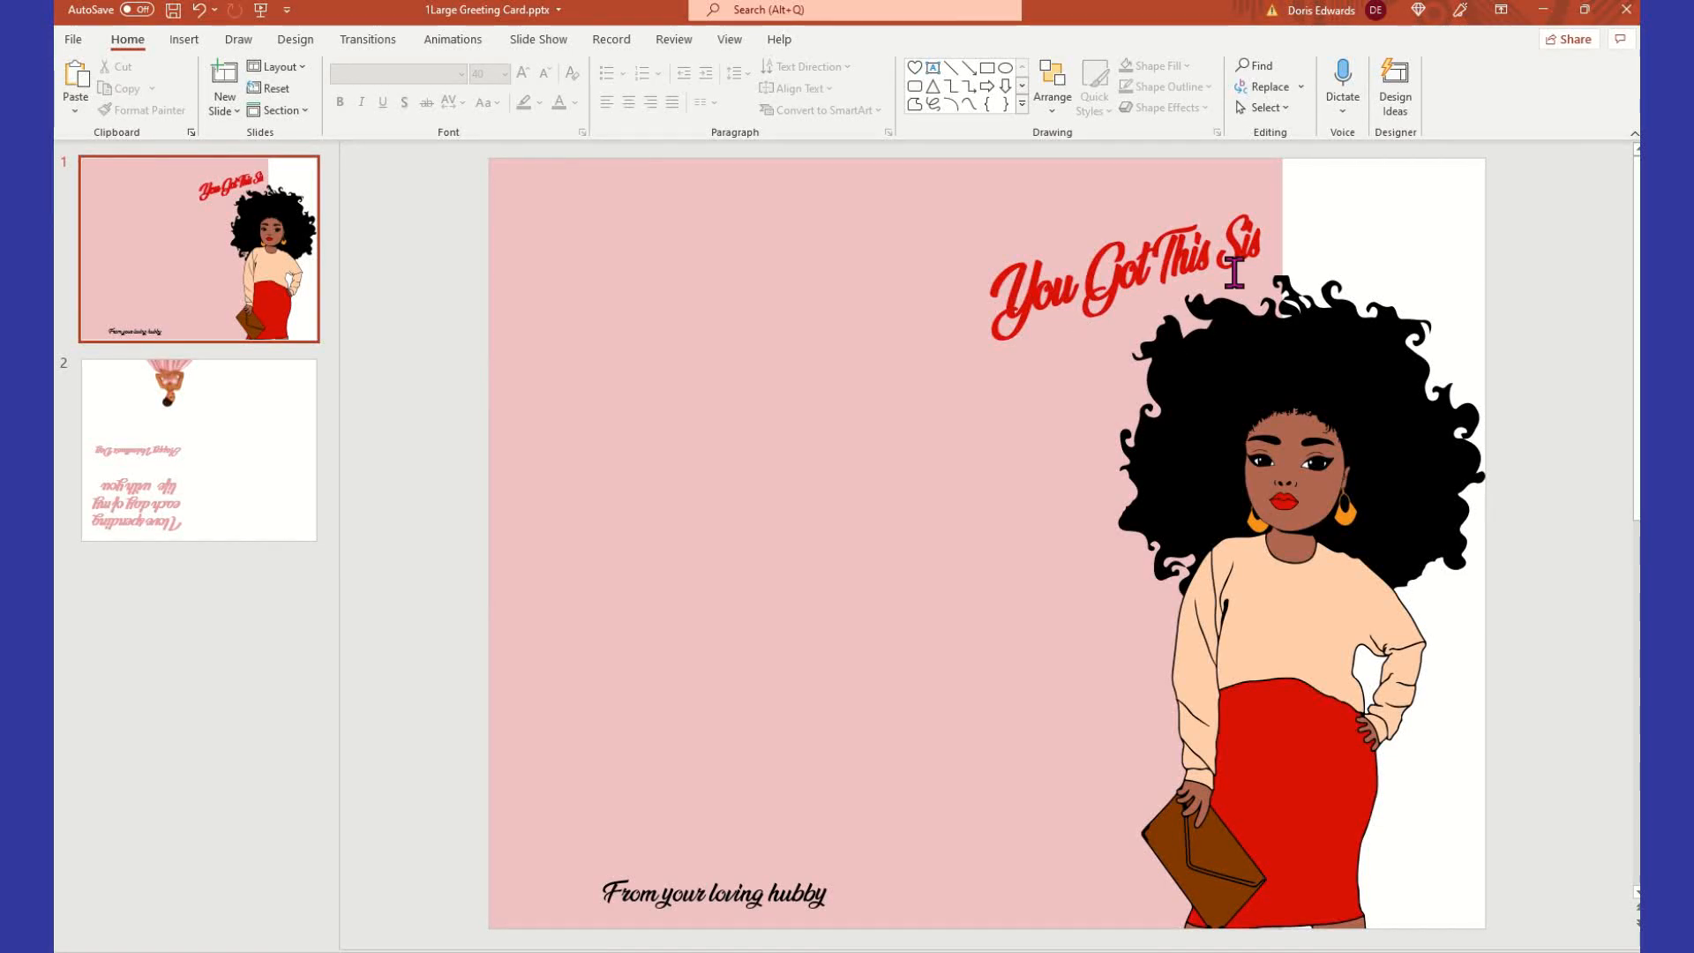
click(1261, 245)
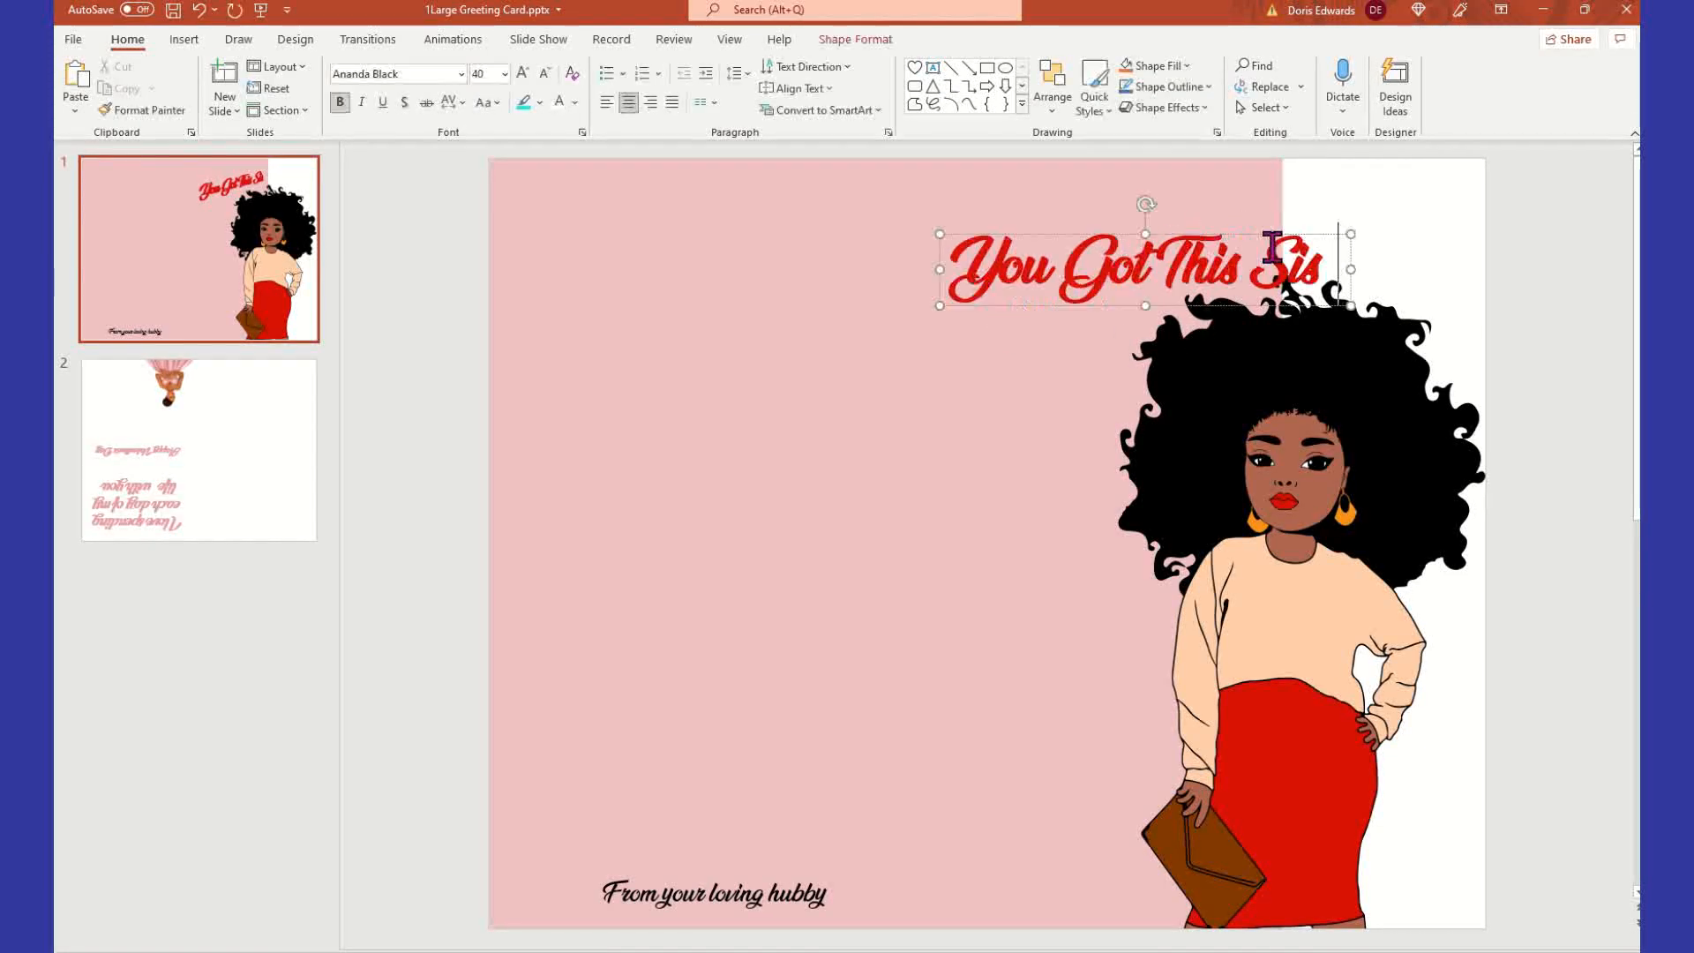
click(1423, 238)
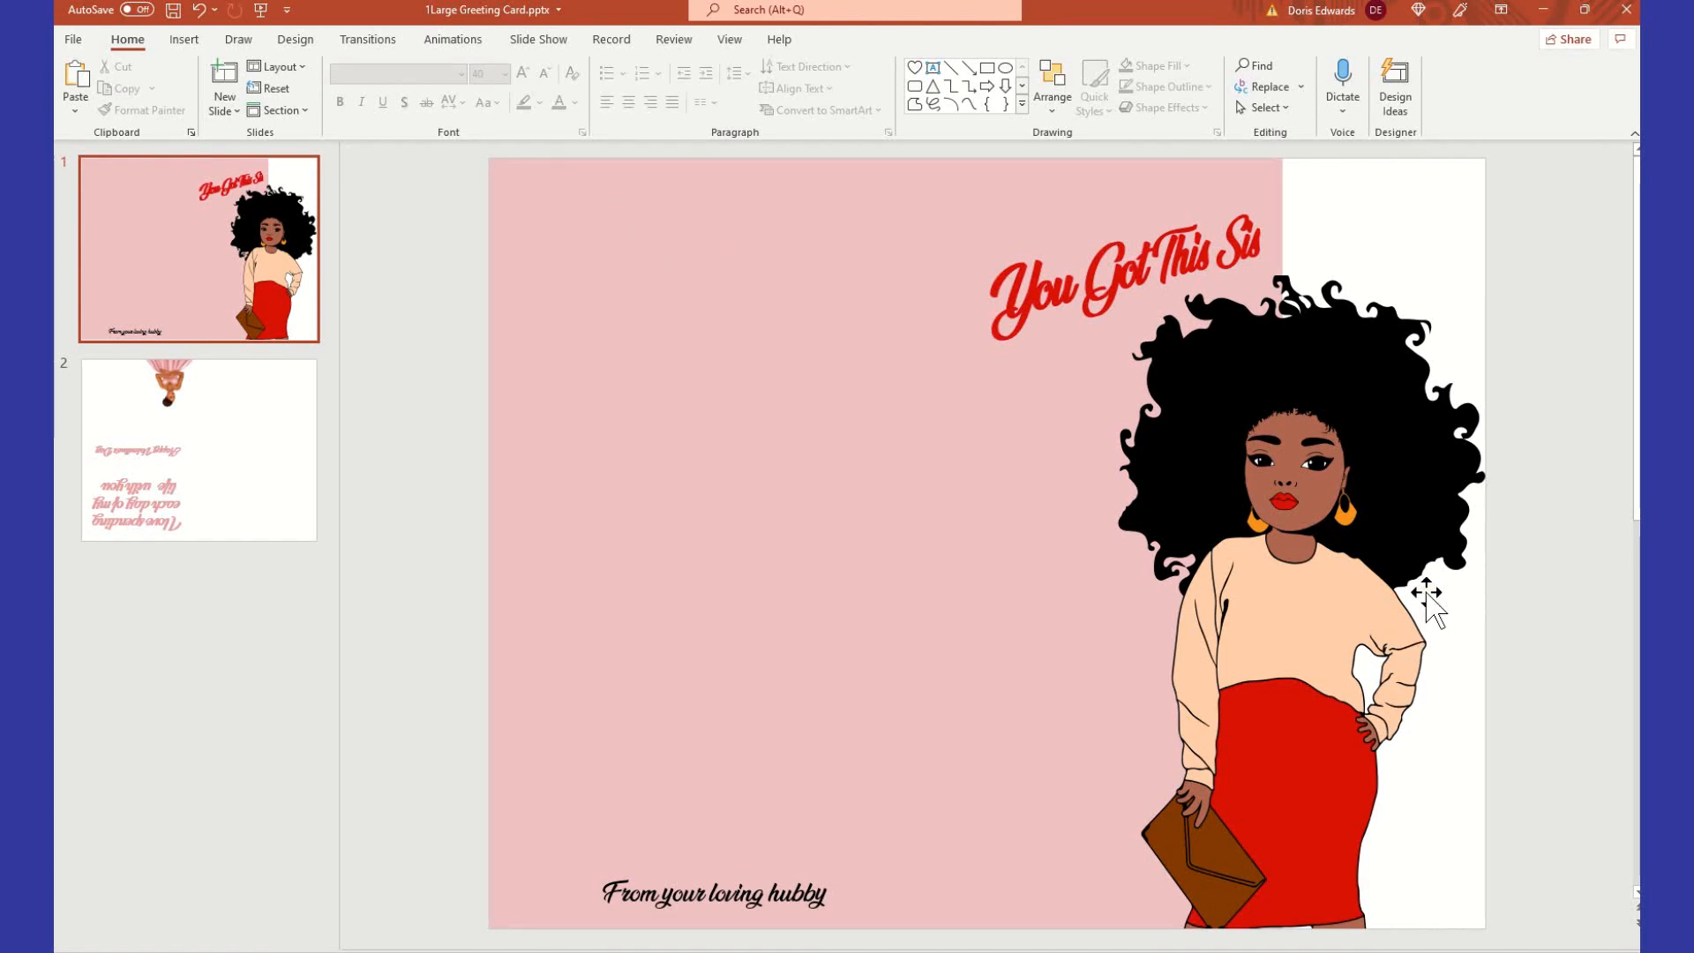
- Fill the large pink background rectangle on slide 1 with the orange sampled from the woman's earring
click(632, 176)
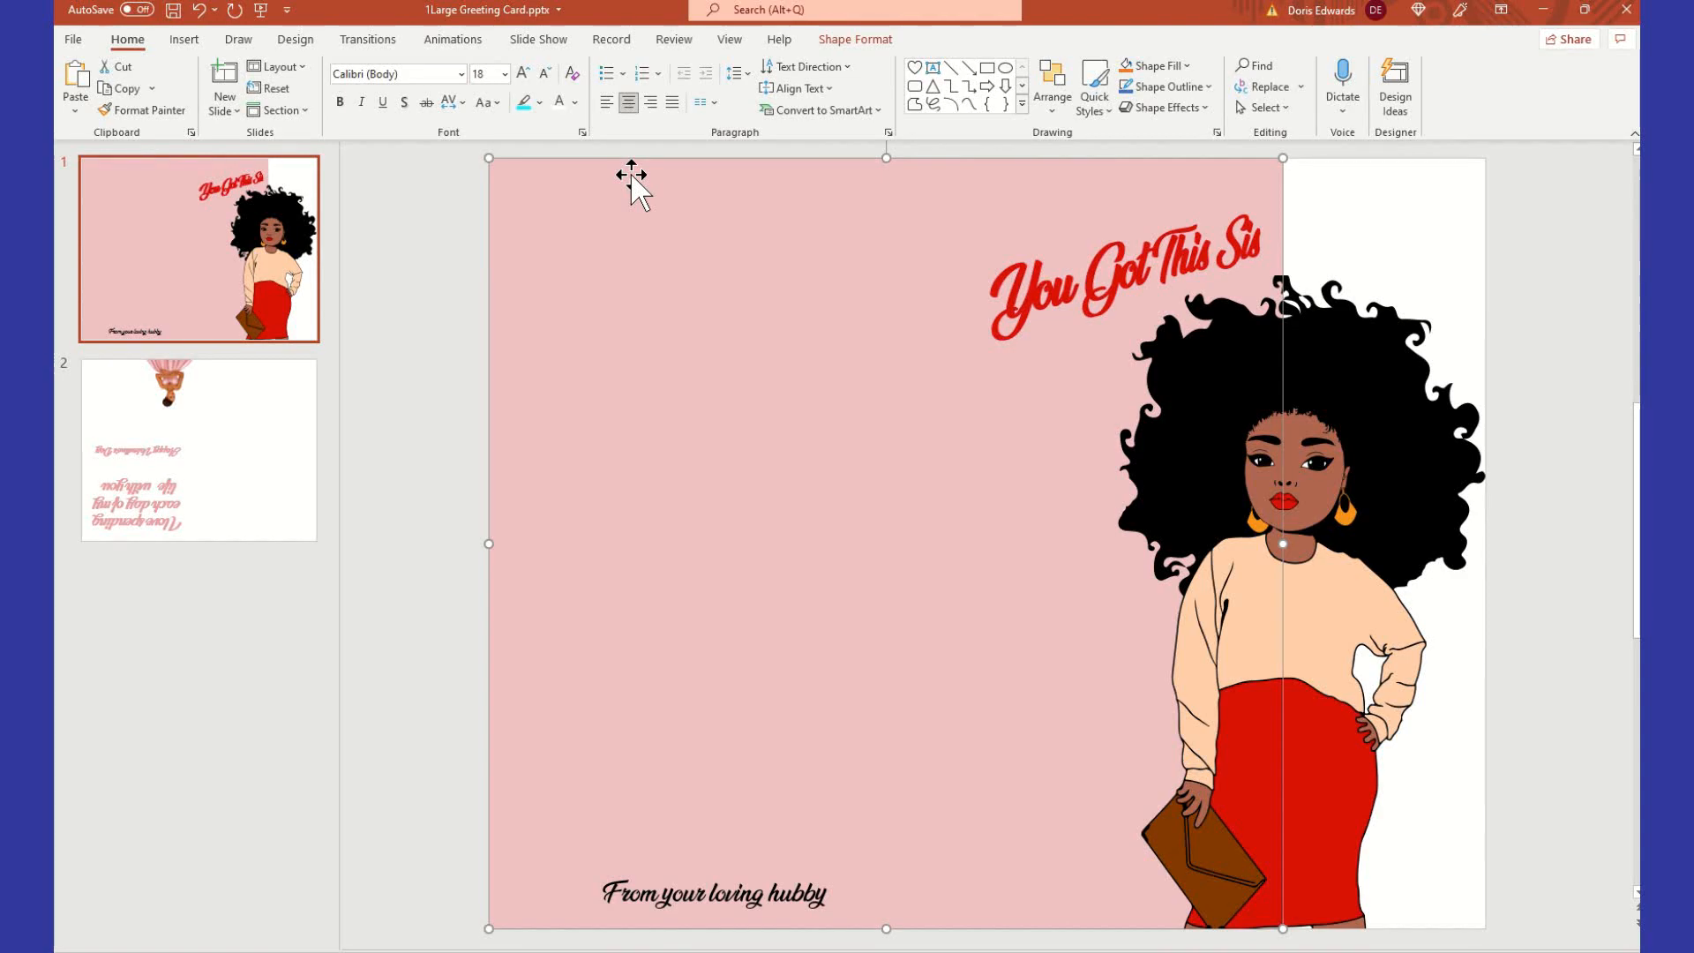
right_click(634, 179)
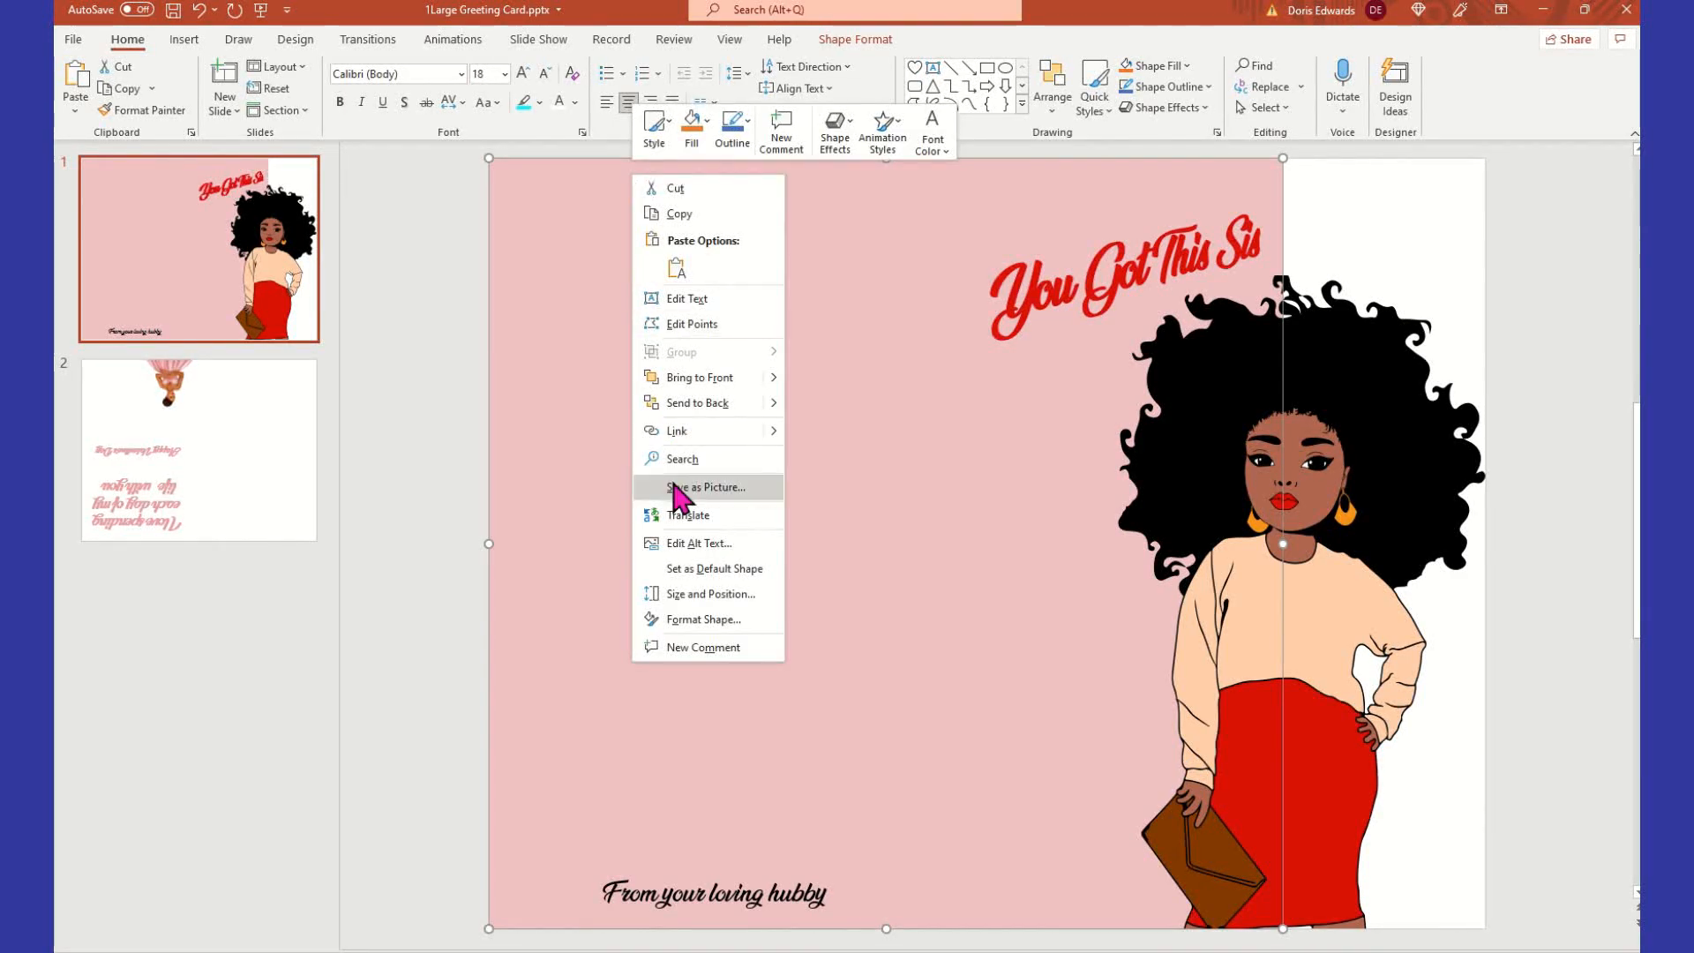
click(714, 622)
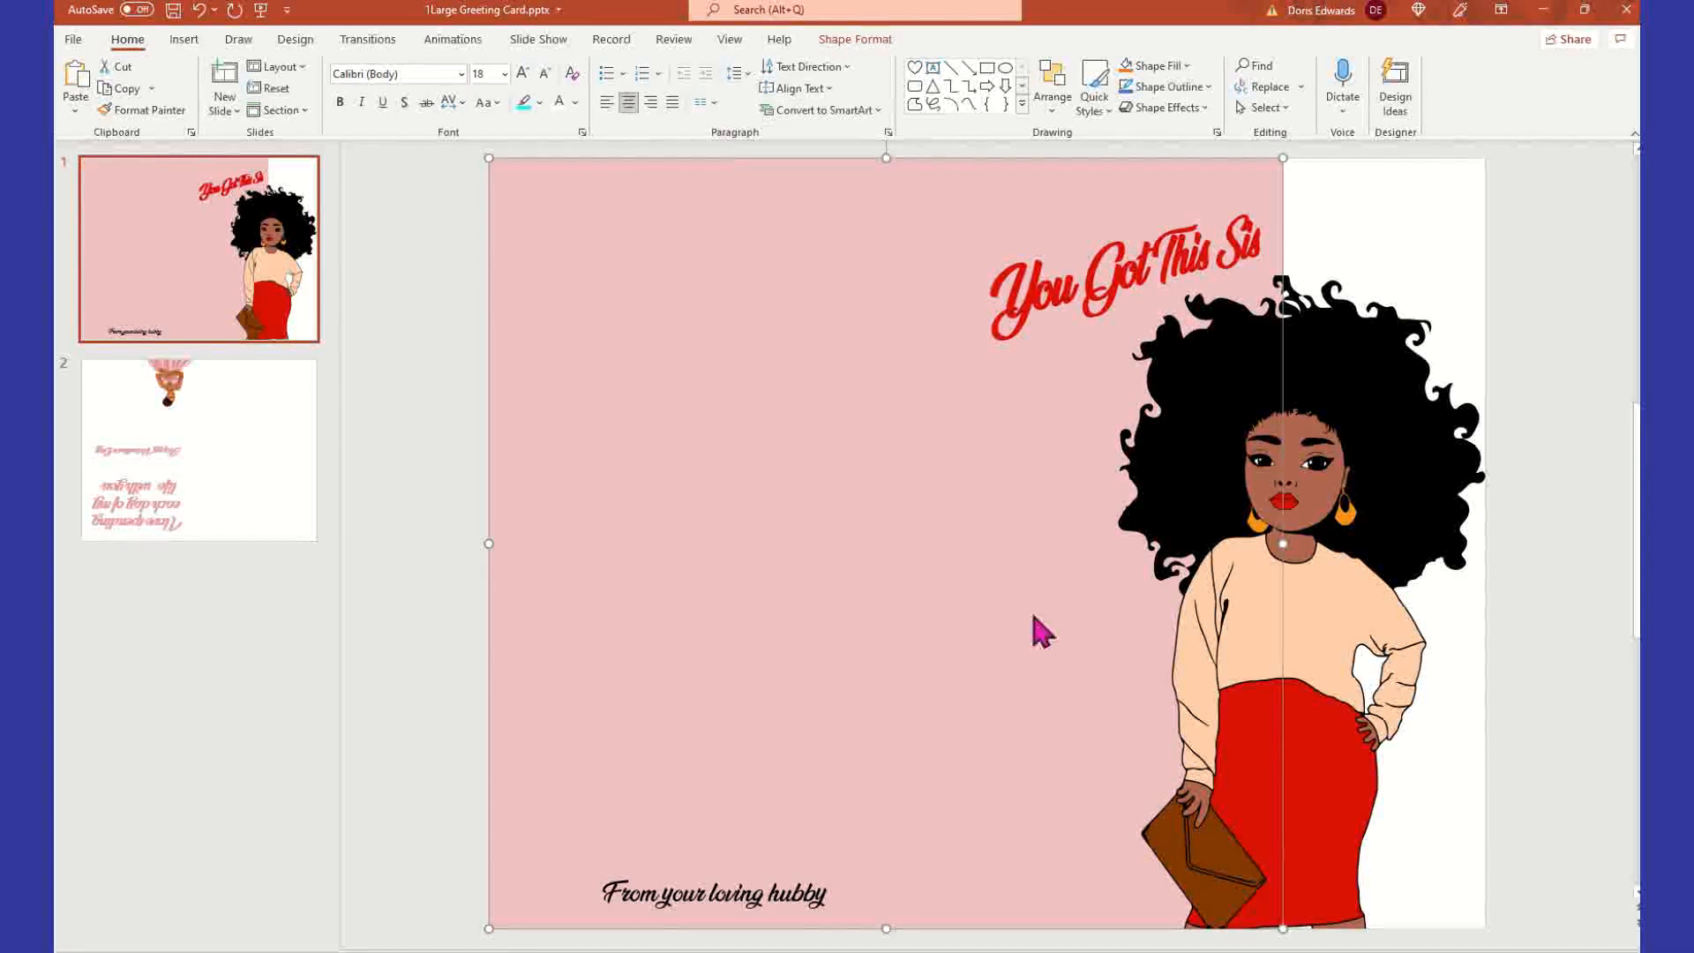
click(1436, 277)
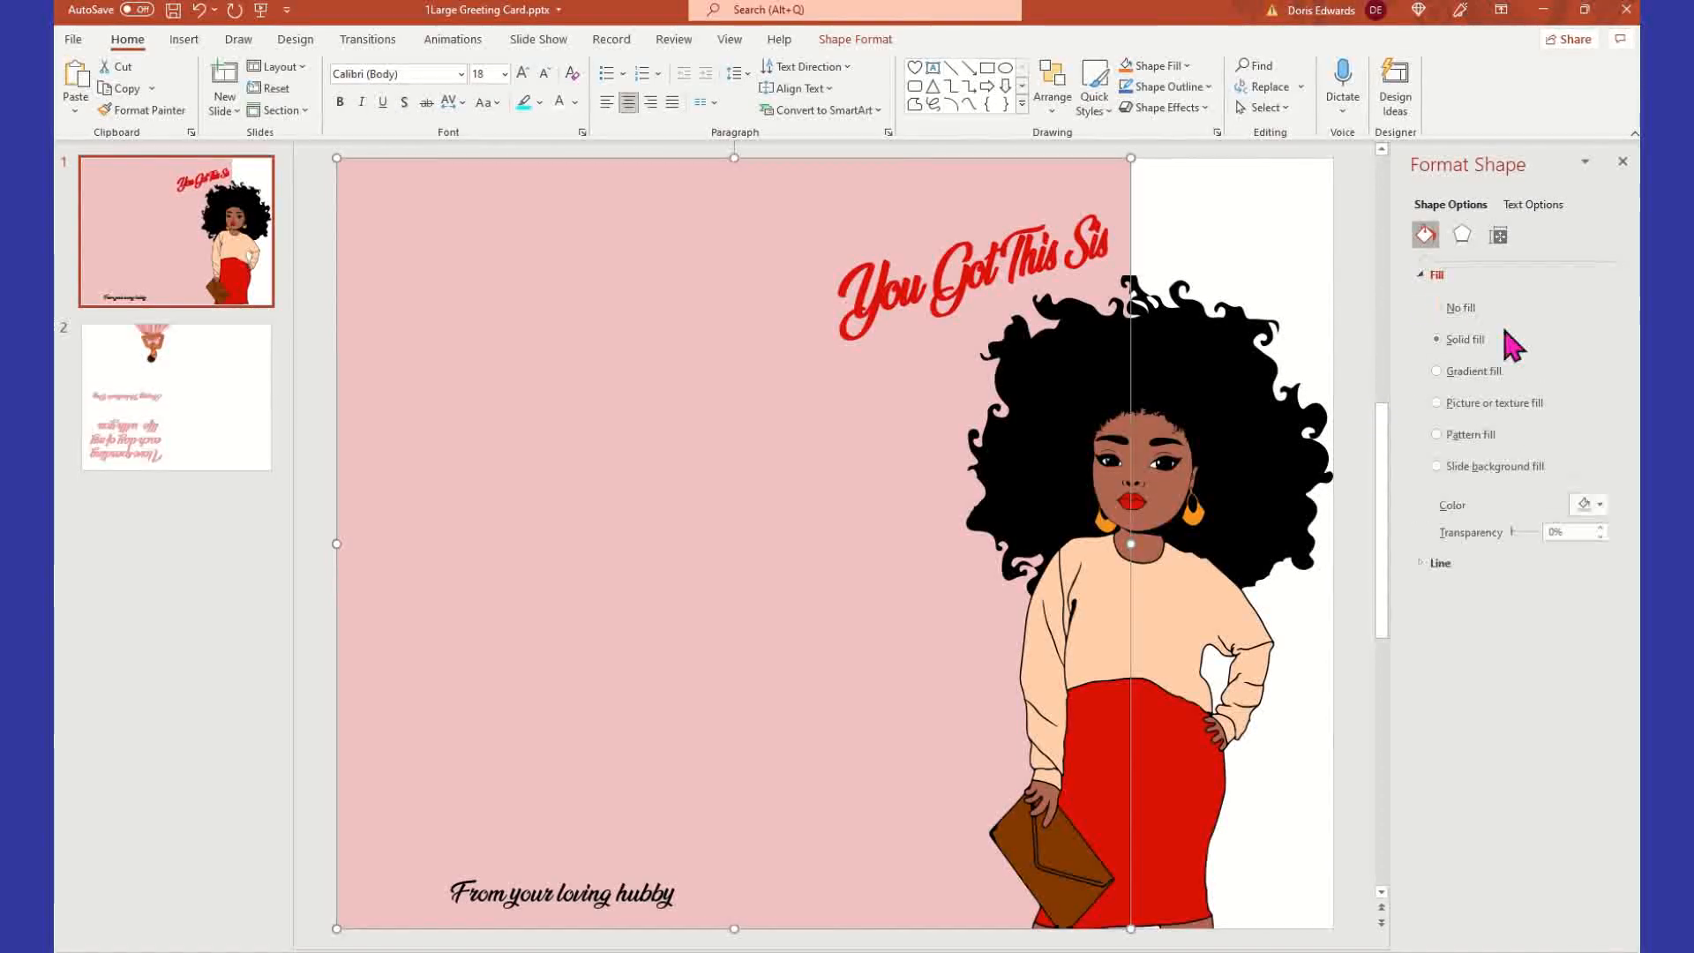
click(1602, 507)
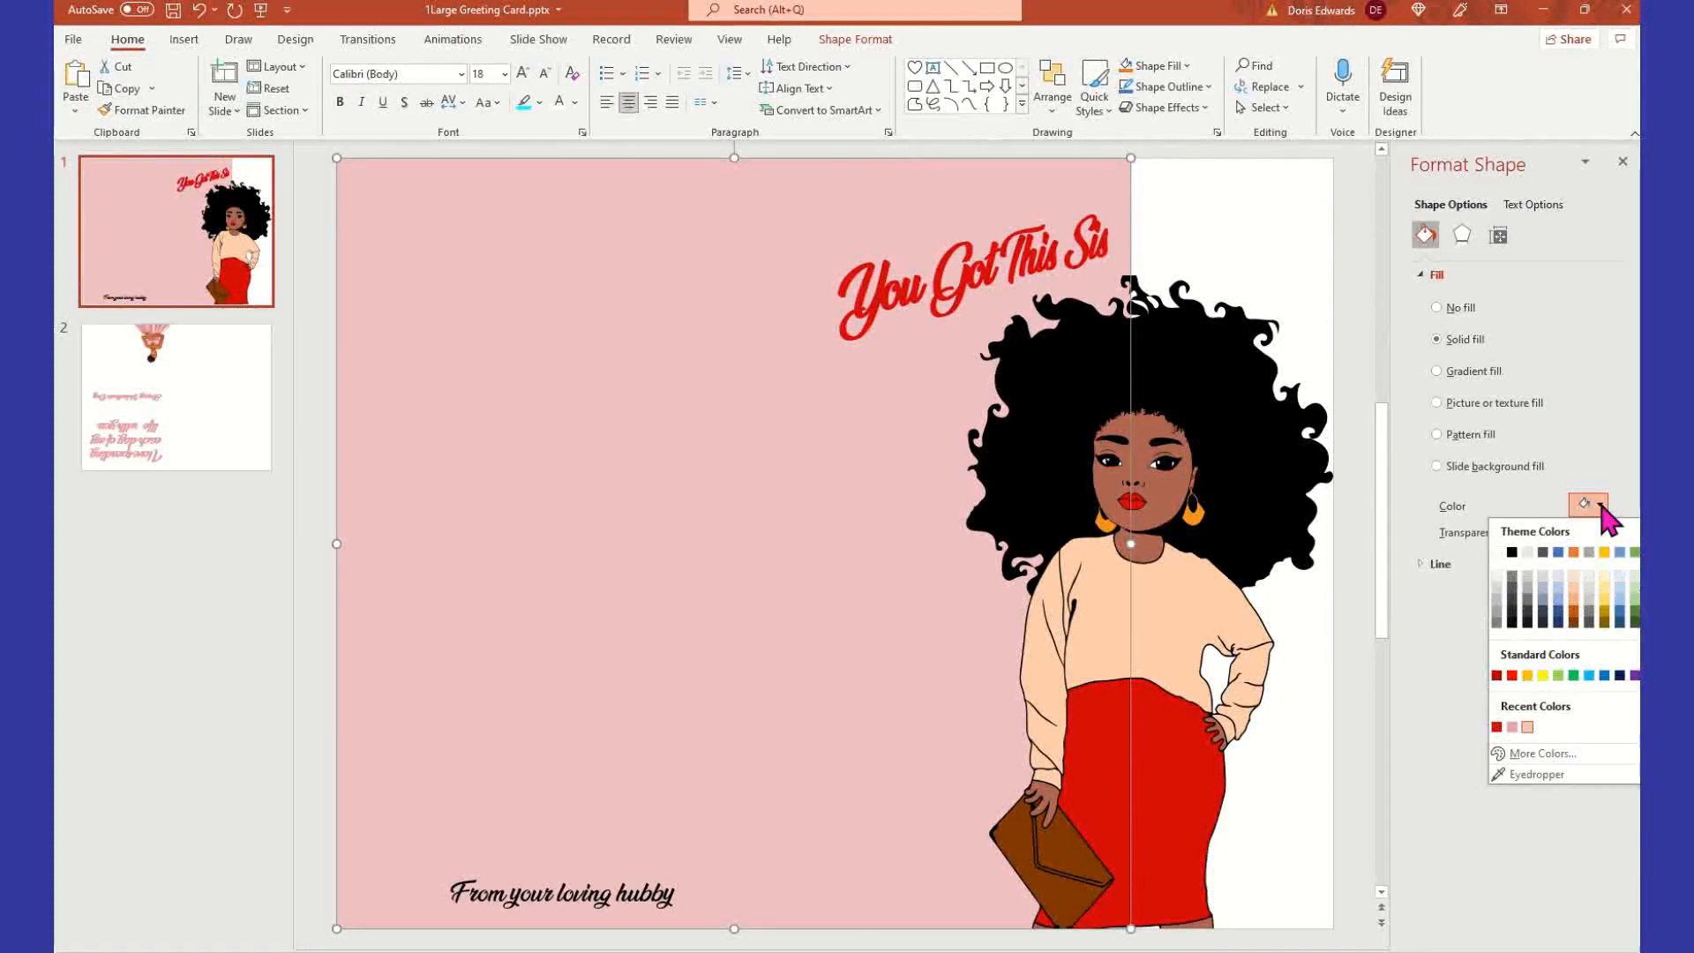
click(1560, 779)
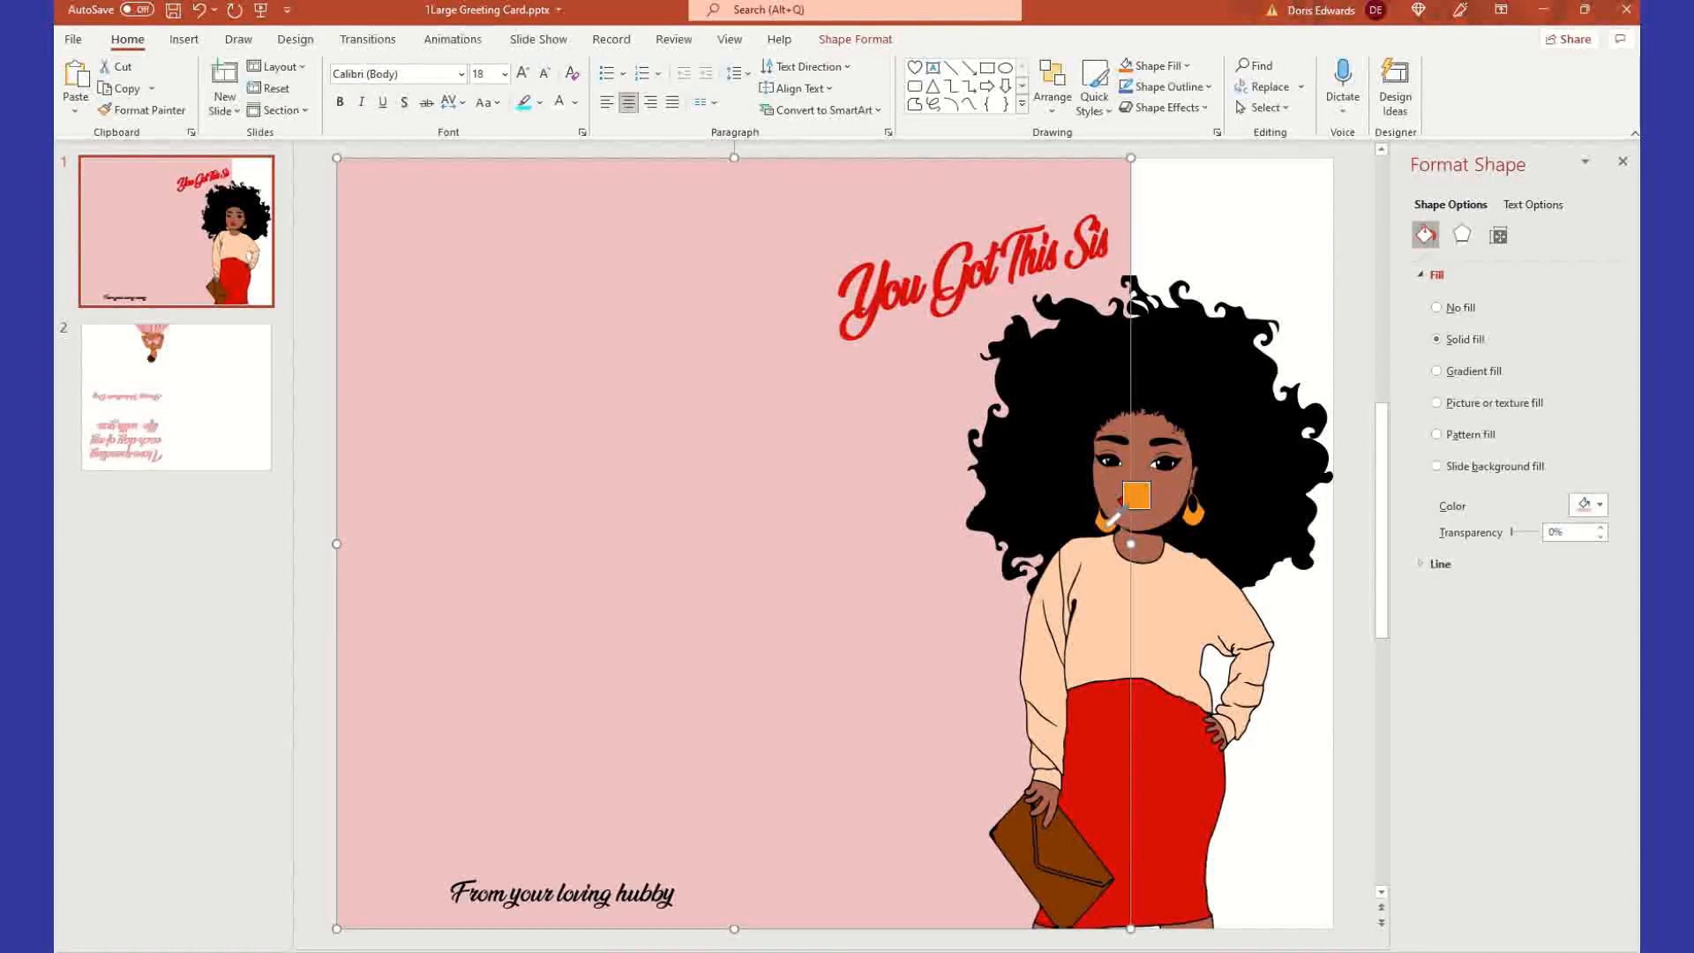
click(1200, 509)
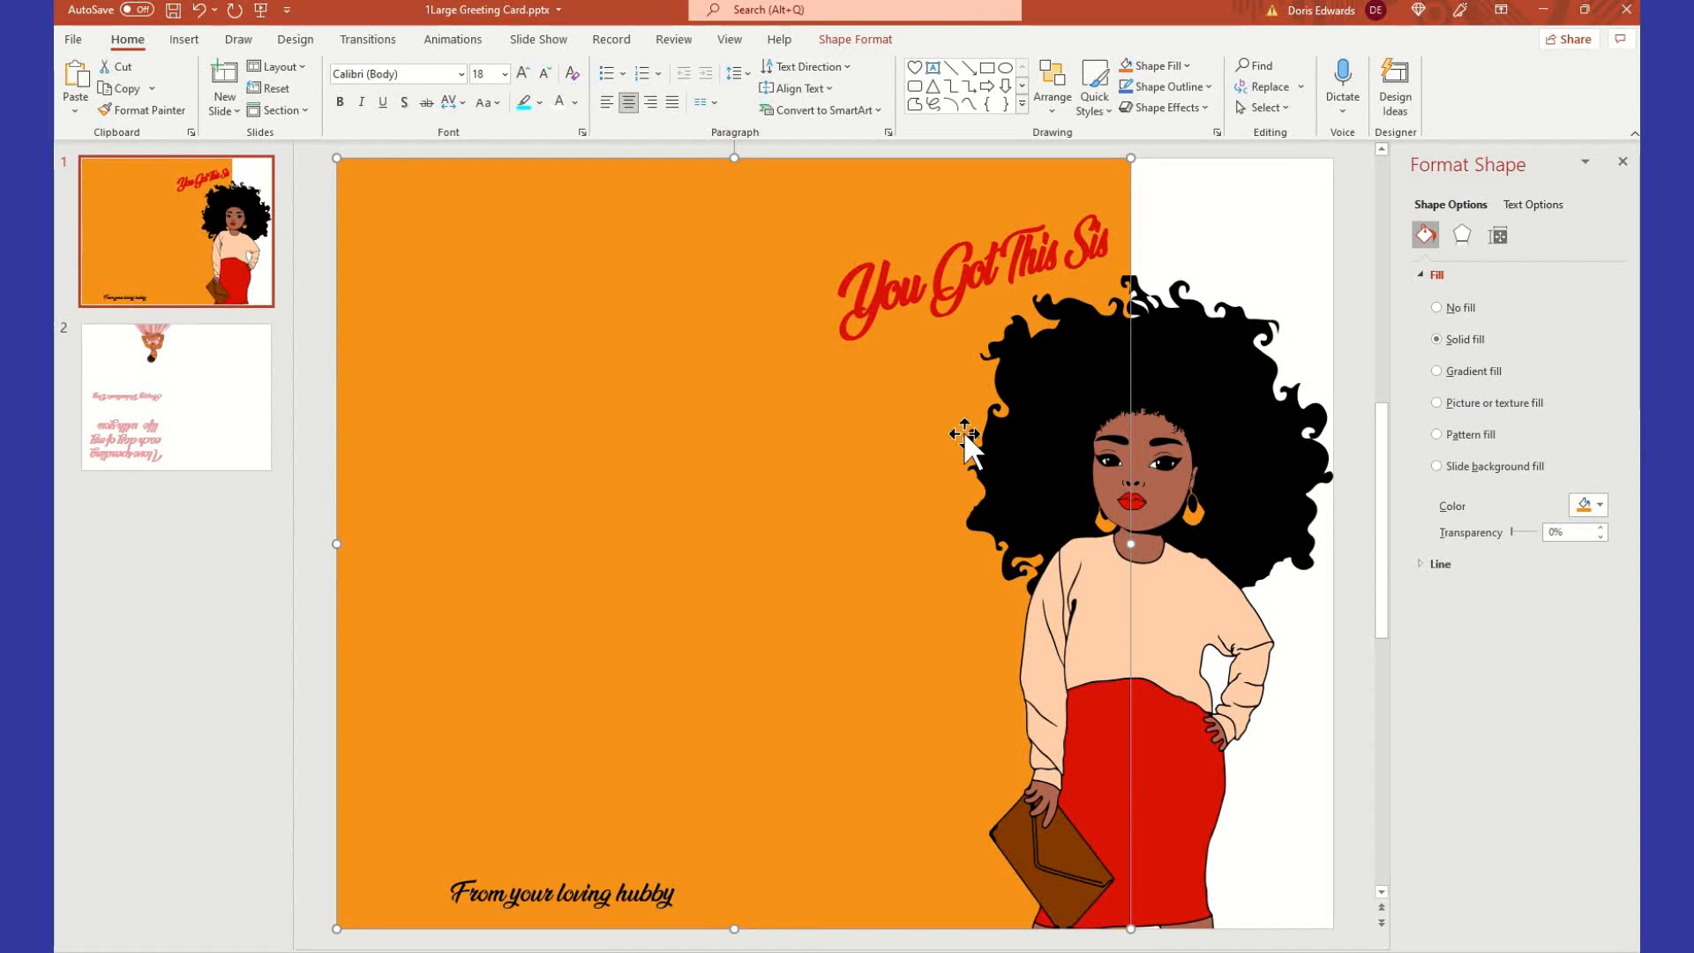
click(1302, 238)
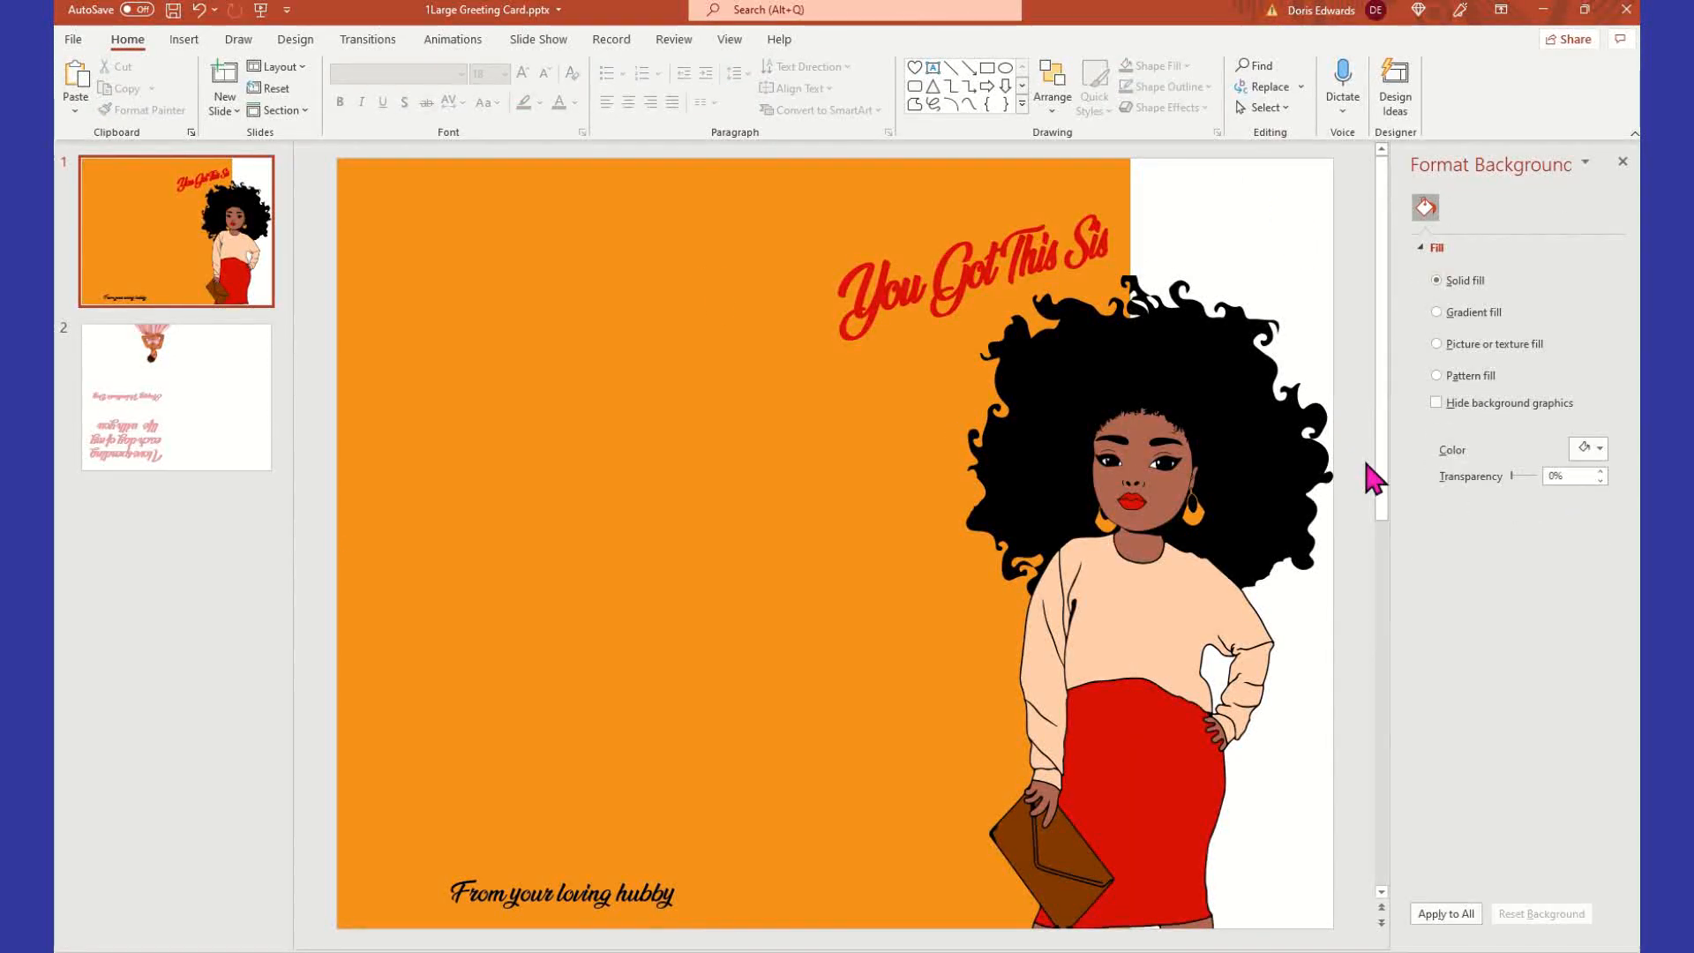
- Set the orange rectangle's fill transparency to 30%
click(675, 211)
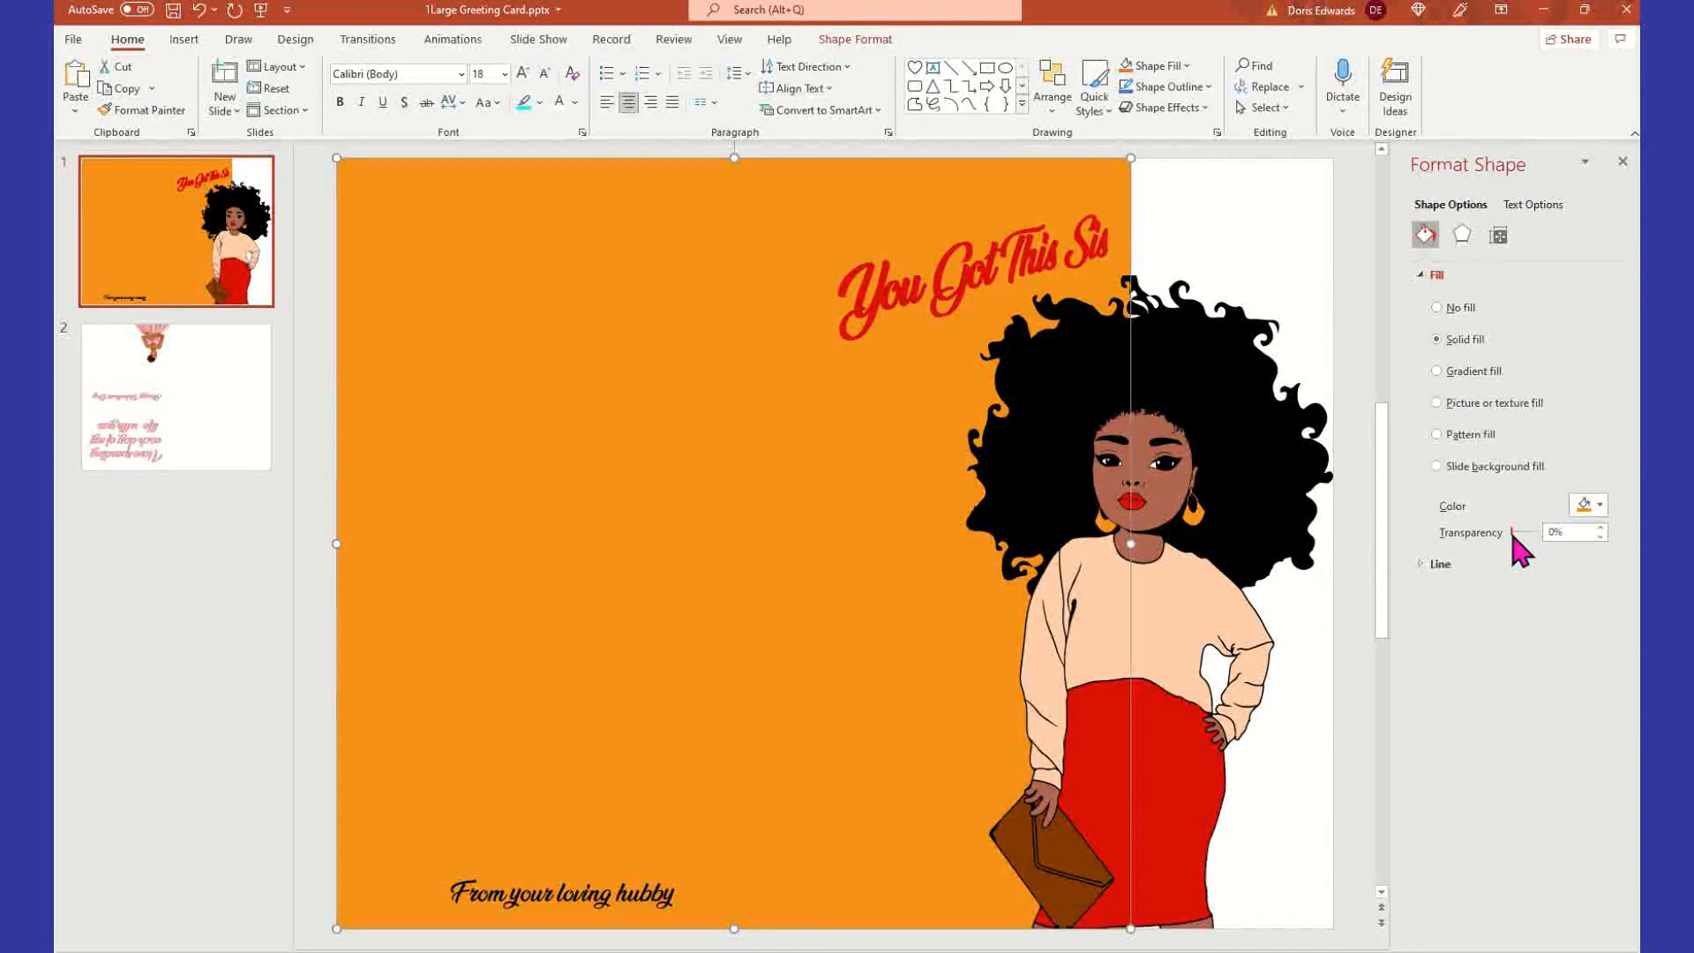
drag(1515, 535, 1521, 537)
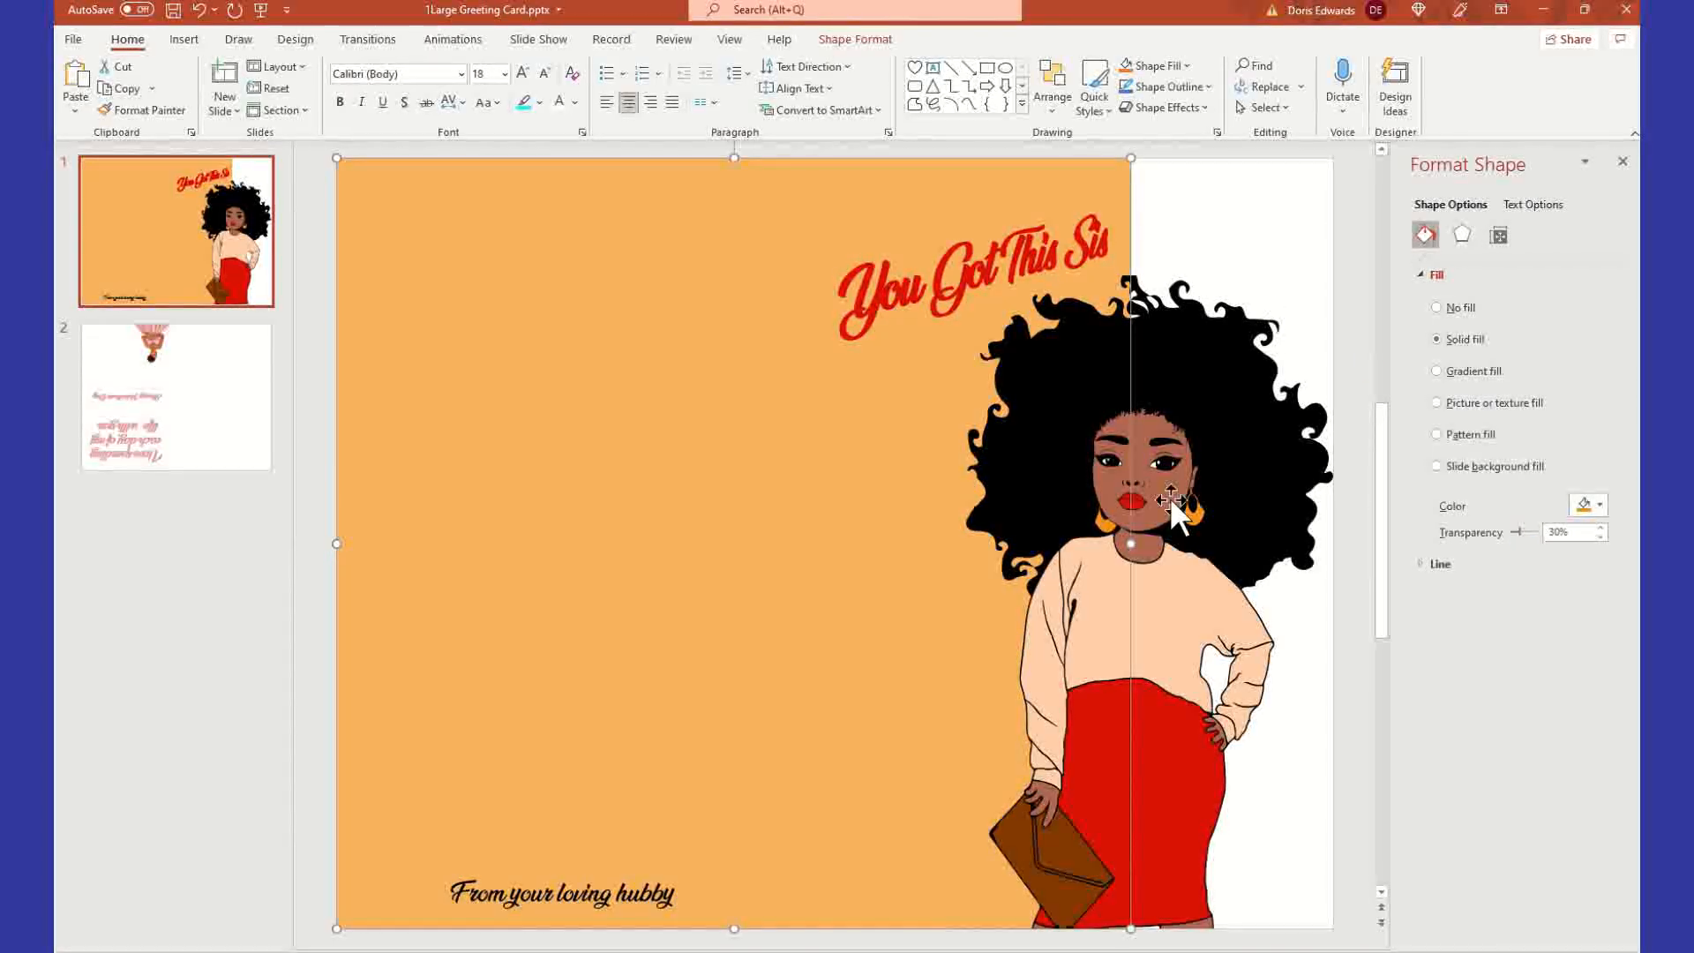
click(1317, 222)
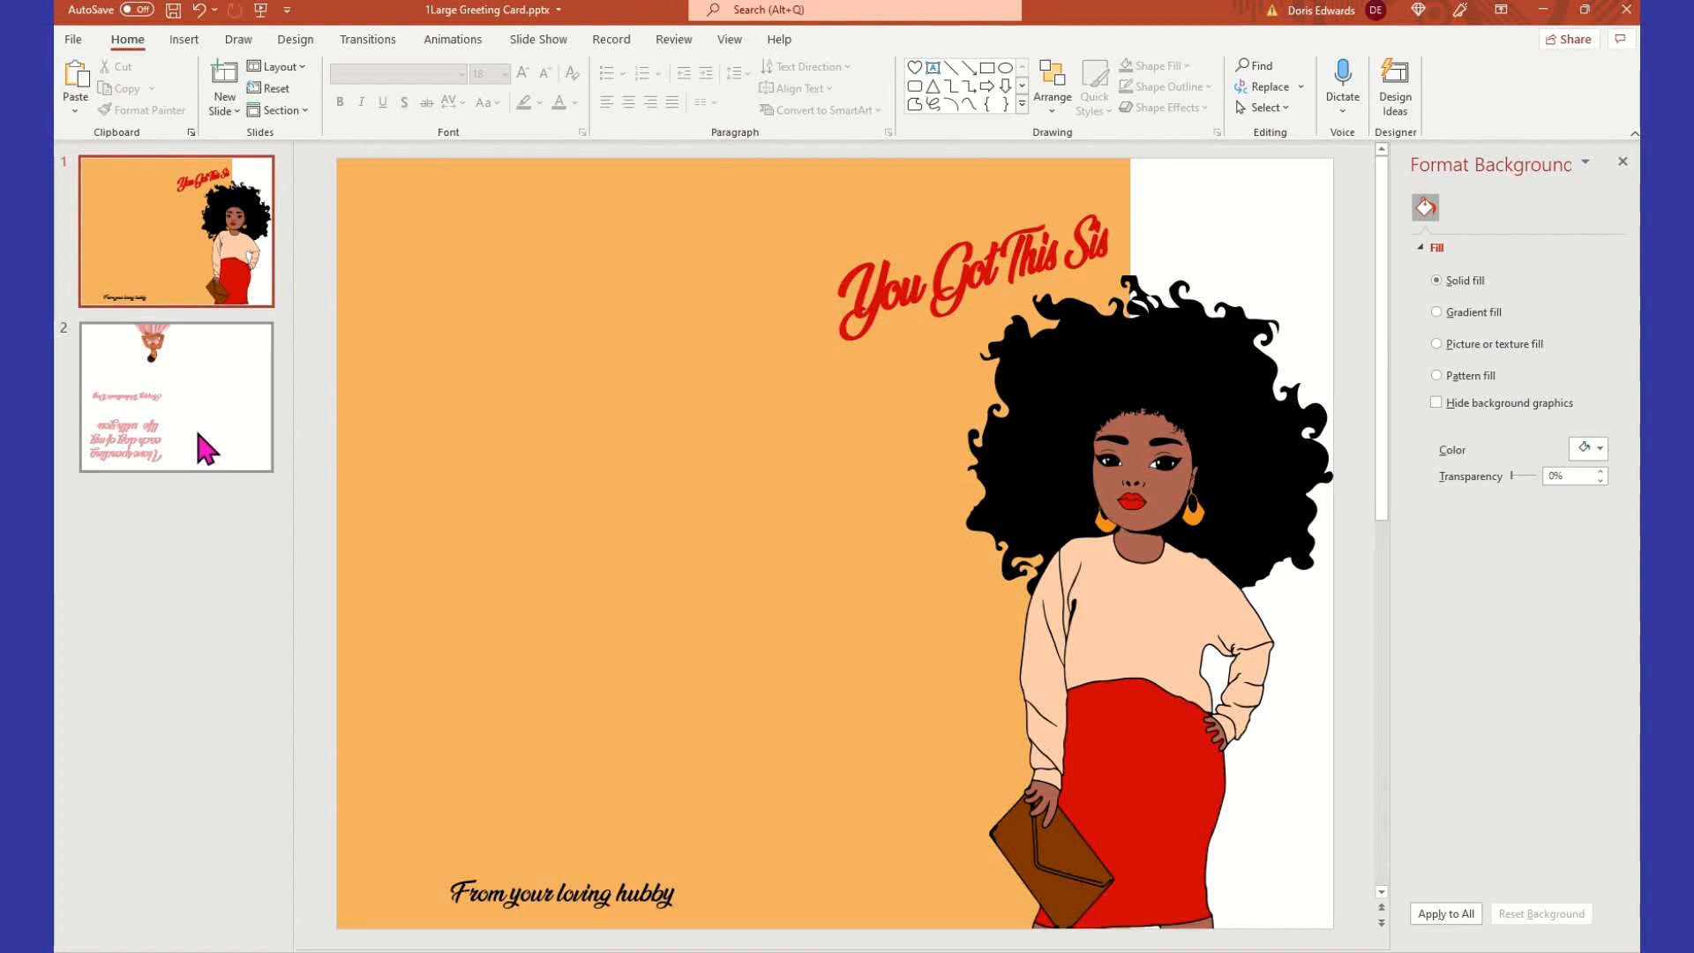
- Replace the upside-down woman picture on slide 2 with the file 3.svg from the svg folder
click(208, 446)
click(731, 250)
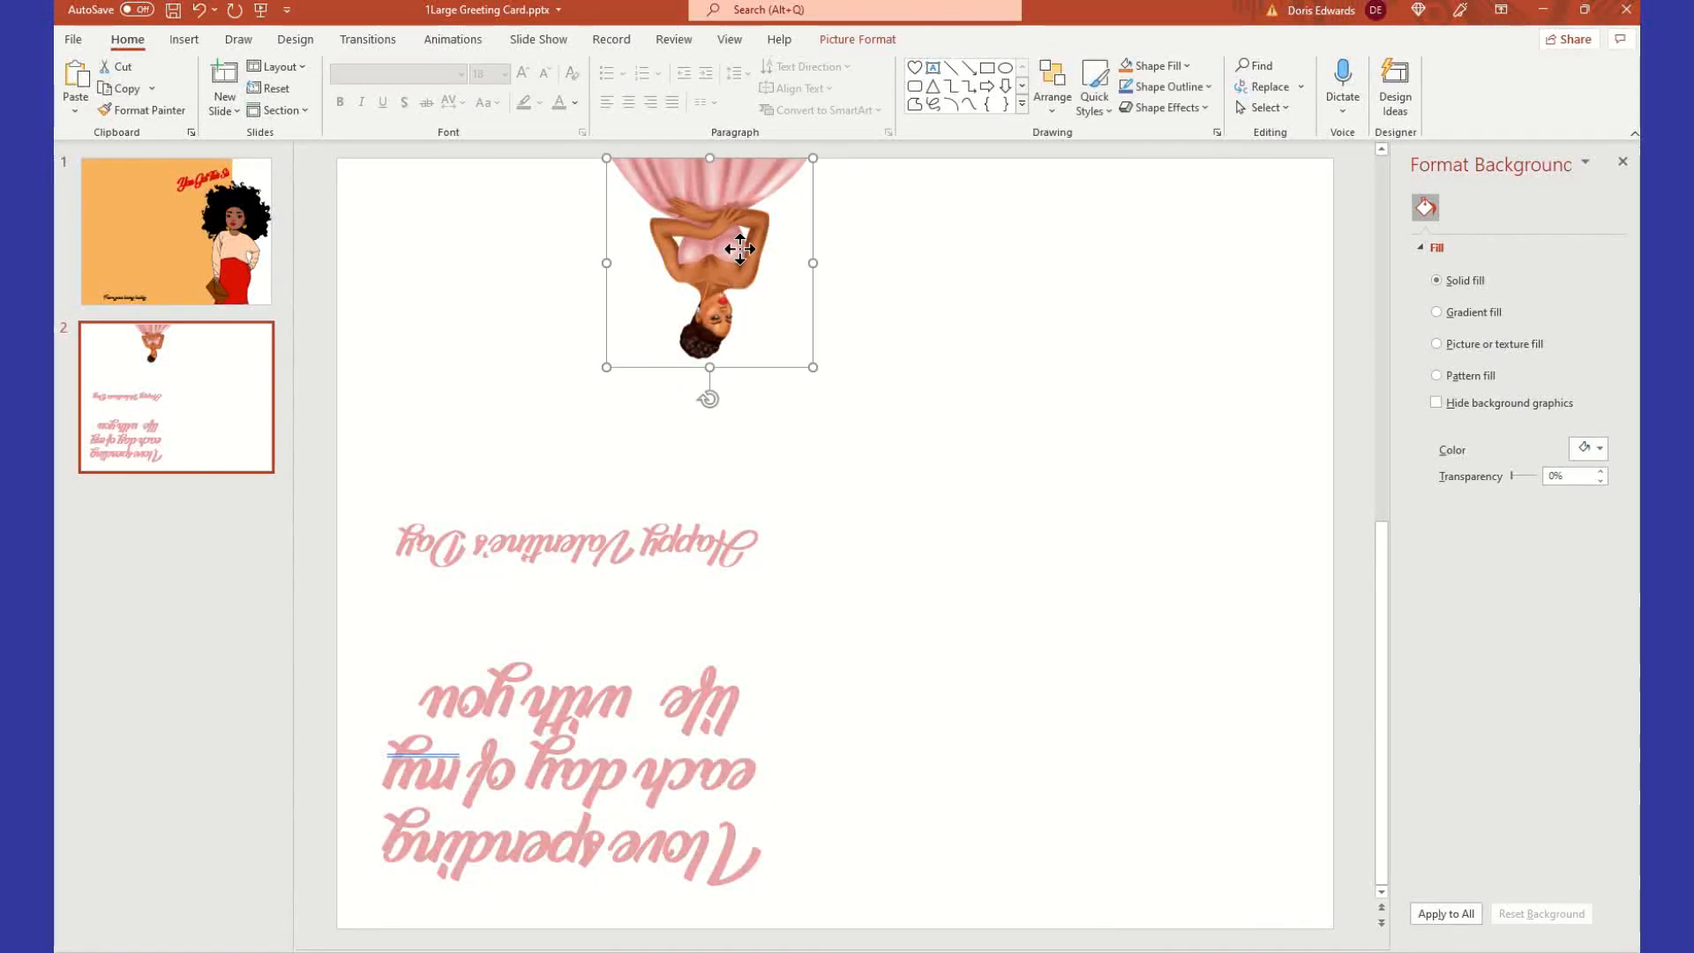
right_click(739, 247)
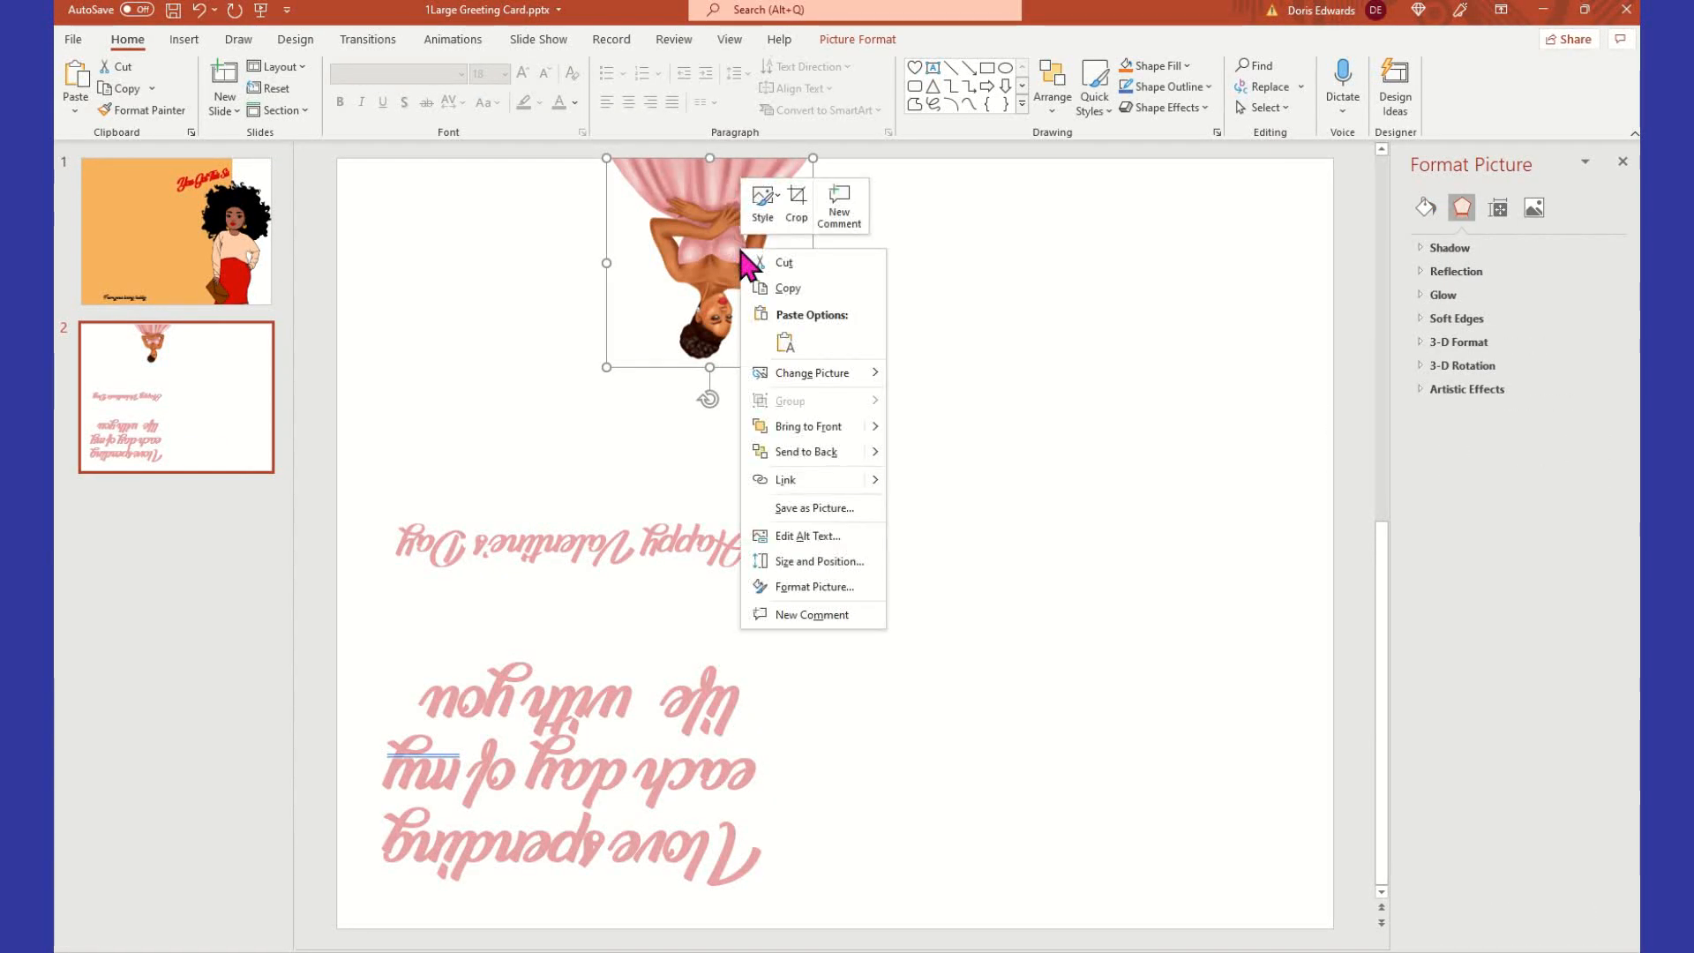
mouse_move(825, 372)
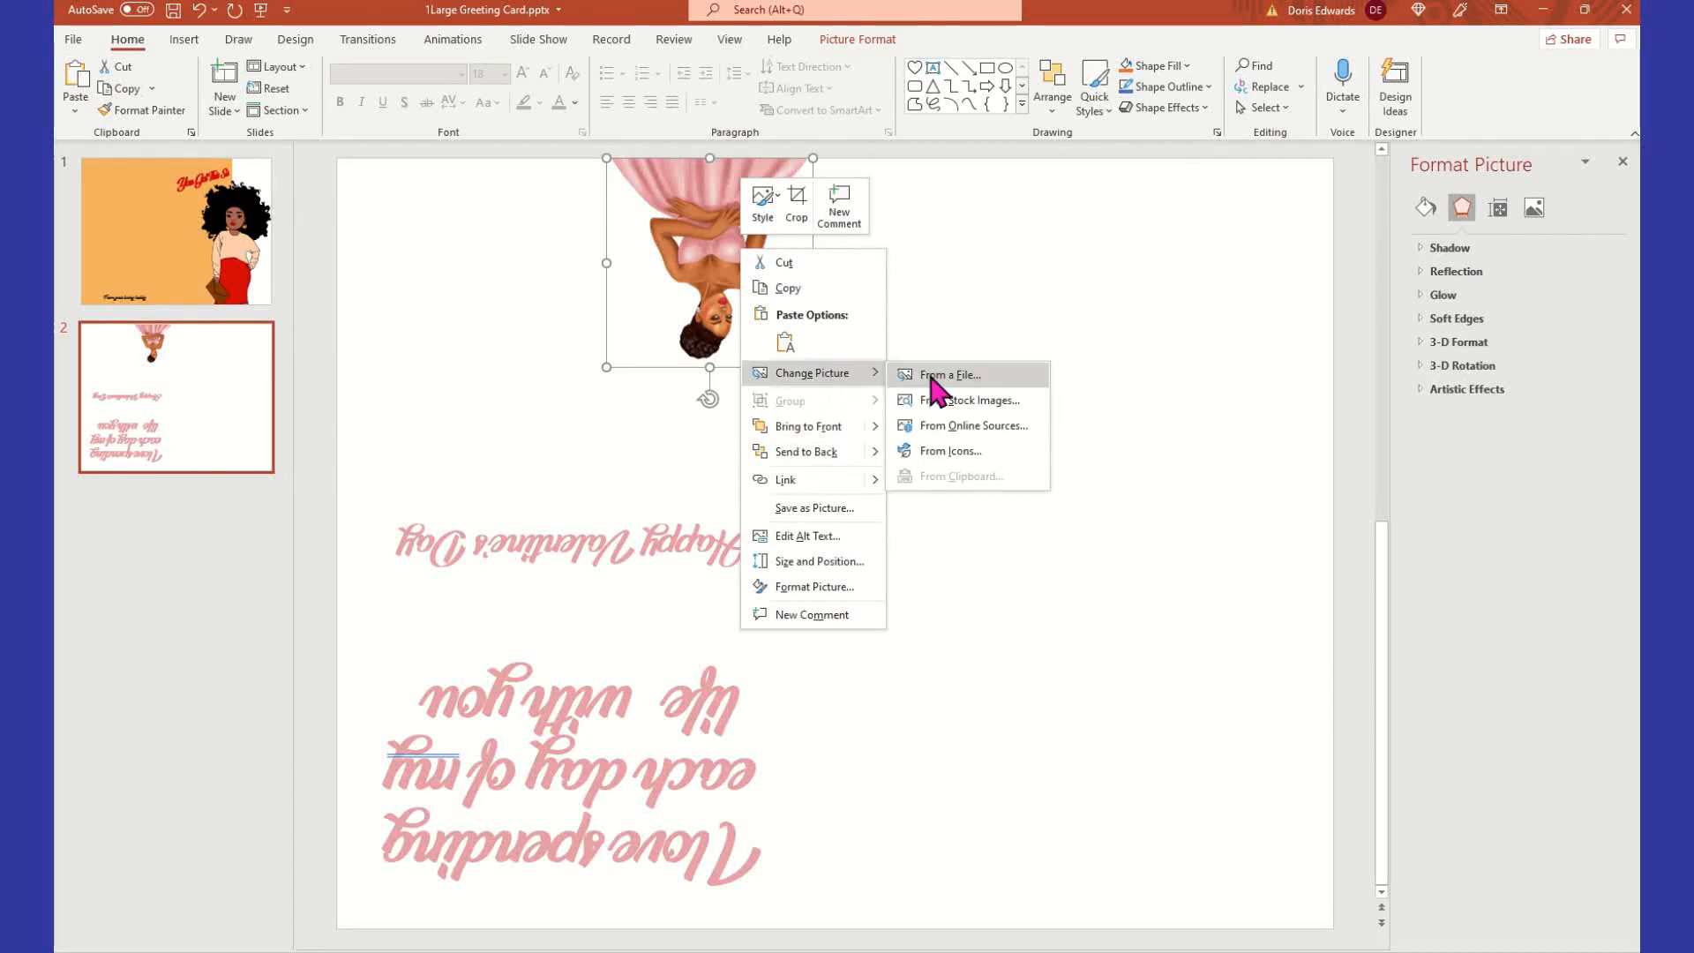
click(931, 375)
click(240, 162)
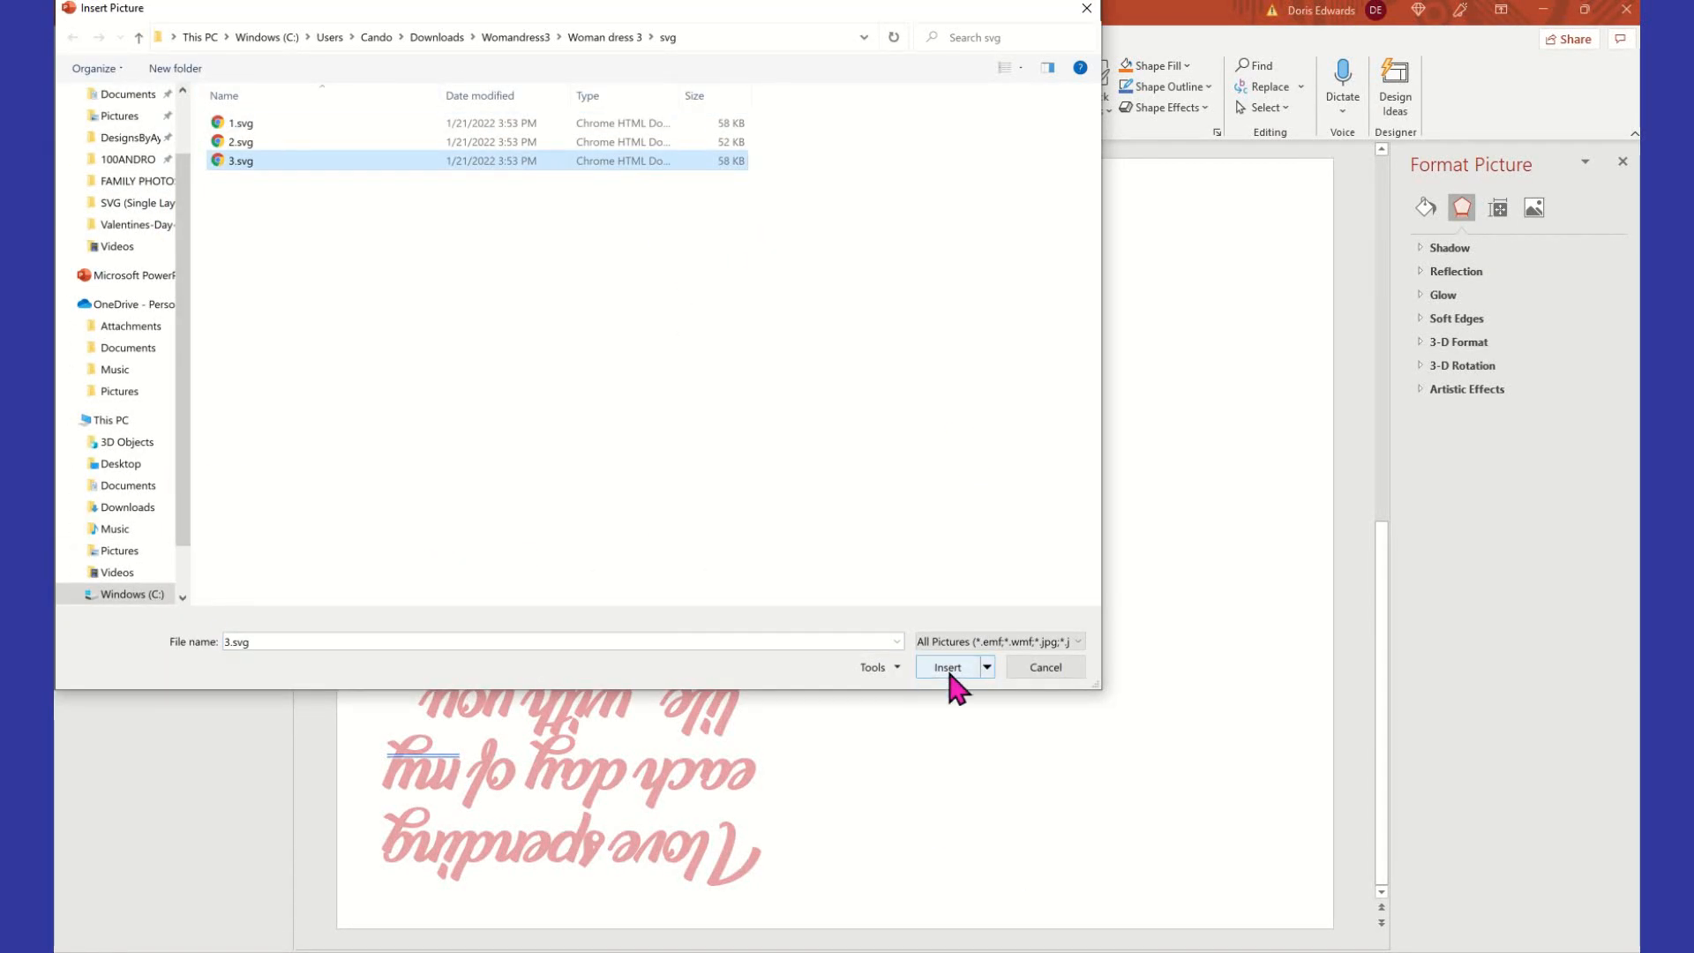
click(942, 668)
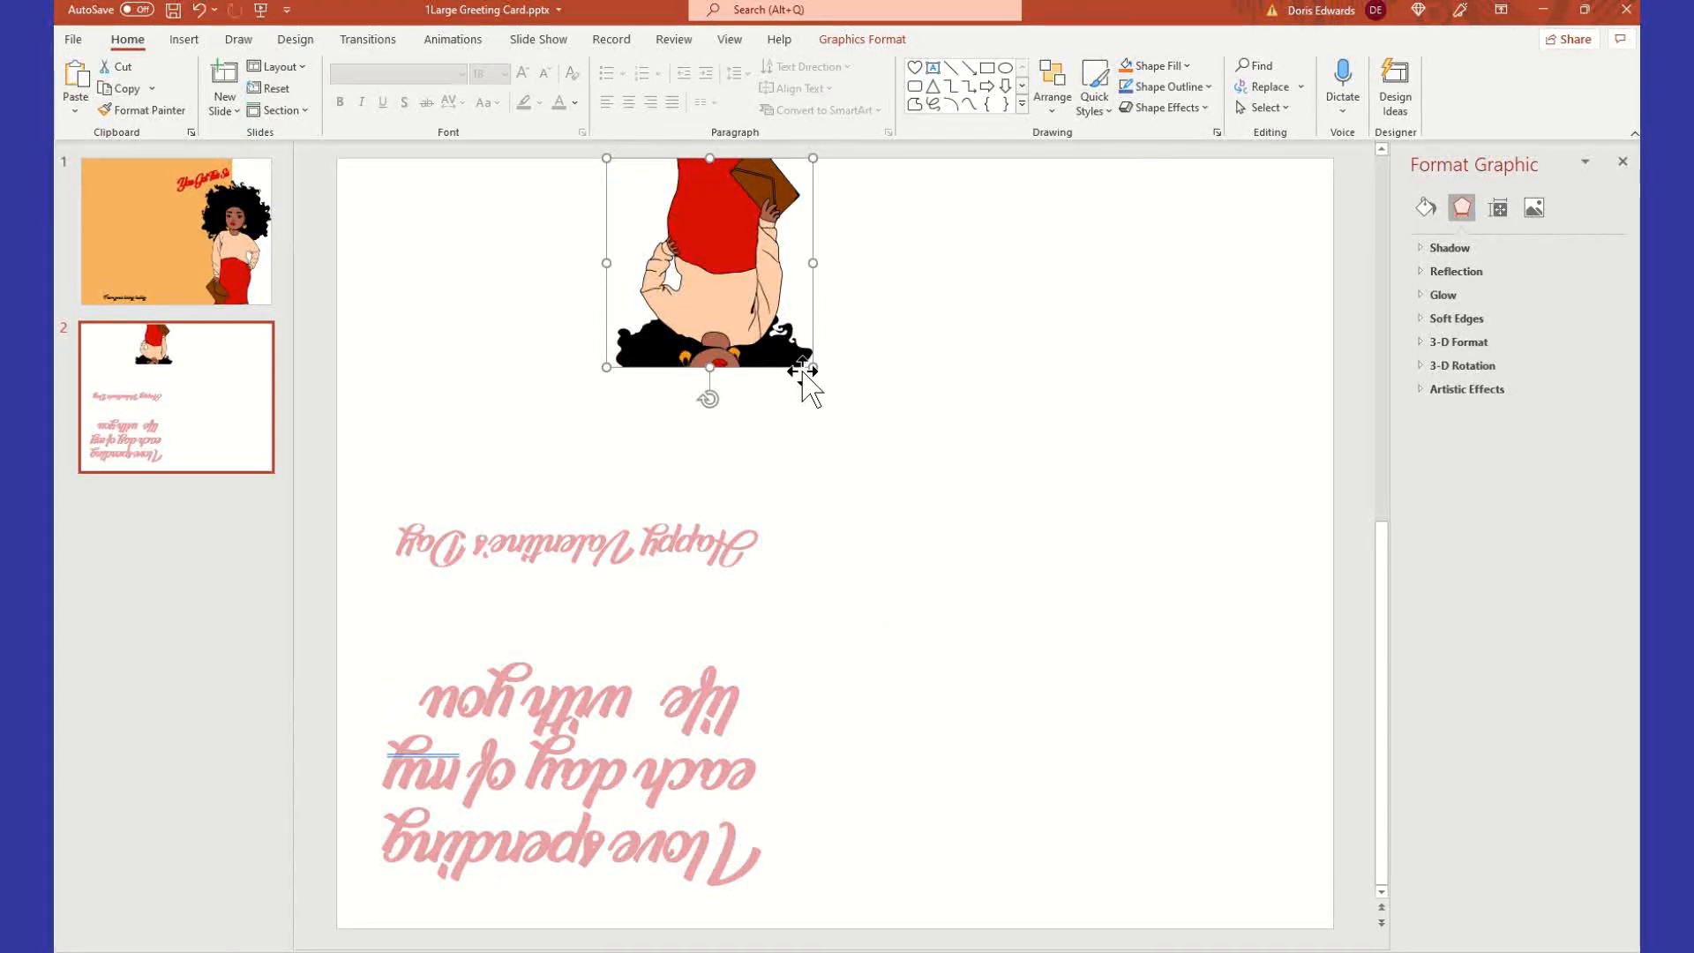
- Extend the crop area of the new picture on slide 2 past the woman's head to include her full hair
click(863, 40)
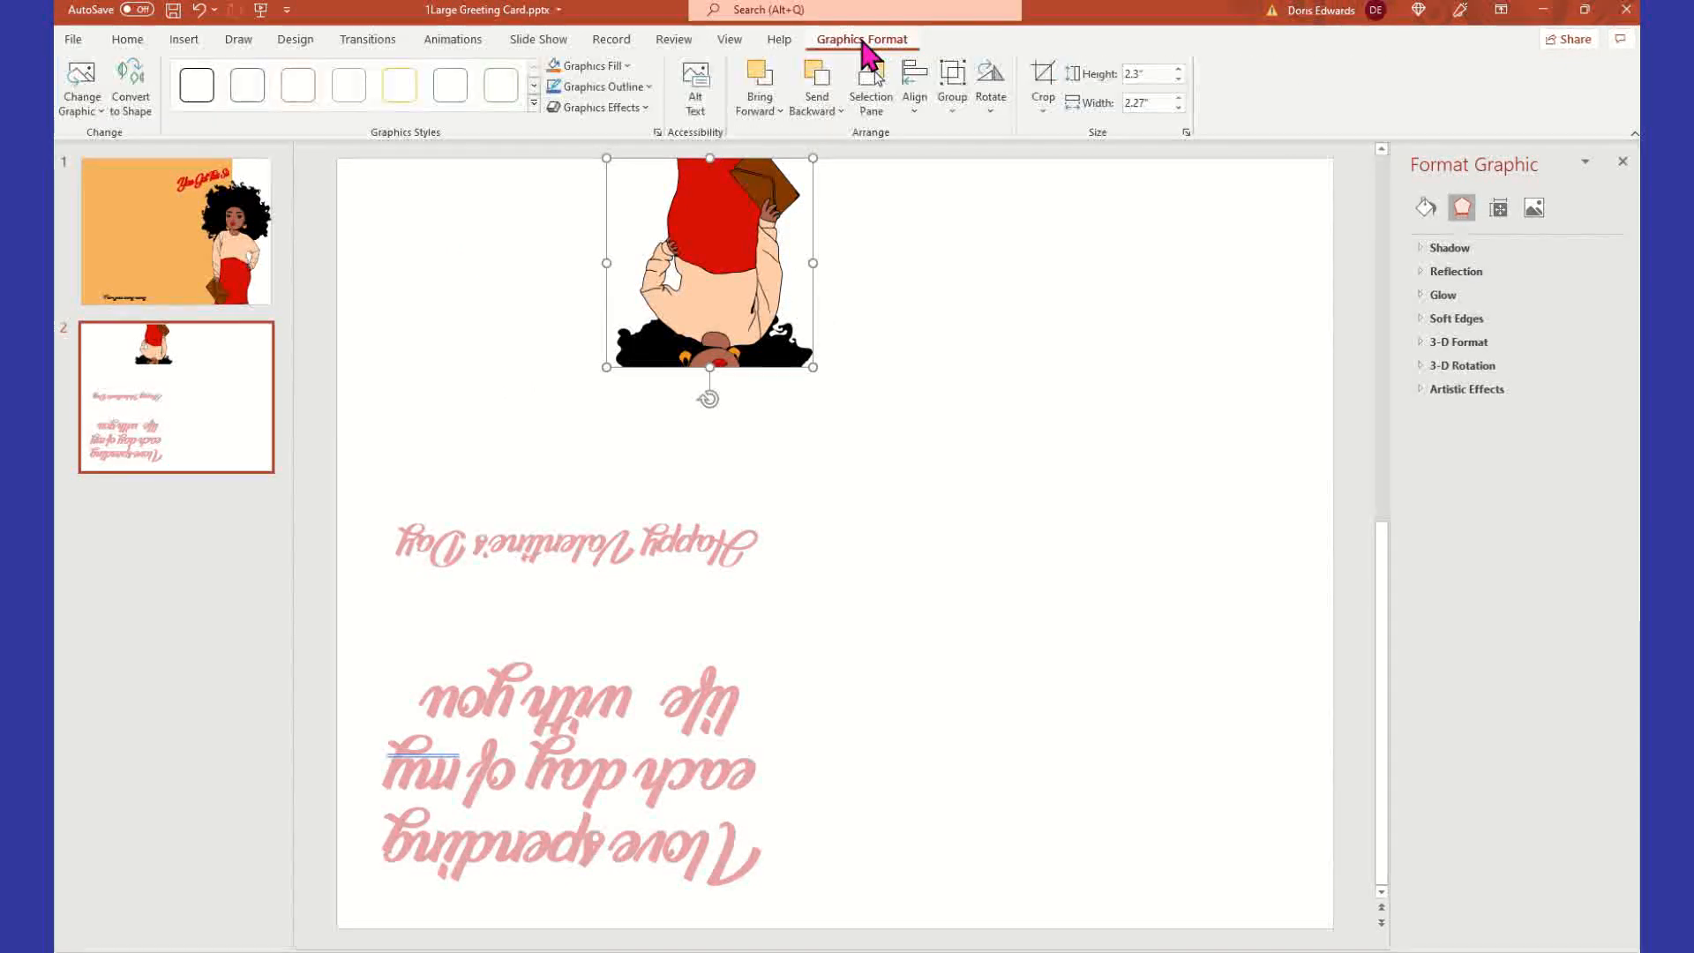
click(1044, 112)
click(1071, 136)
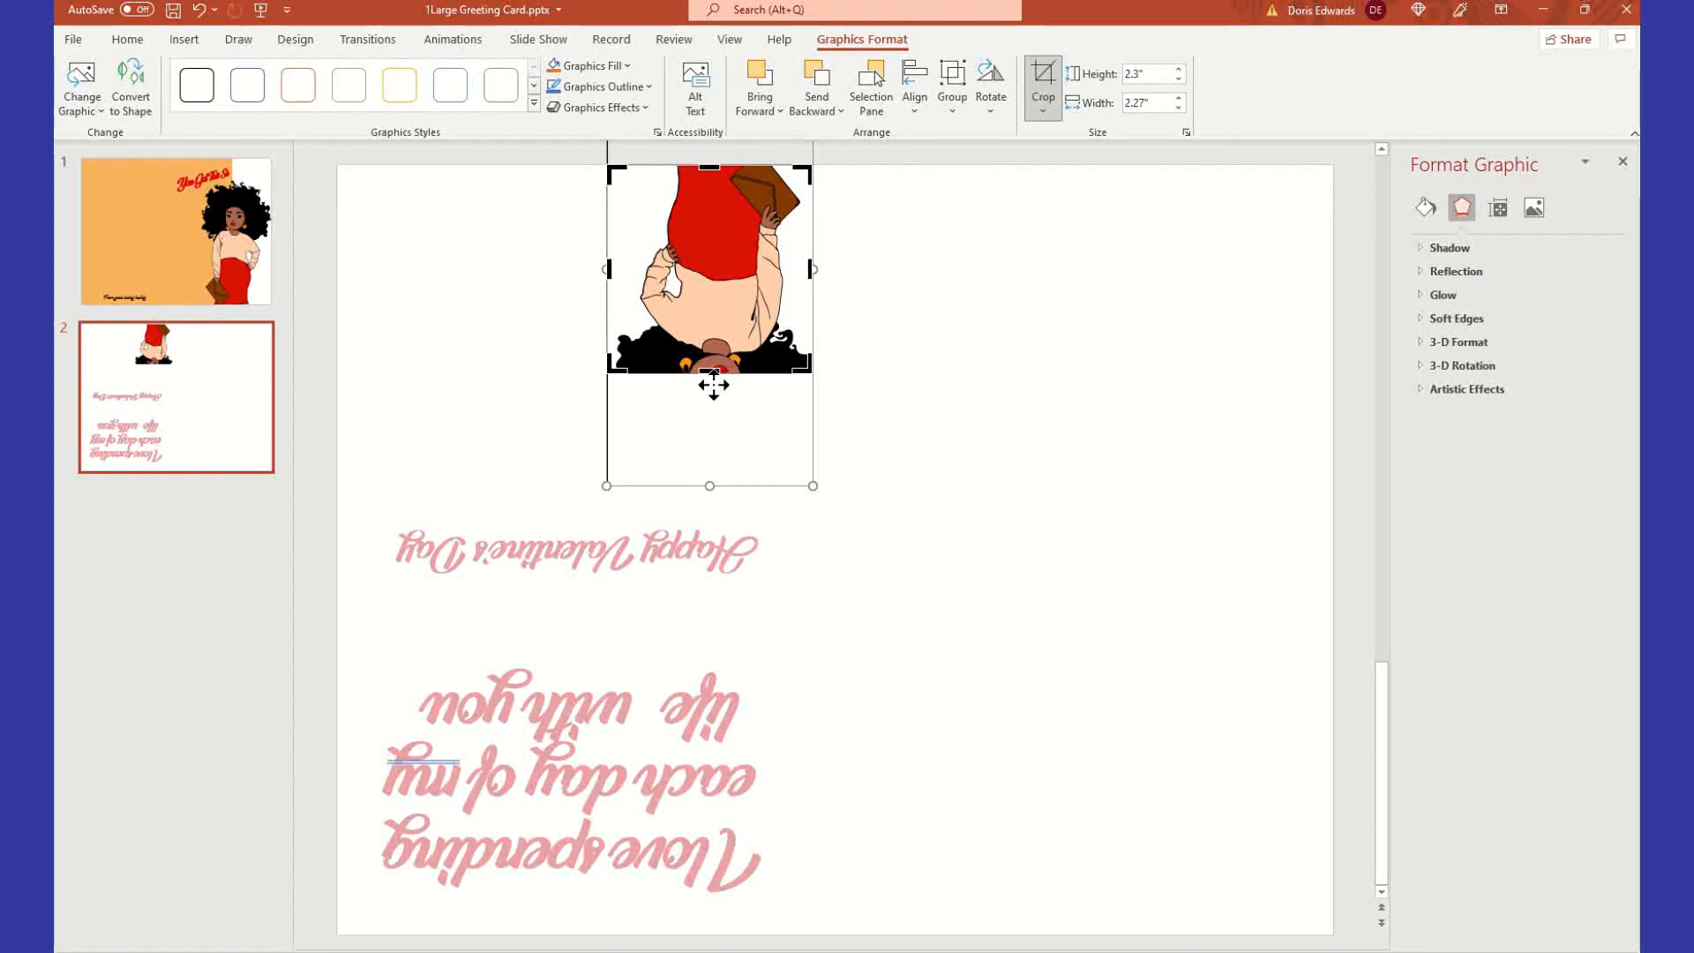
drag(709, 377, 729, 480)
click(973, 304)
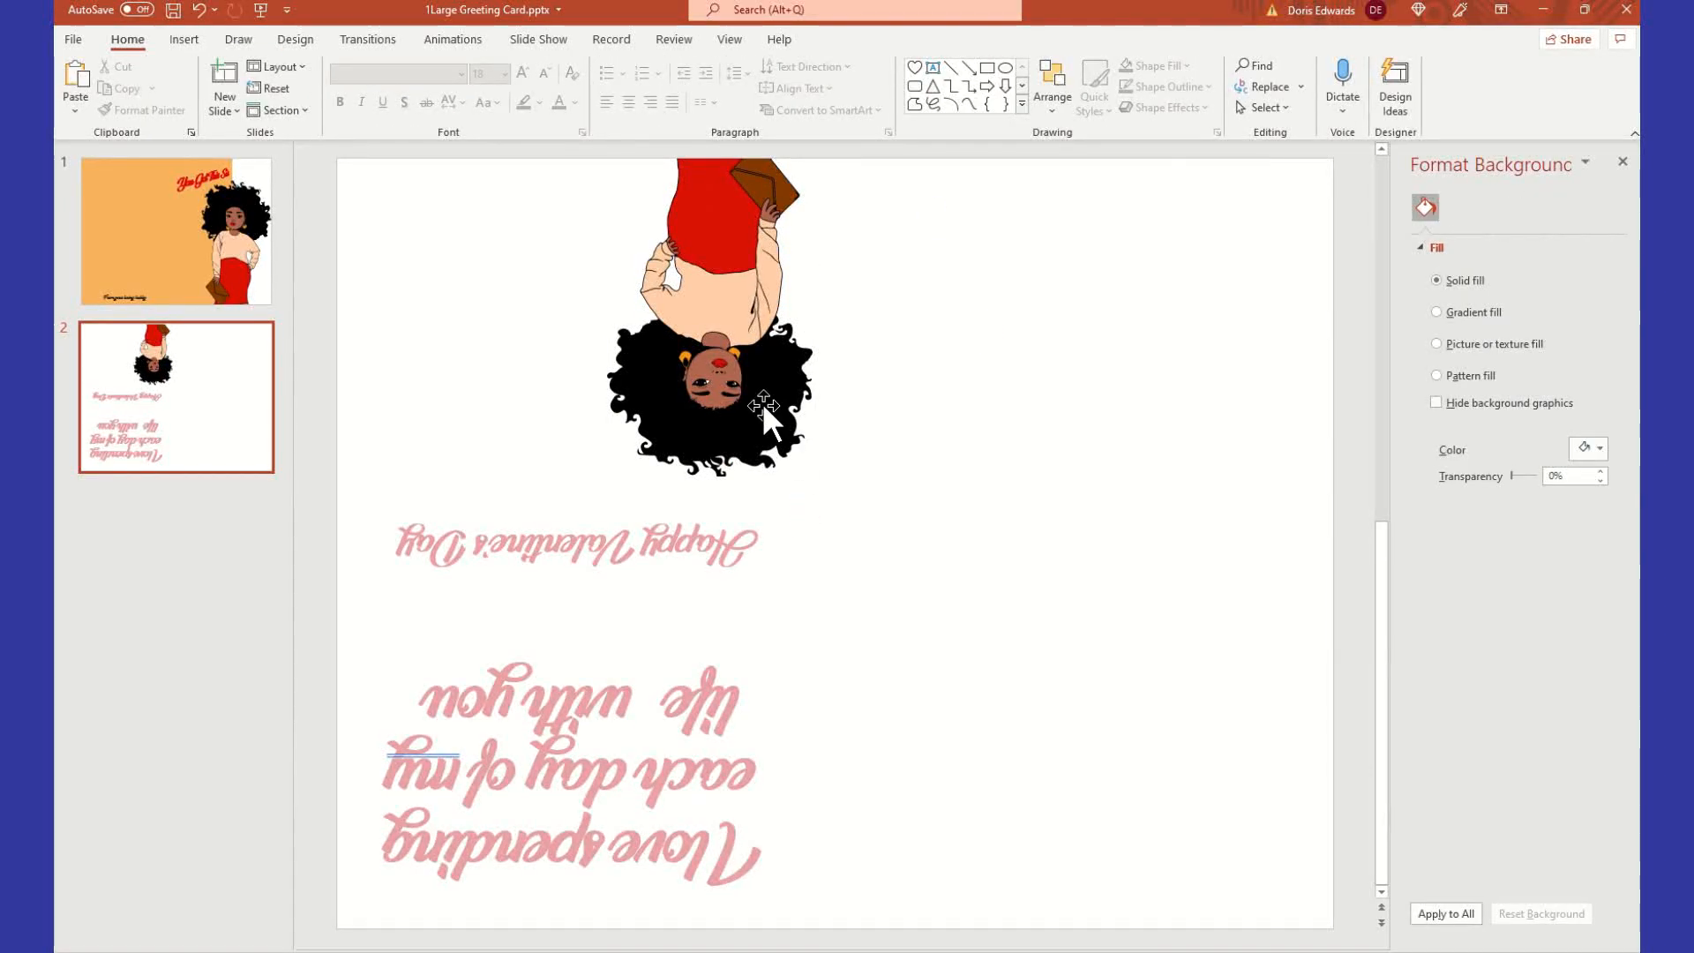
- Scale down the upside-down woman graphic on slide 2 proportionally, keeping it against the slide's upper edge
click(707, 381)
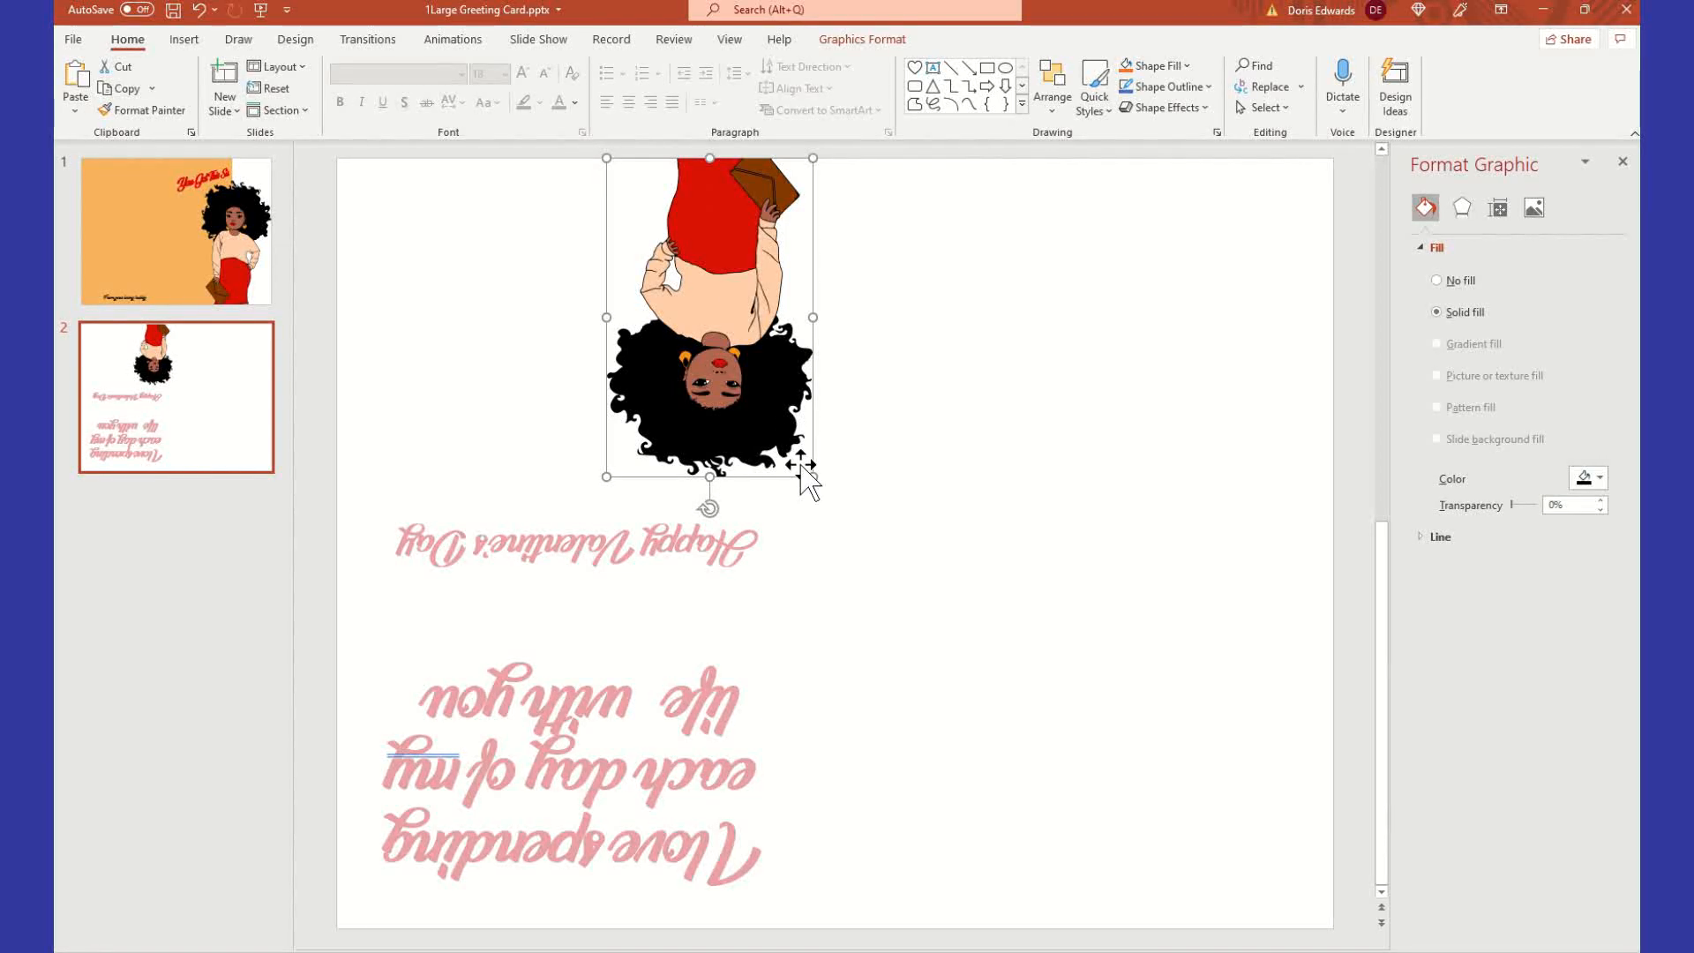
drag(809, 479, 739, 304)
click(843, 387)
click(711, 277)
drag(744, 362, 722, 335)
click(823, 344)
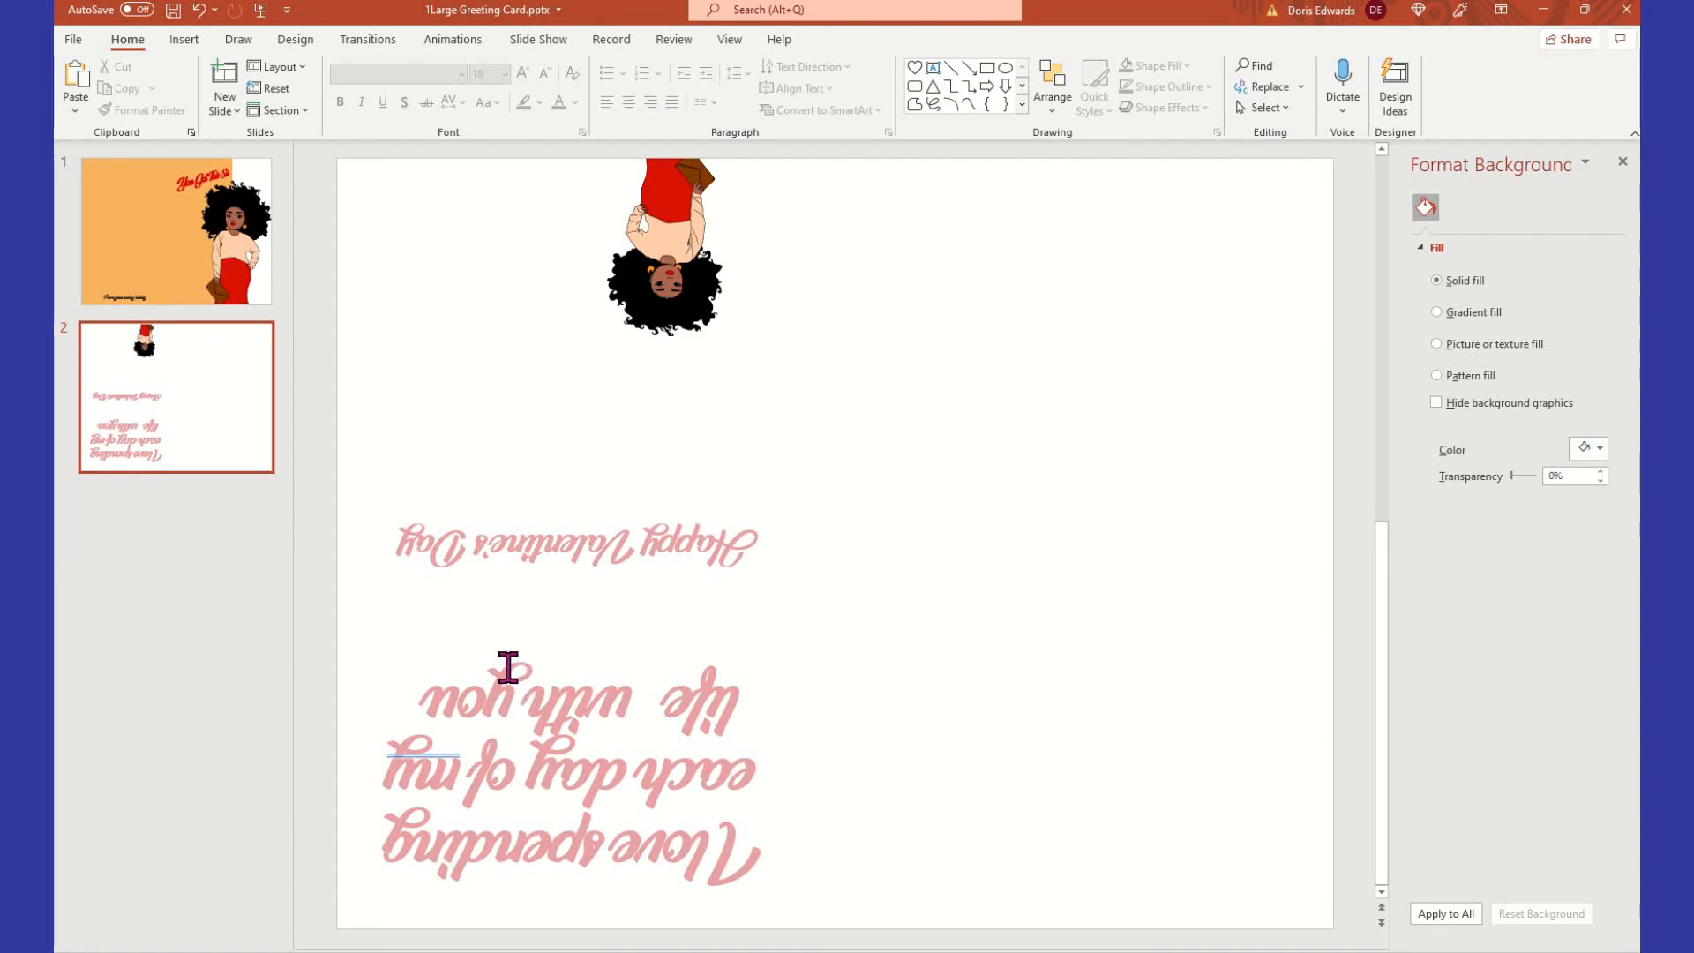
- Replace the "I love spending each day of my life with you" message with "Be ferless In the Pursuit of What Sets your Soul on Fire"
drag(415, 693, 743, 858)
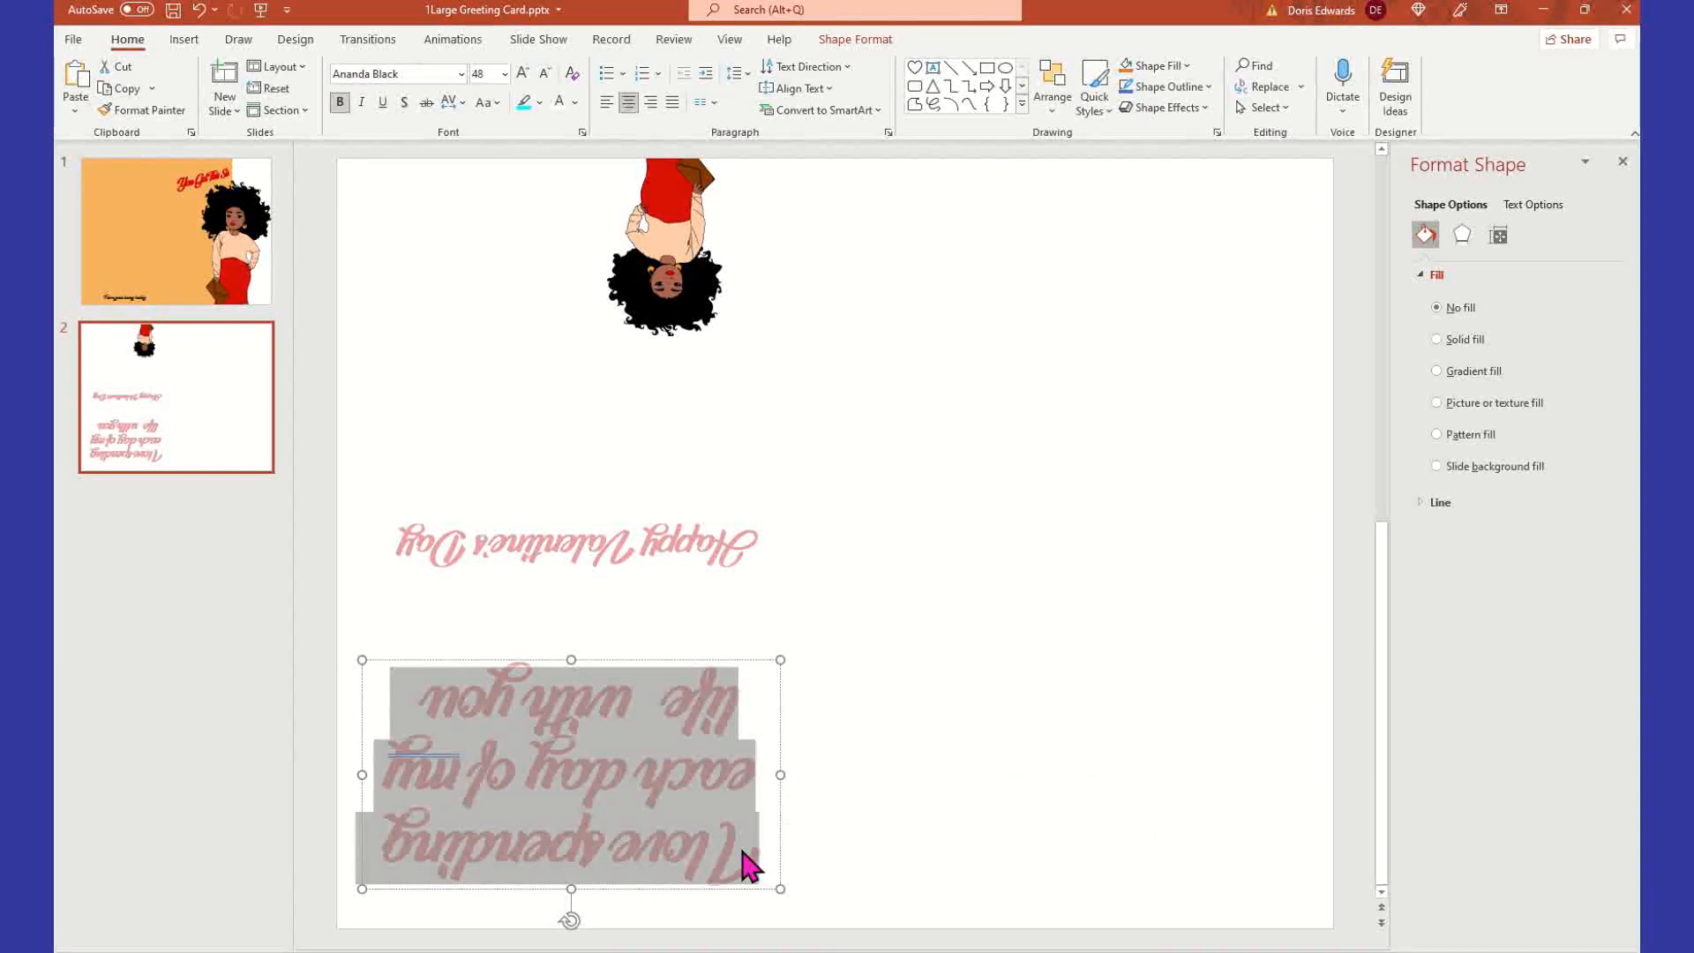
text(Be)
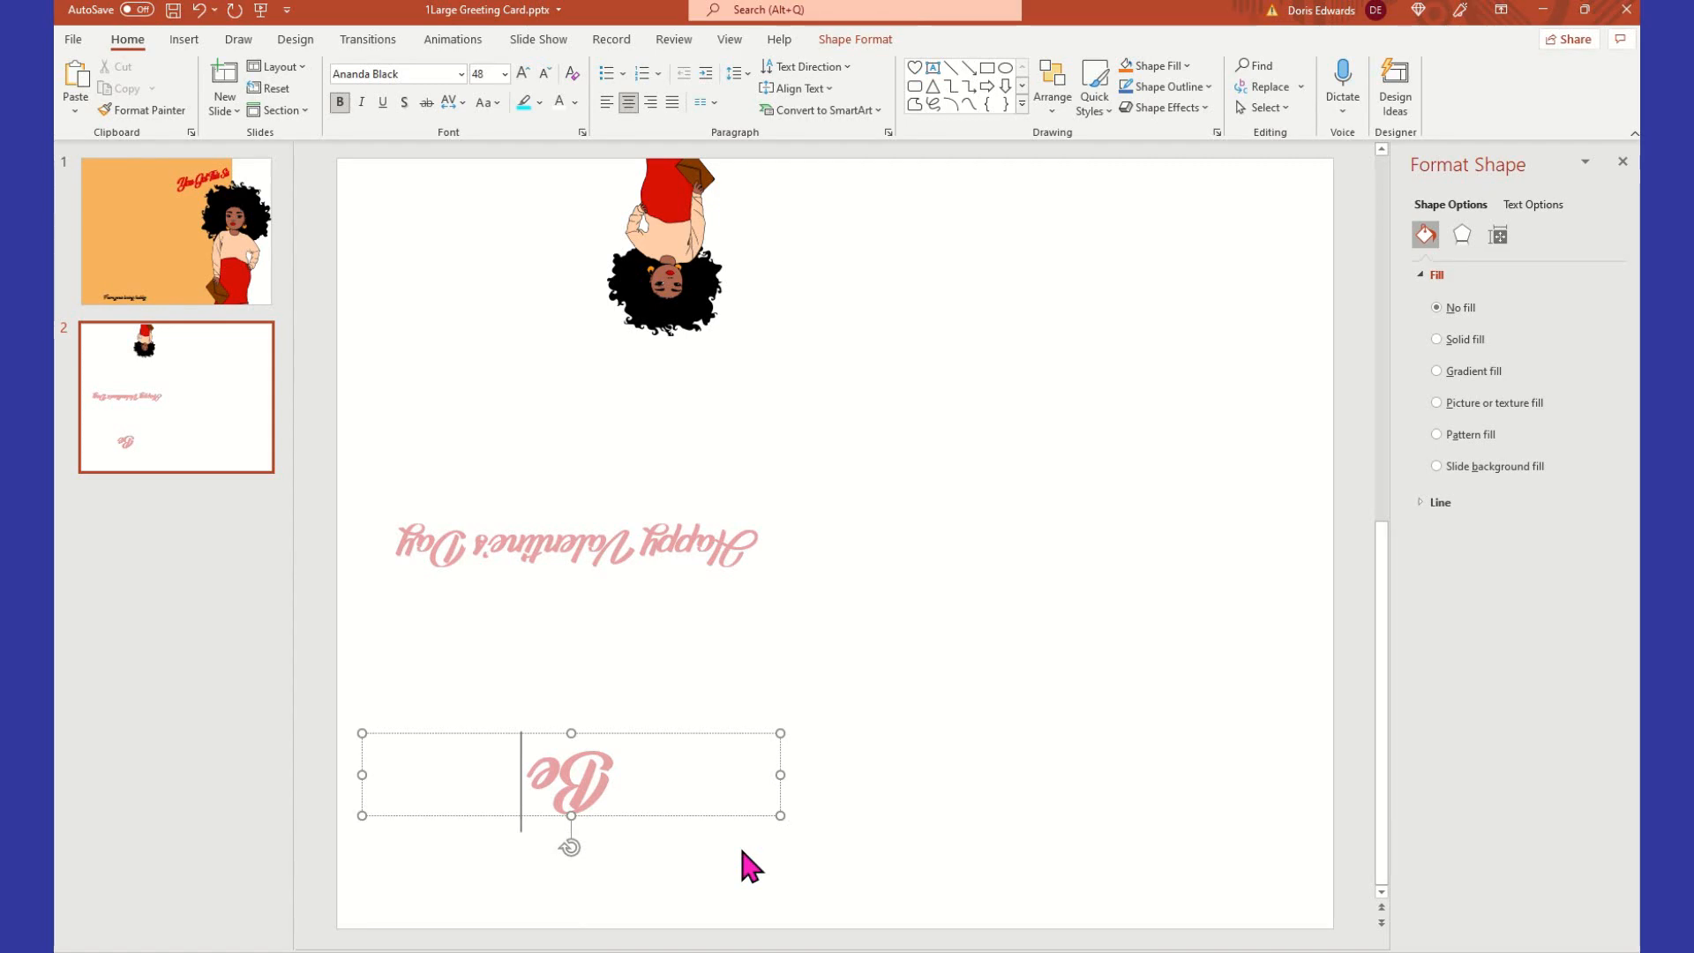
text(lerless)
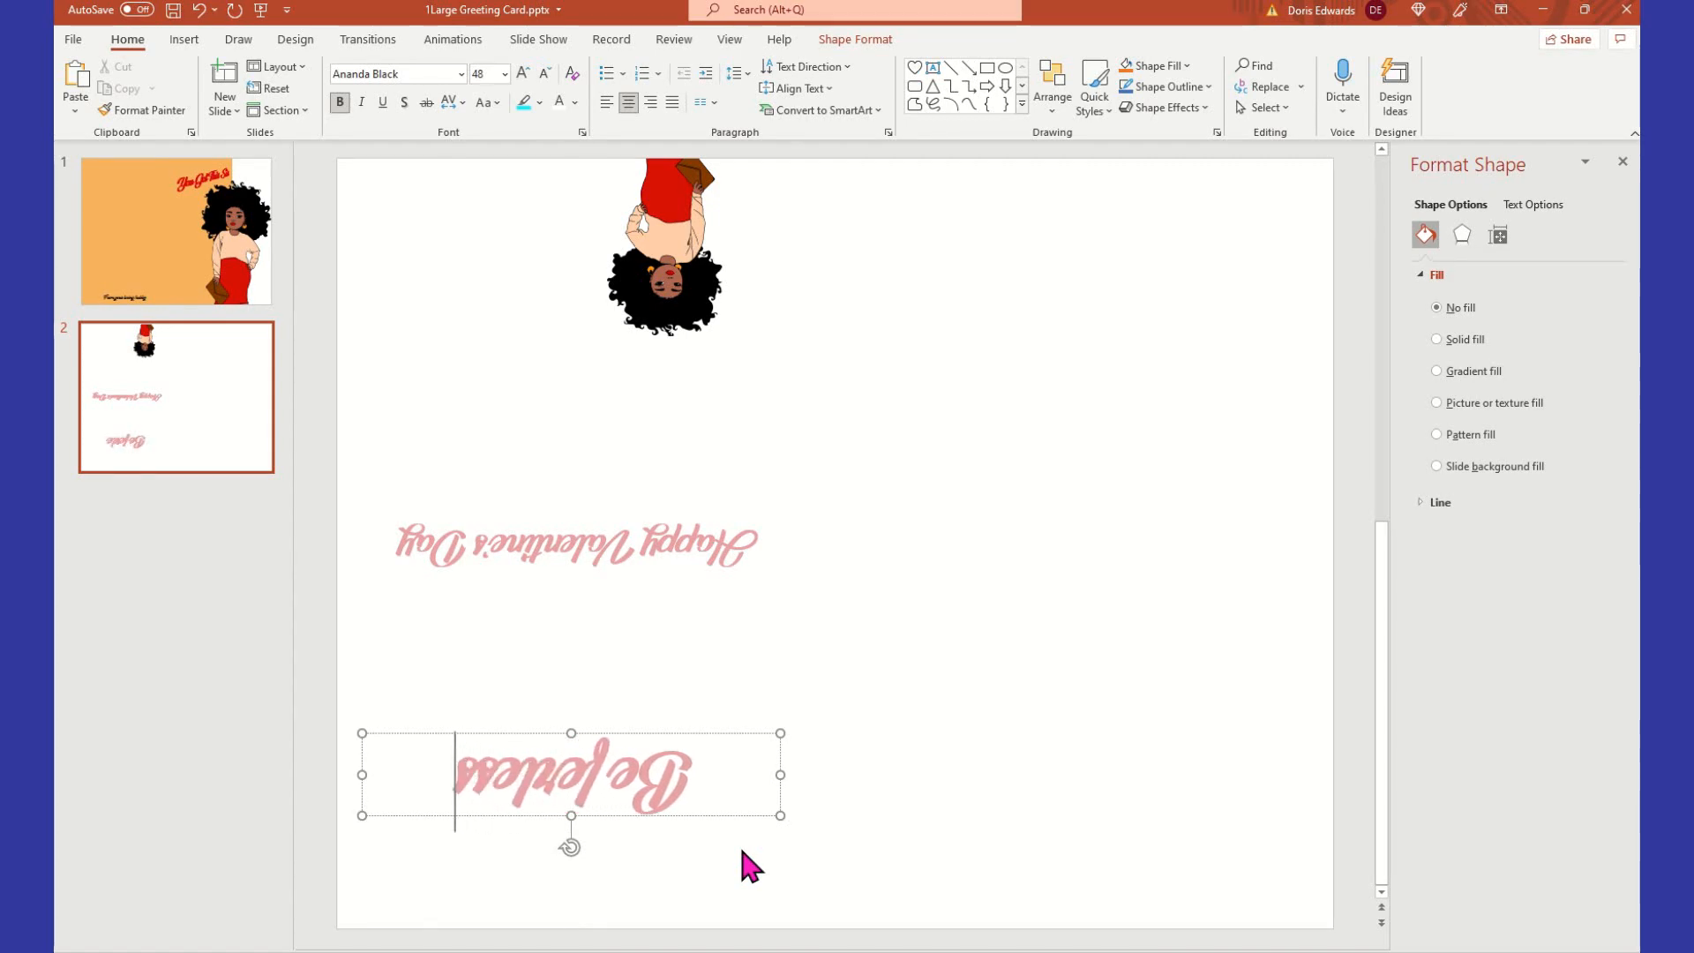
key(Return)
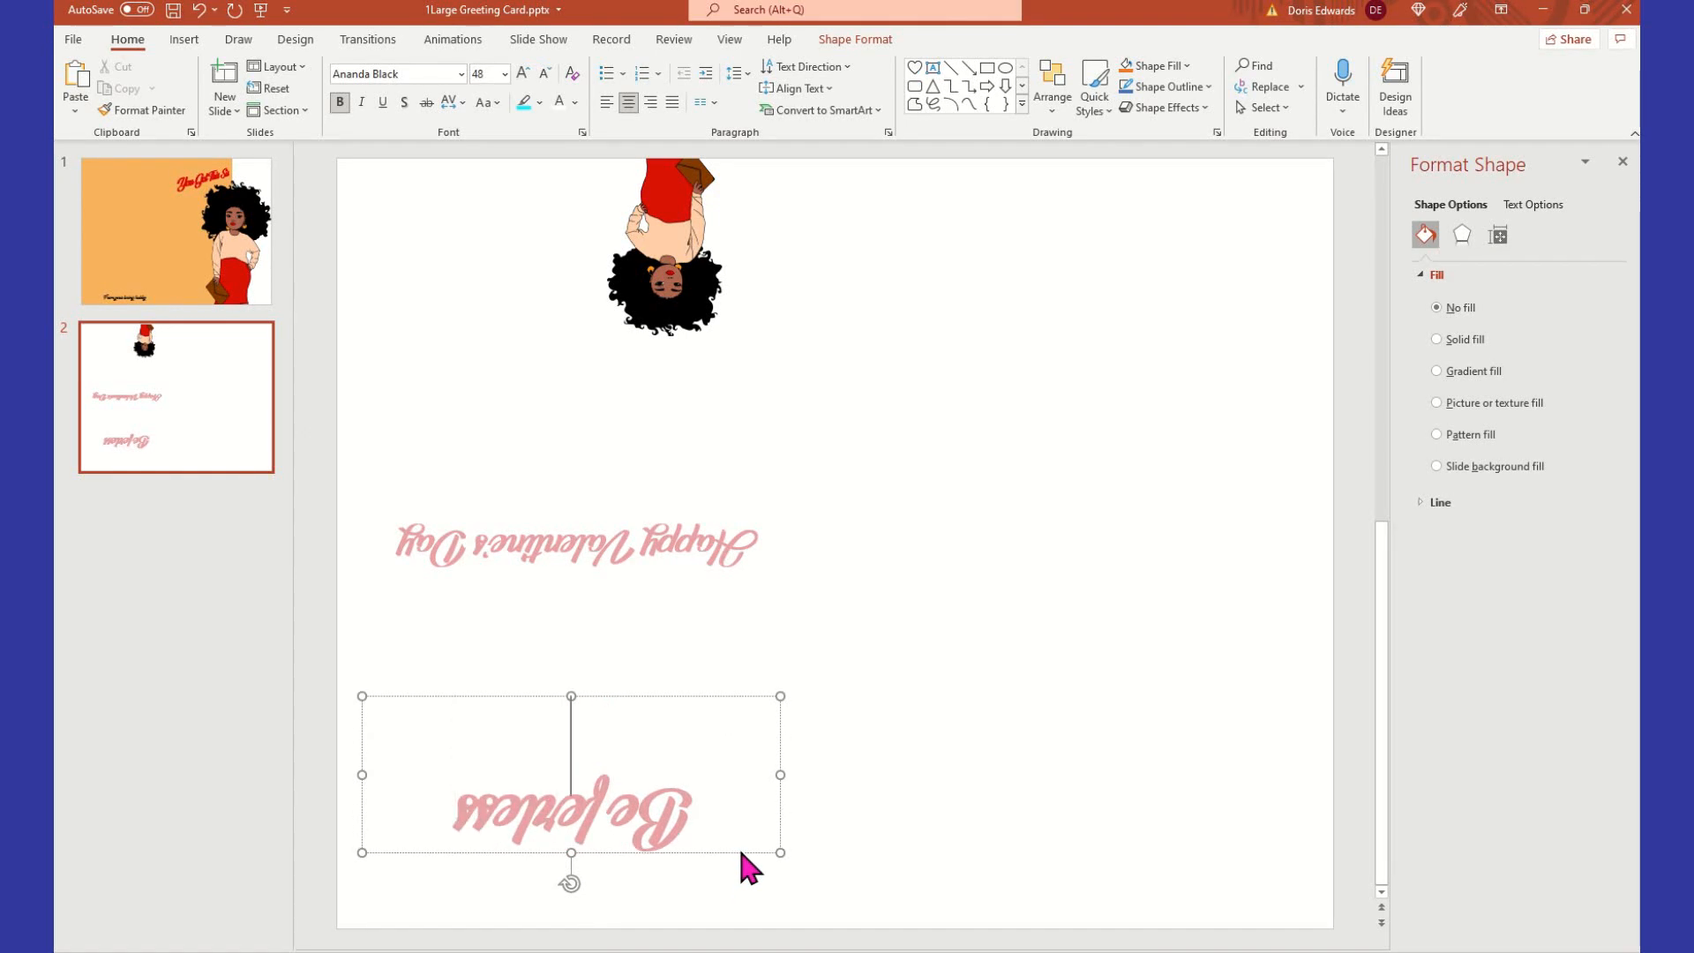
text(L)
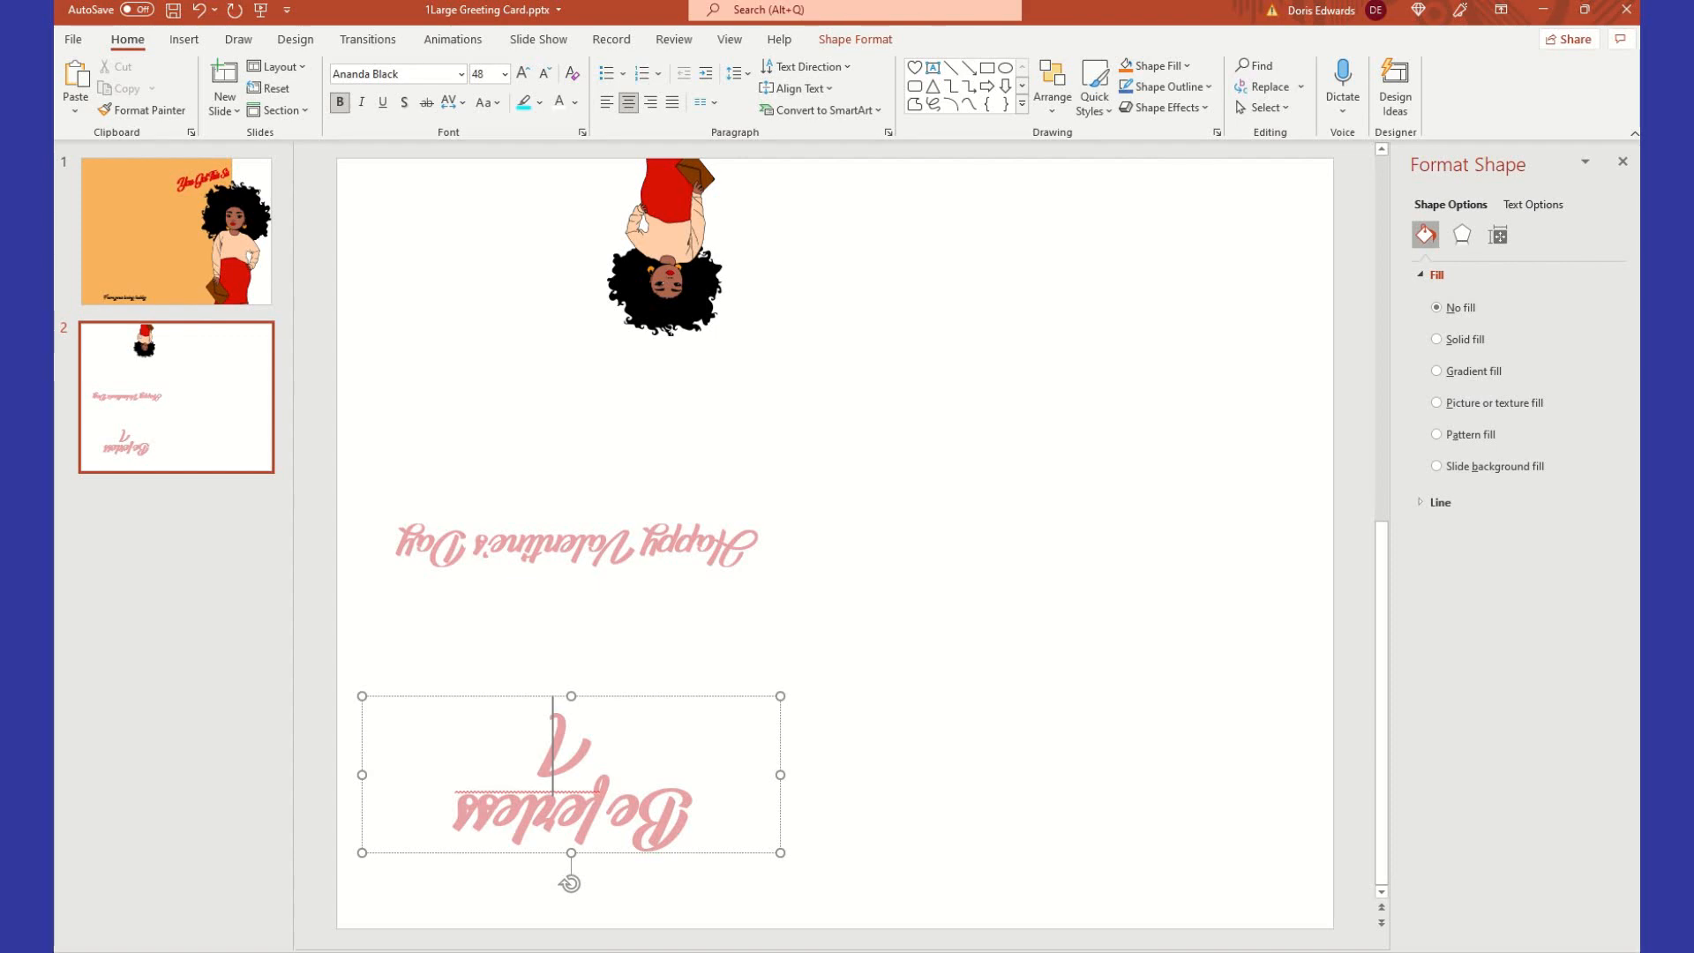
text(n the Pursuit)
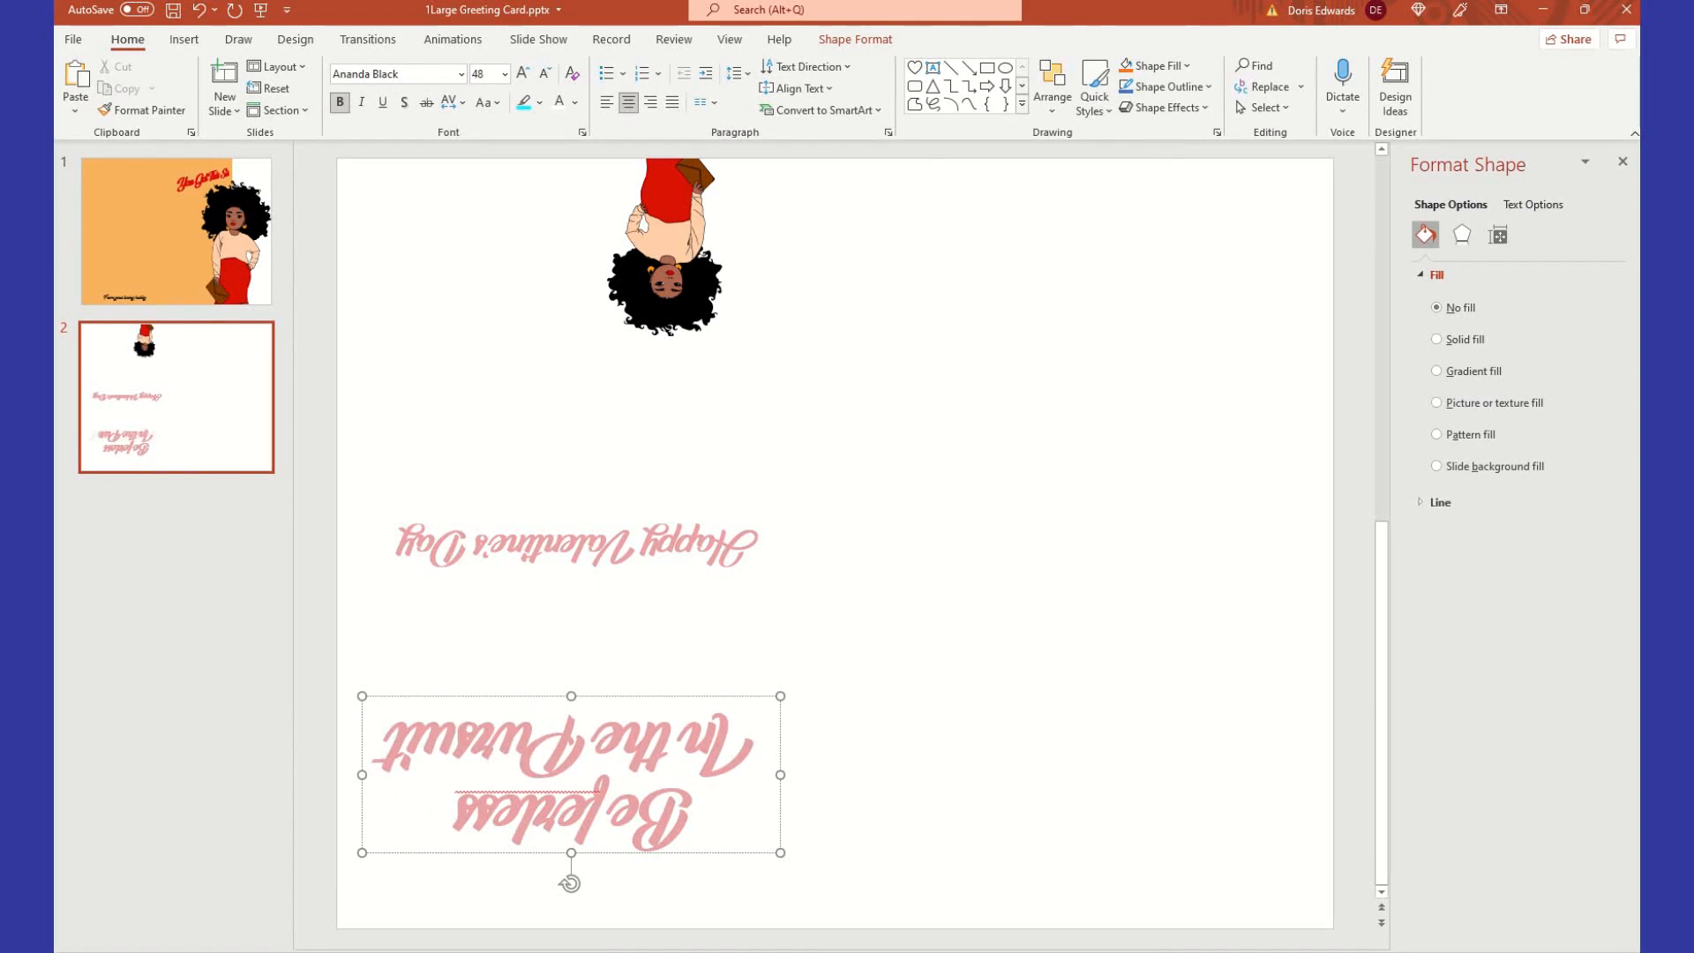
key(Return)
text(of)
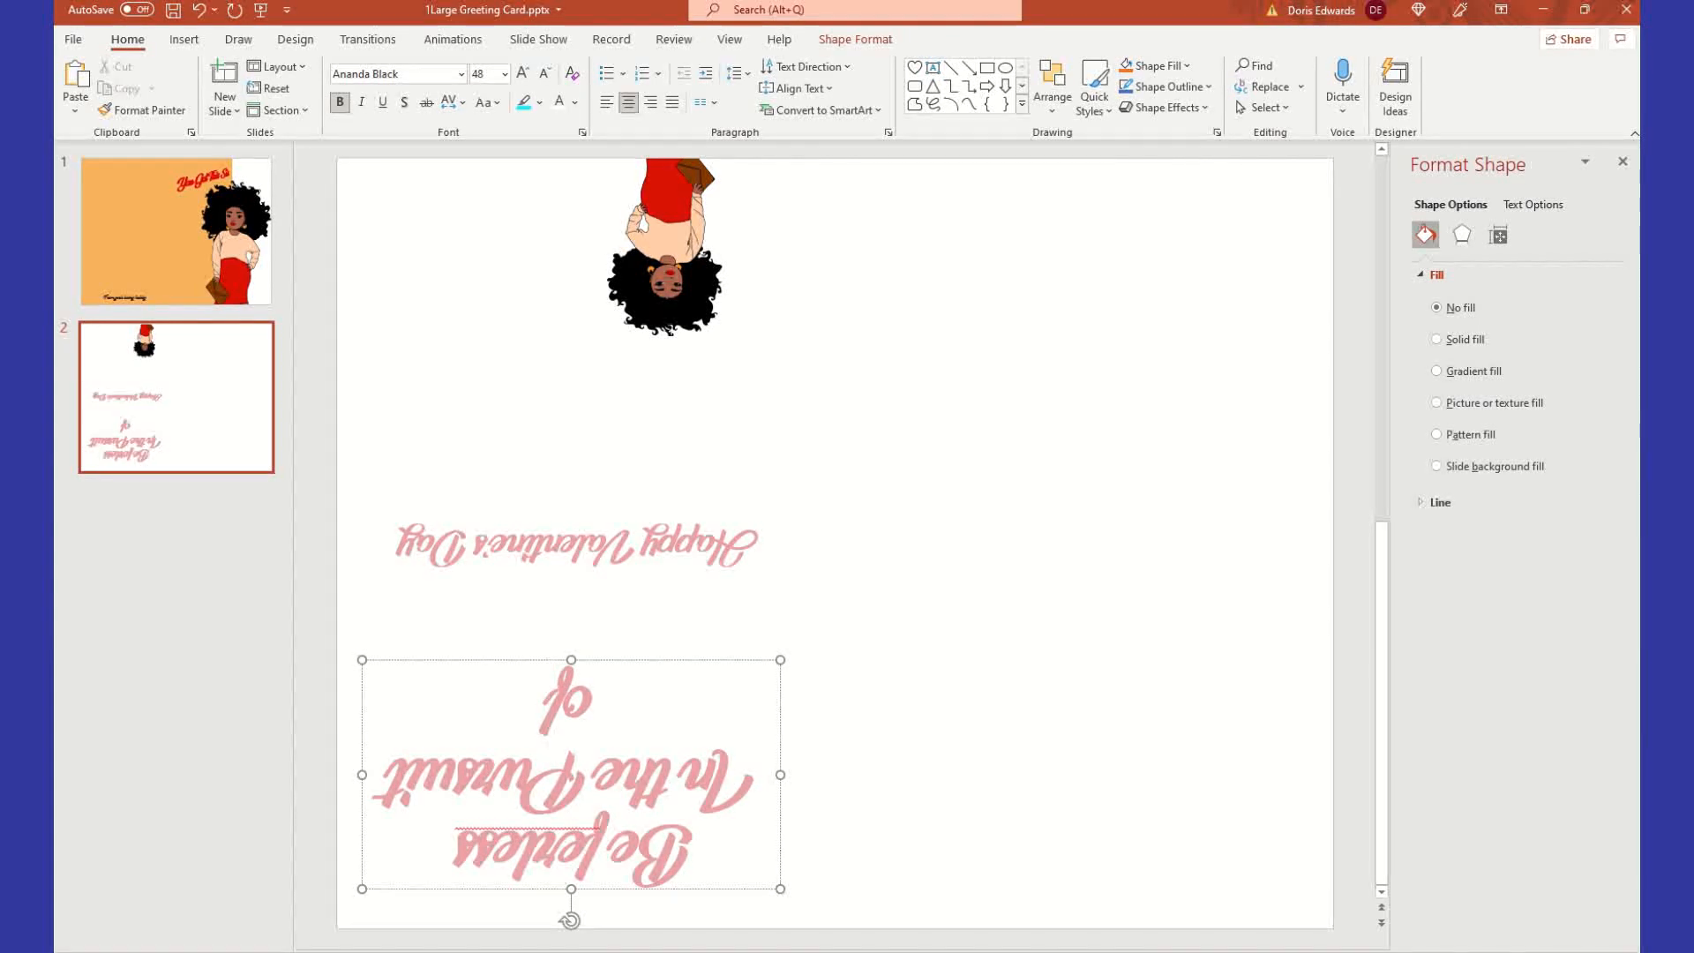
key(Return)
text(What)
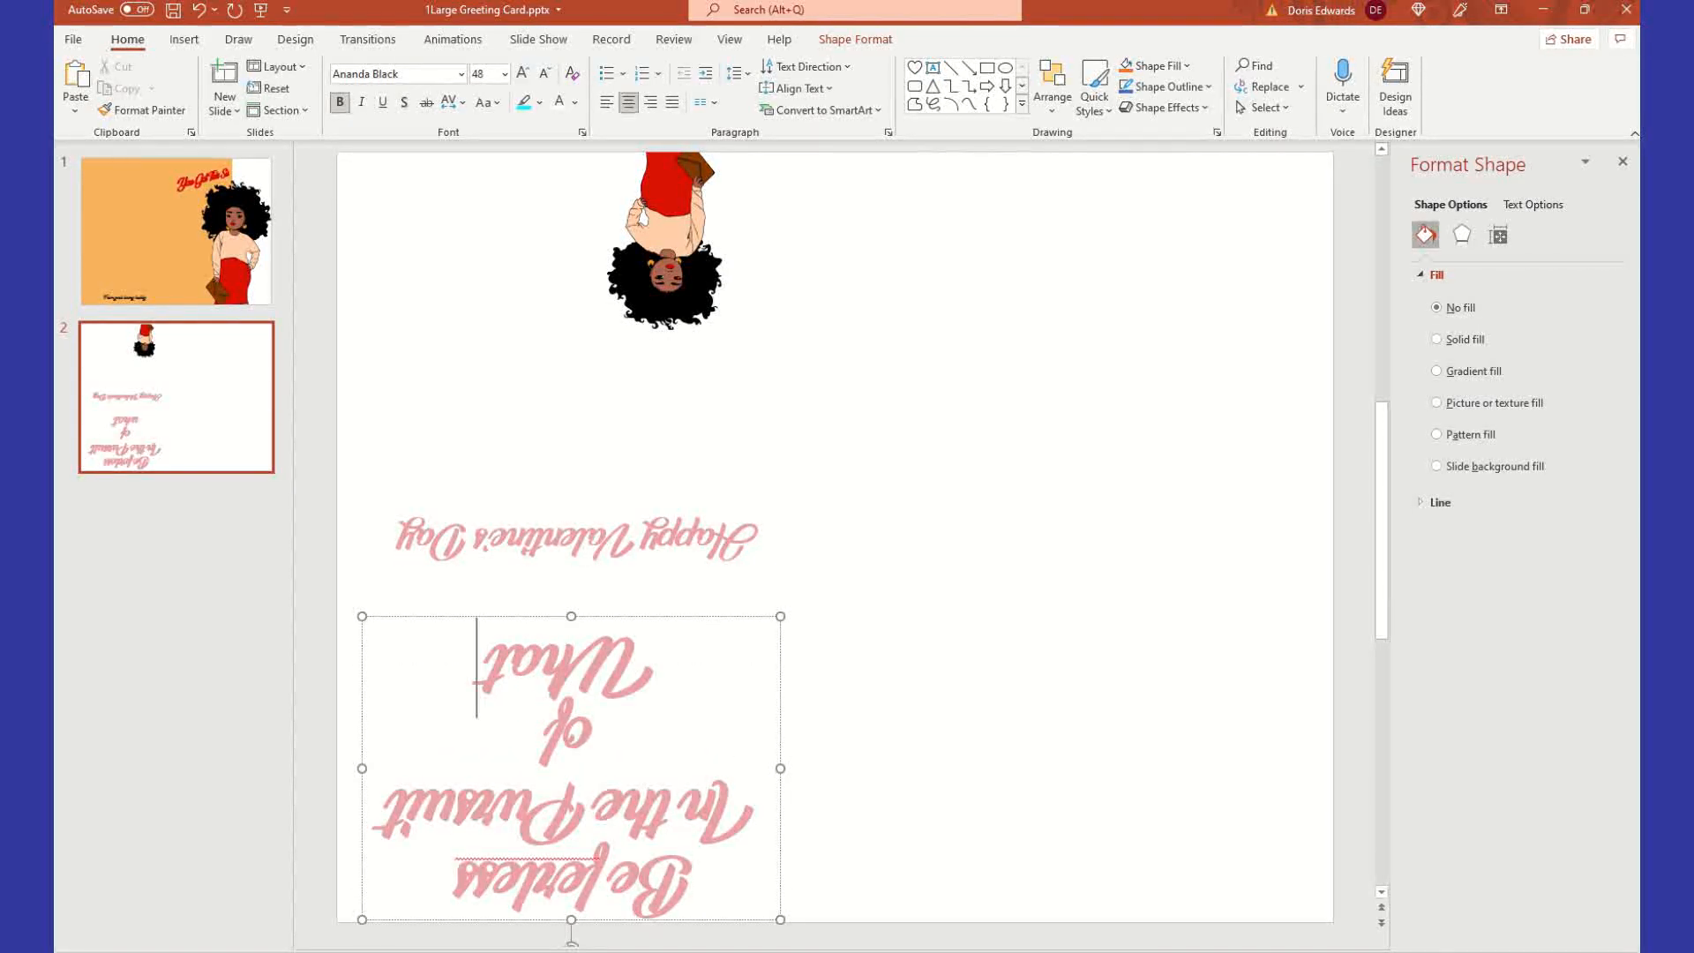
text( Sets your Soul o)
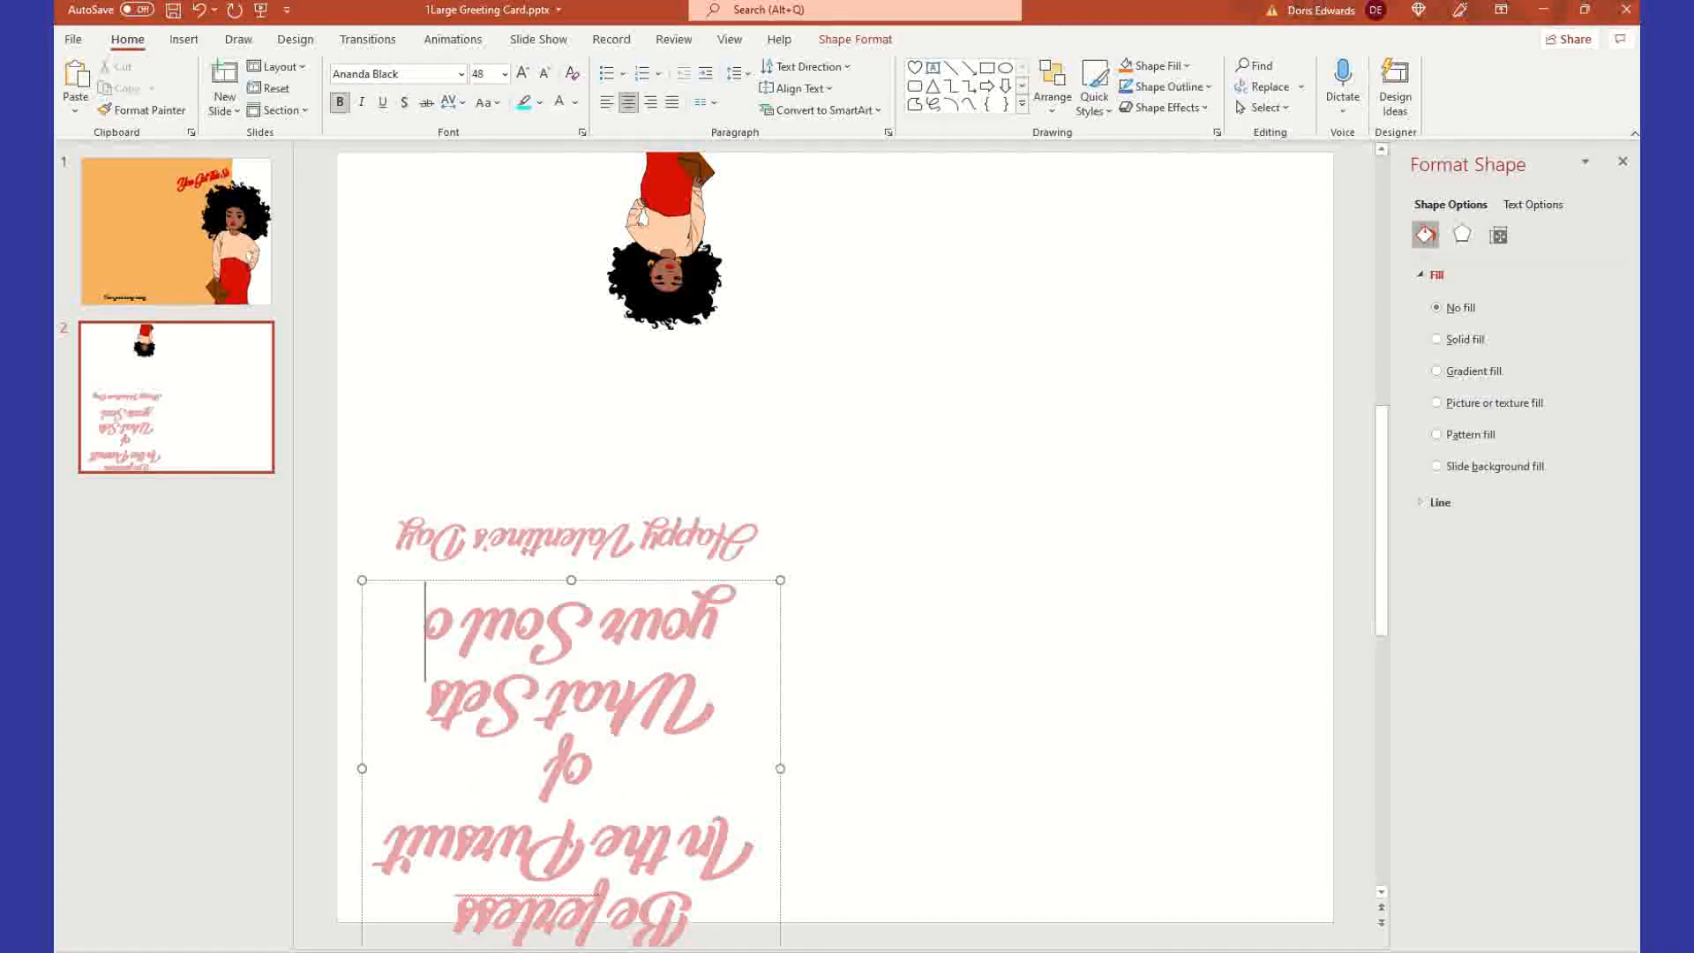
text(n Fire)
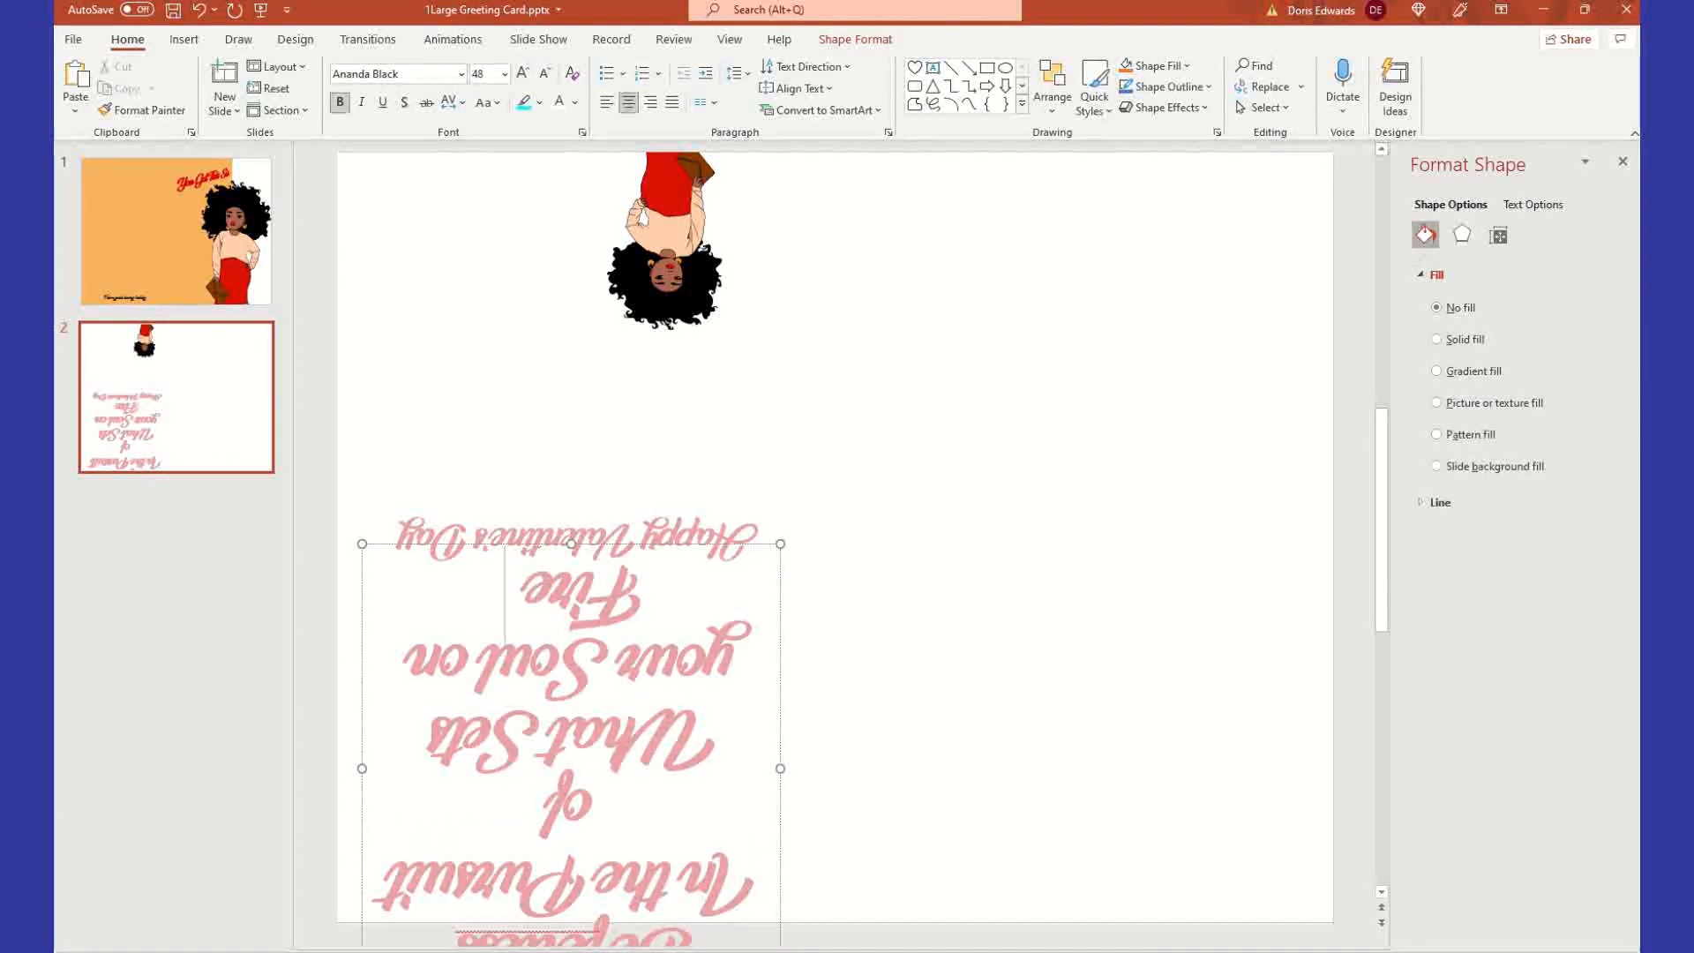
click(850, 457)
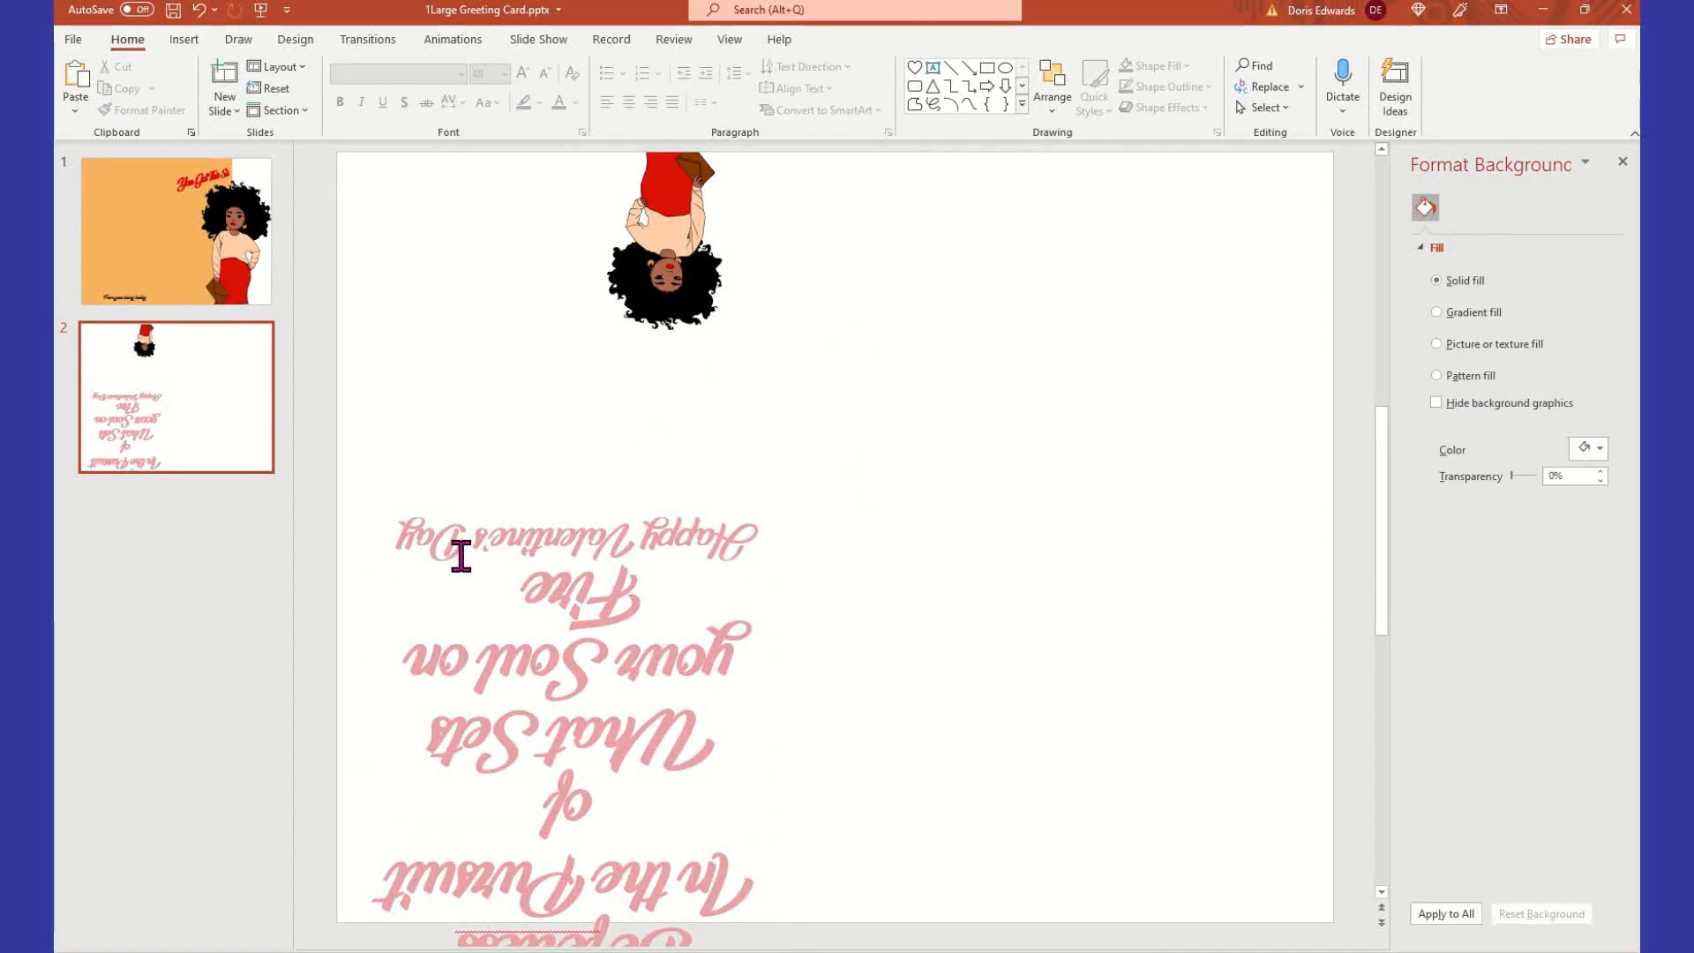
- Move the "Happy Valentine's Day" text box clear of the main message and replace its text with "I got your back"
click(460, 555)
drag(550, 511, 548, 484)
drag(397, 503, 716, 521)
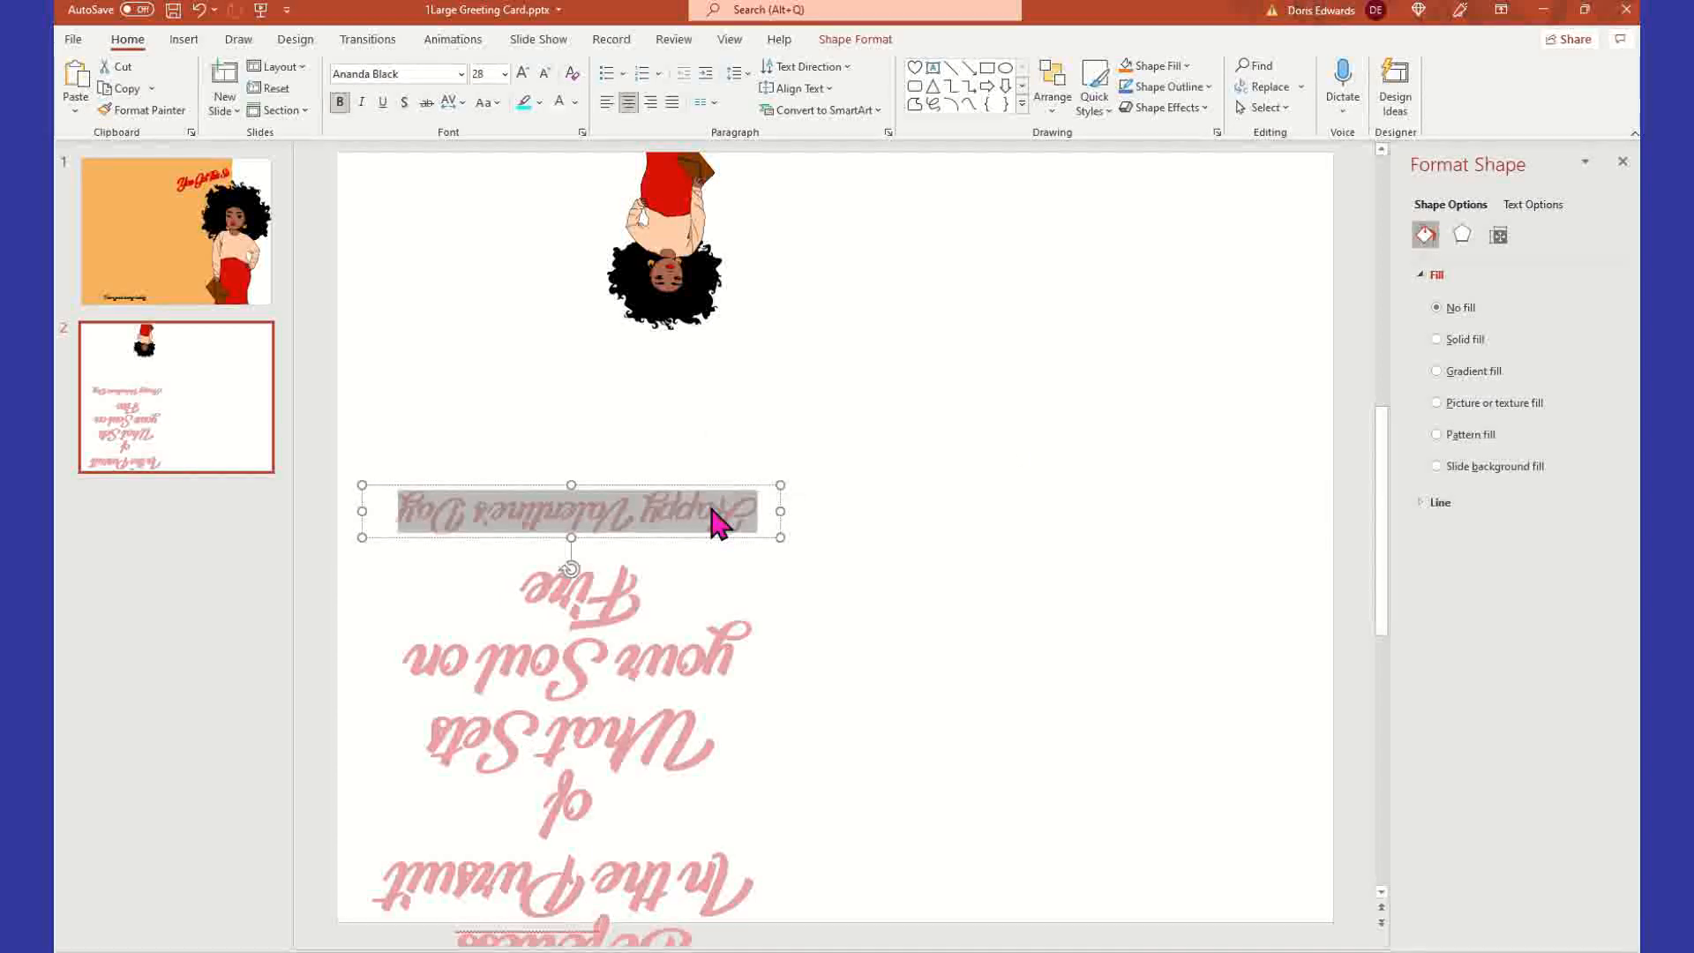
text(Yot you)
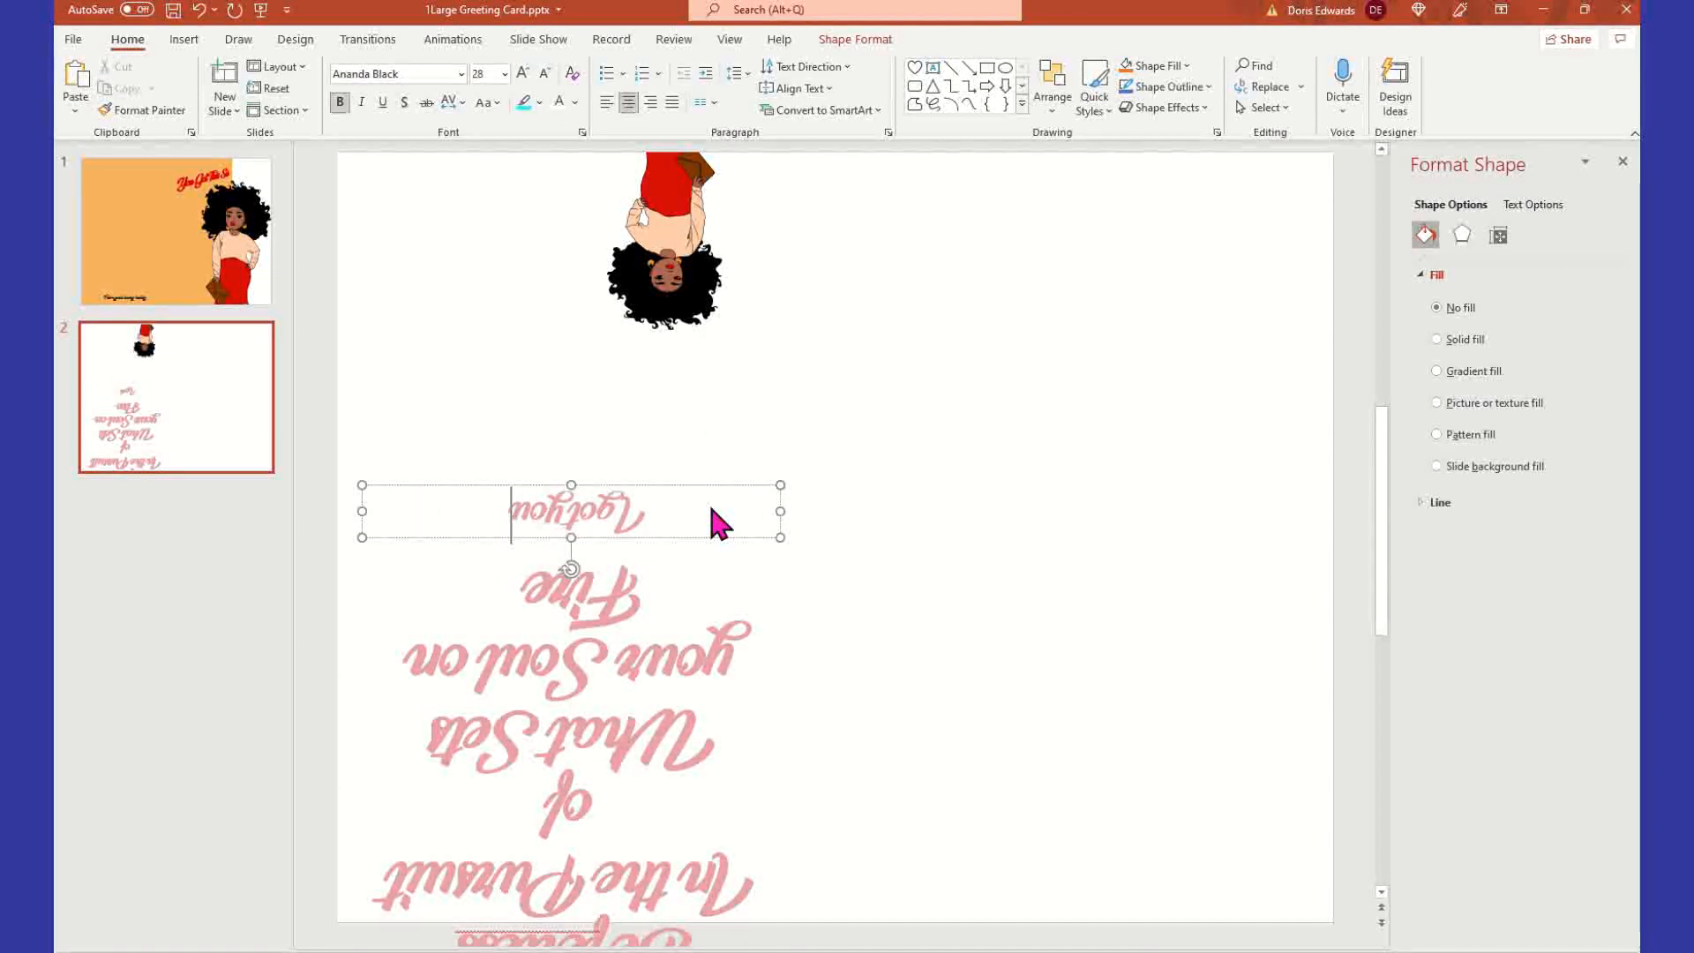
text( back)
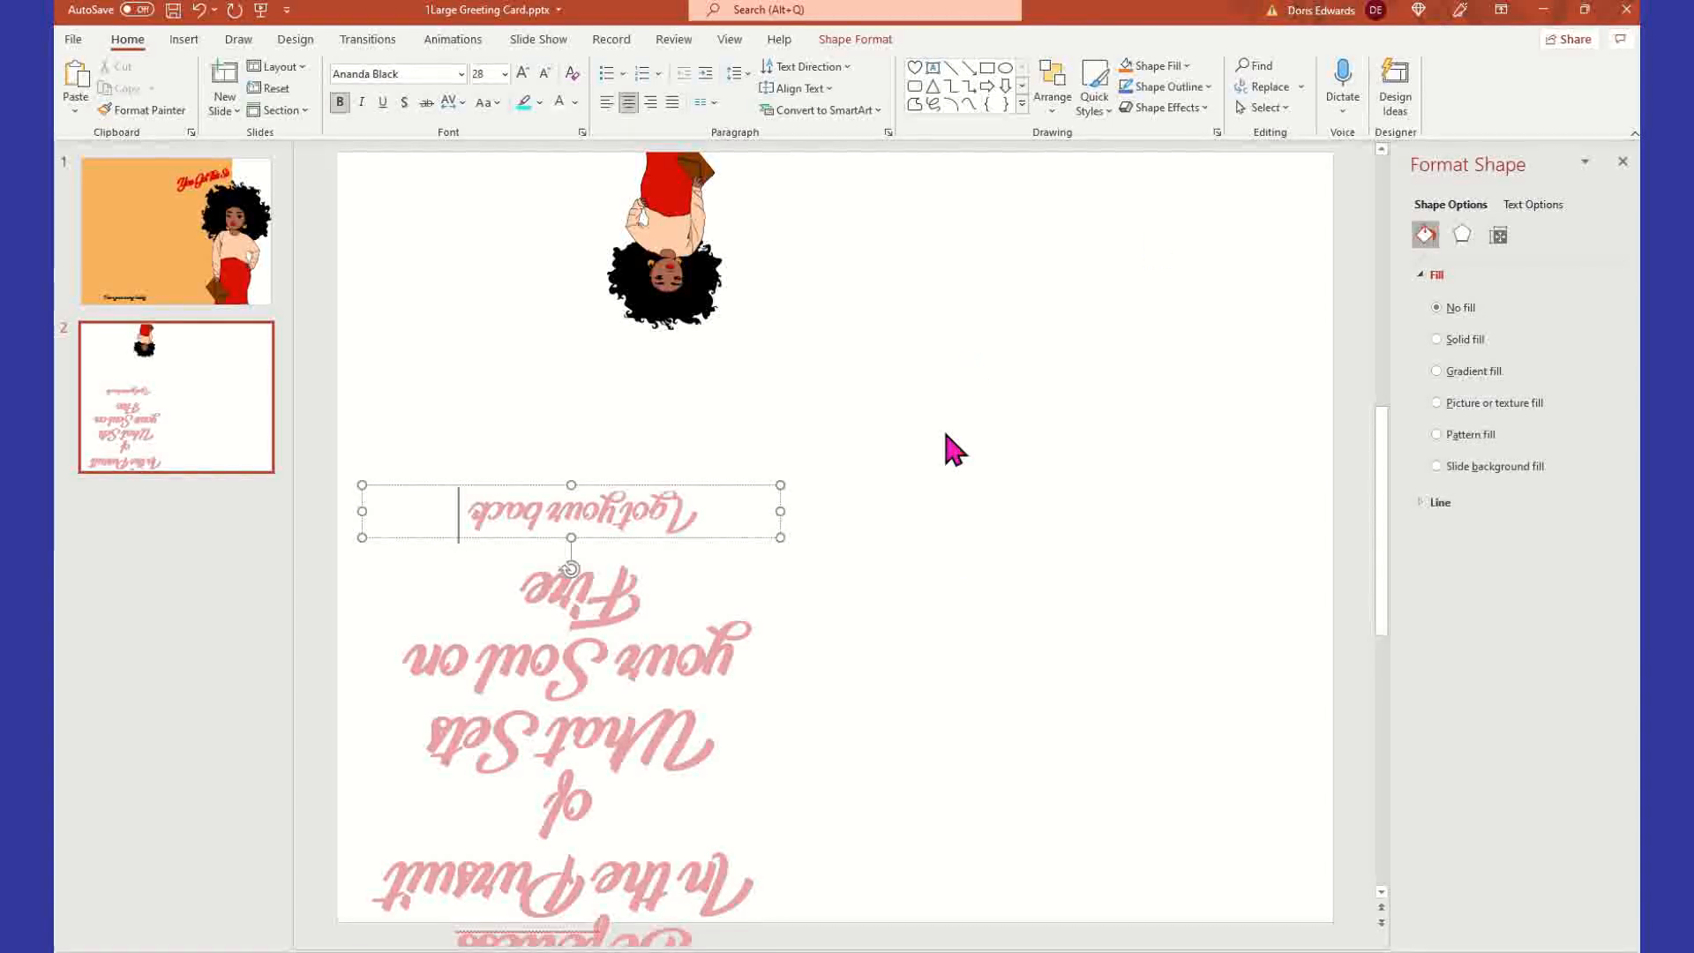
click(915, 586)
- Move the "I got your back" and main message text boxes together toward the woman so the whole message fits on the slide
click(627, 779)
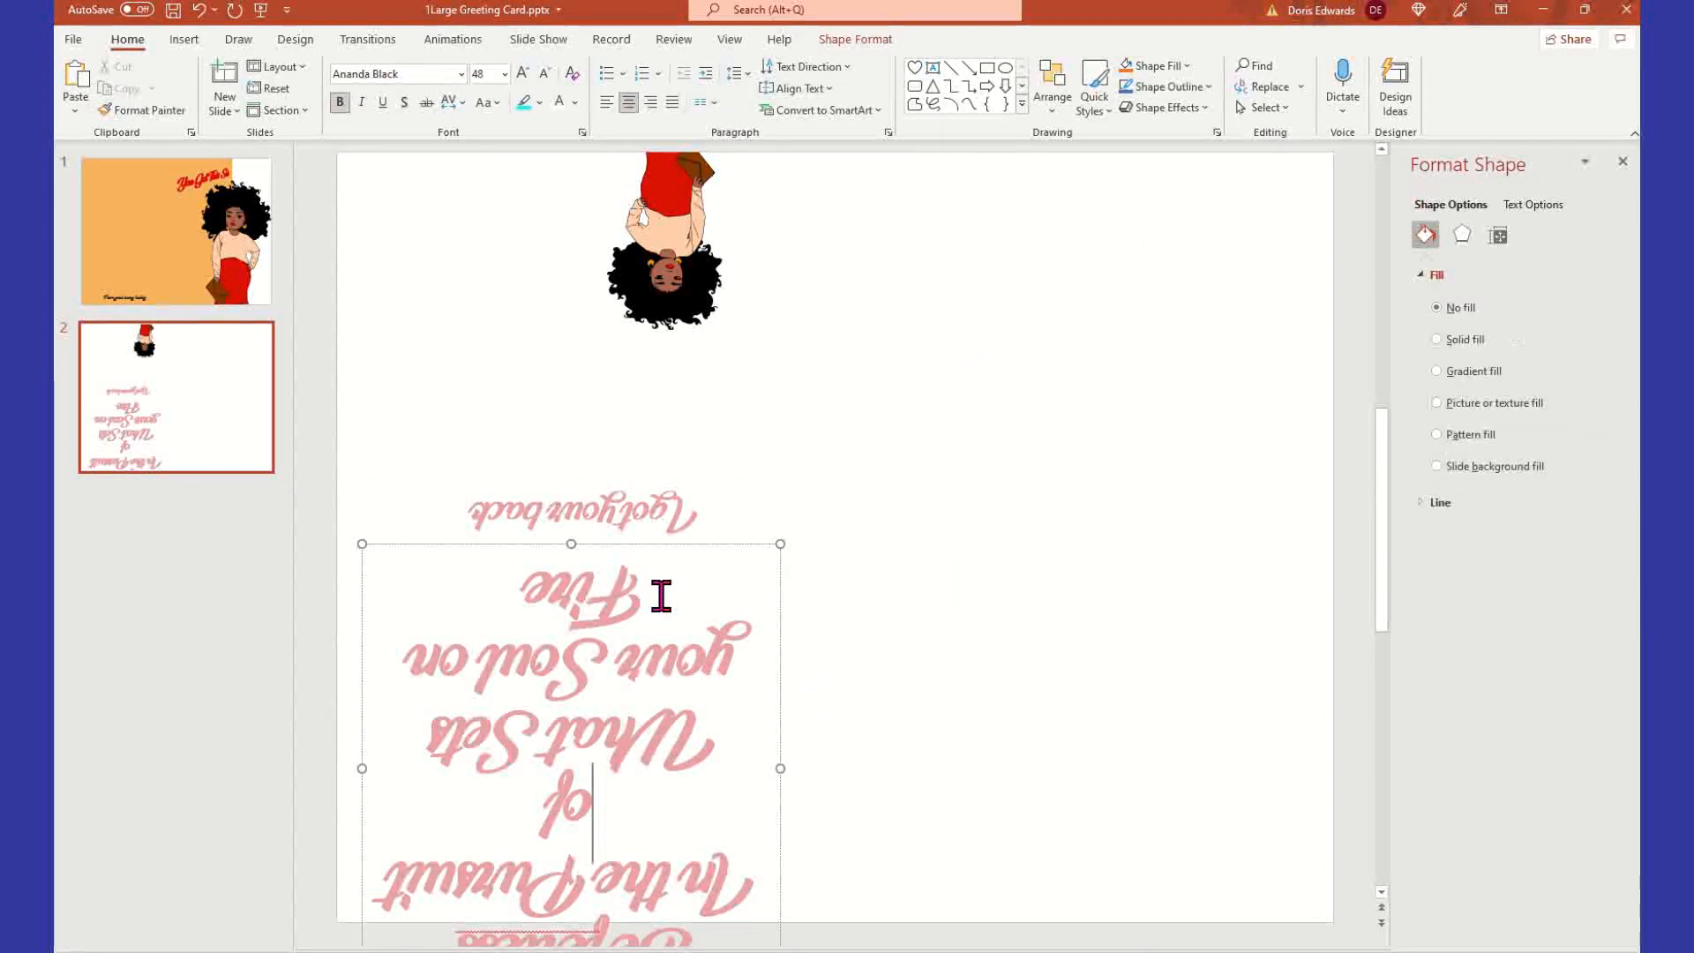
click(627, 485)
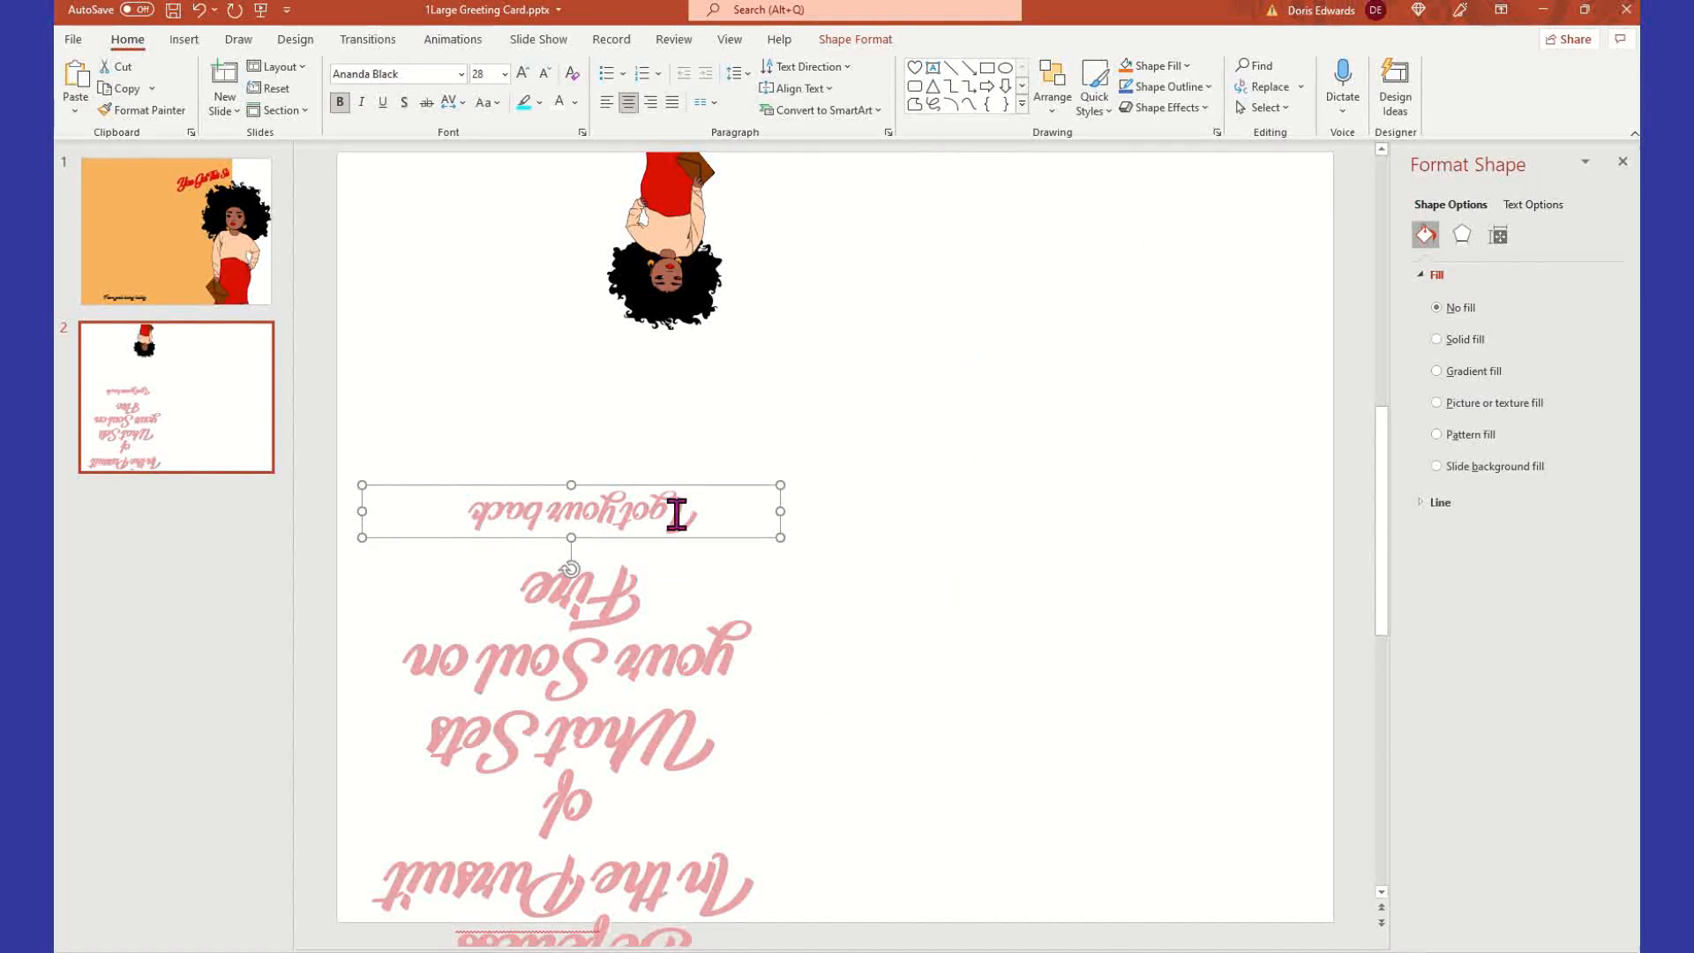
shift+click(622, 611)
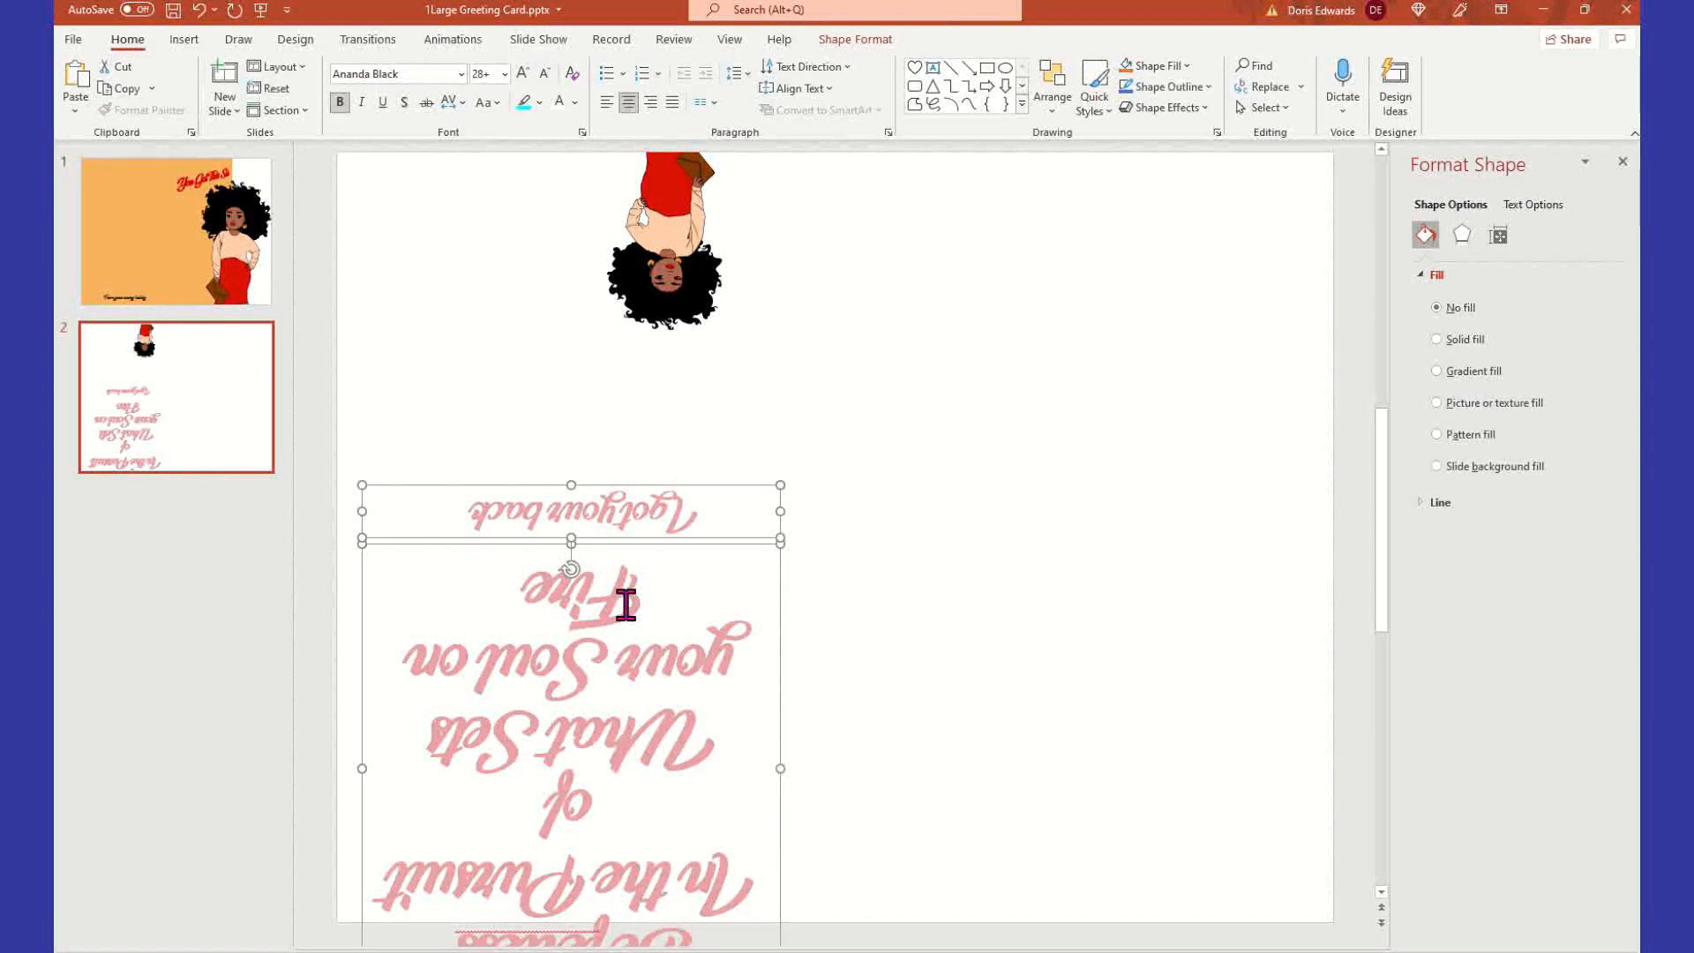
click(730, 481)
drag(730, 471, 730, 397)
click(945, 563)
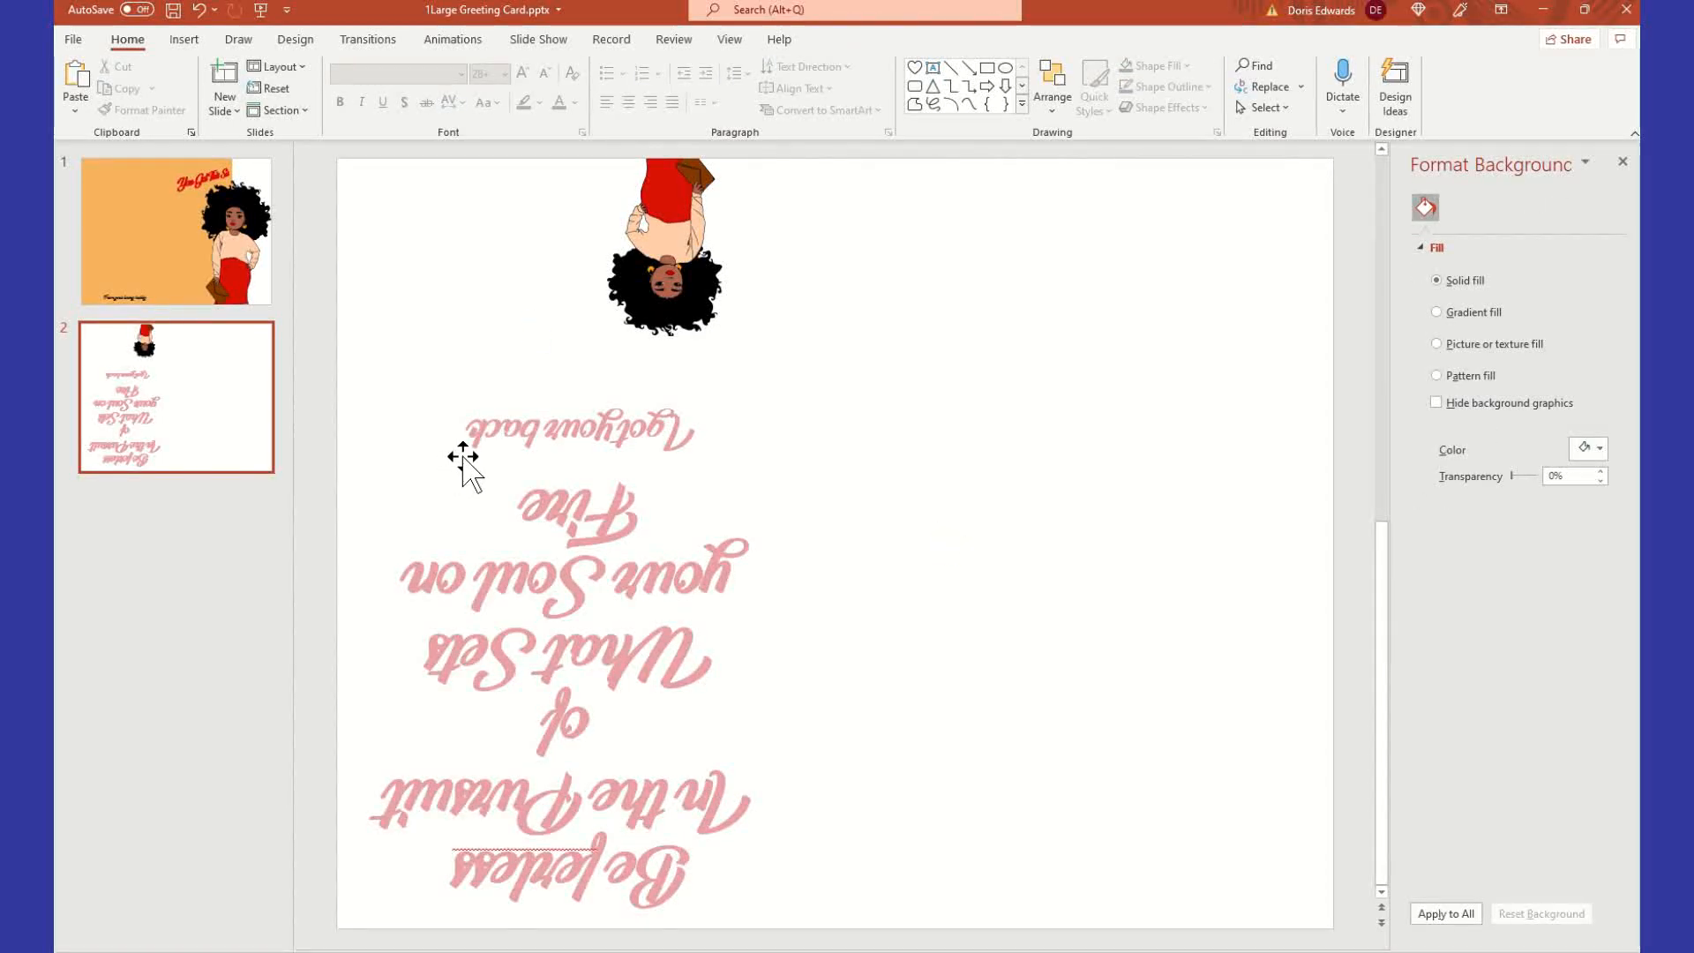
click(520, 429)
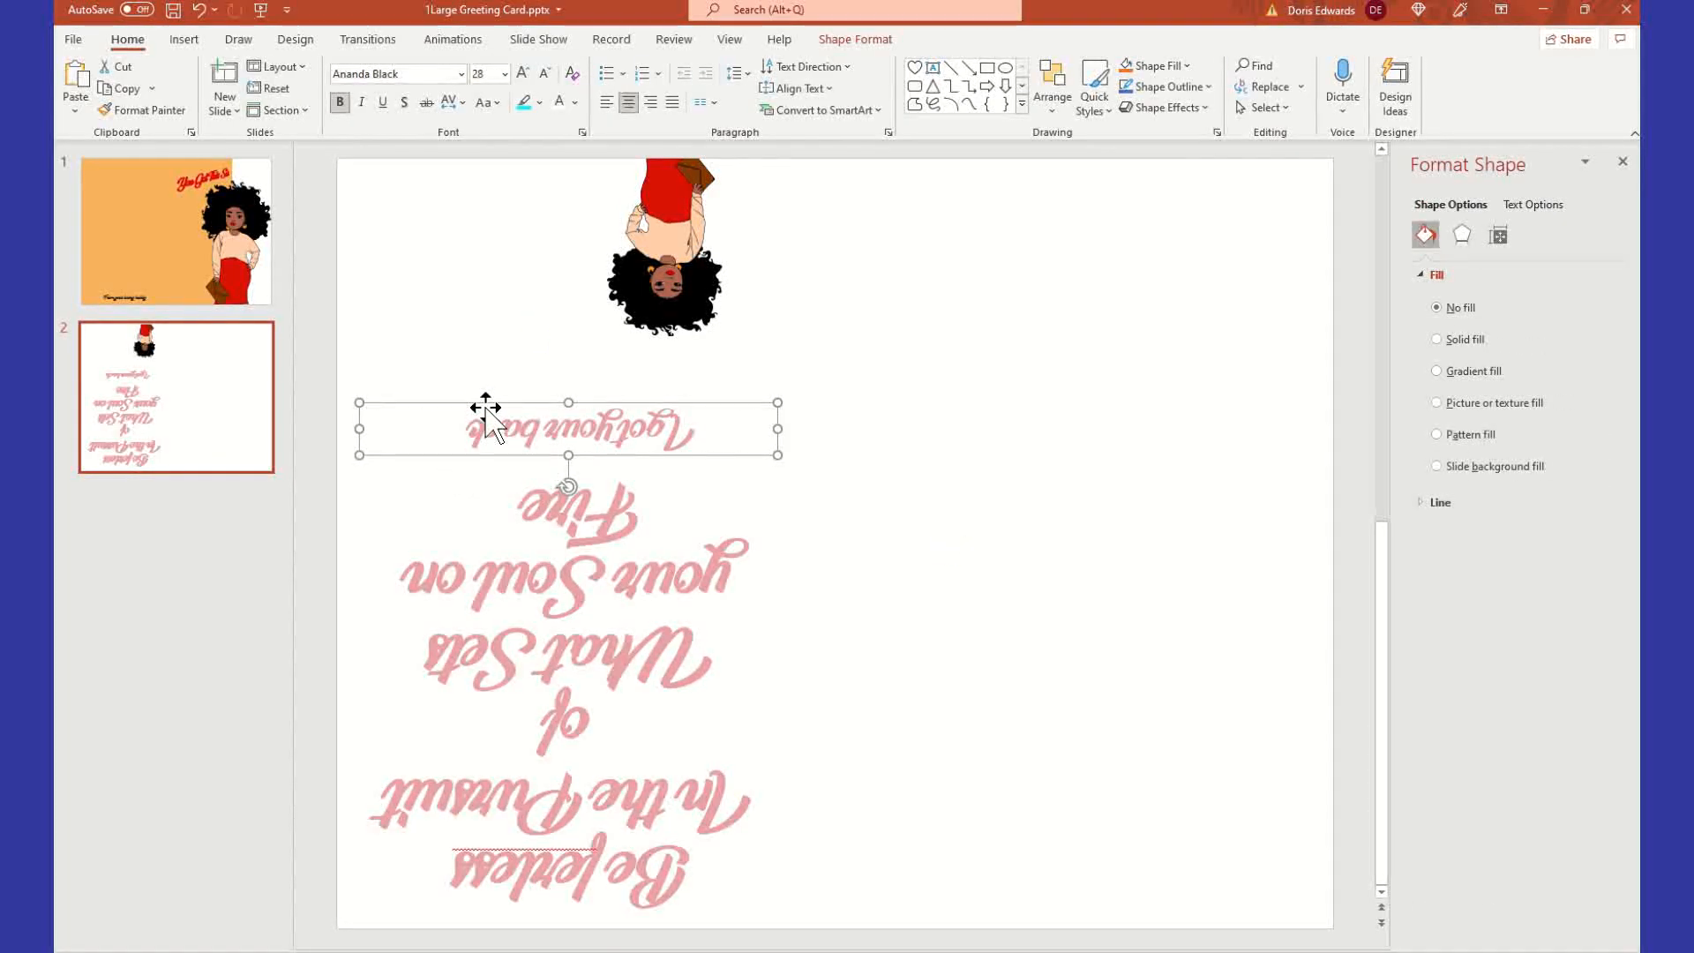
shift+click(522, 579)
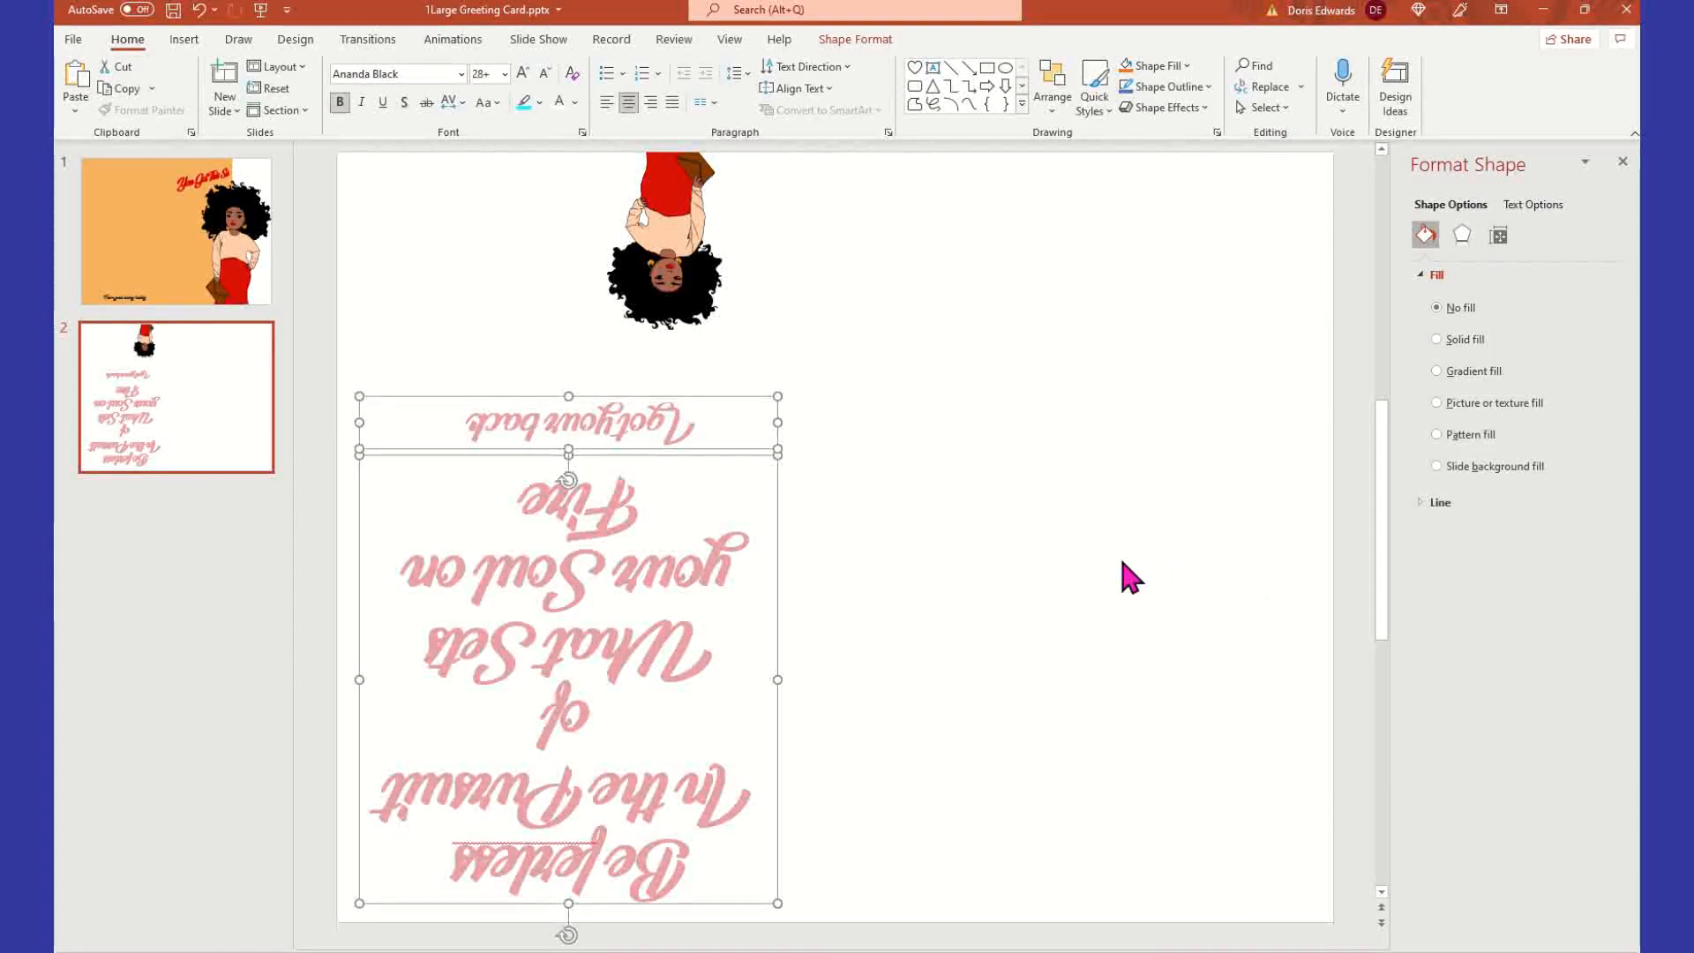
click(1131, 578)
- Color the text of both message boxes on slide 2 with the recently used red and remove their bold formatting
click(597, 437)
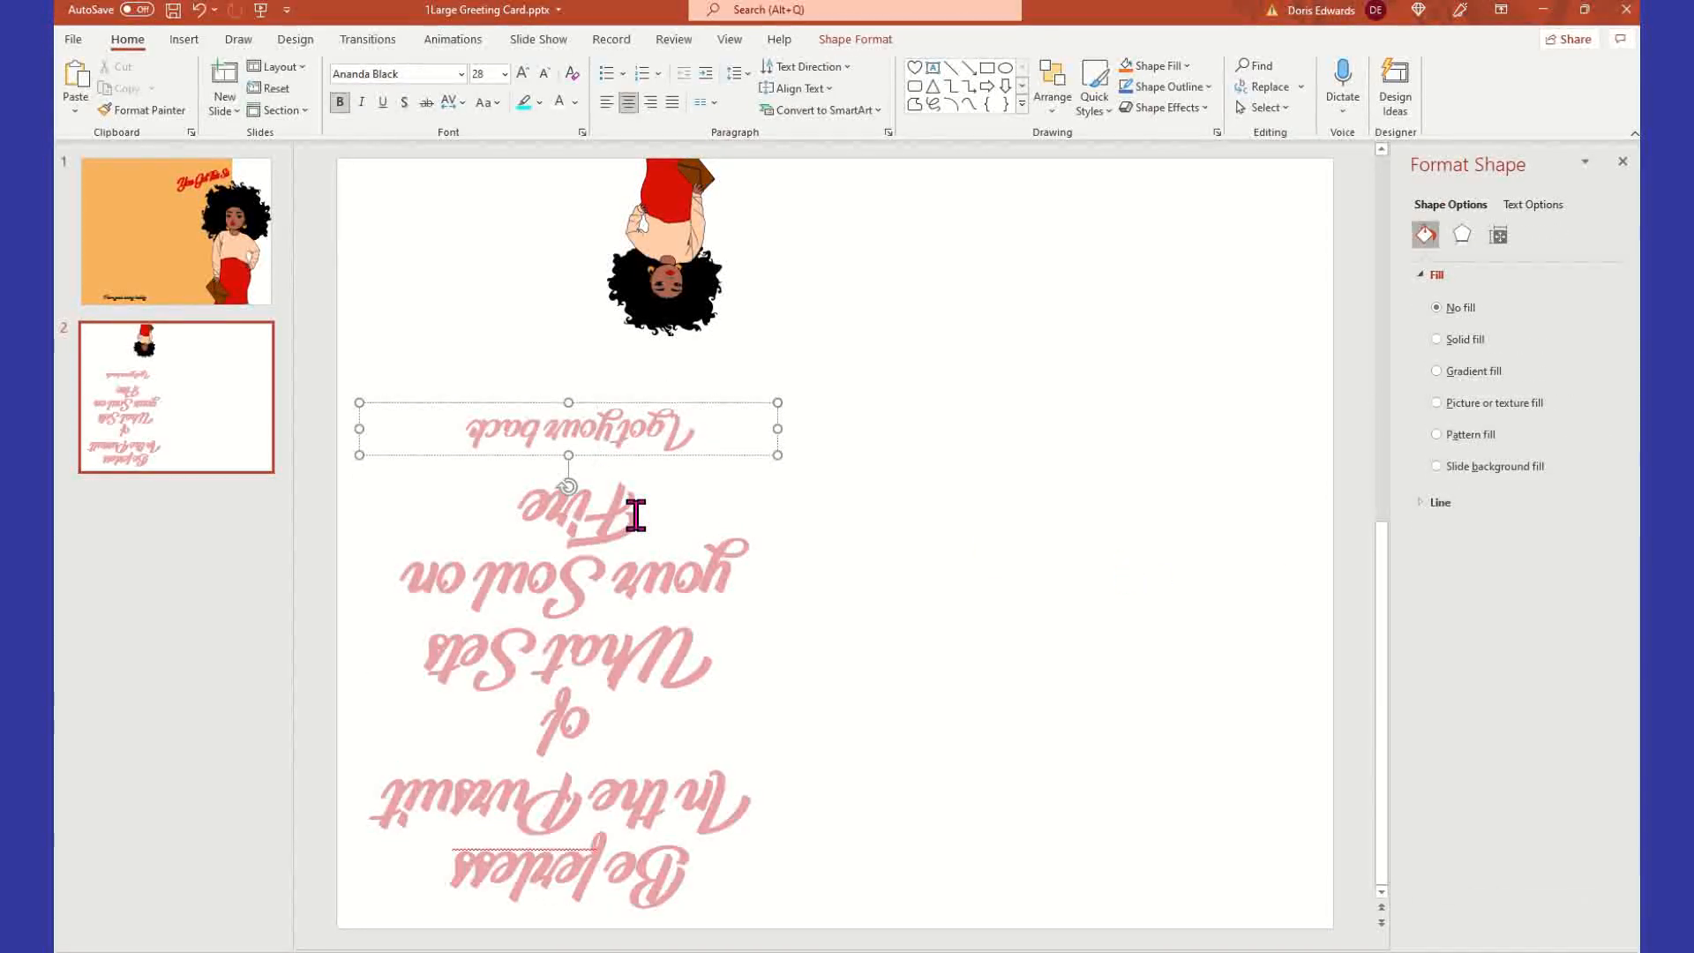
shift+click(606, 530)
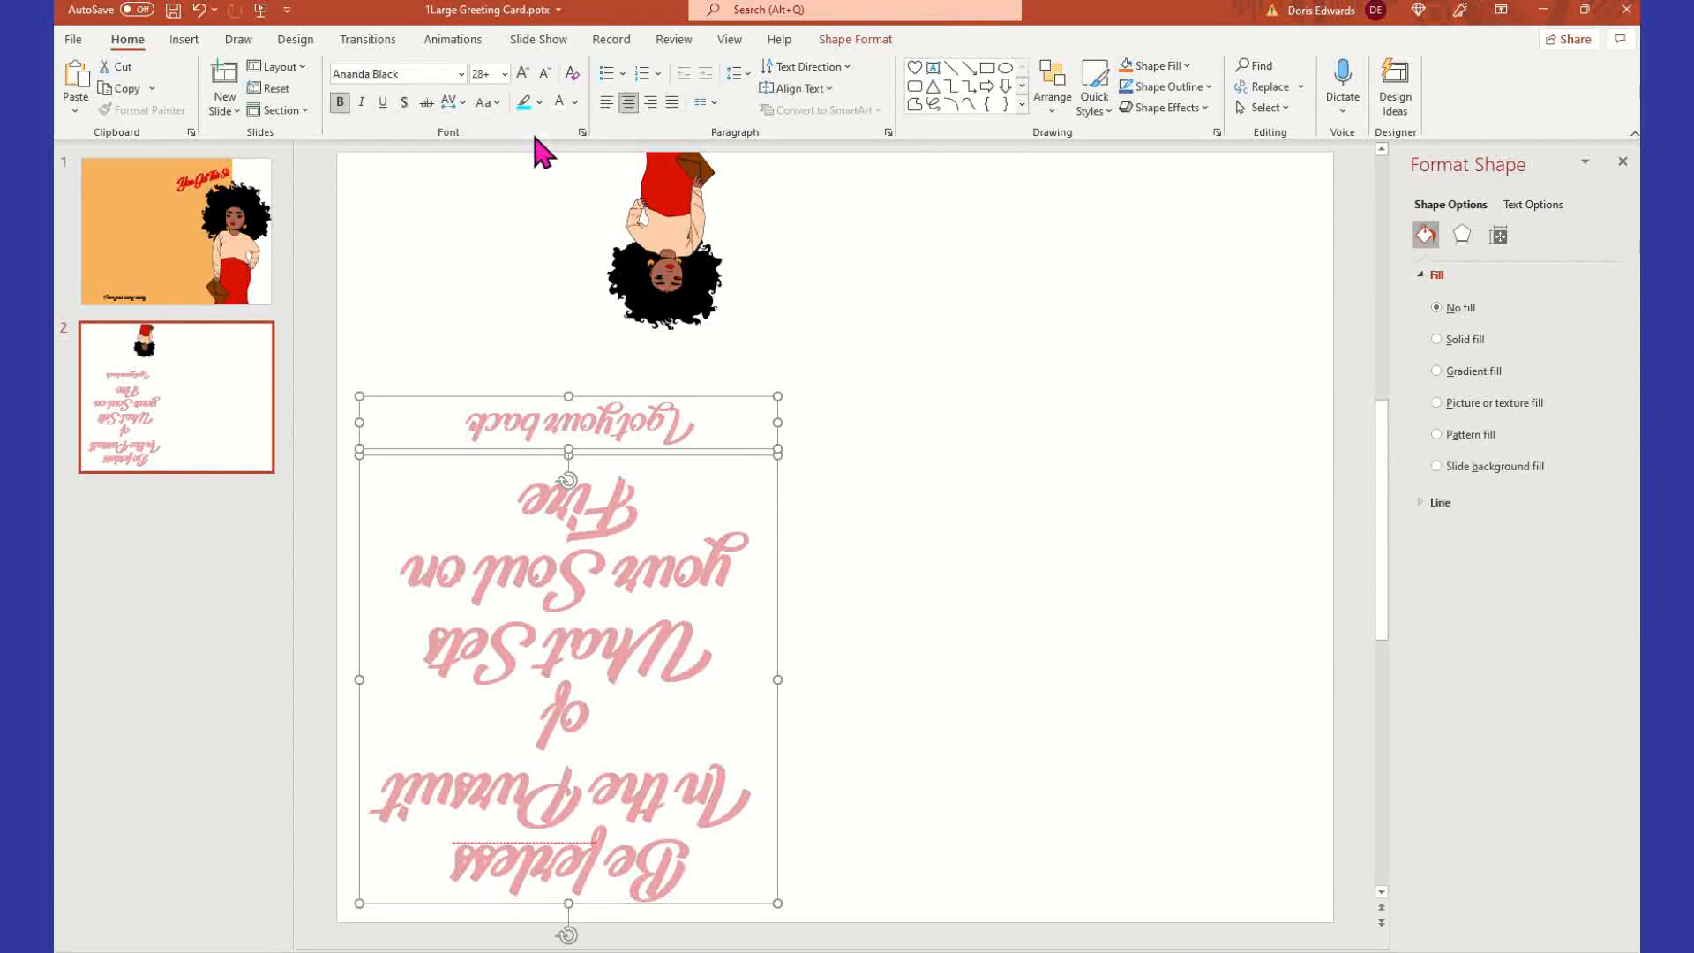
click(575, 101)
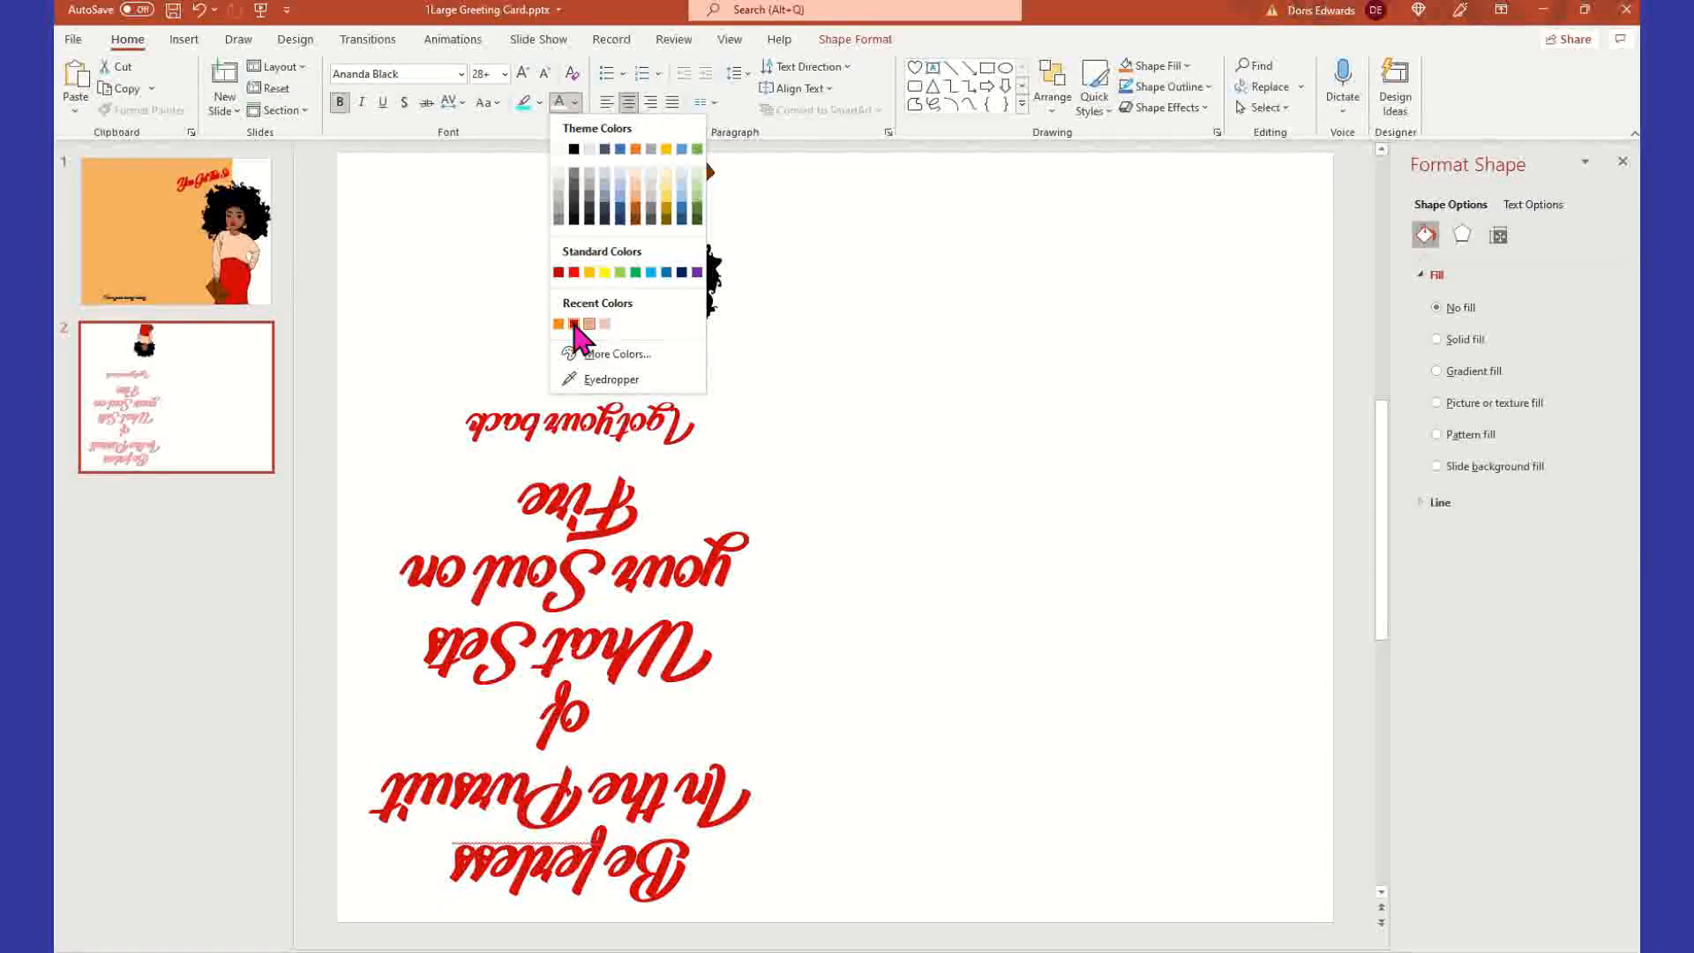
click(574, 324)
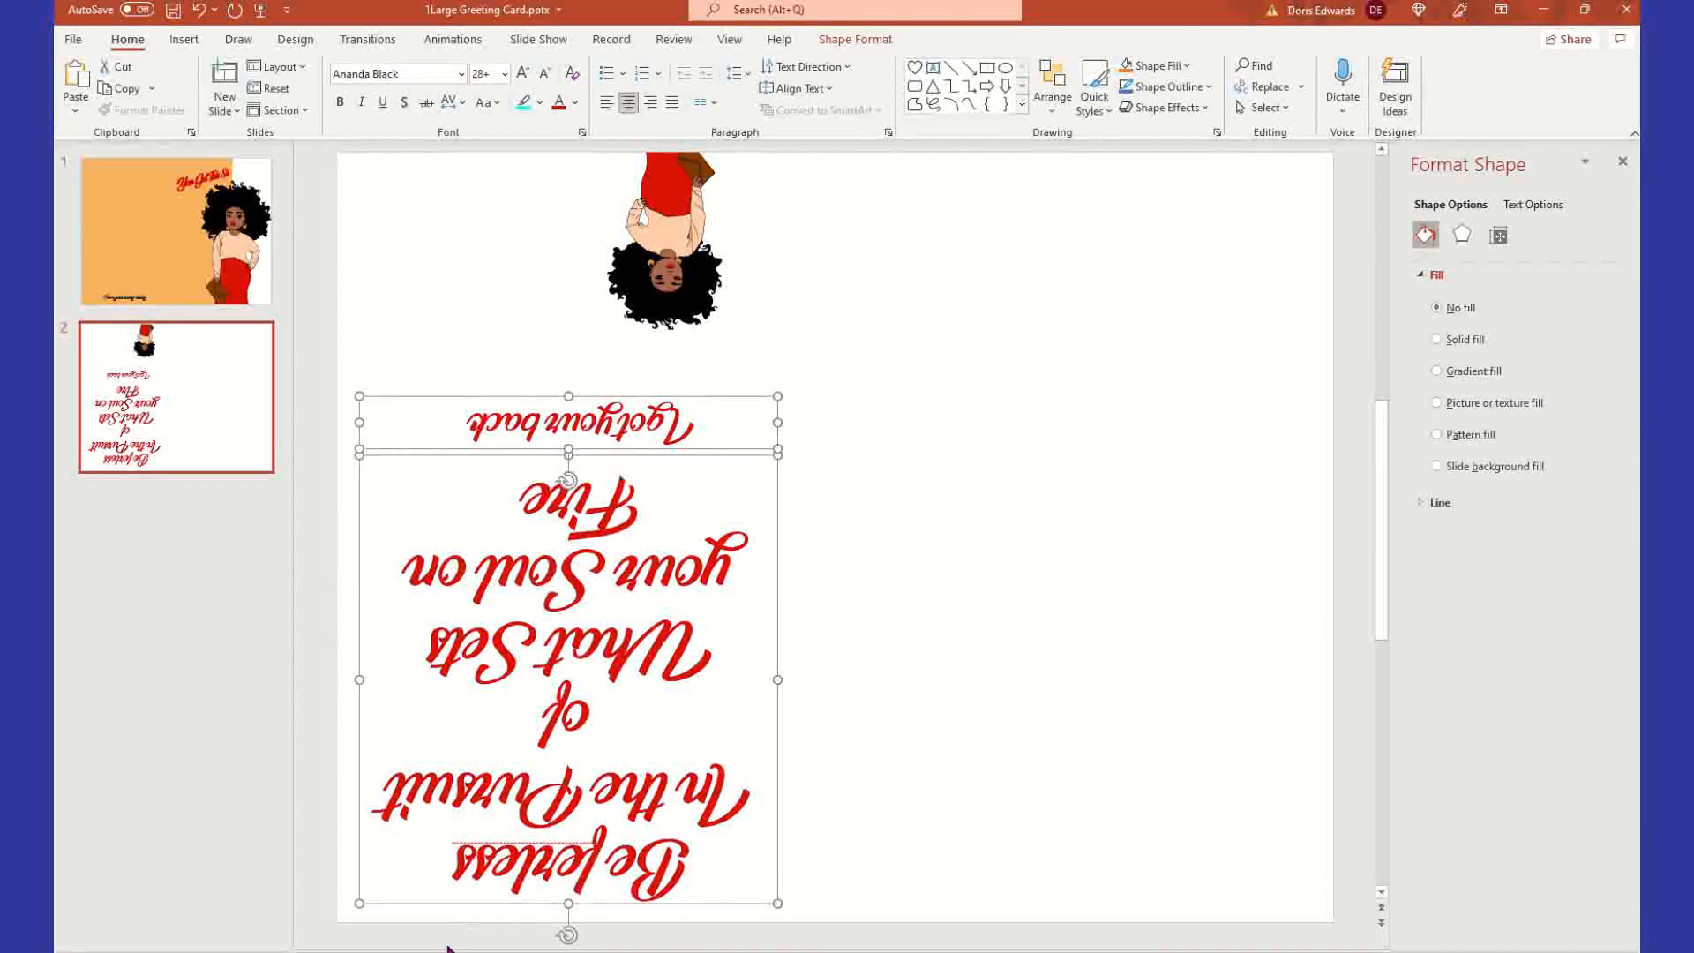
- Correct the misspelled word "ferless" in the main message on slide 2 to "fearless"
click(556, 848)
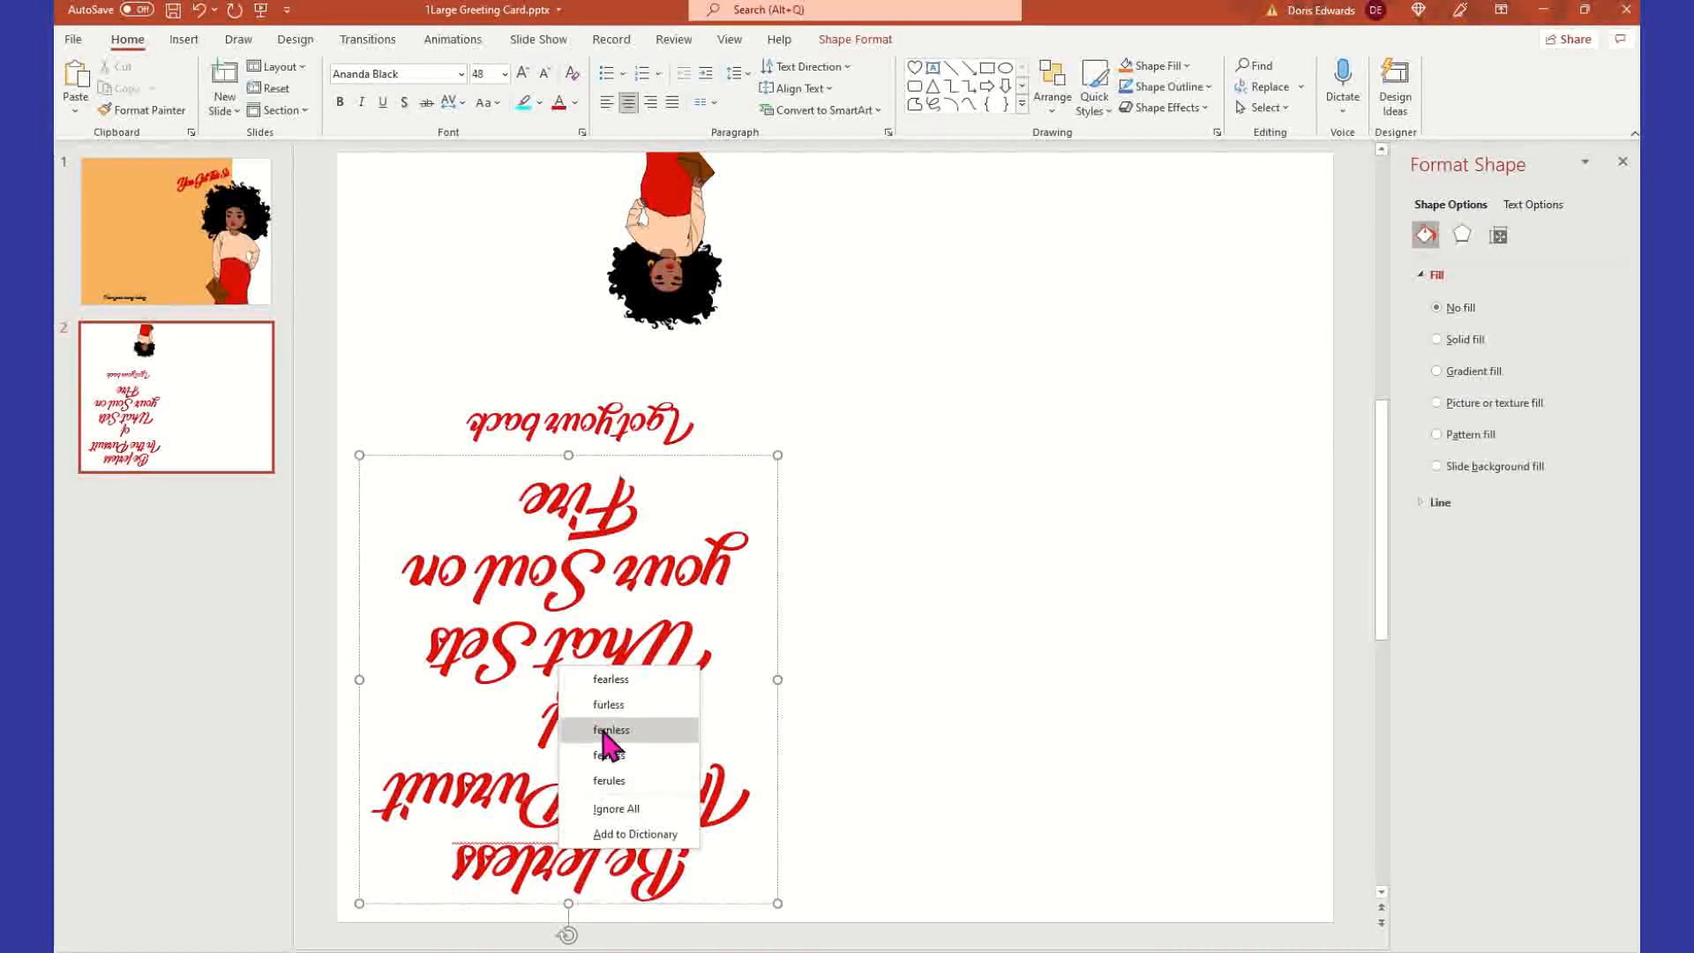
key(Escape)
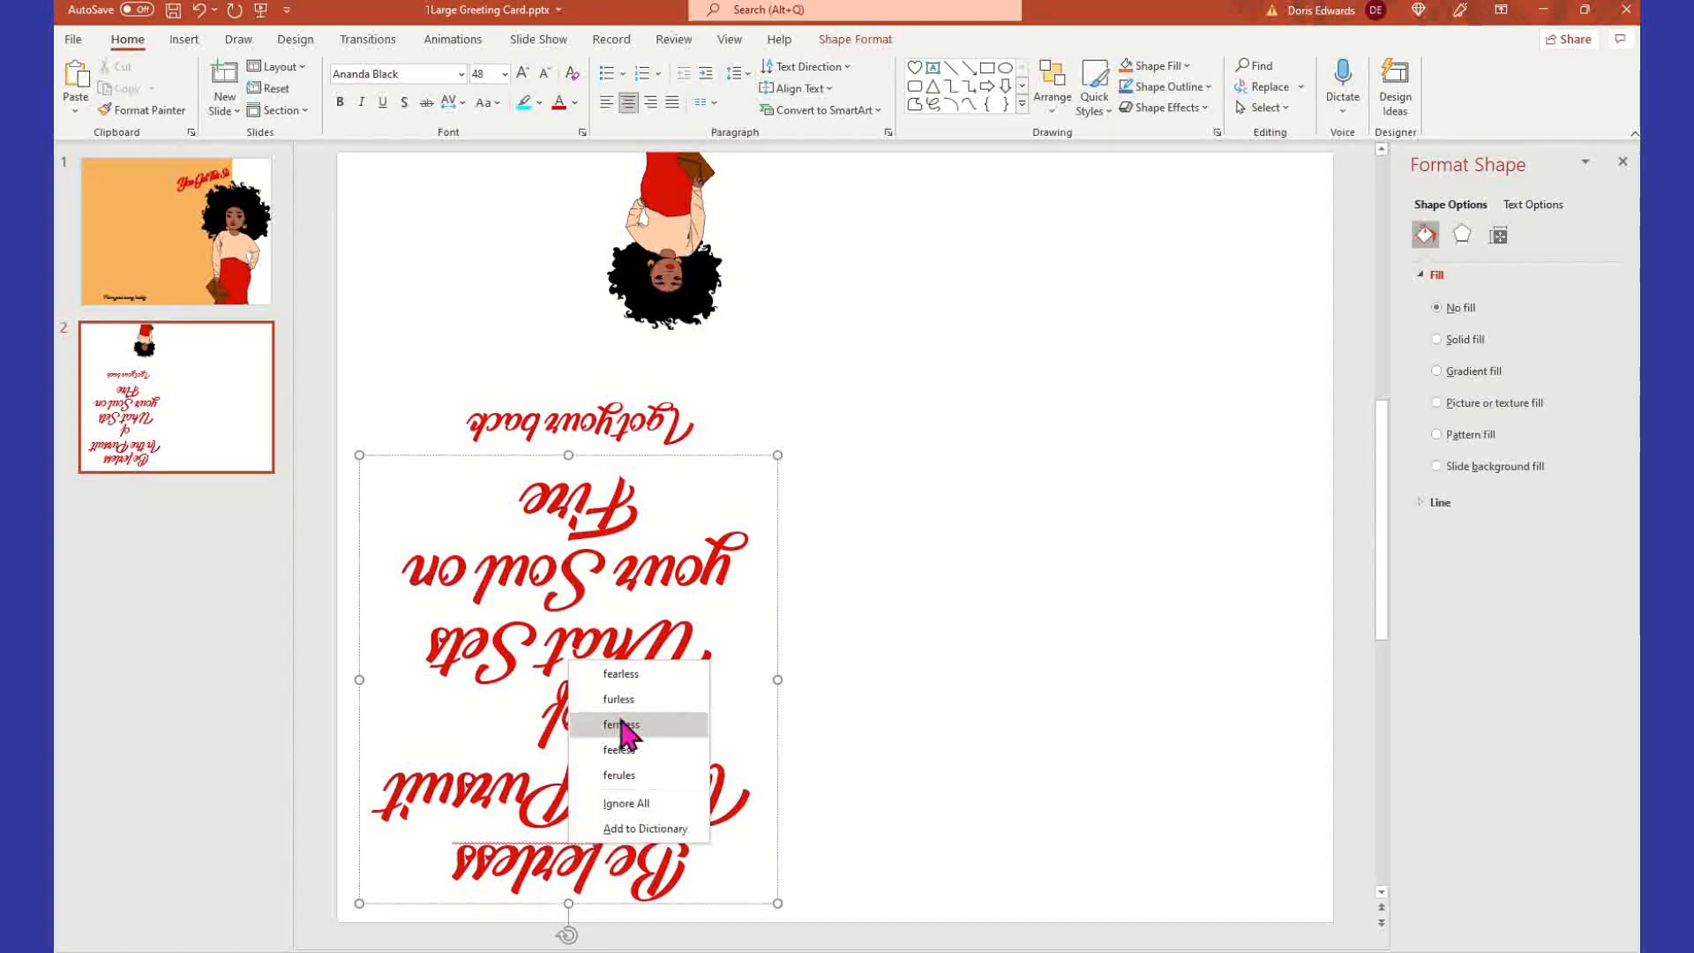
click(627, 676)
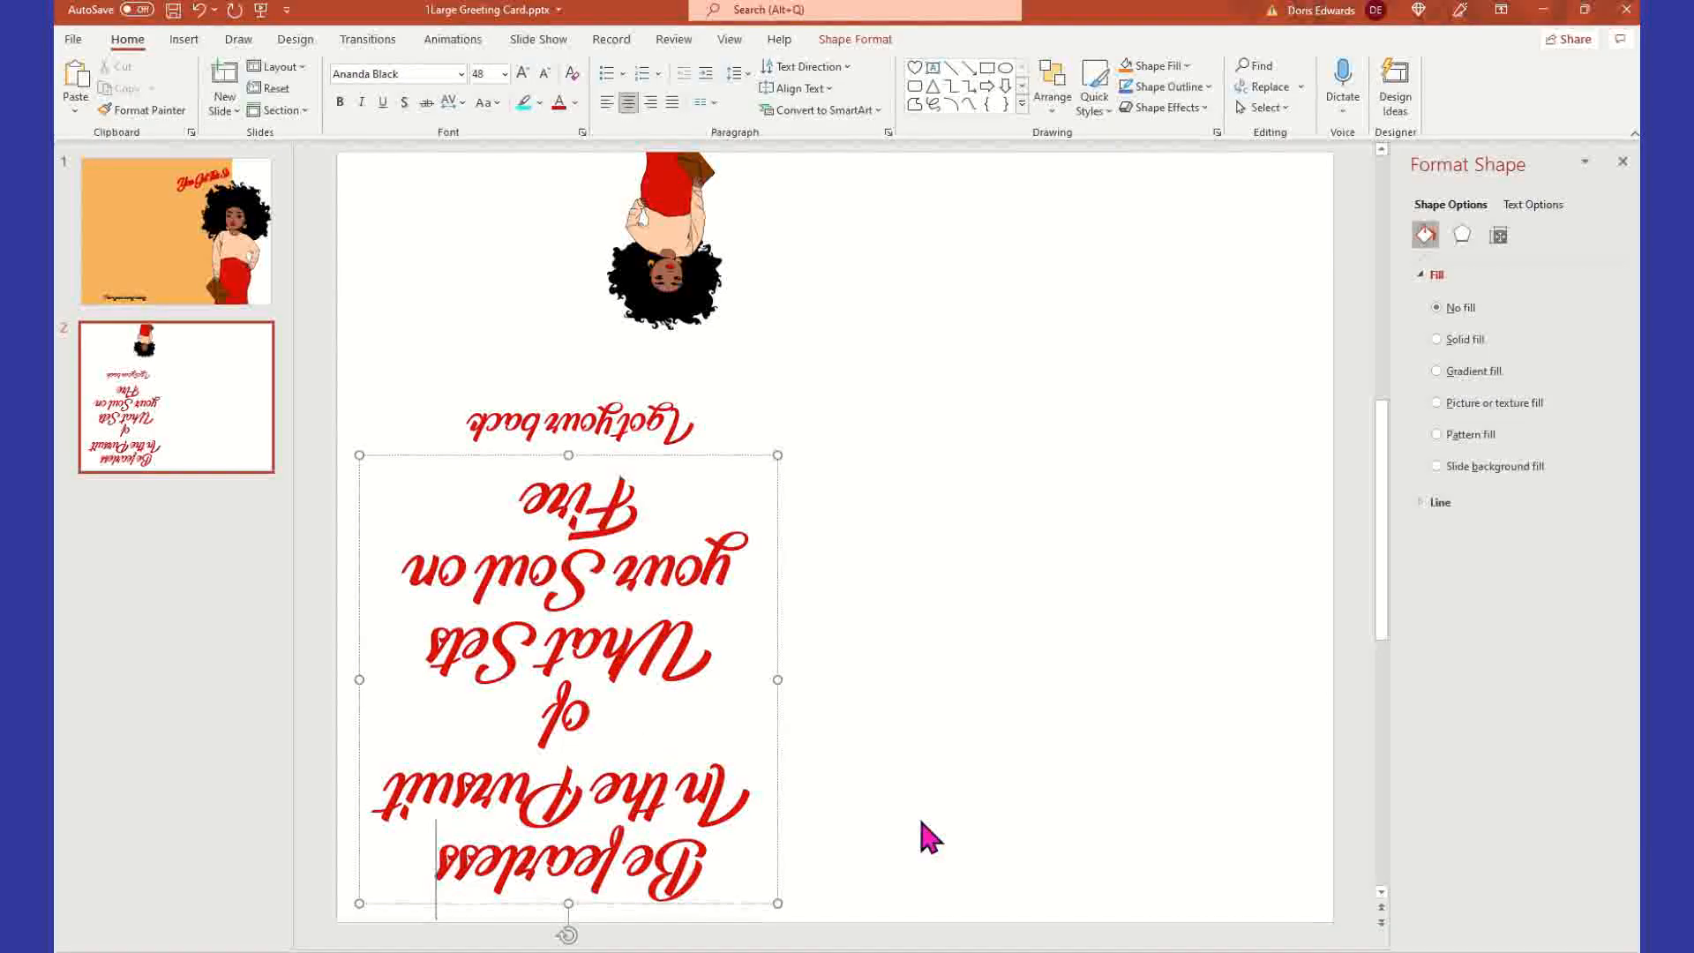
click(853, 760)
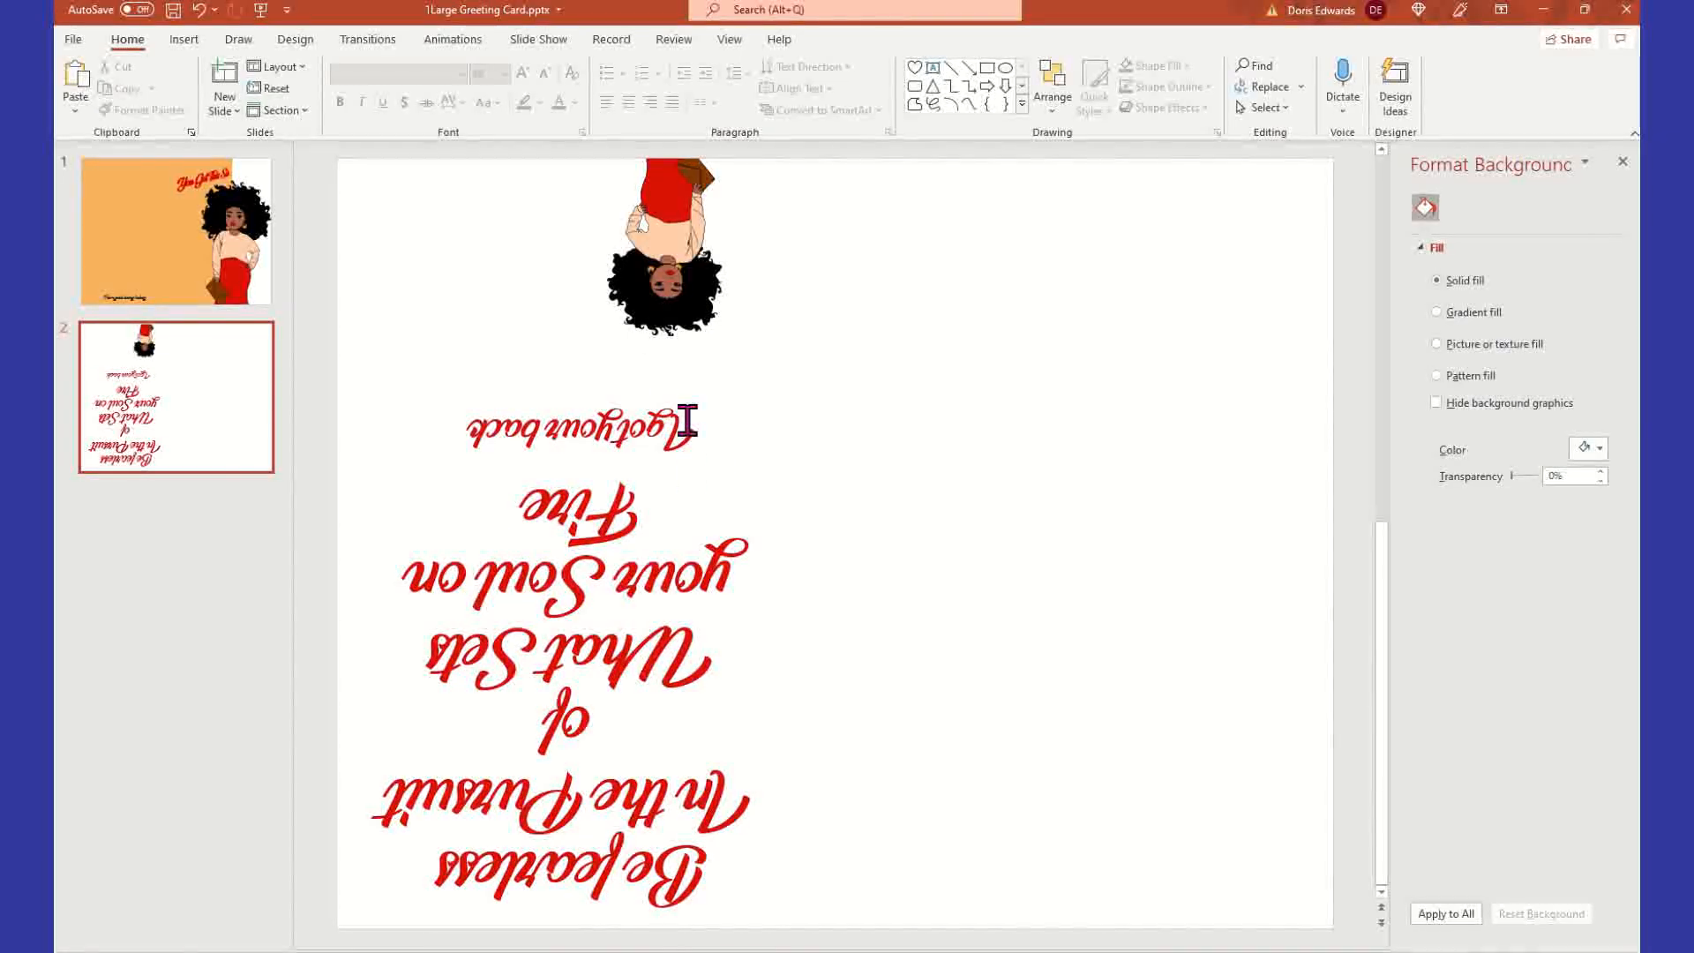
- Add extra spacing between the words of the "I got your back" line on slide 2
click(657, 423)
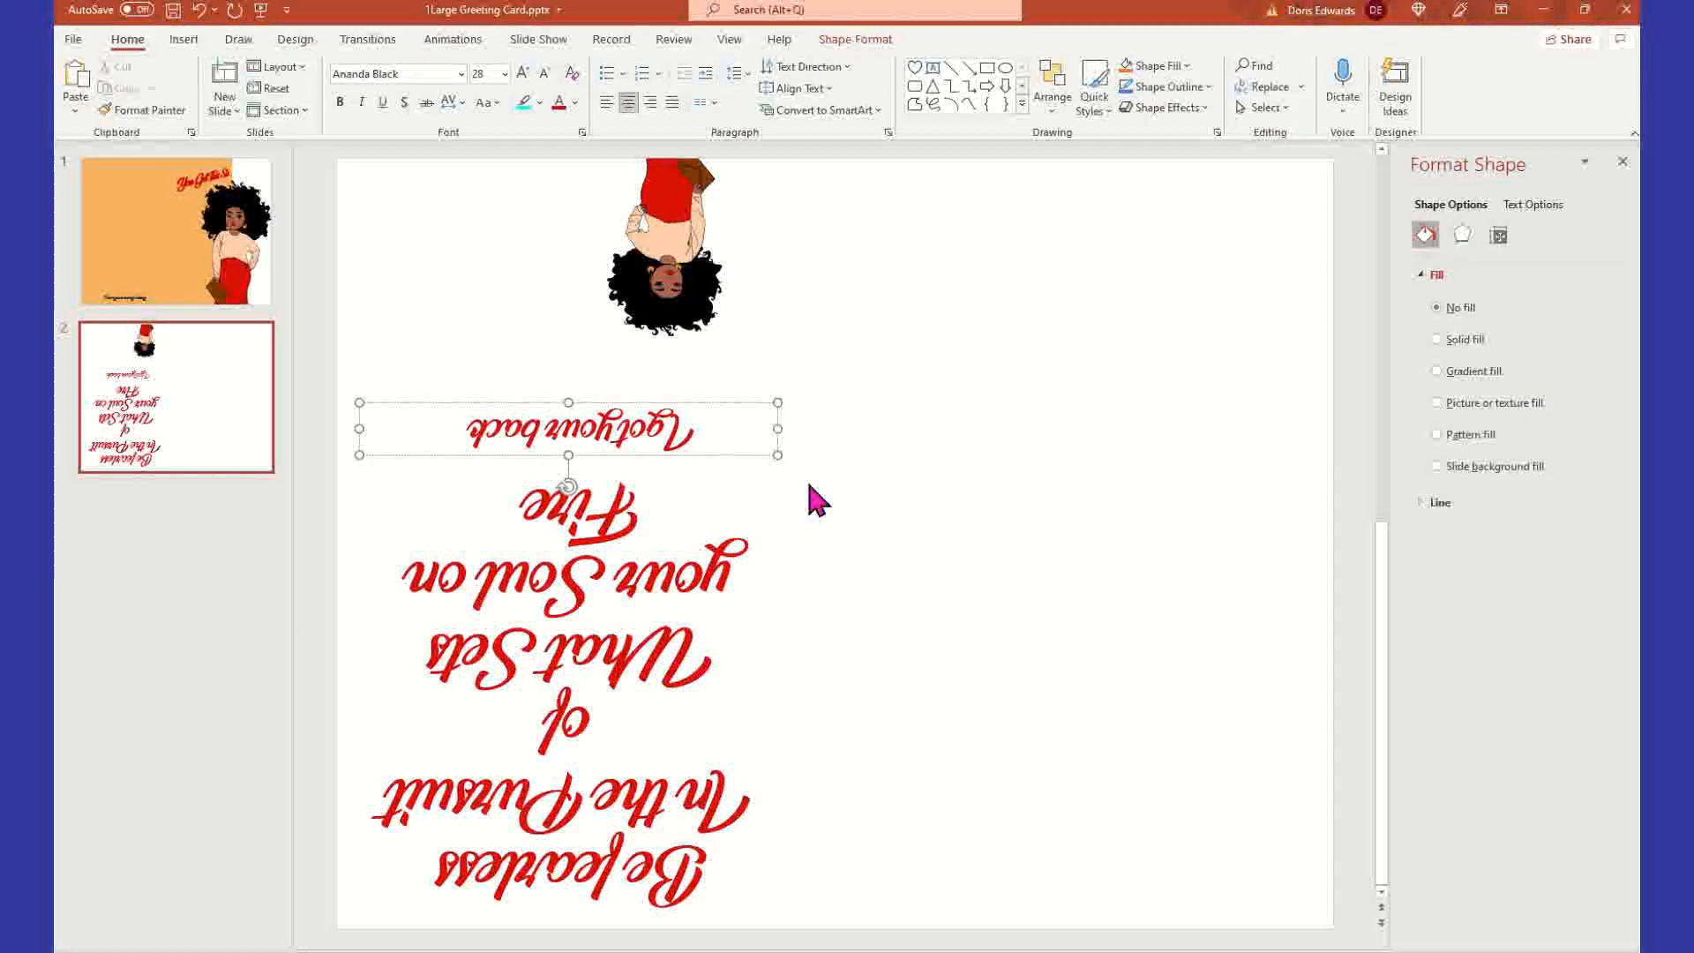
click(713, 406)
click(674, 424)
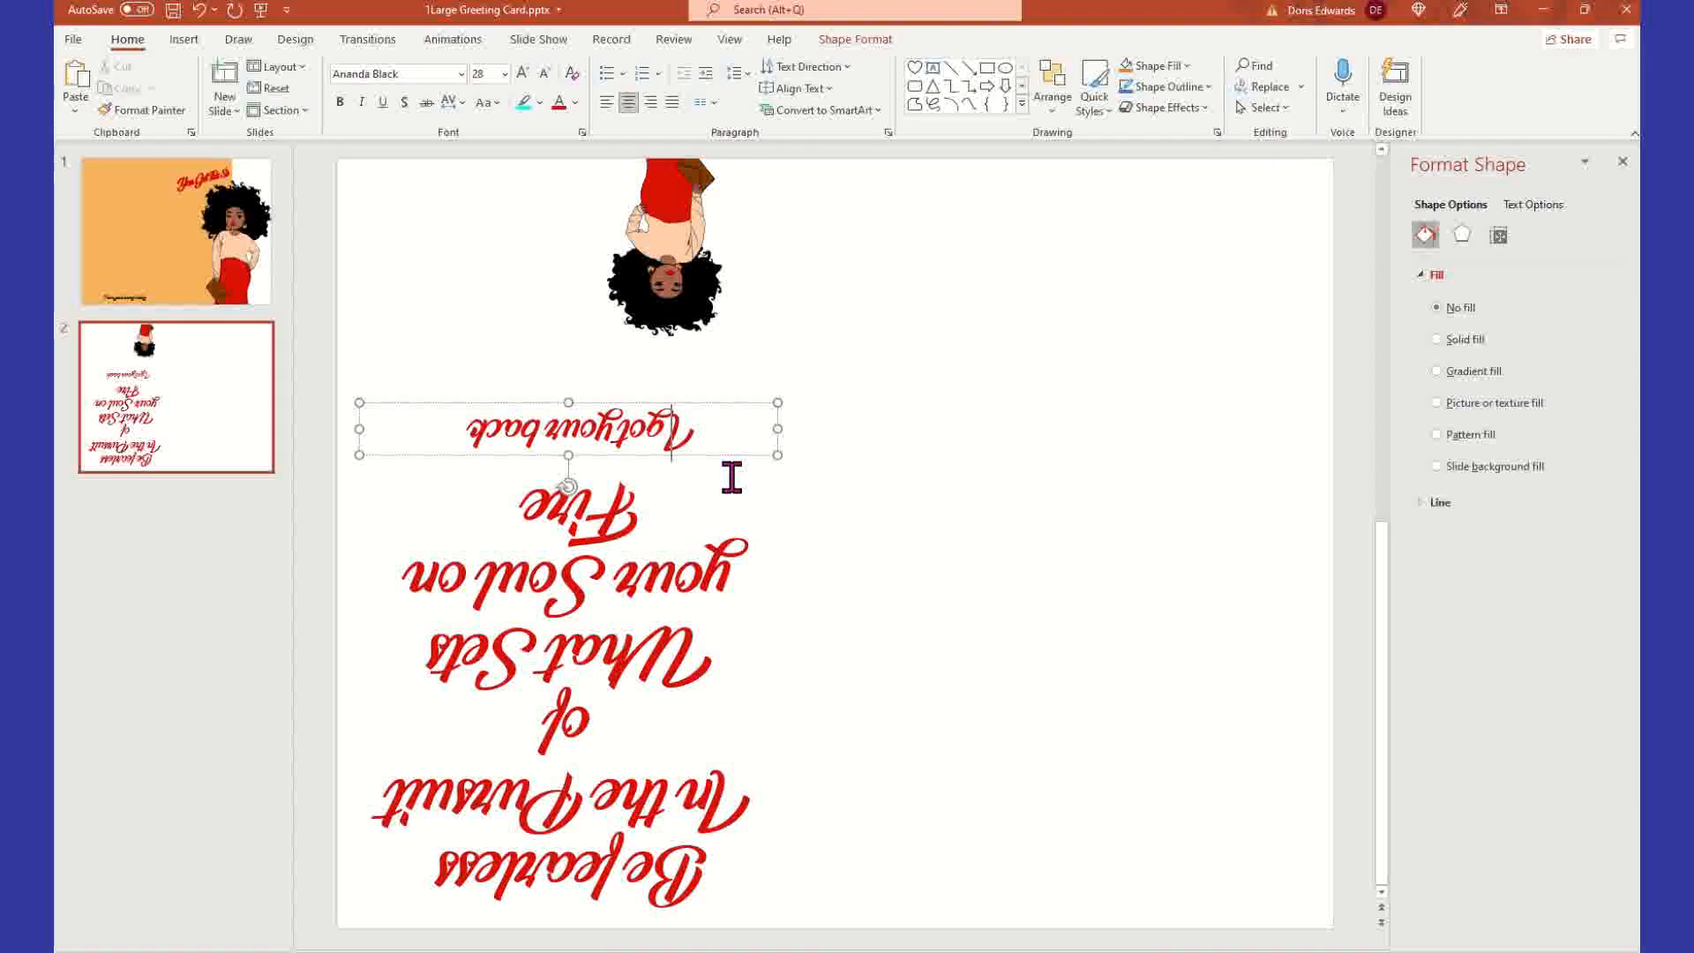
click(909, 510)
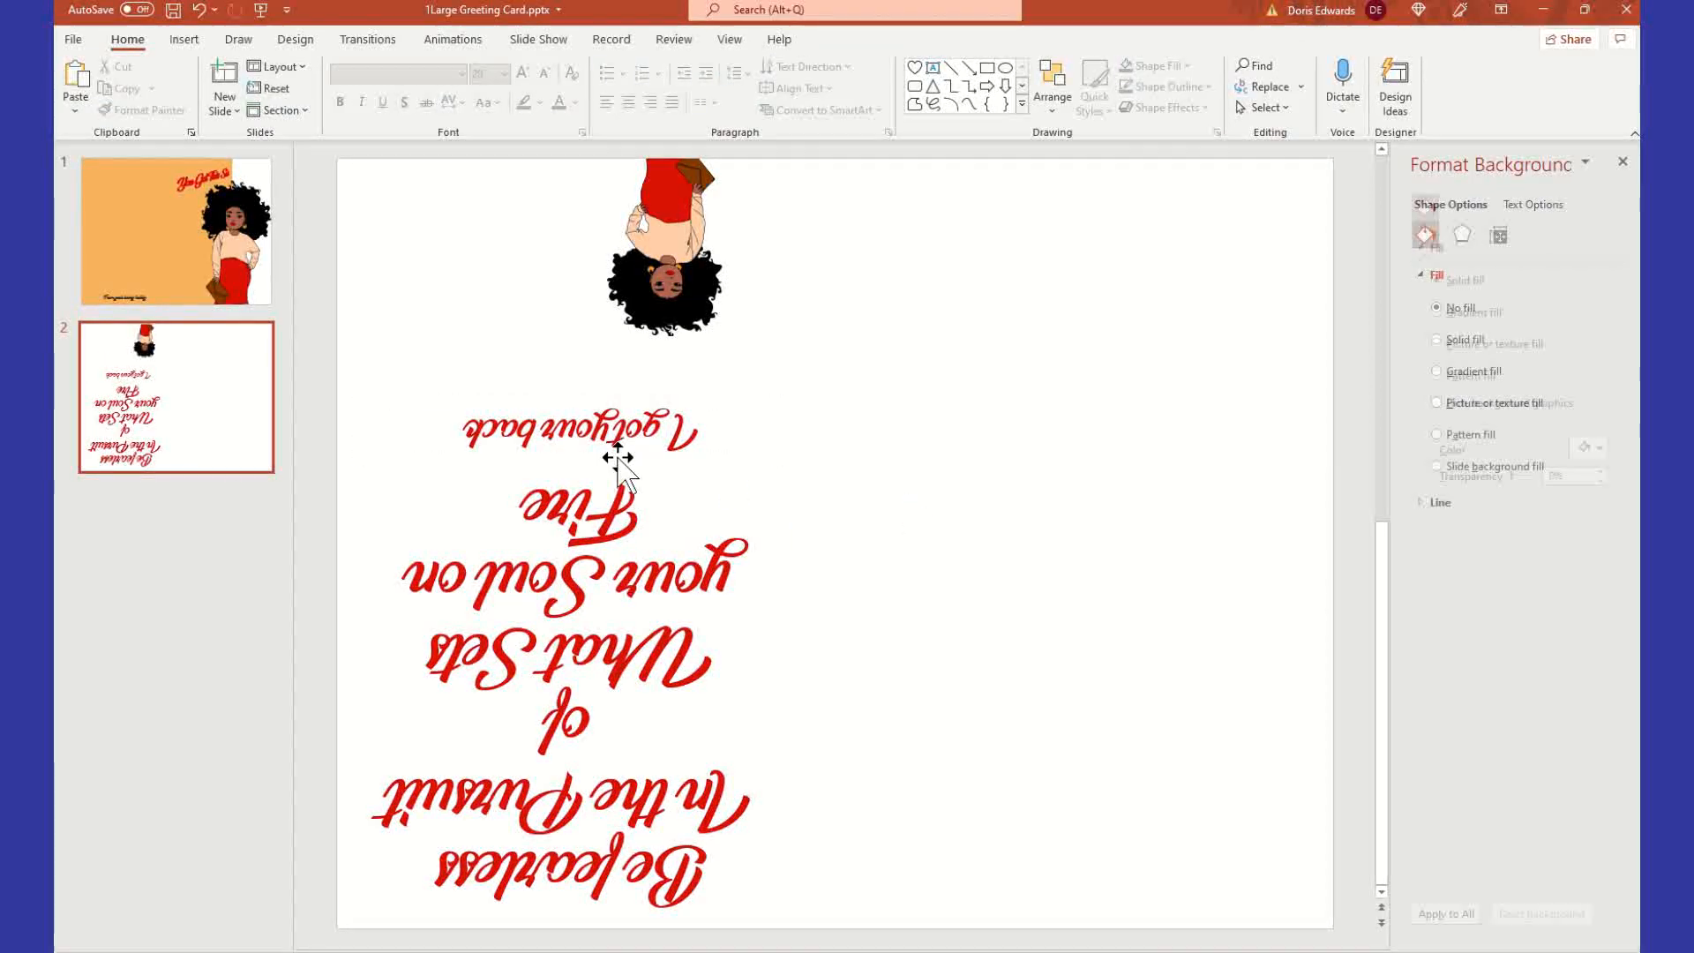
click(613, 428)
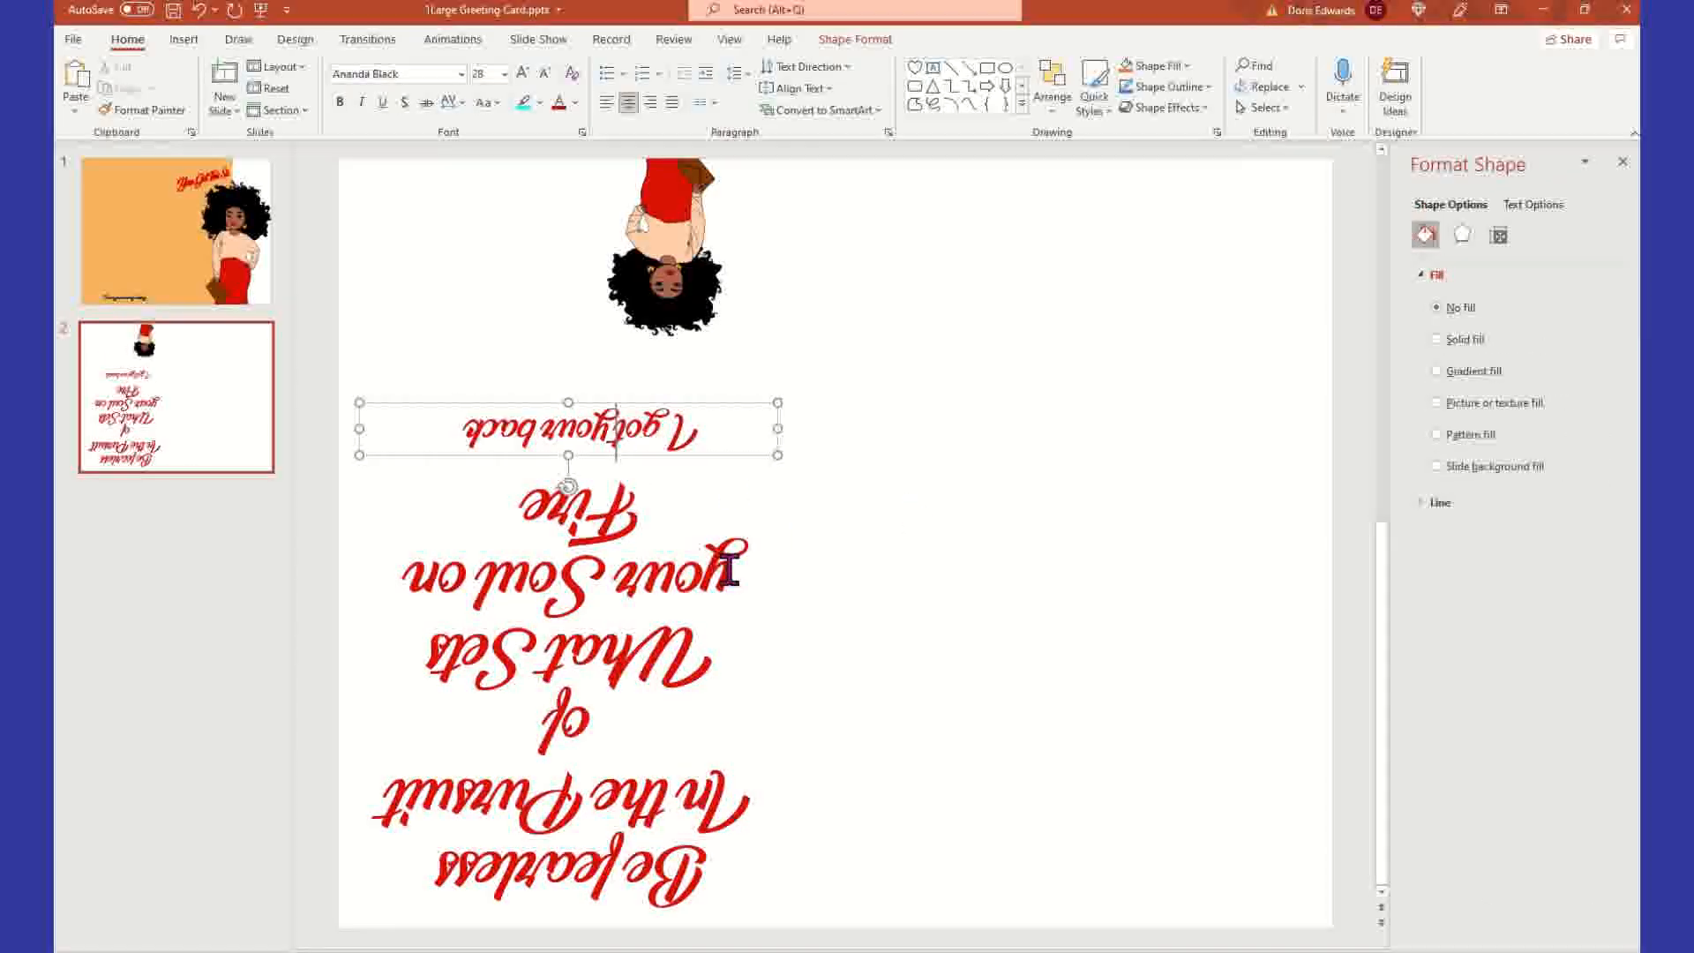
click(862, 606)
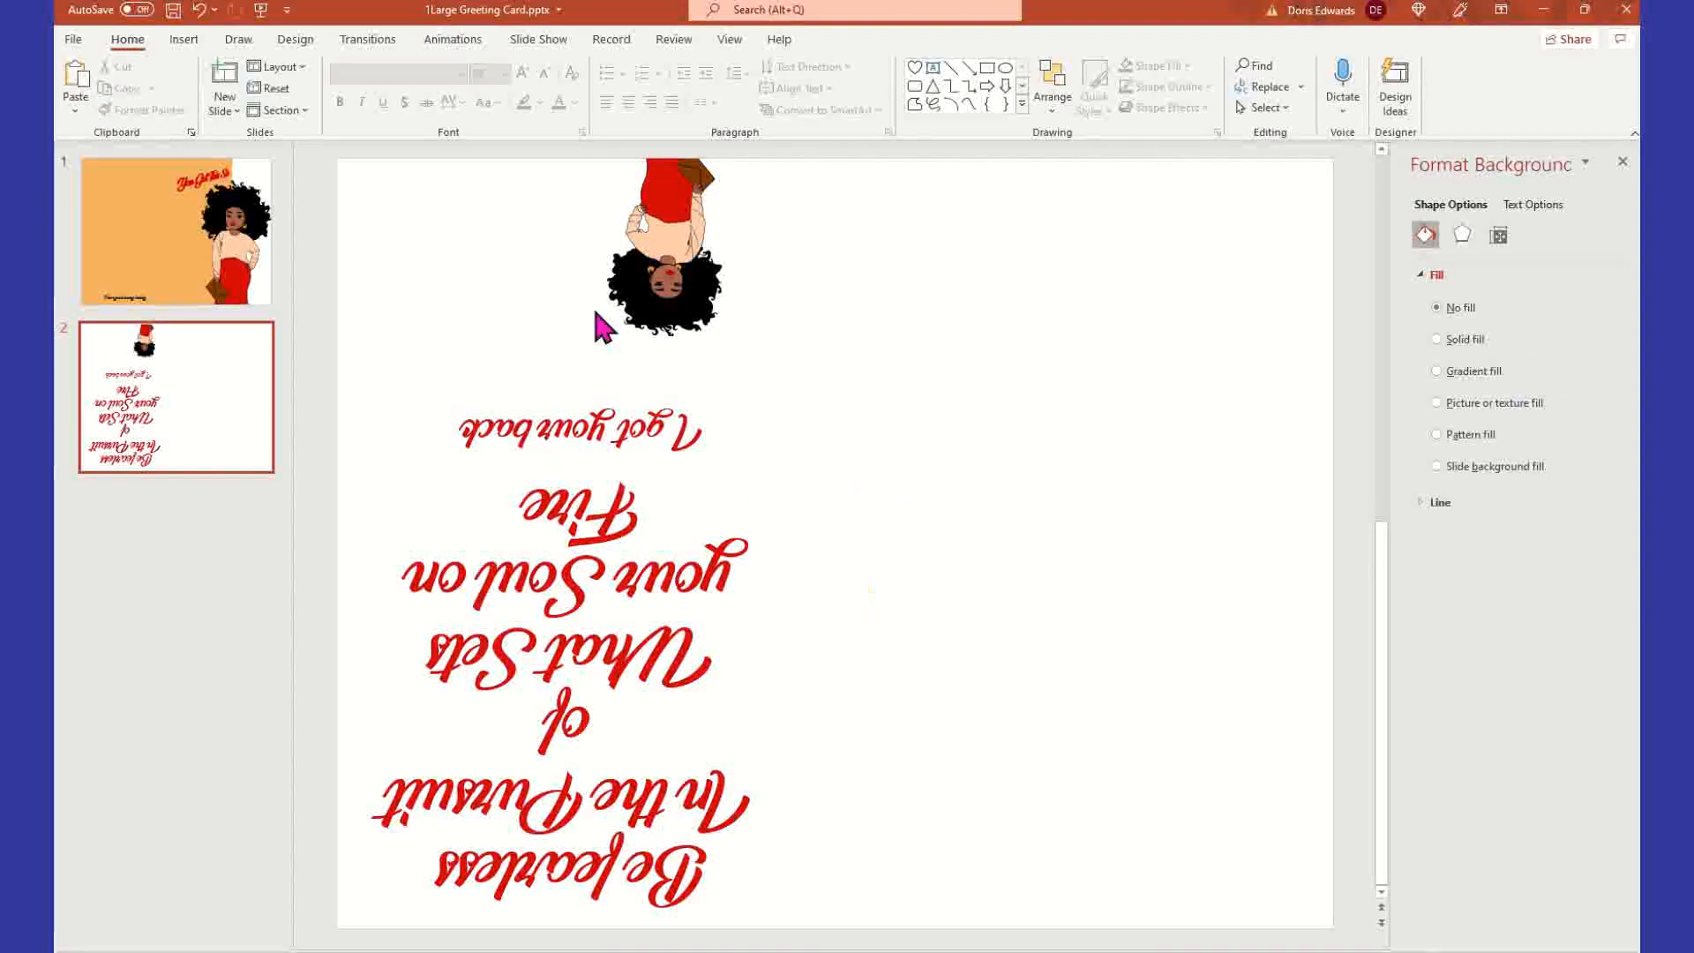
click(522, 430)
click(876, 490)
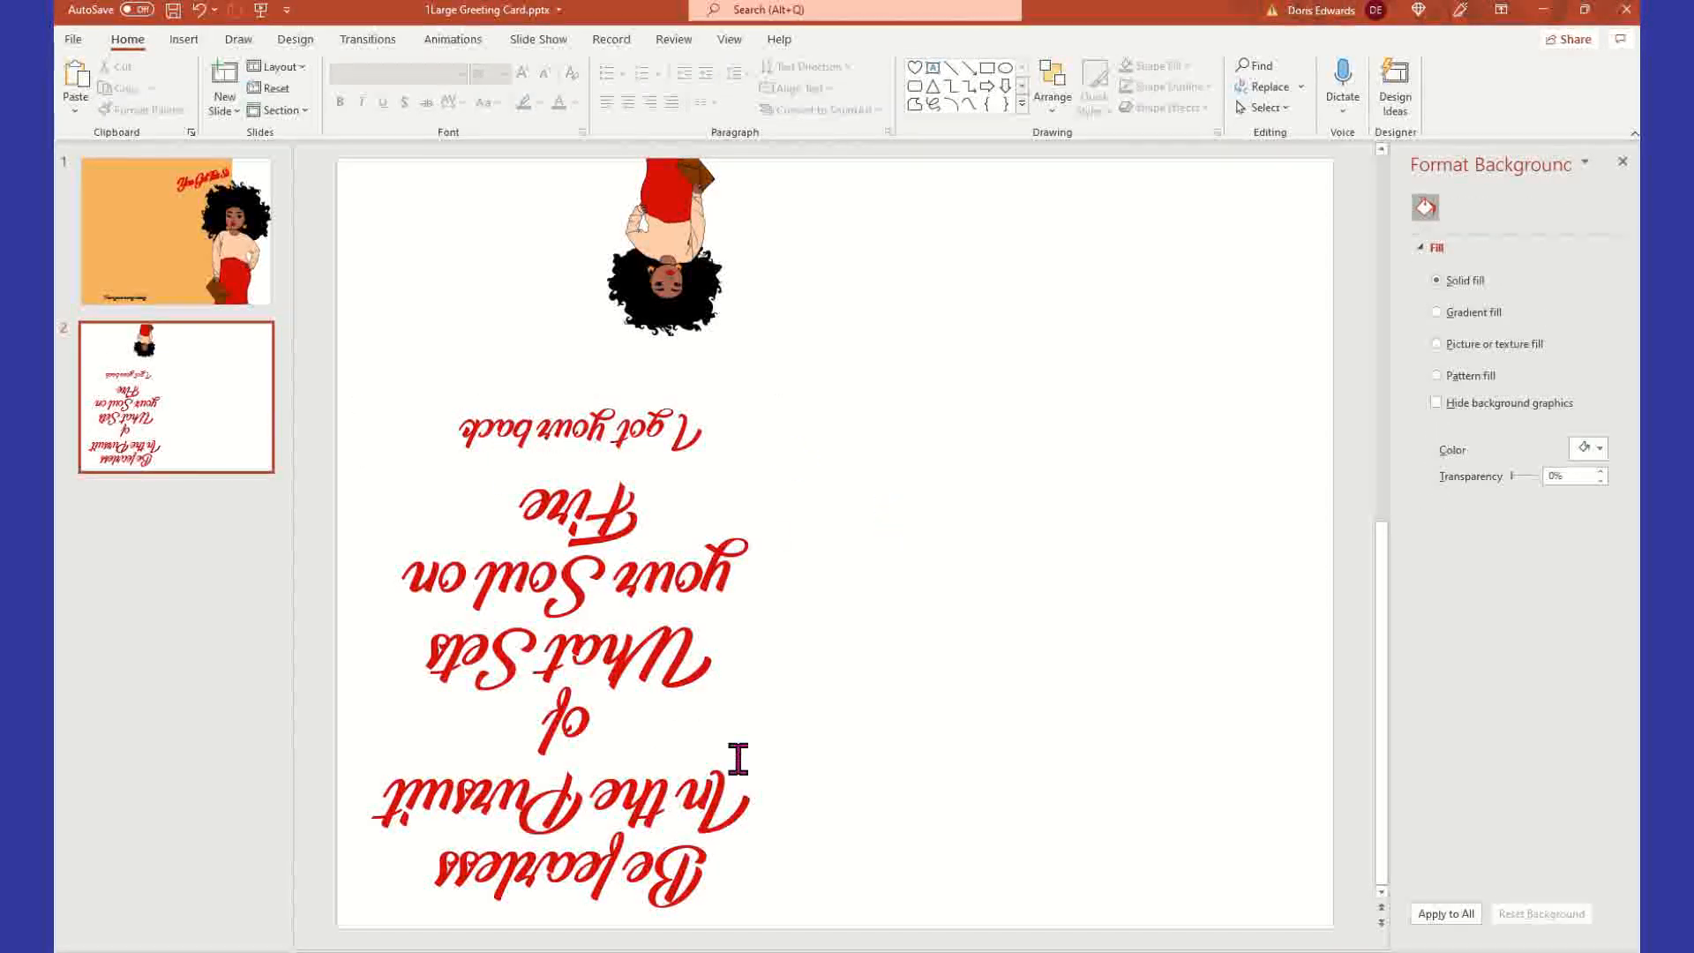
- Set the main message's font size to 40 and move its text box closer to the slide edge, away from the woman
drag(723, 871, 356, 503)
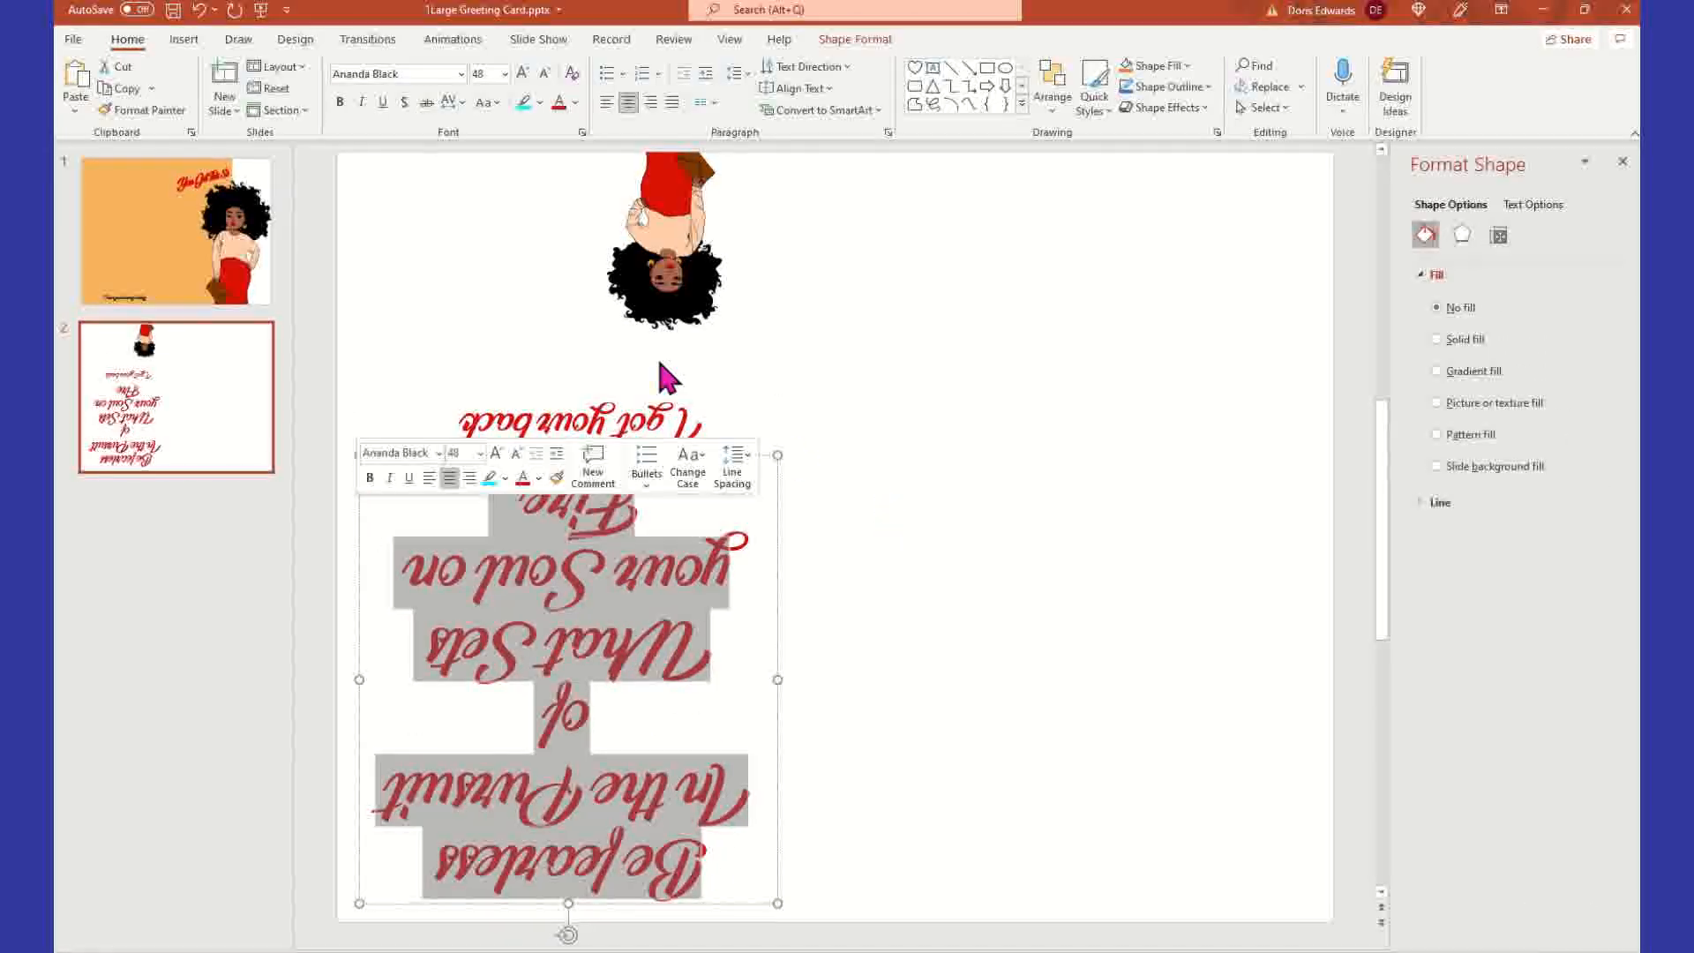
click(505, 73)
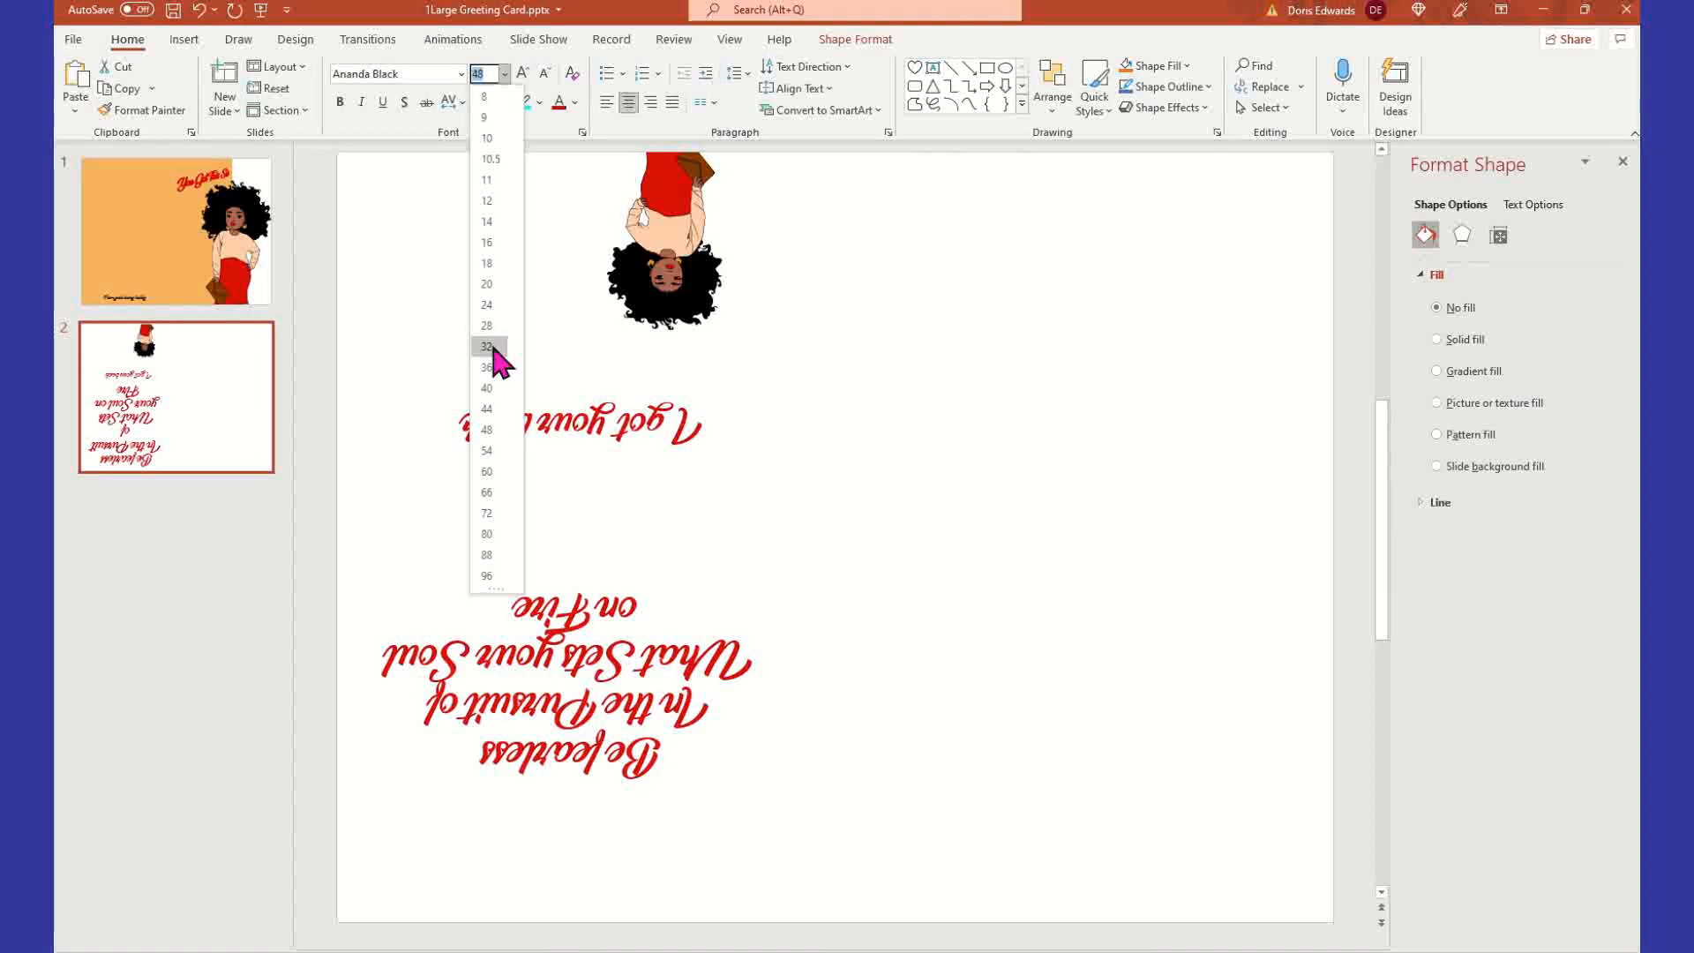
click(487, 388)
drag(731, 562, 729, 637)
- Move the "I got your back" text box away from the woman, closer to the main message
click(689, 426)
drag(696, 409, 703, 503)
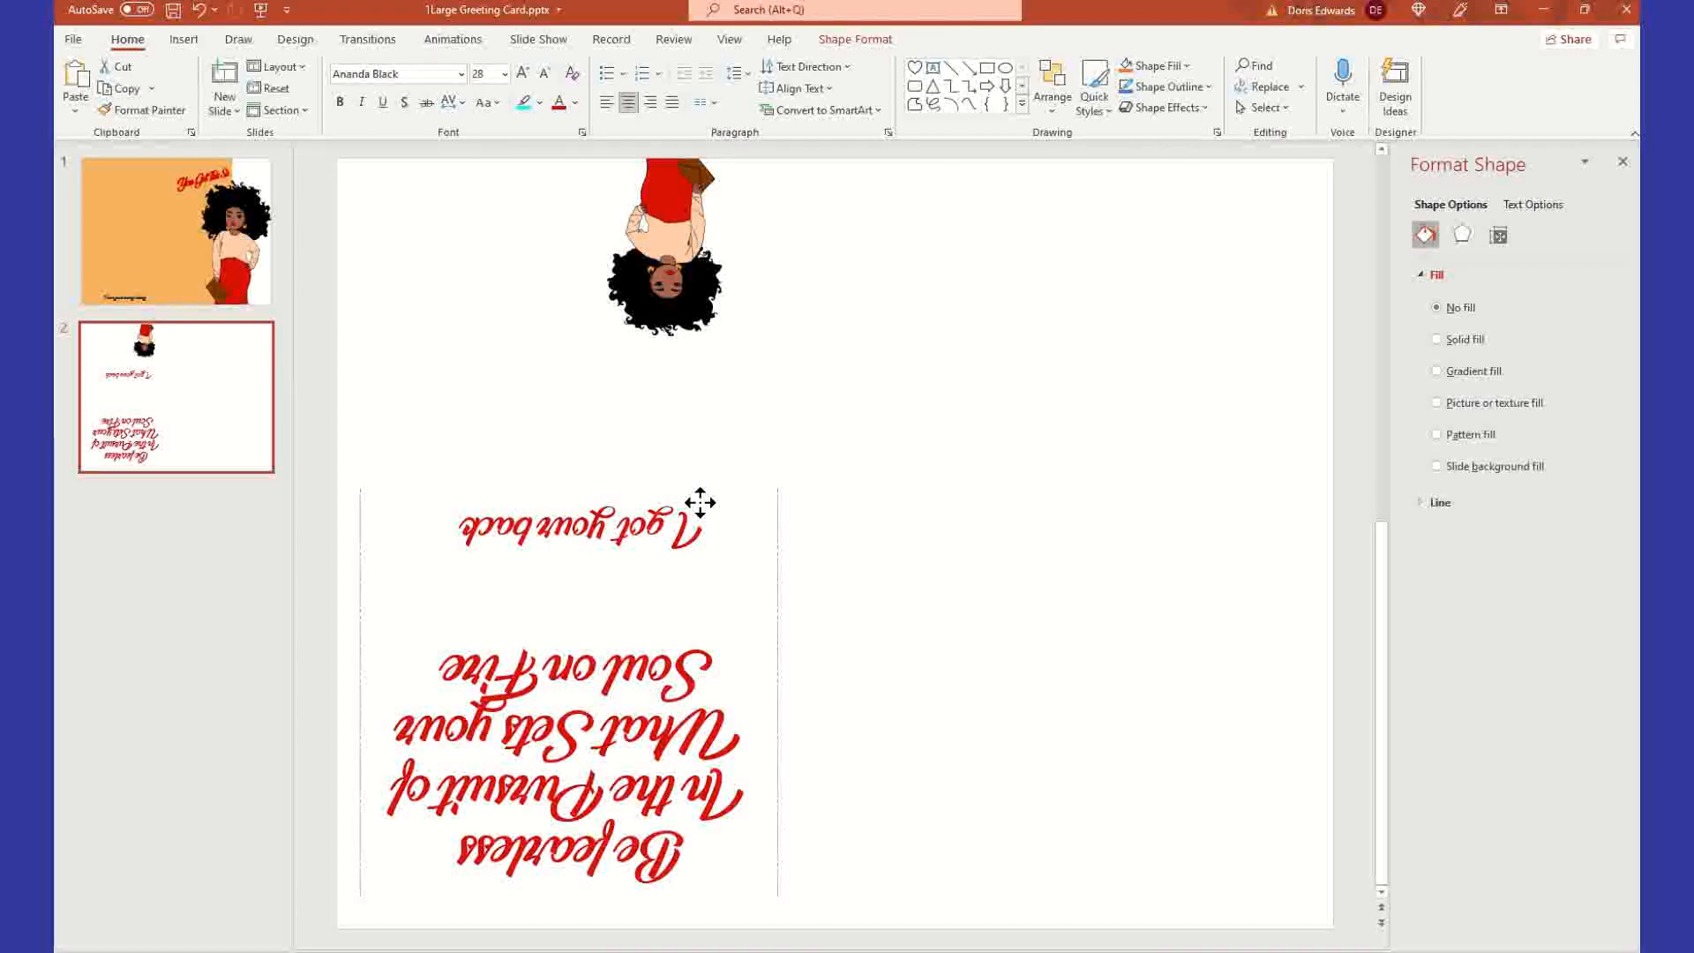
click(700, 503)
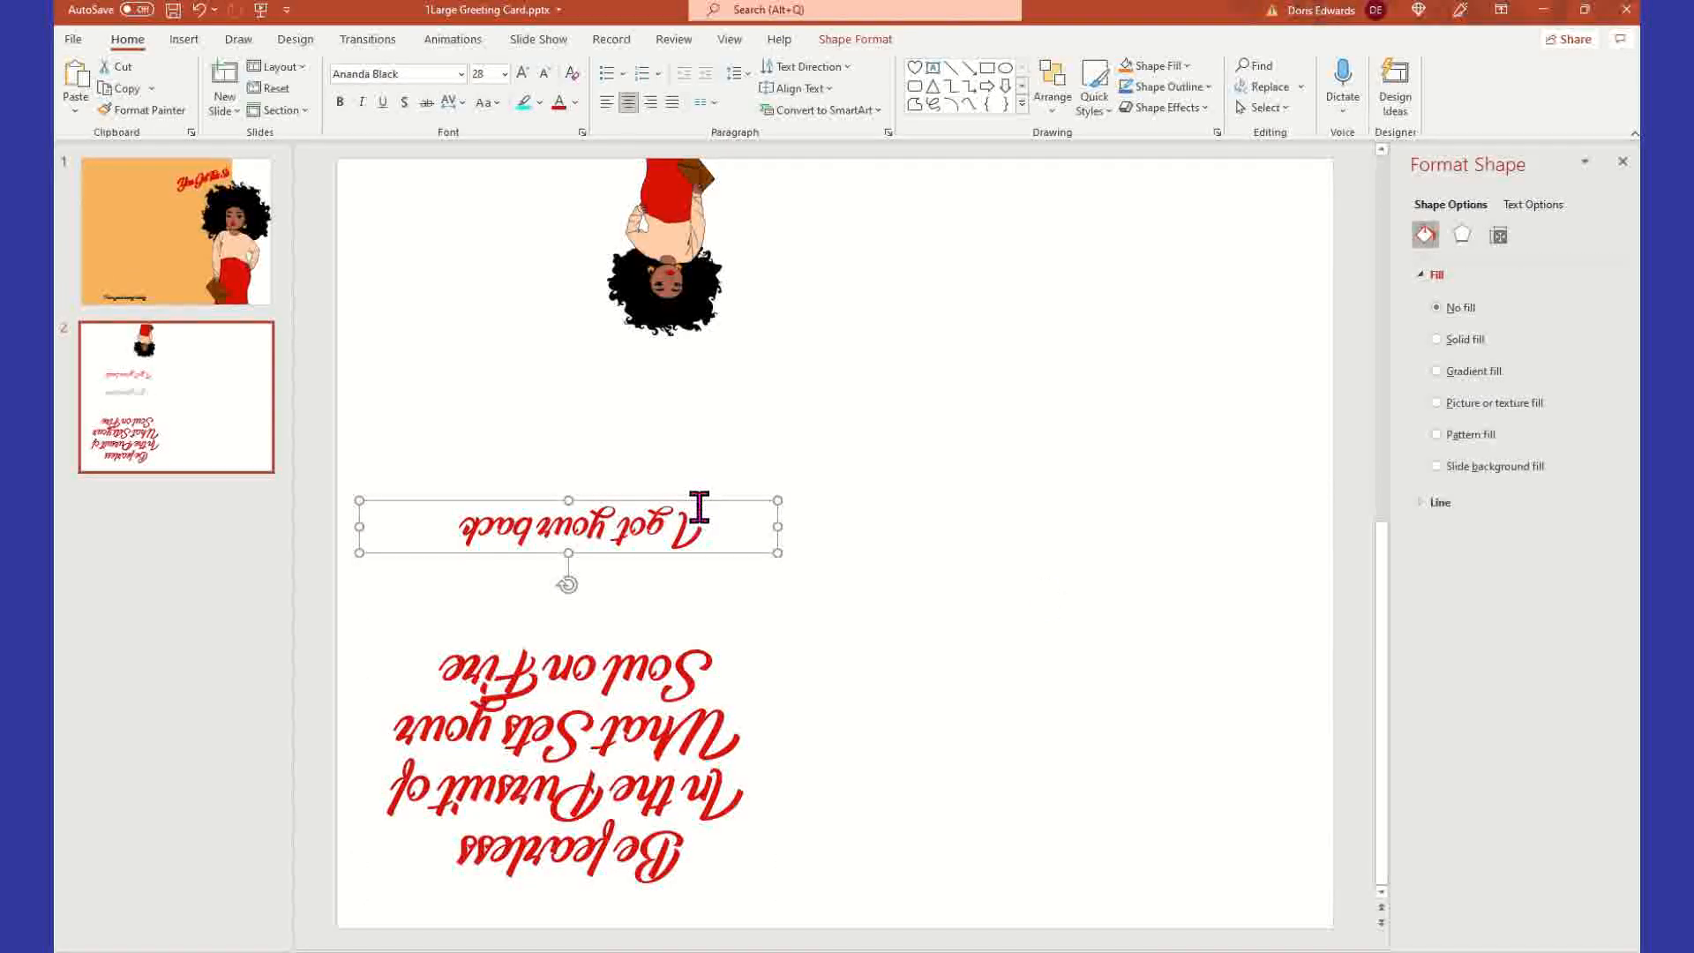
click(1085, 586)
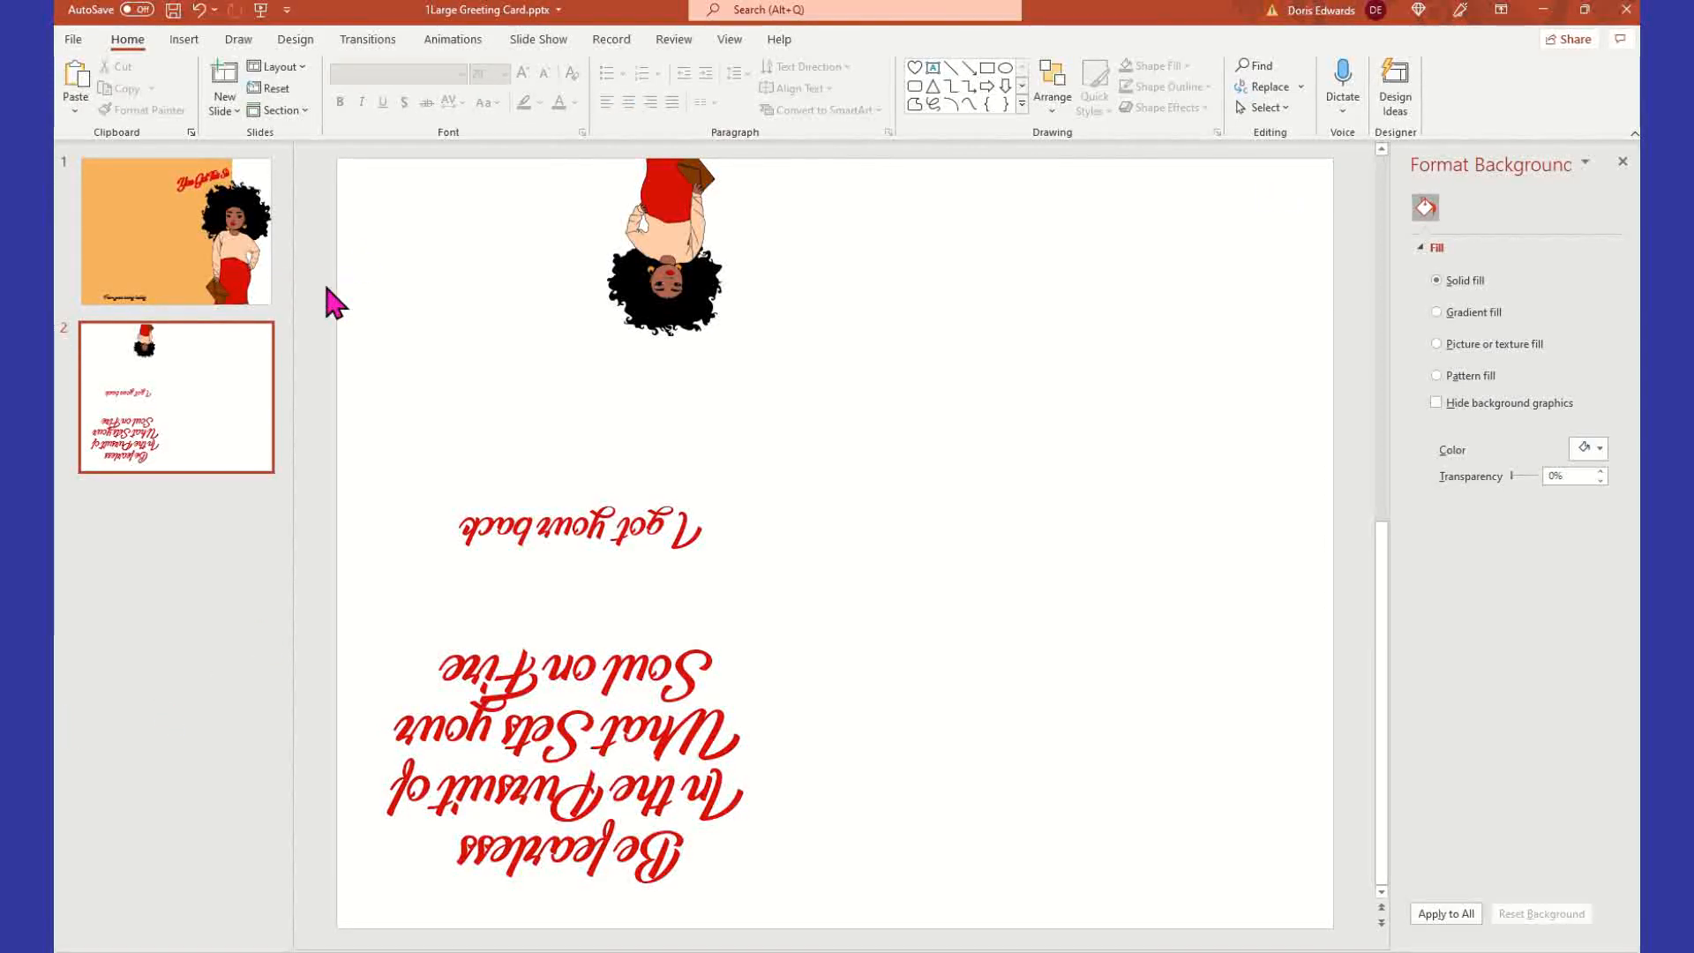
- Replace the "From your loving hubby" text on slide 1 with "Uplifting My Sisters"
click(159, 291)
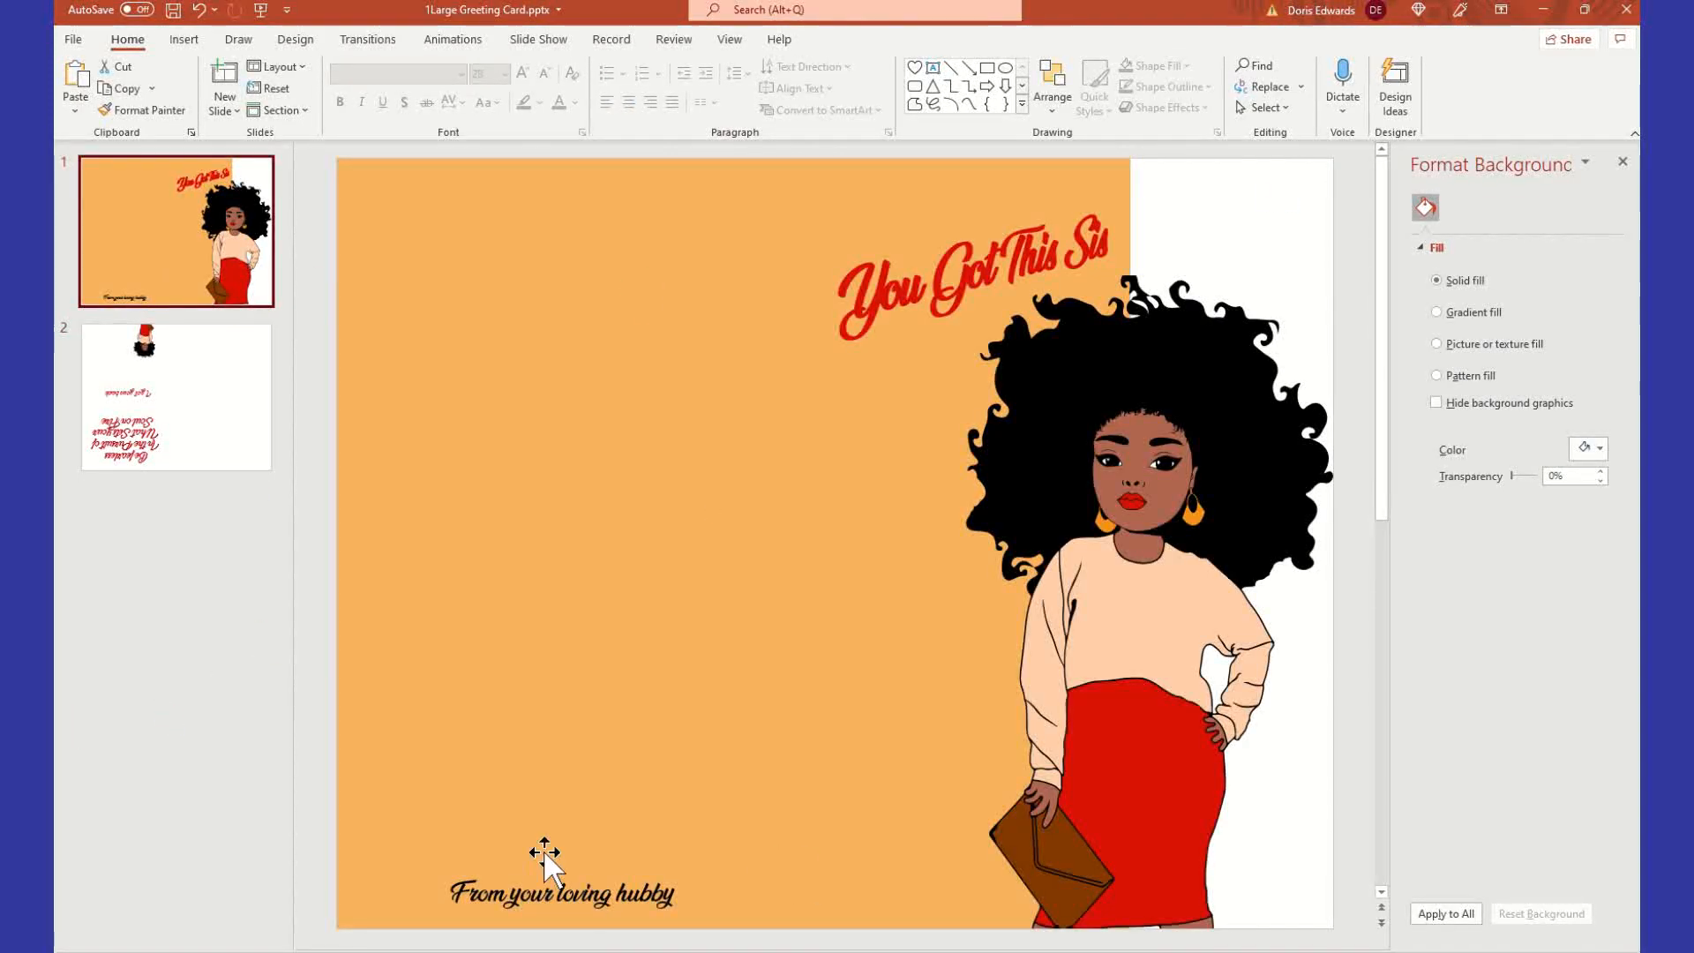
click(539, 882)
click(448, 889)
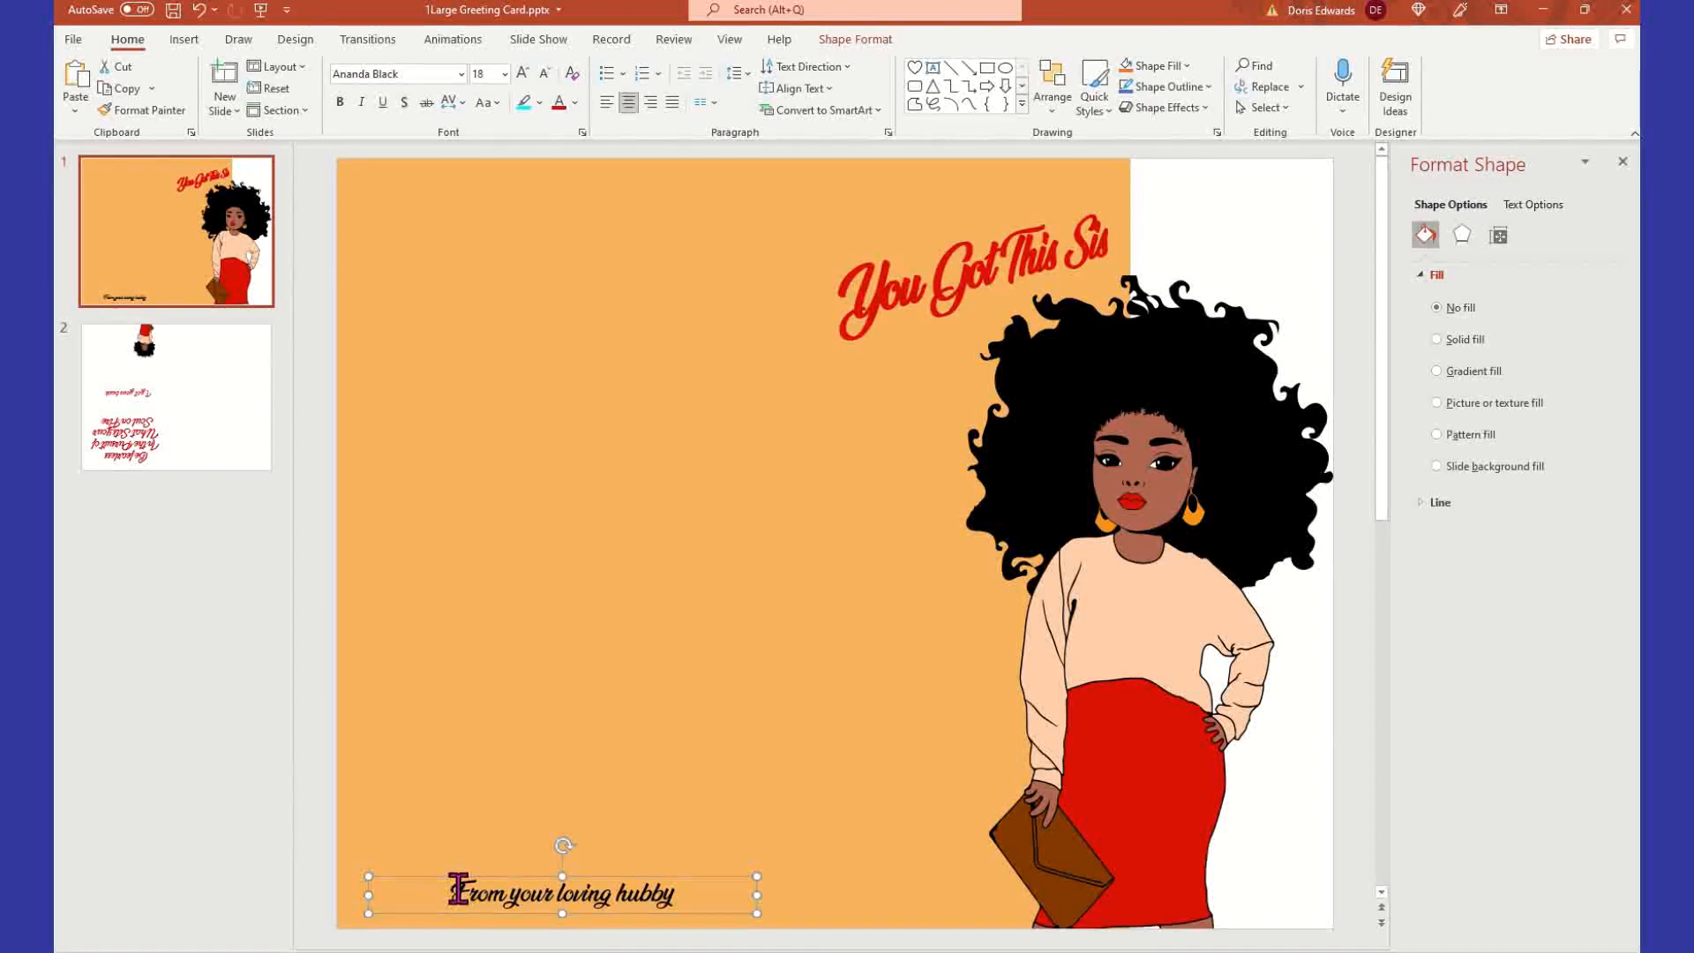
drag(455, 890, 771, 895)
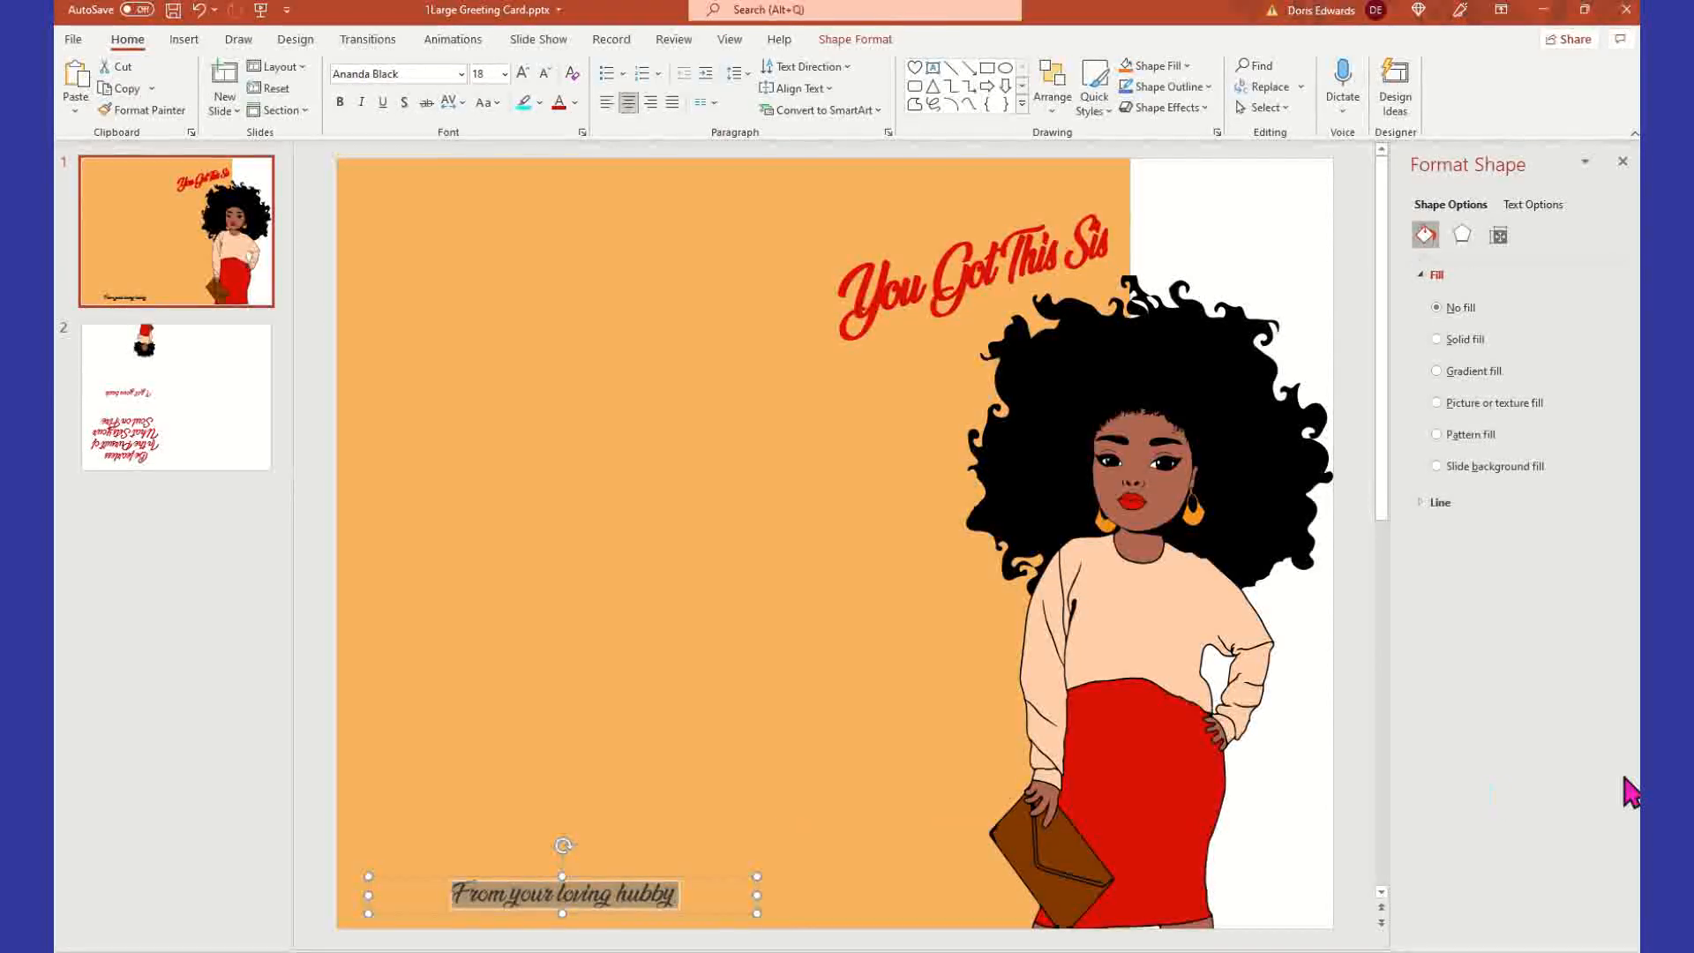
text(Up)
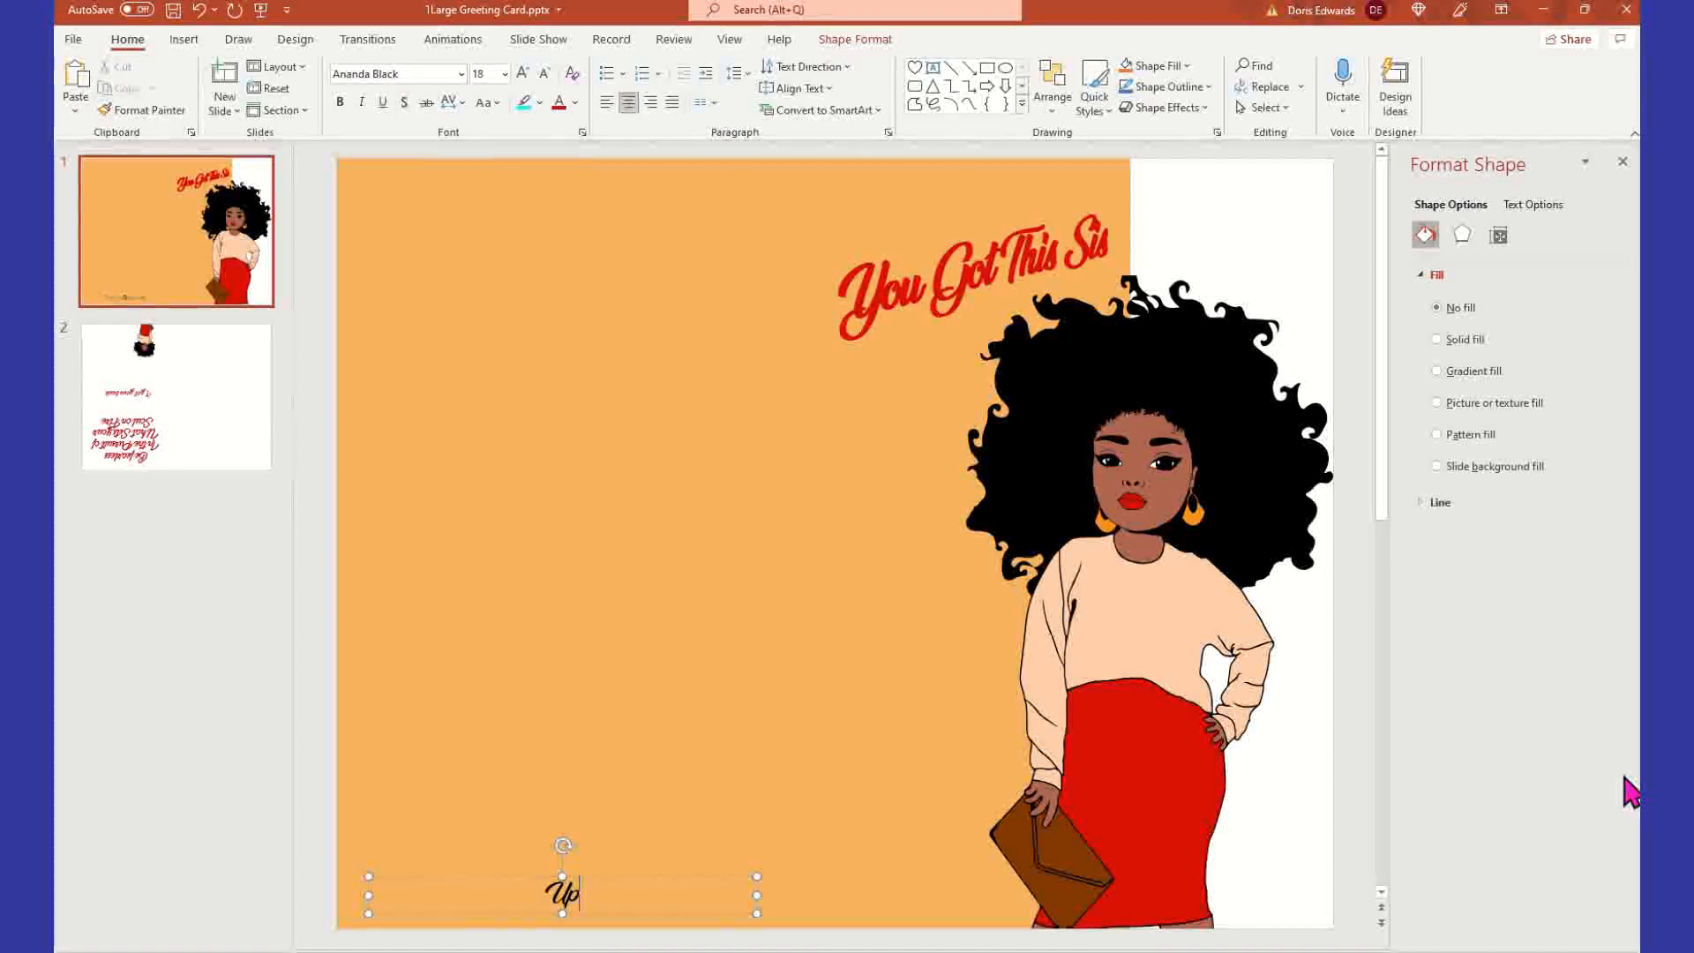
text(lifting My Sis)
text(ters)
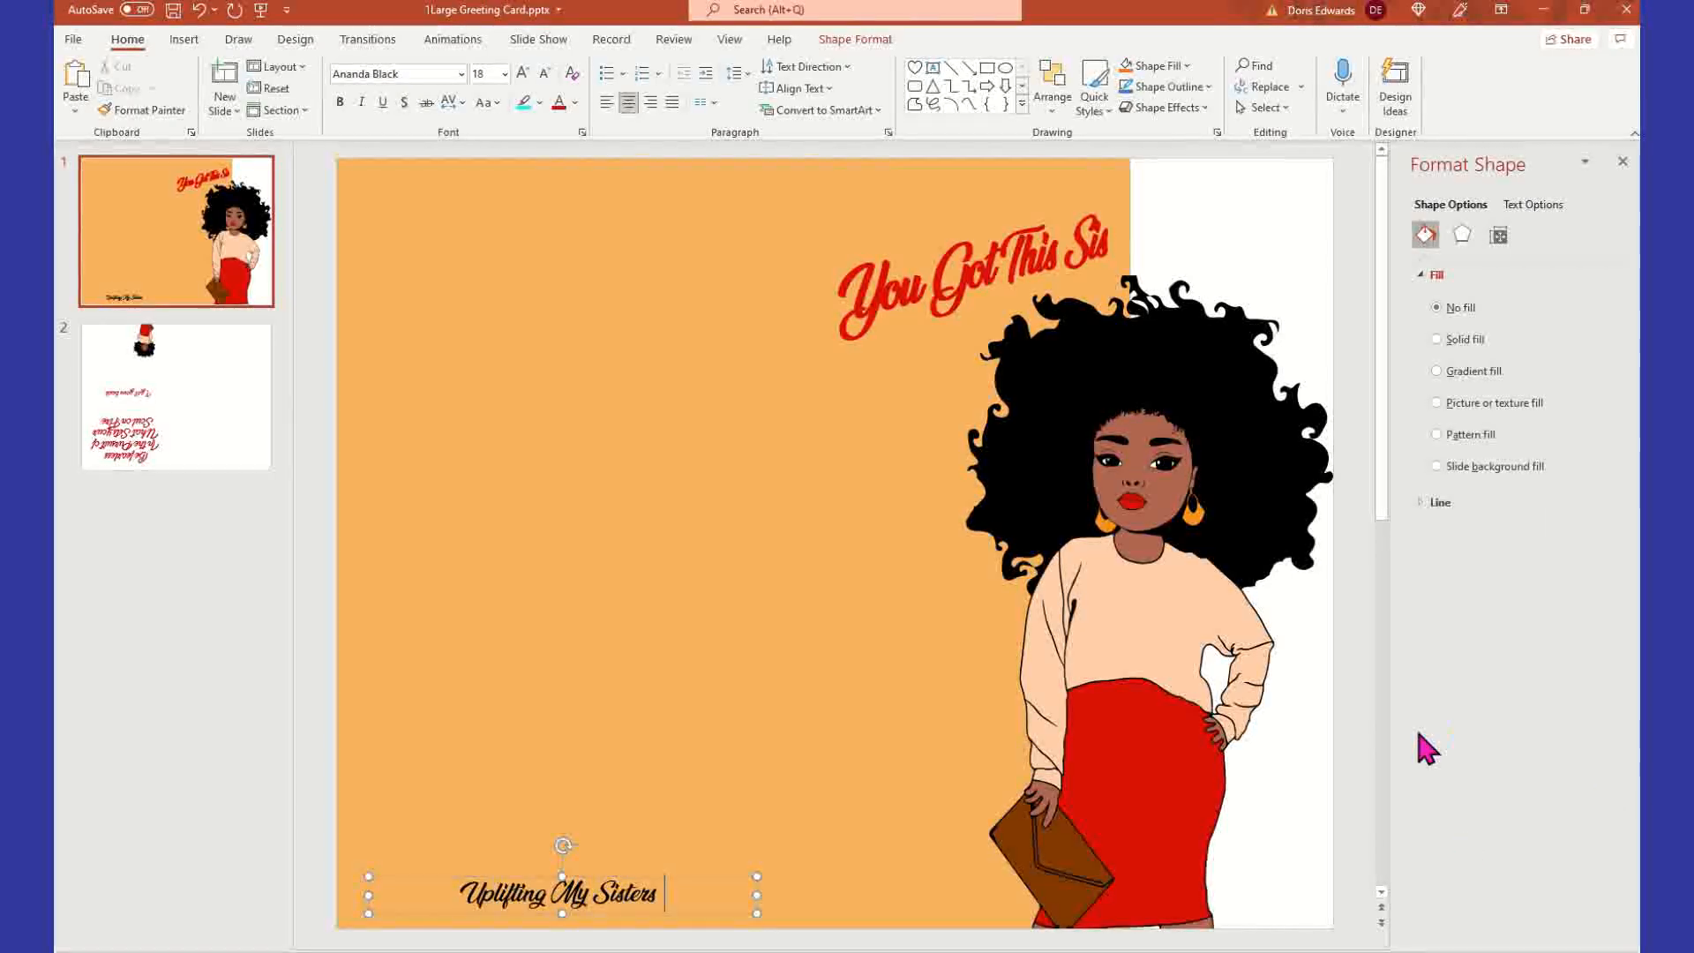
- Color the "Uplifting My Sisters" text on the cover slide red
drag(463, 893, 779, 907)
click(559, 101)
click(653, 707)
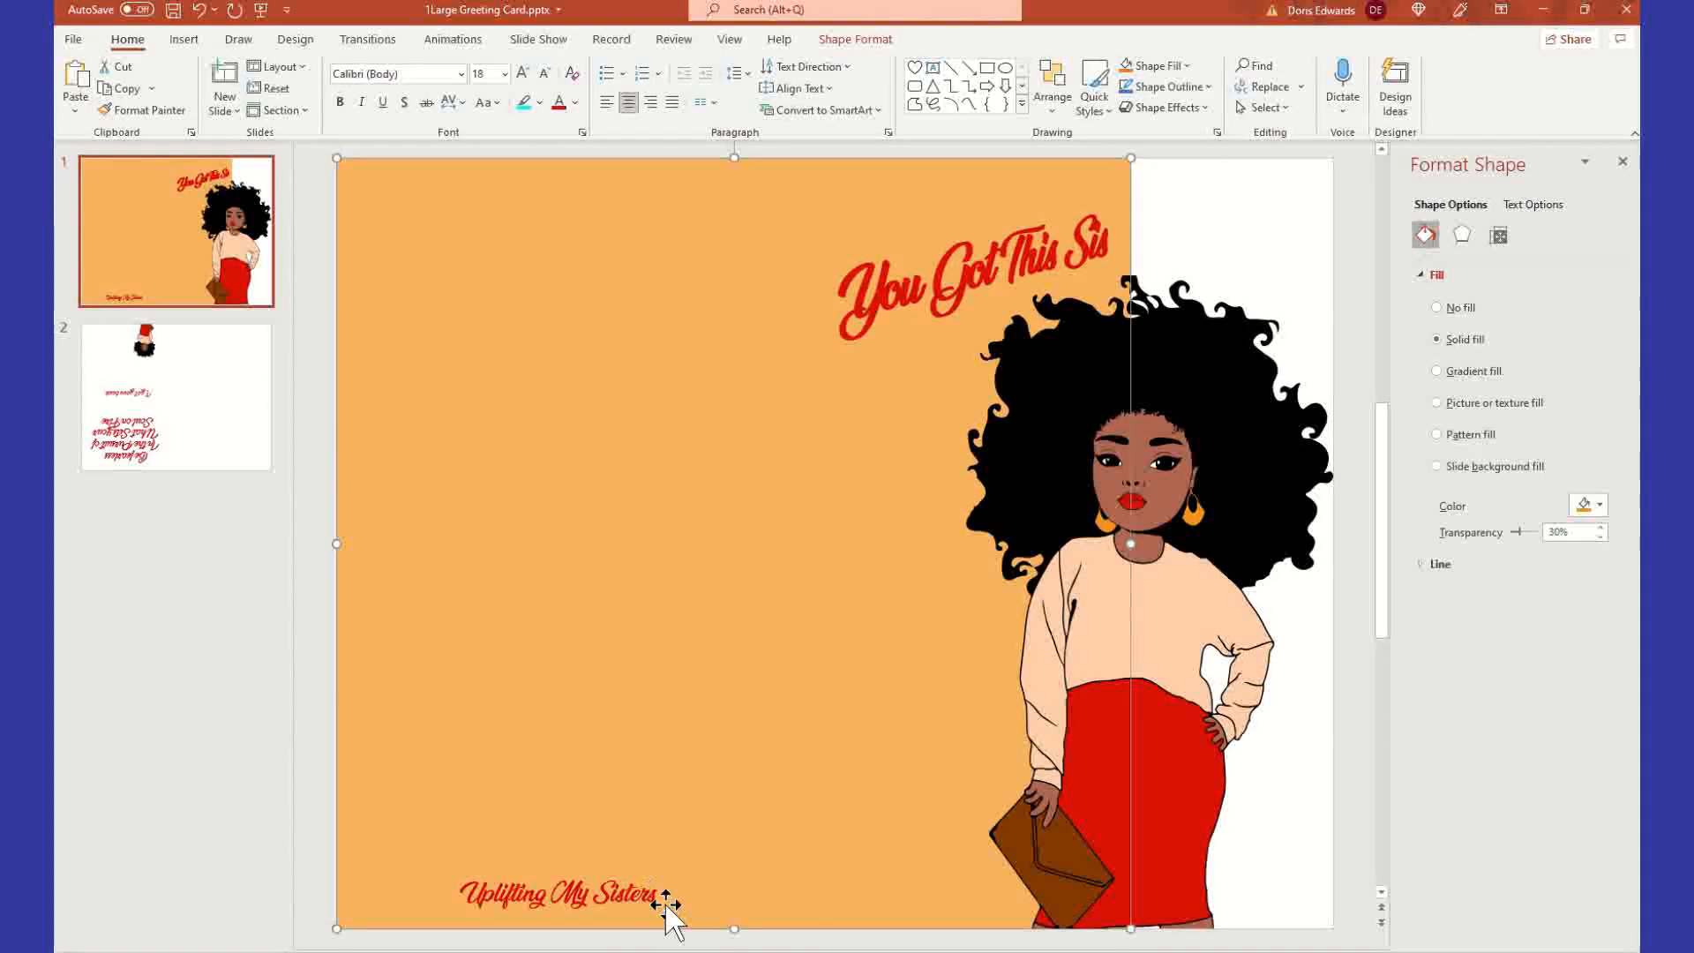
click(1272, 252)
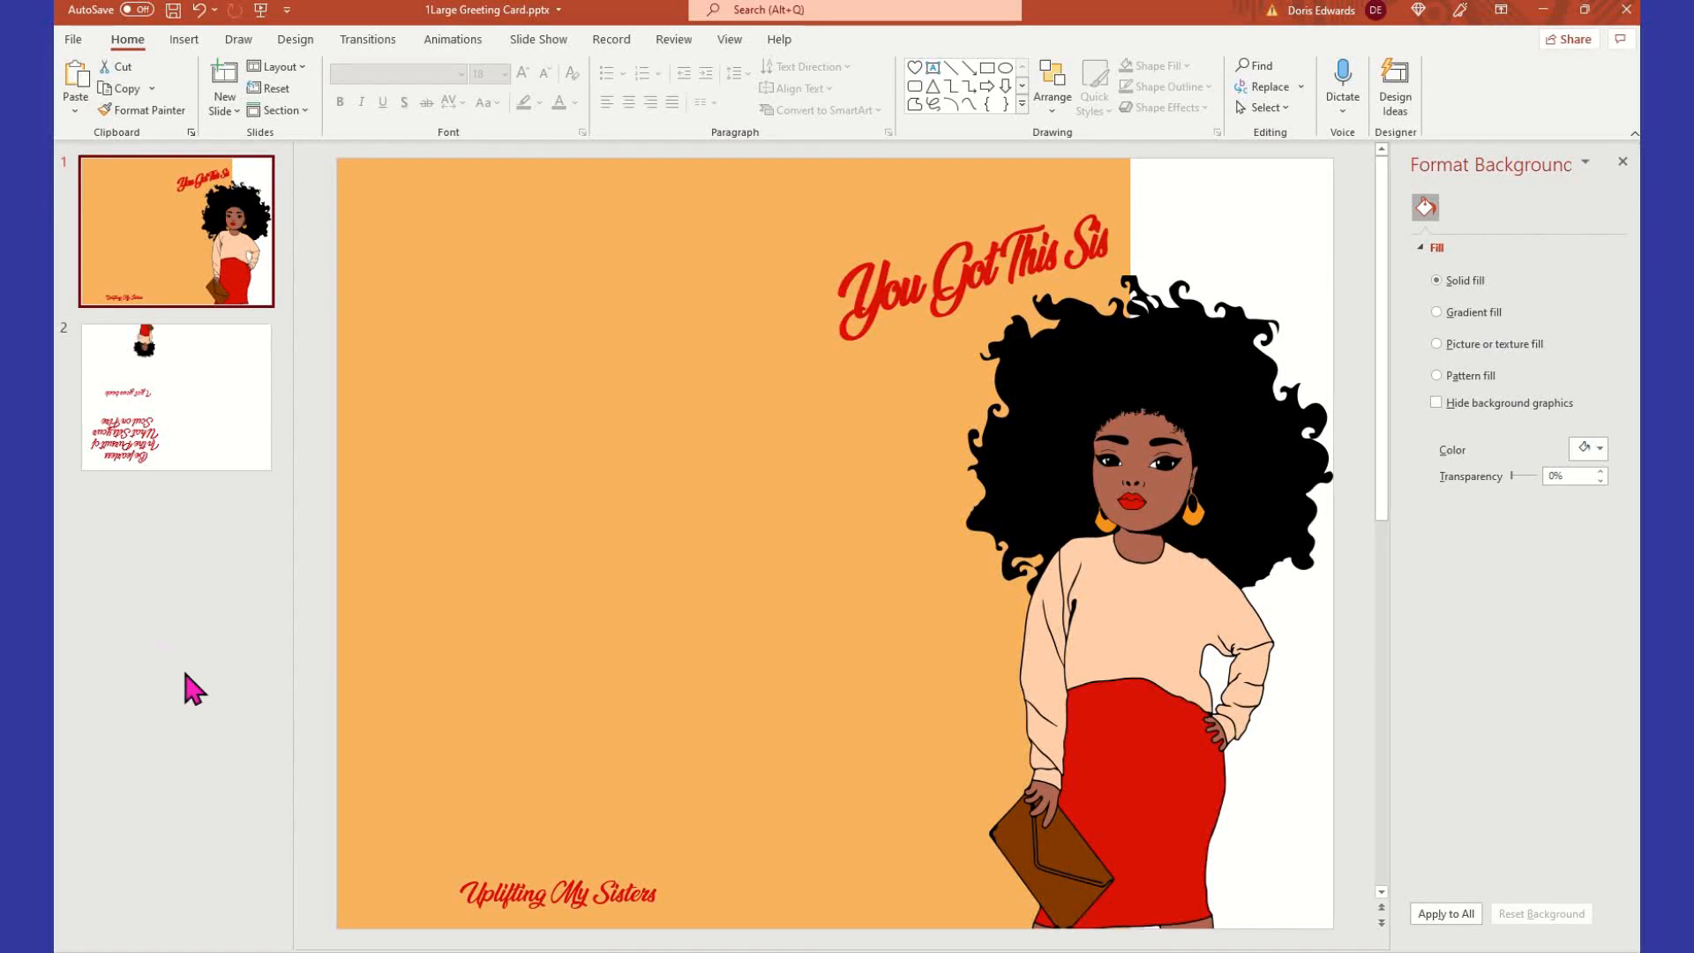
- Select both slide 1 and slide 2 and copy them
right_click(184, 389)
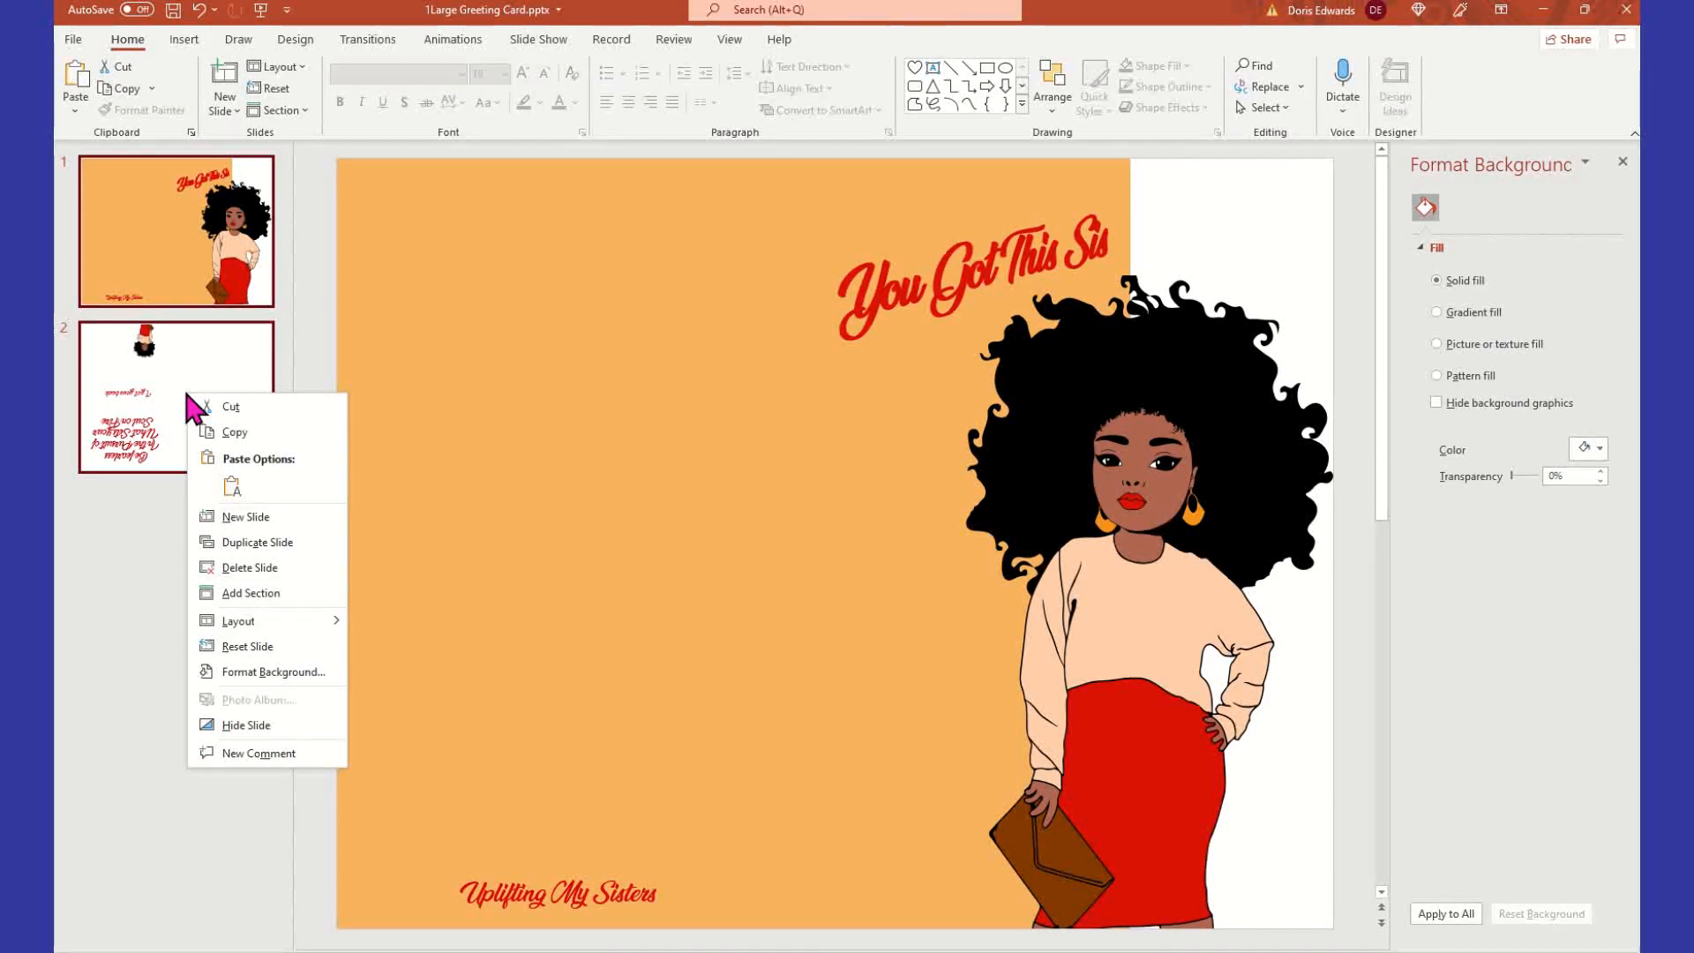
click(261, 299)
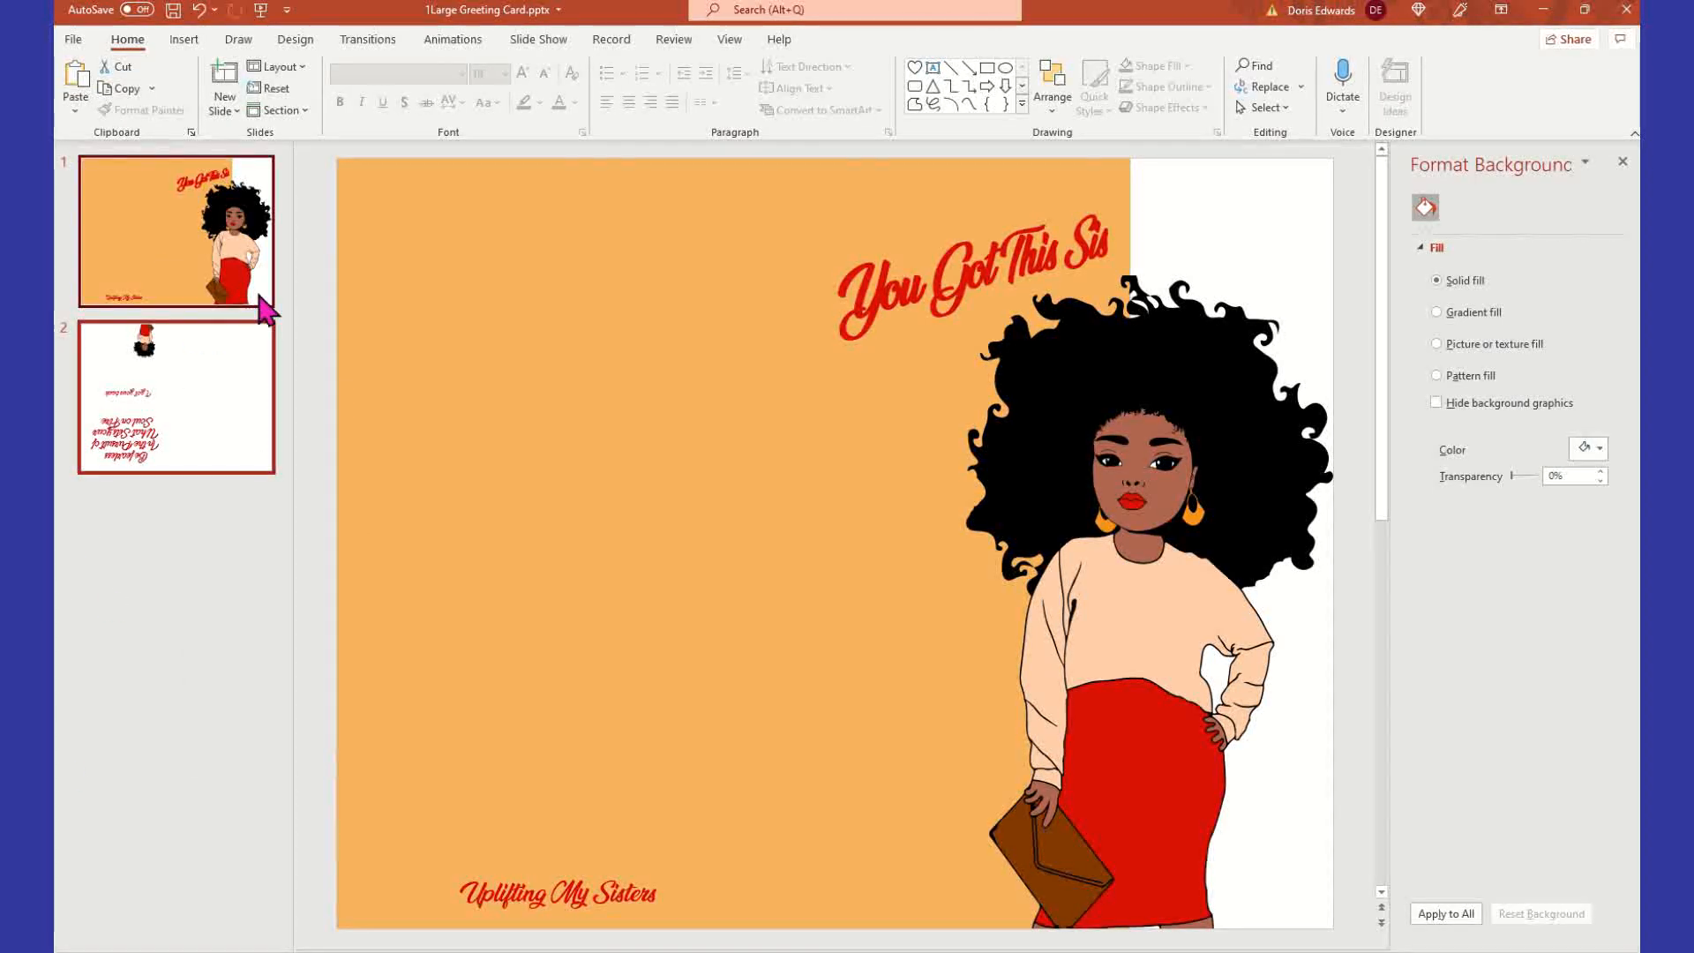
ctrl+click(227, 379)
right_click(228, 381)
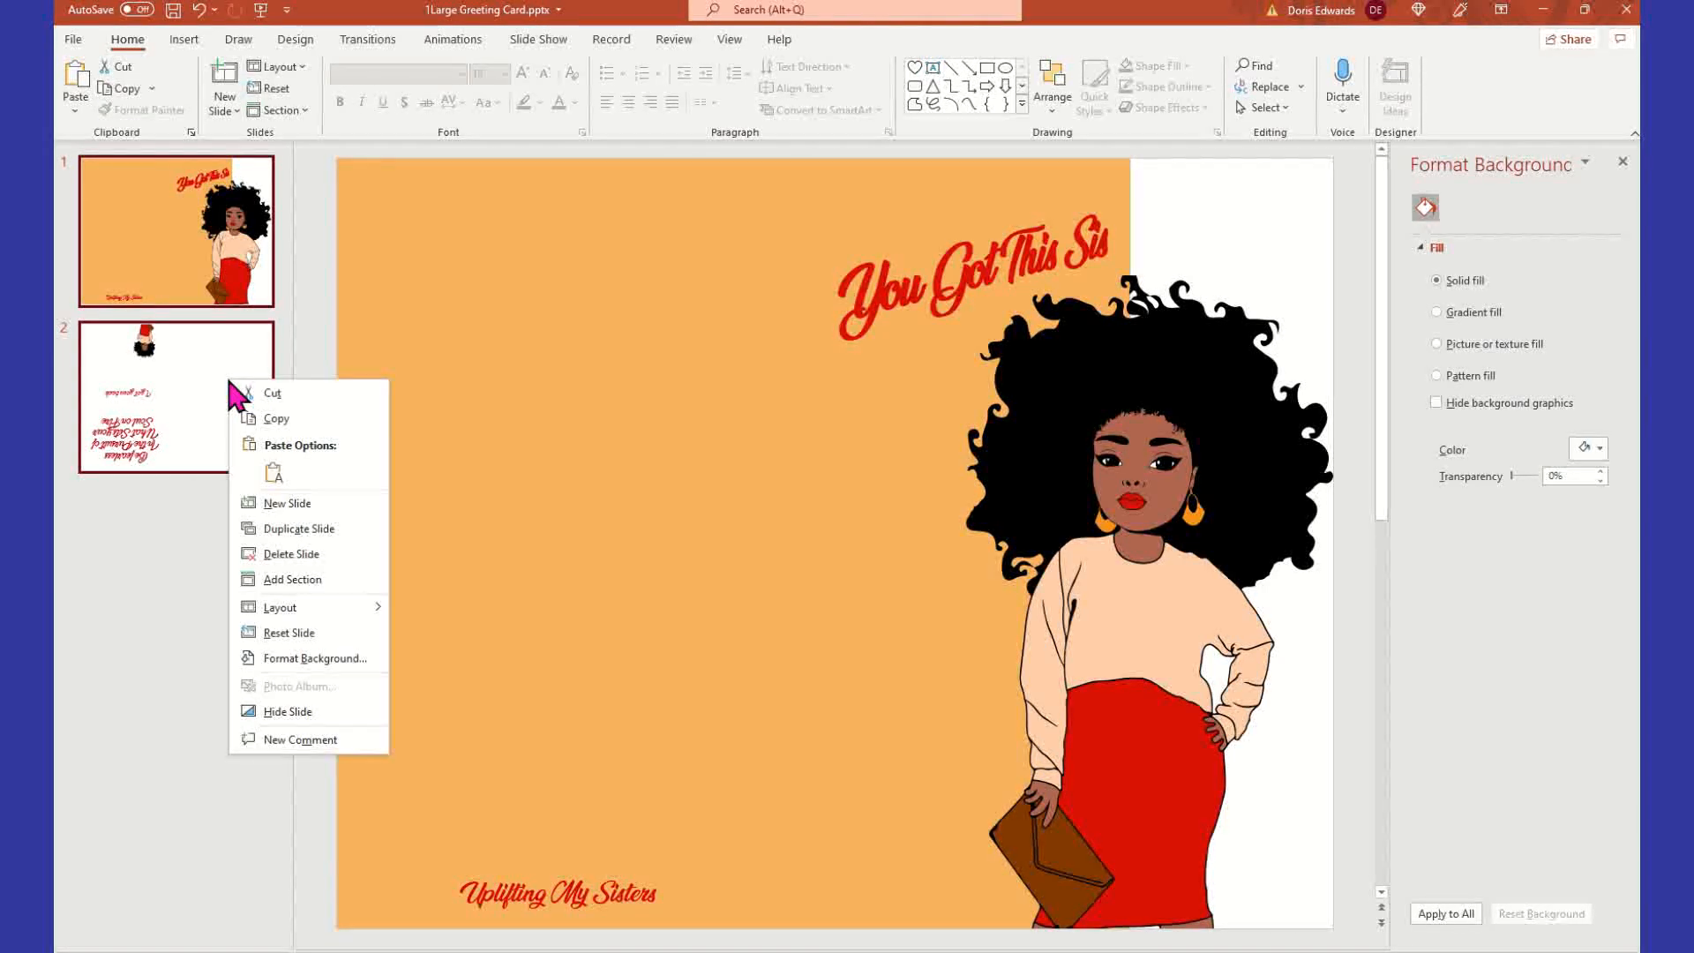
click(274, 420)
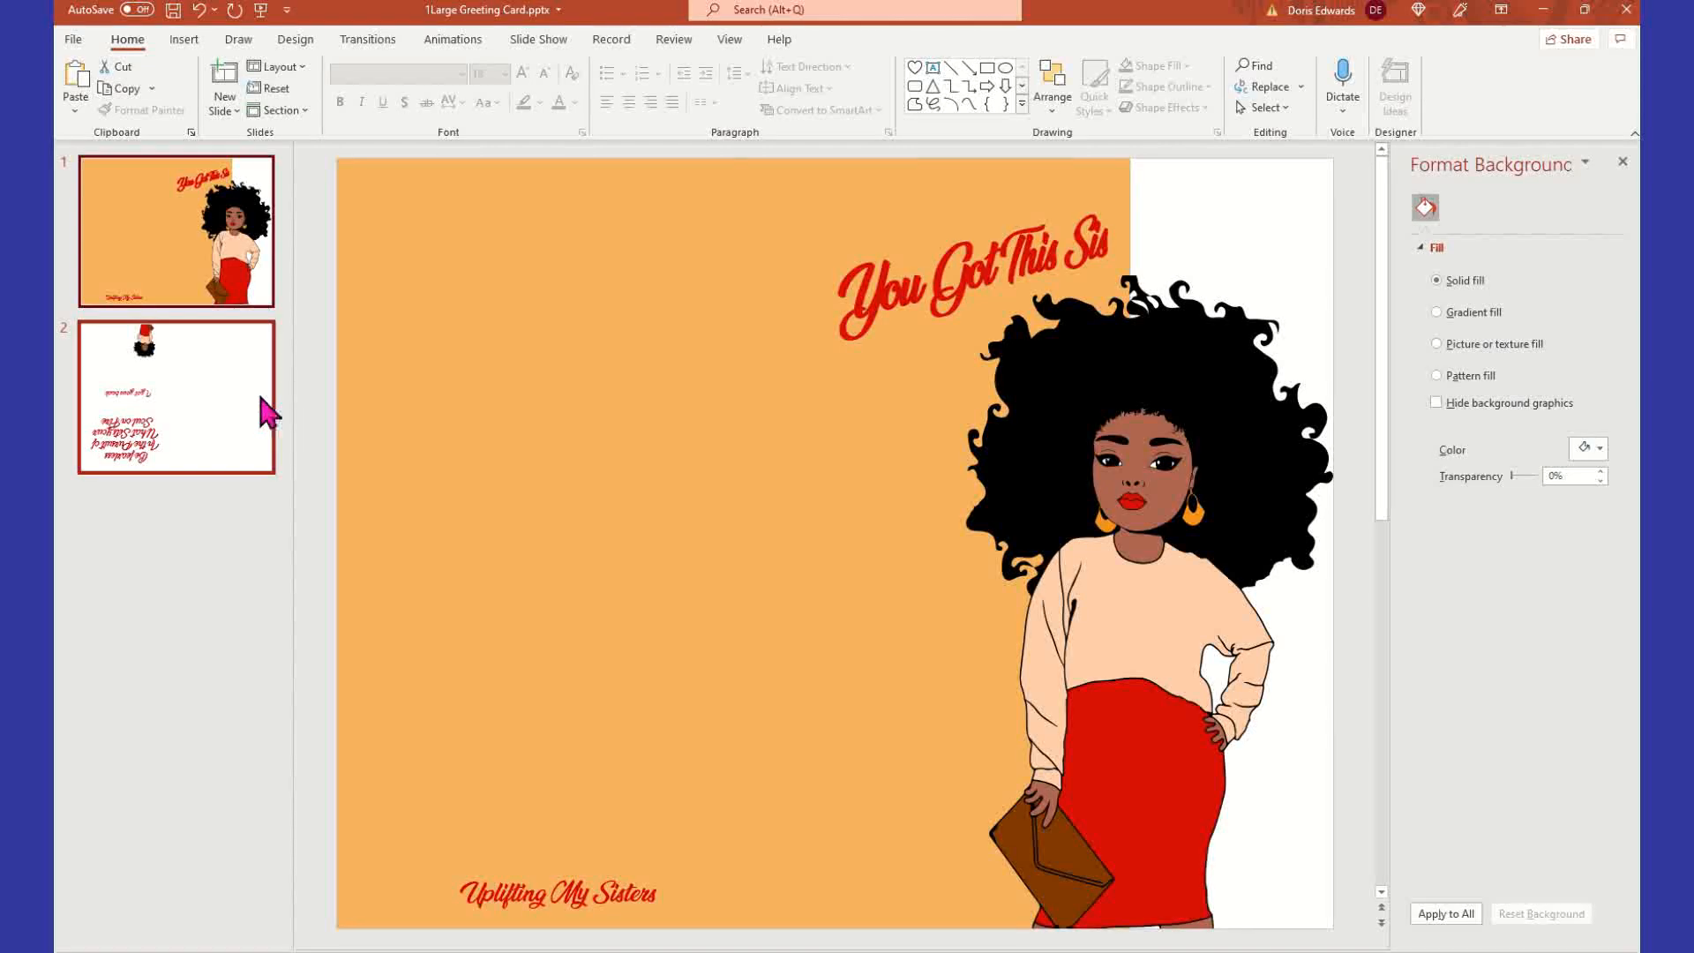
- Paste the copied slides after slide 2 using the destination theme and check each of the four slides
click(245, 413)
right_click(248, 406)
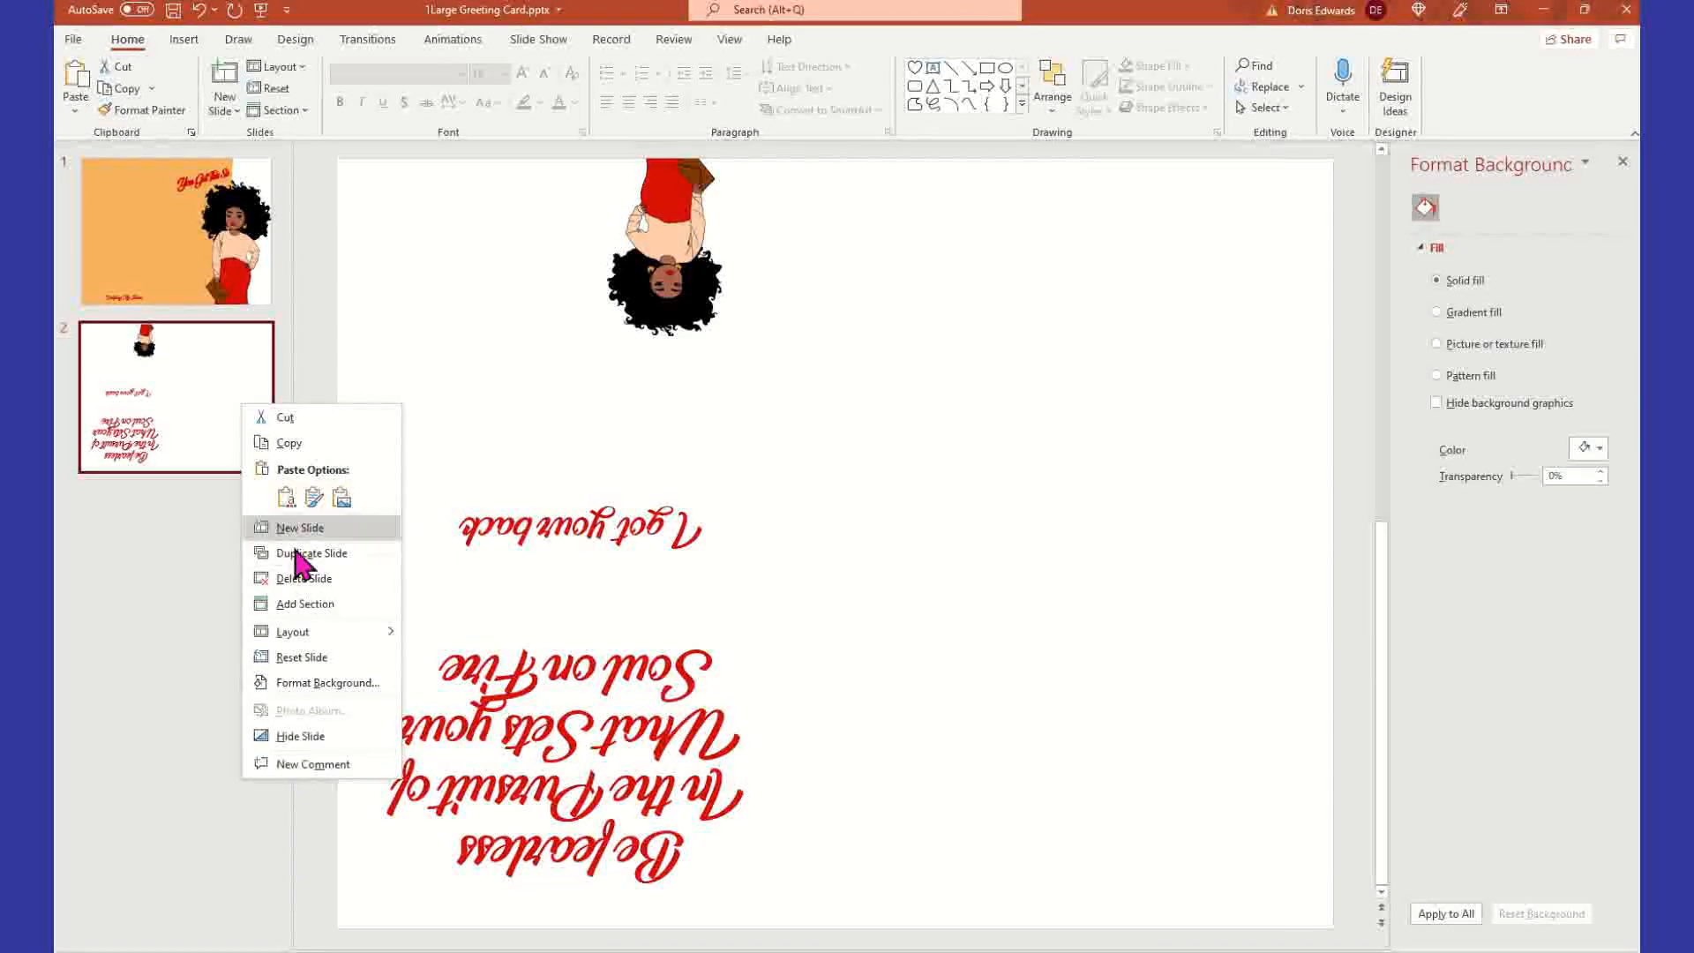
click(88, 441)
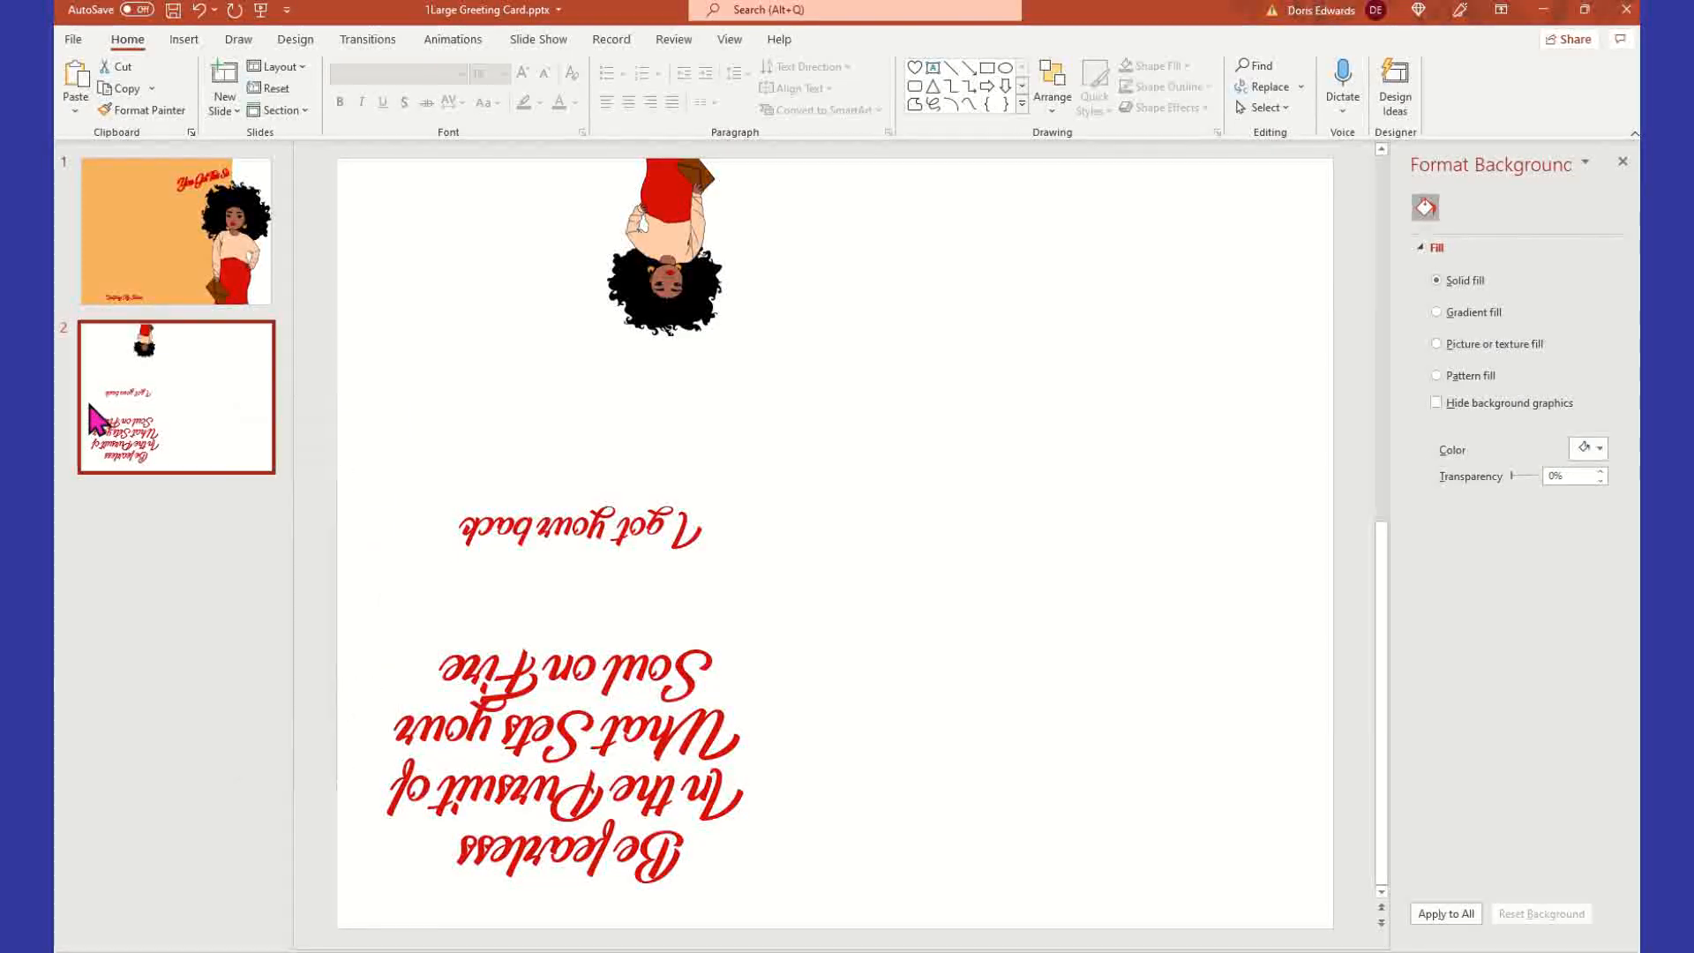
right_click(173, 418)
click(216, 510)
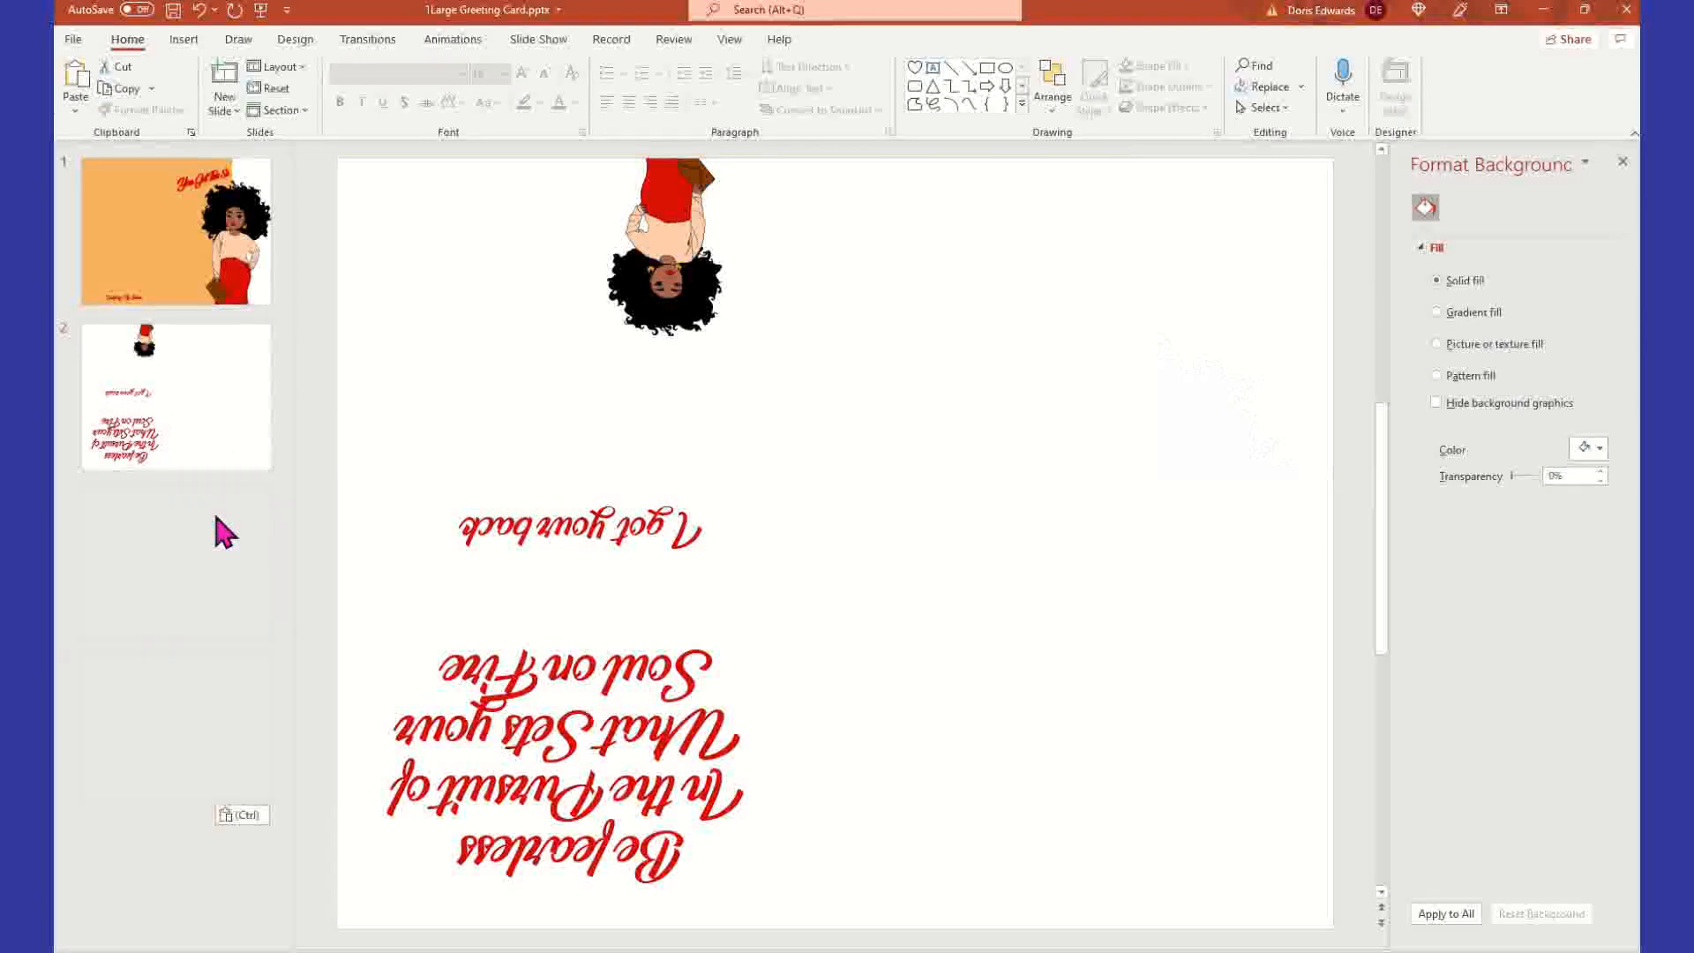
click(139, 224)
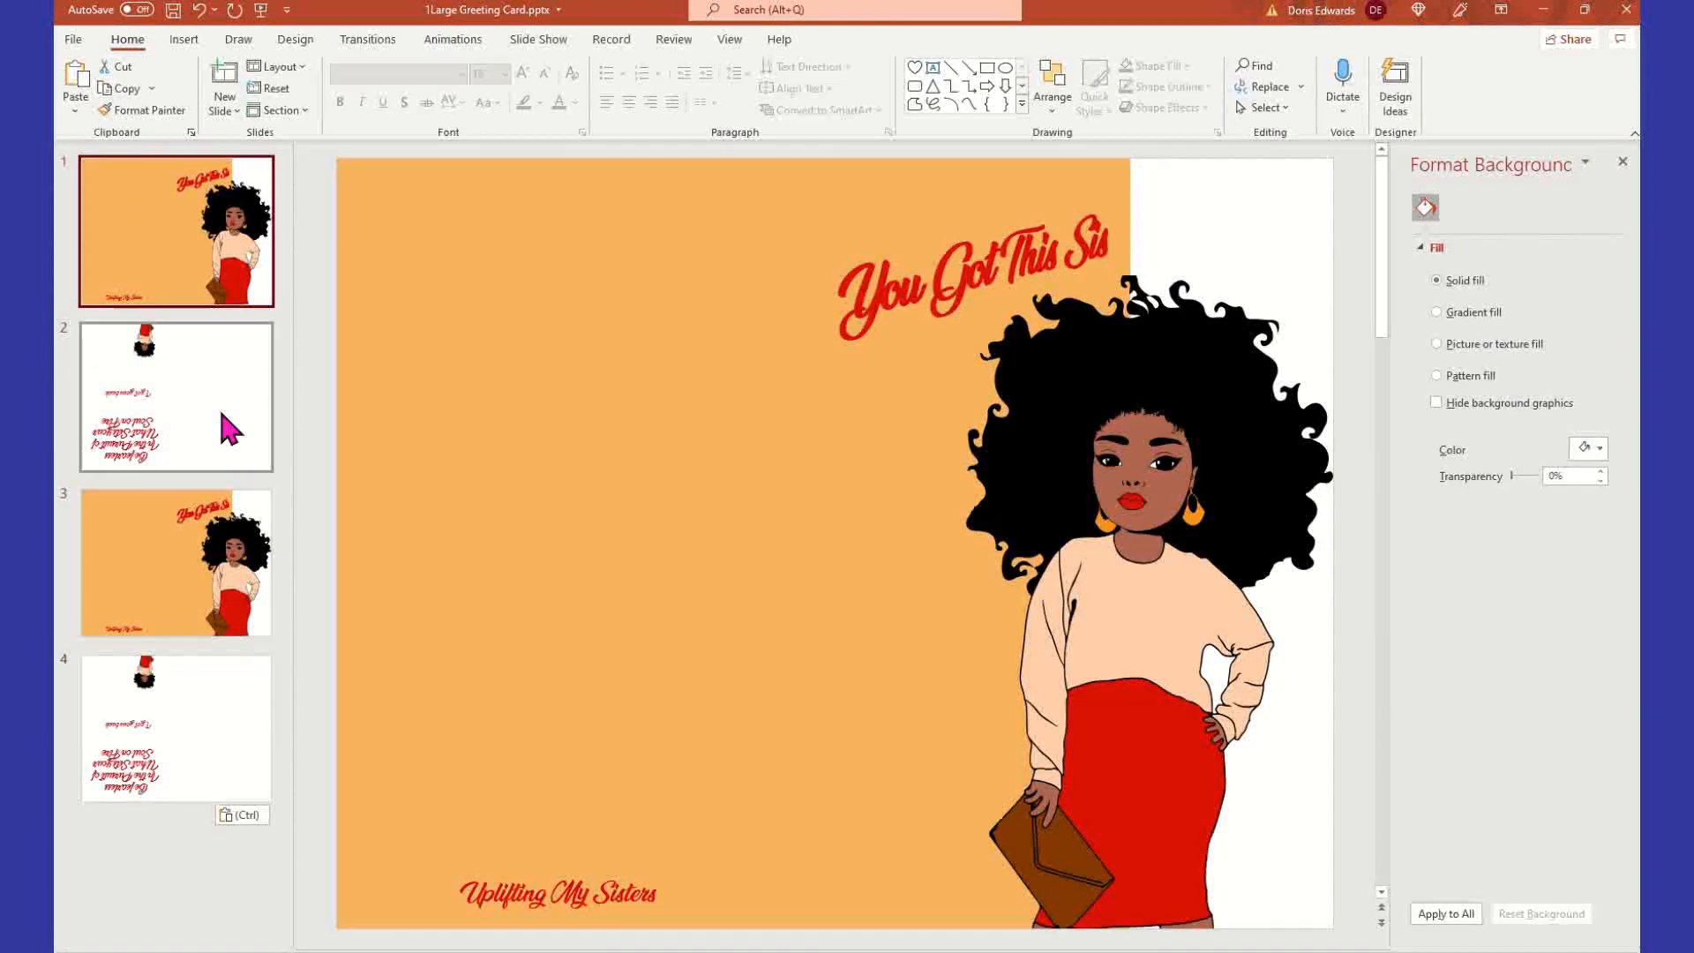
click(212, 441)
click(216, 622)
click(221, 683)
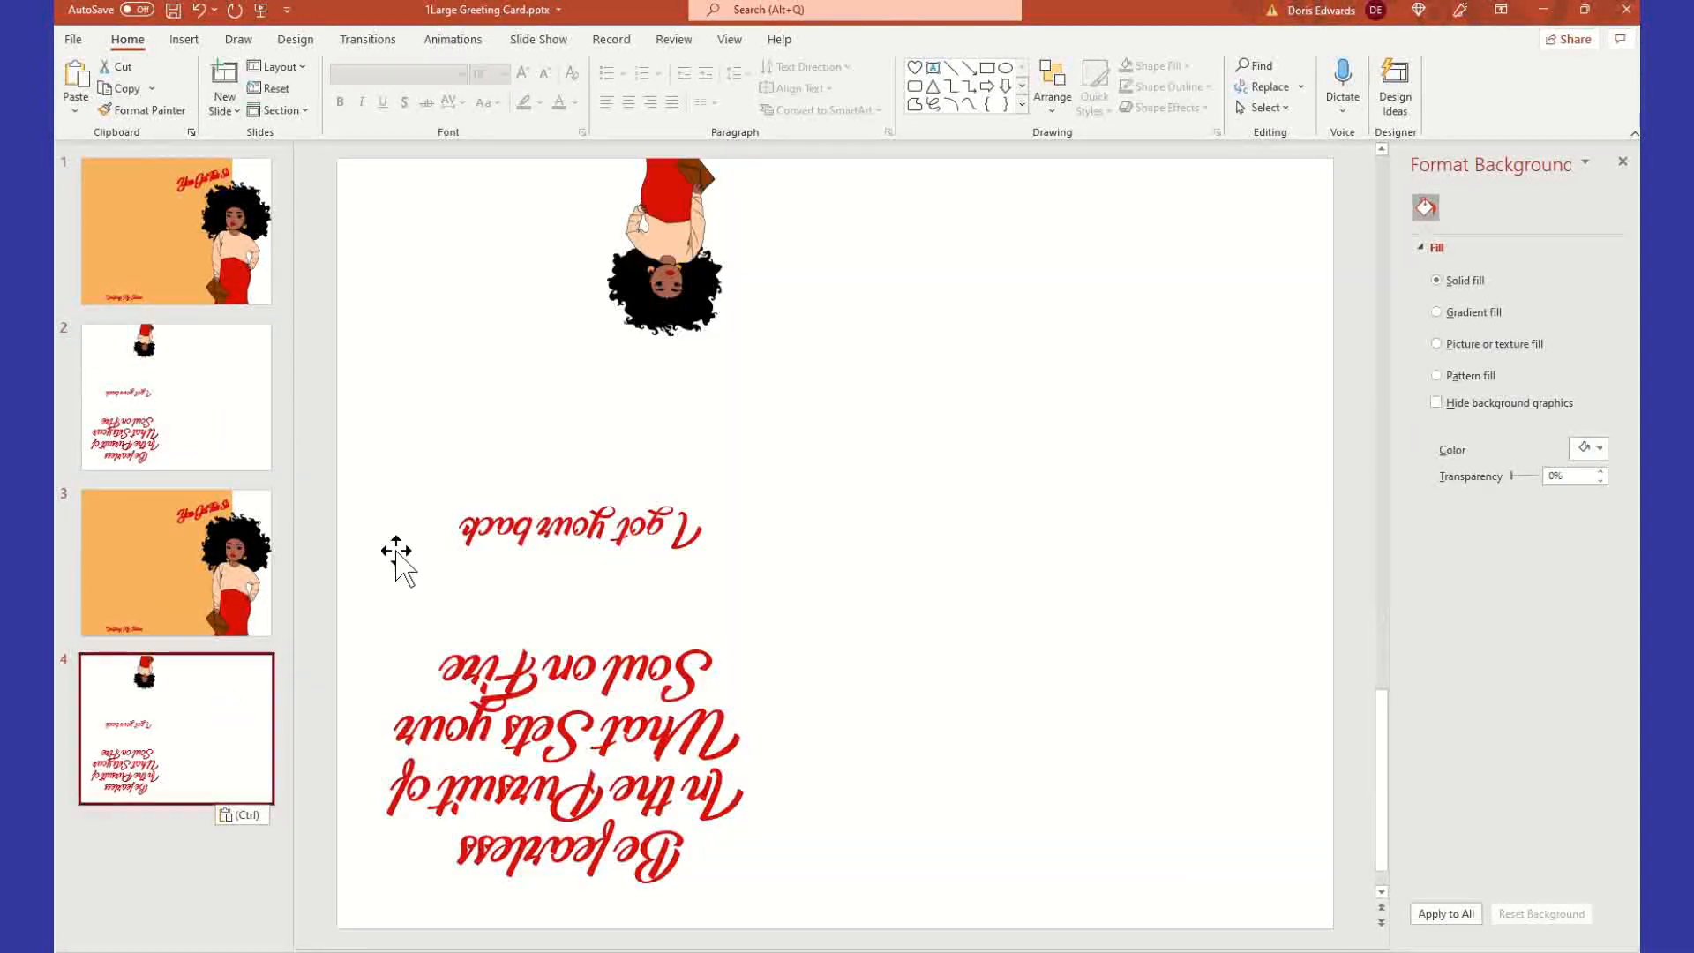
- Undo the paste of the copied slides and redo it
click(254, 263)
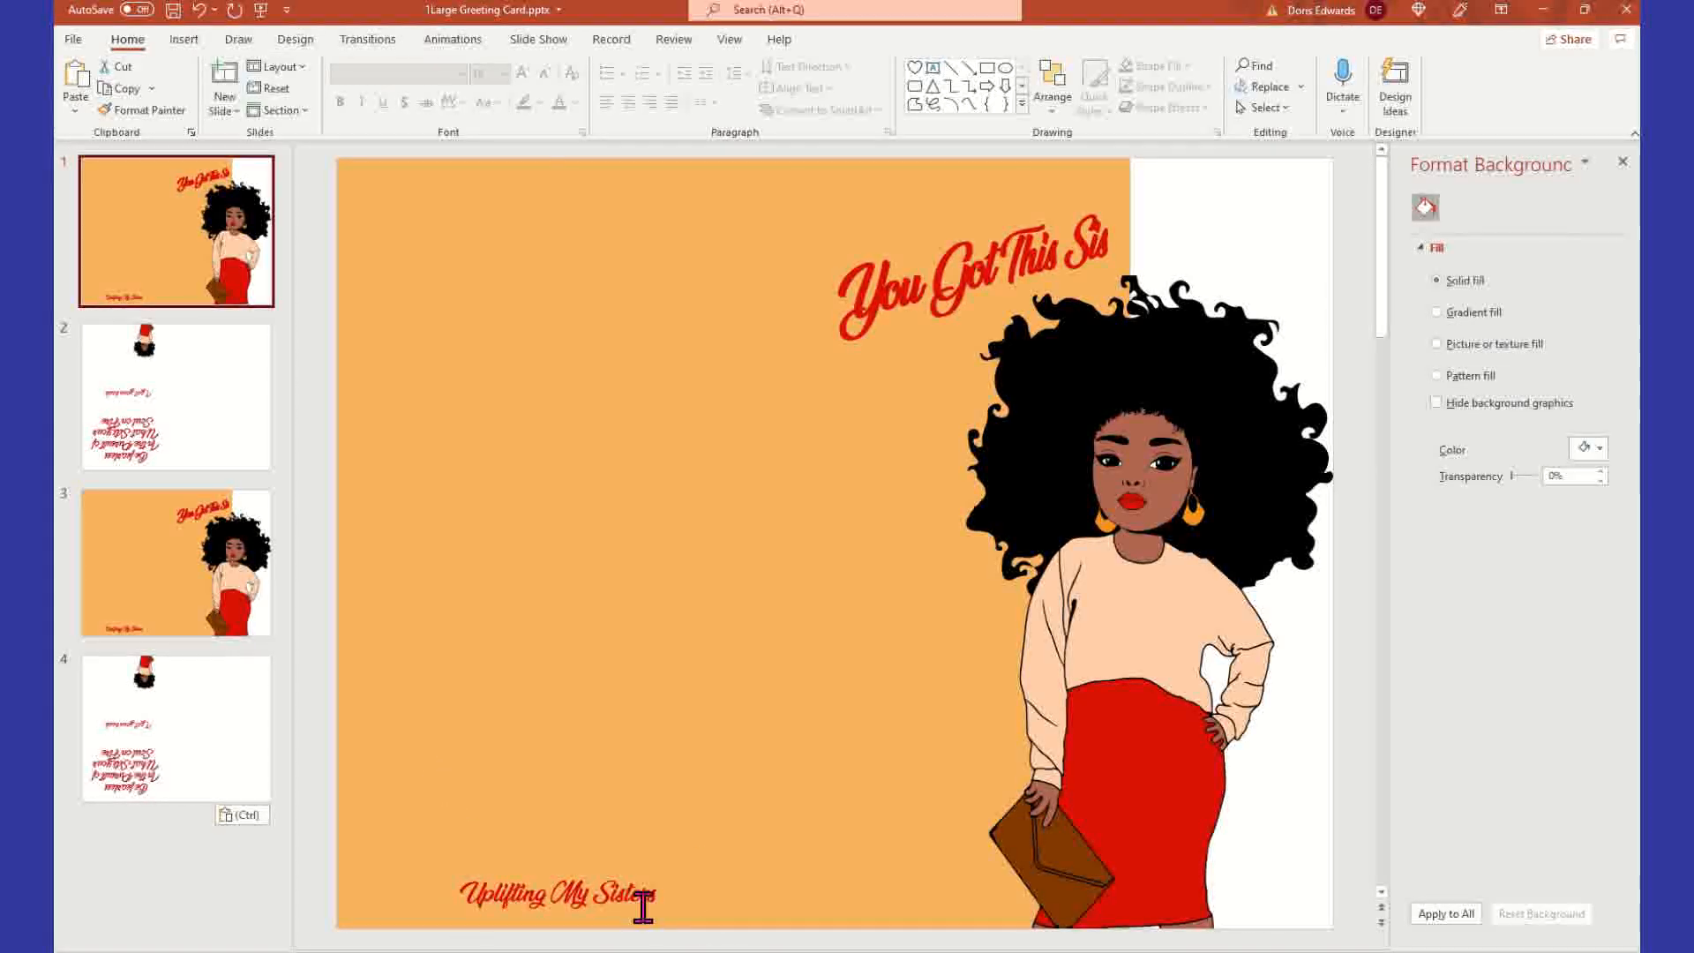
click(198, 11)
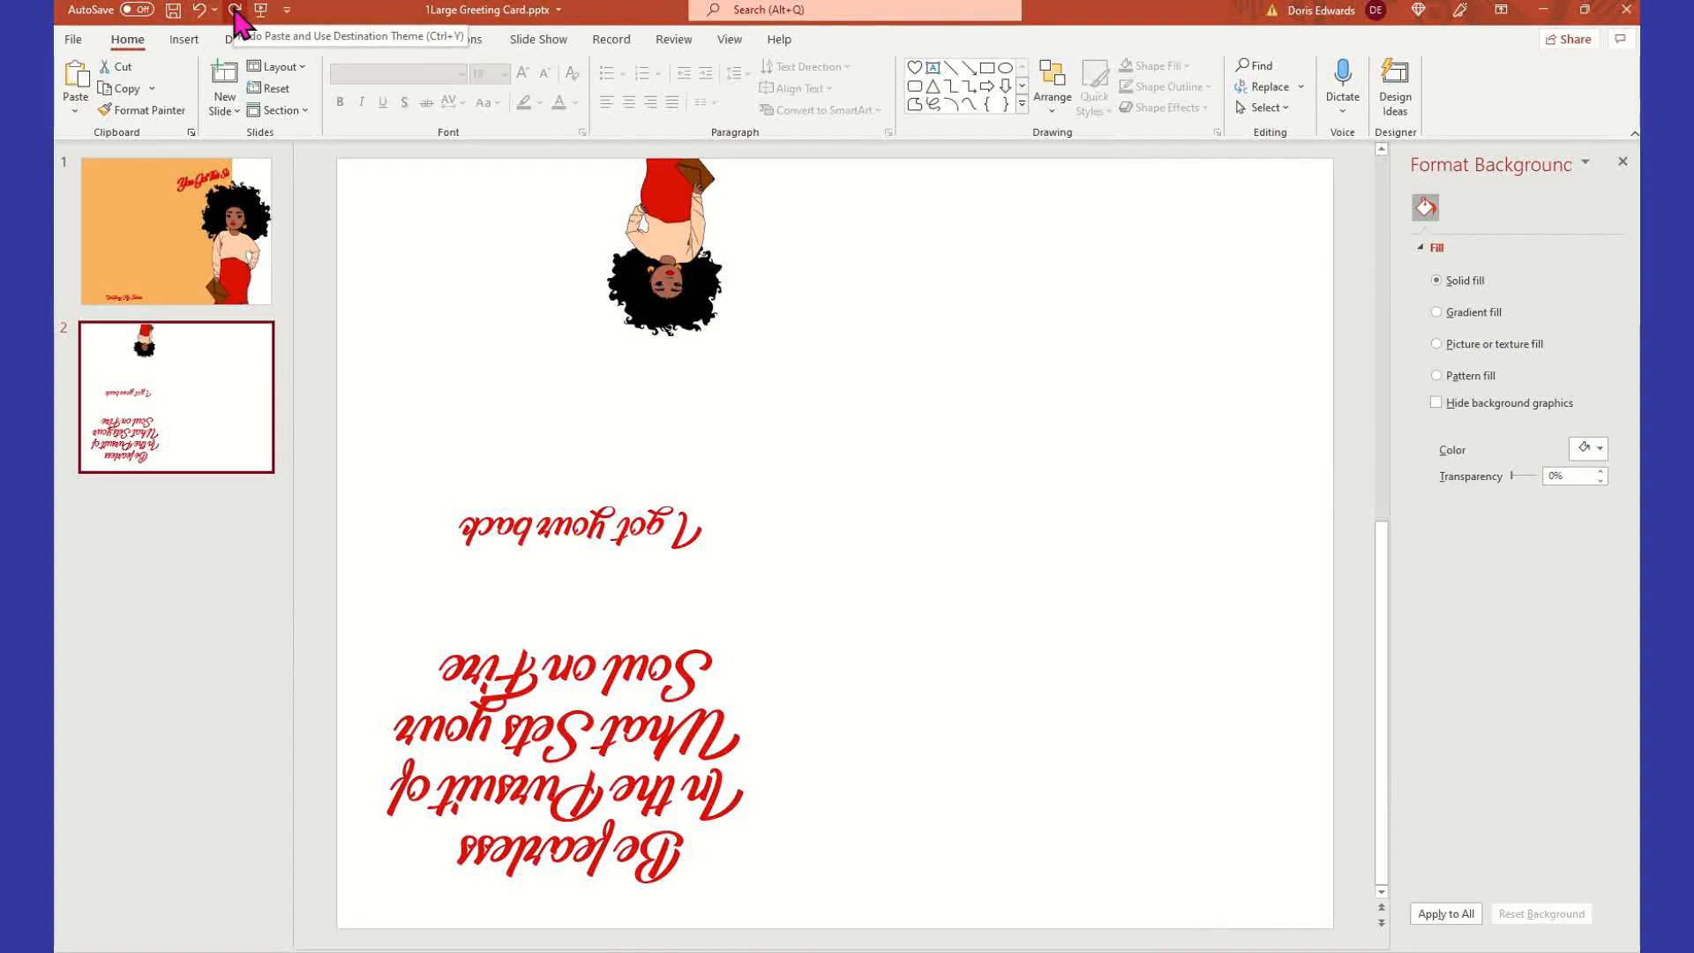
click(234, 10)
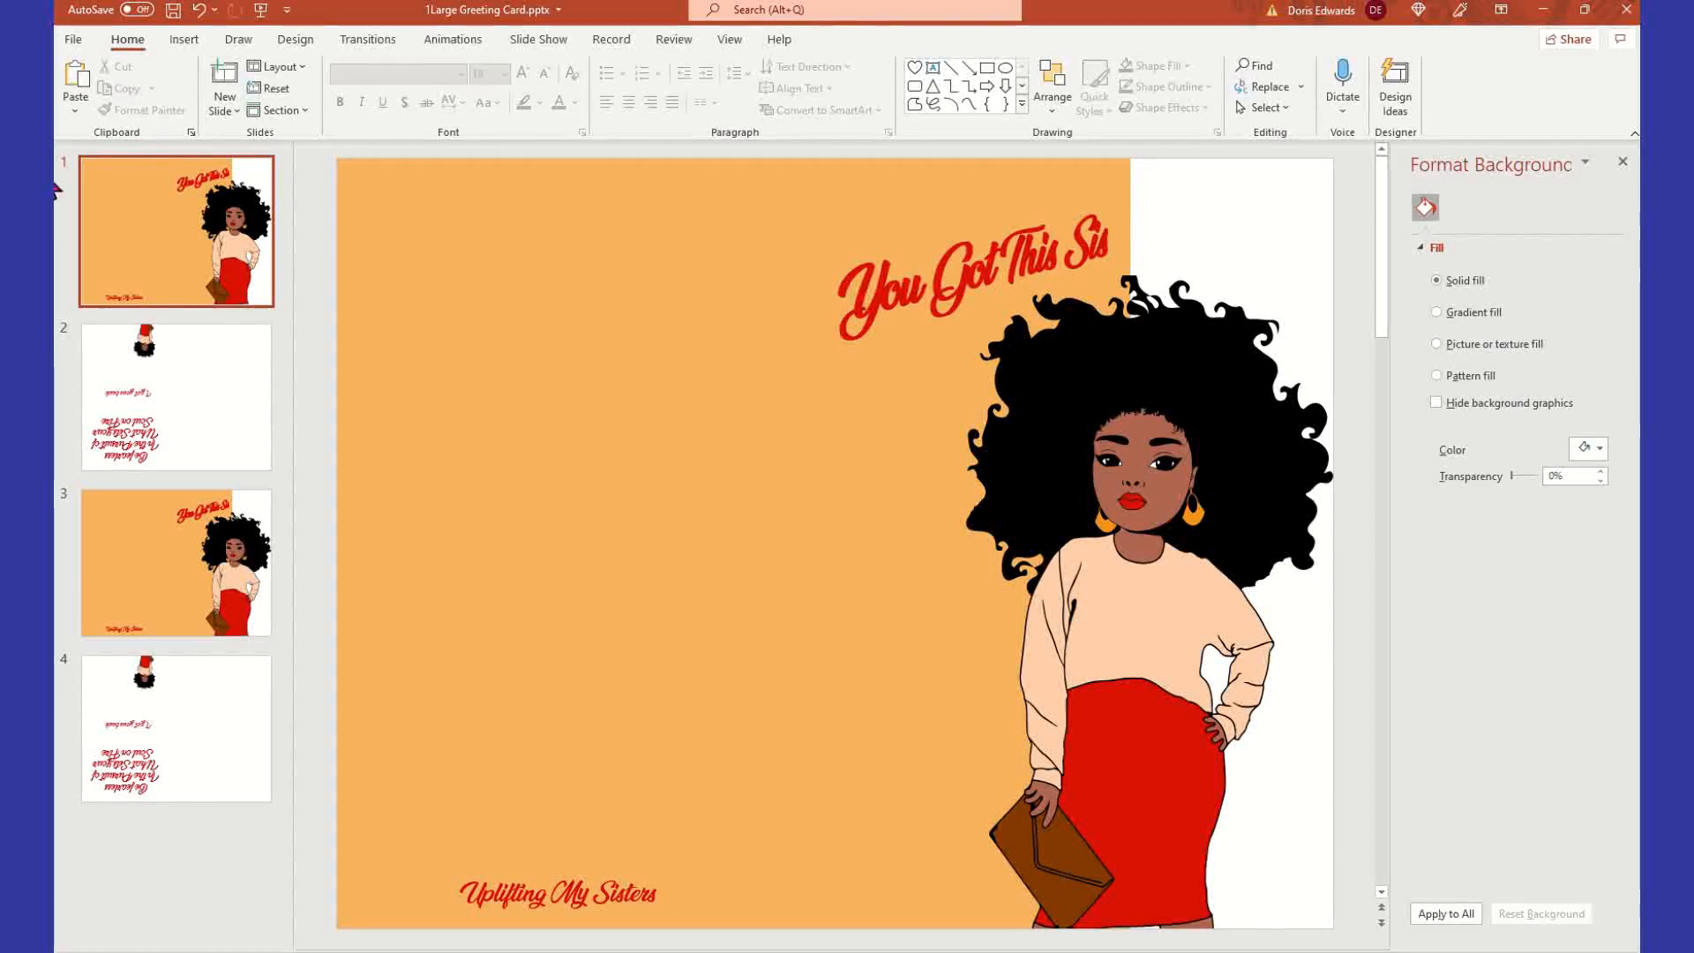
- Check the cover slide in the print preview and return to editing the slides
click(78, 43)
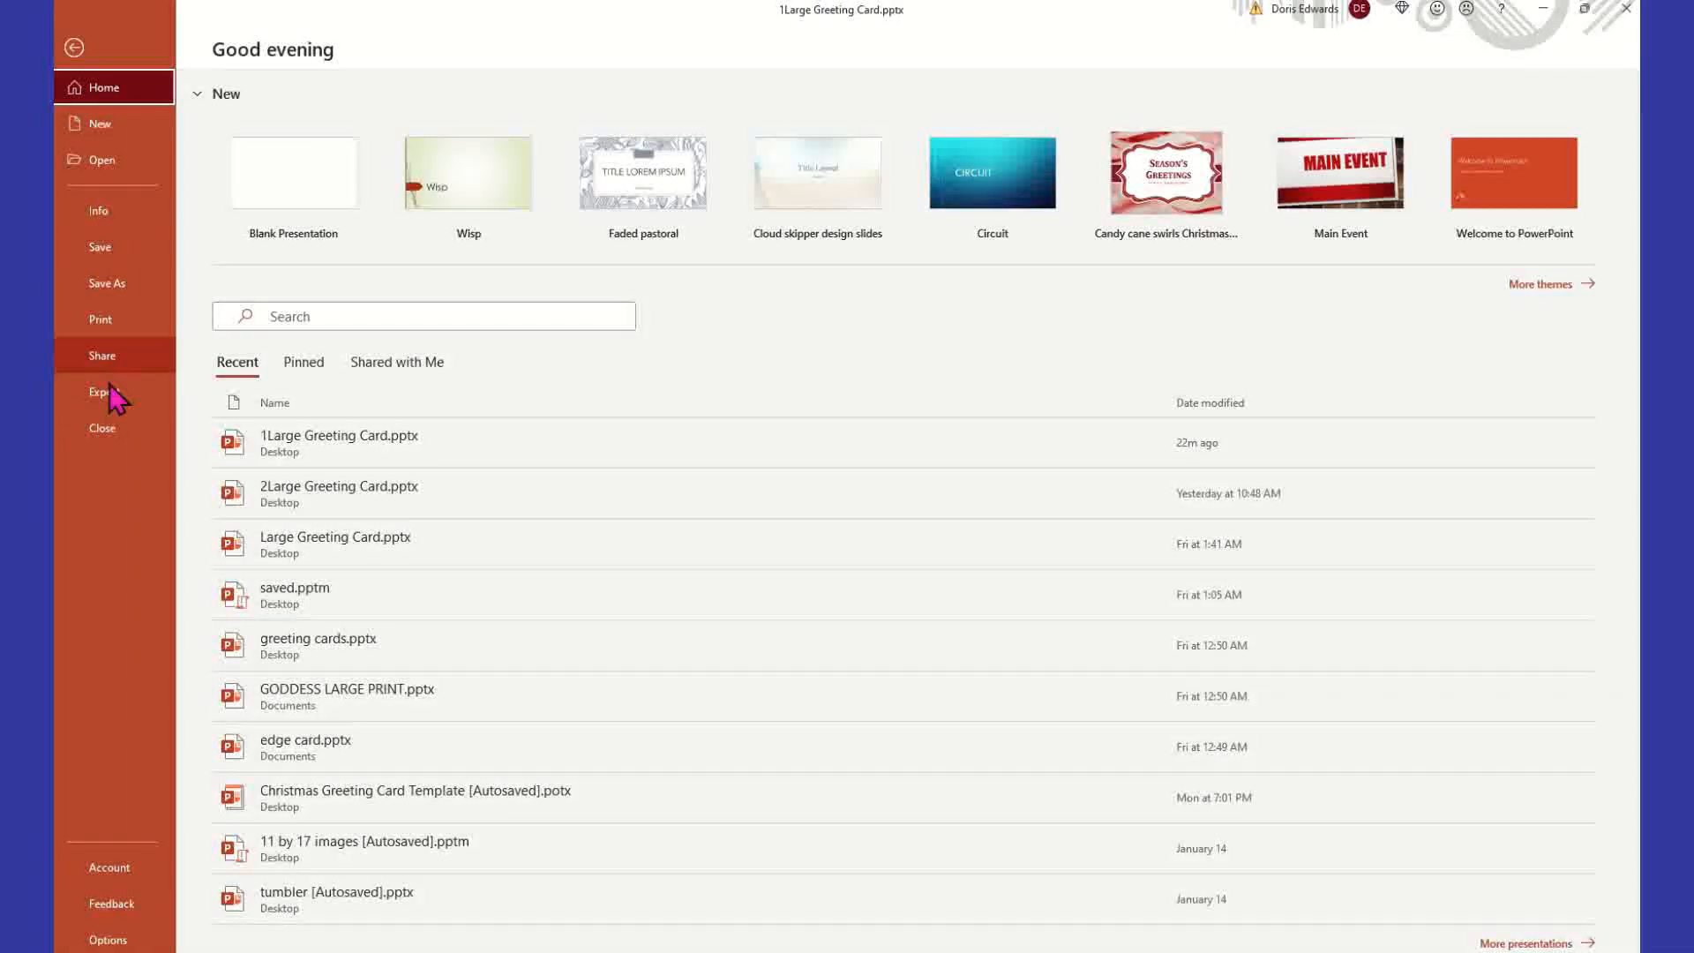
click(122, 327)
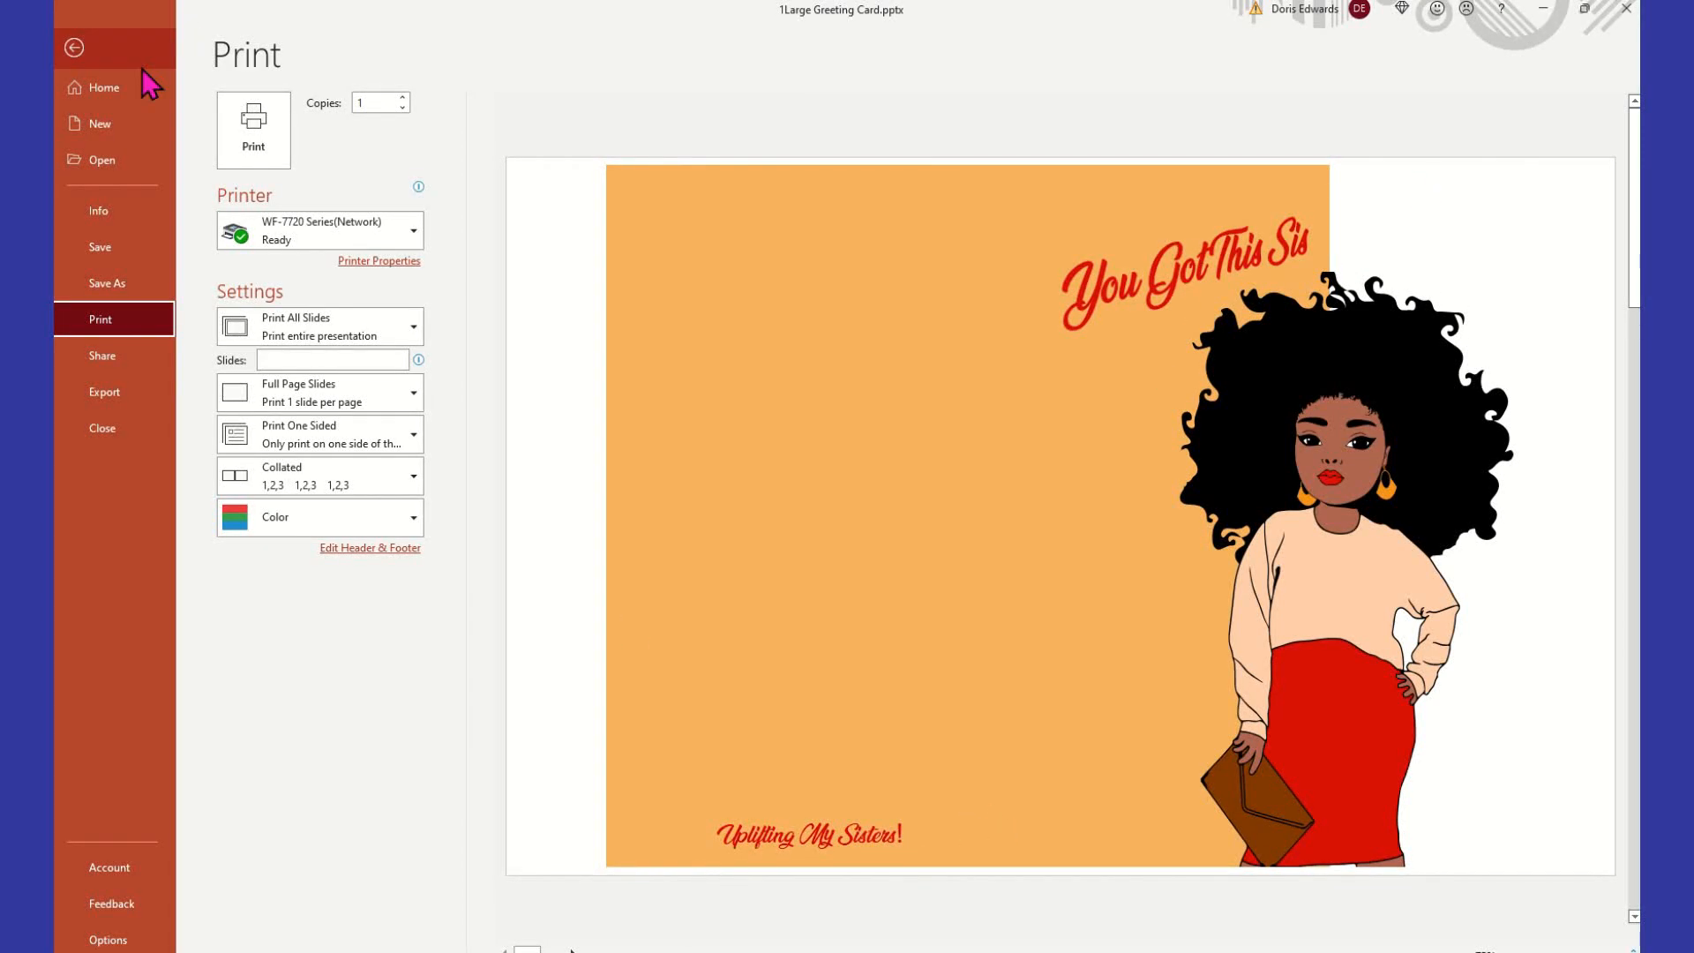
click(60, 52)
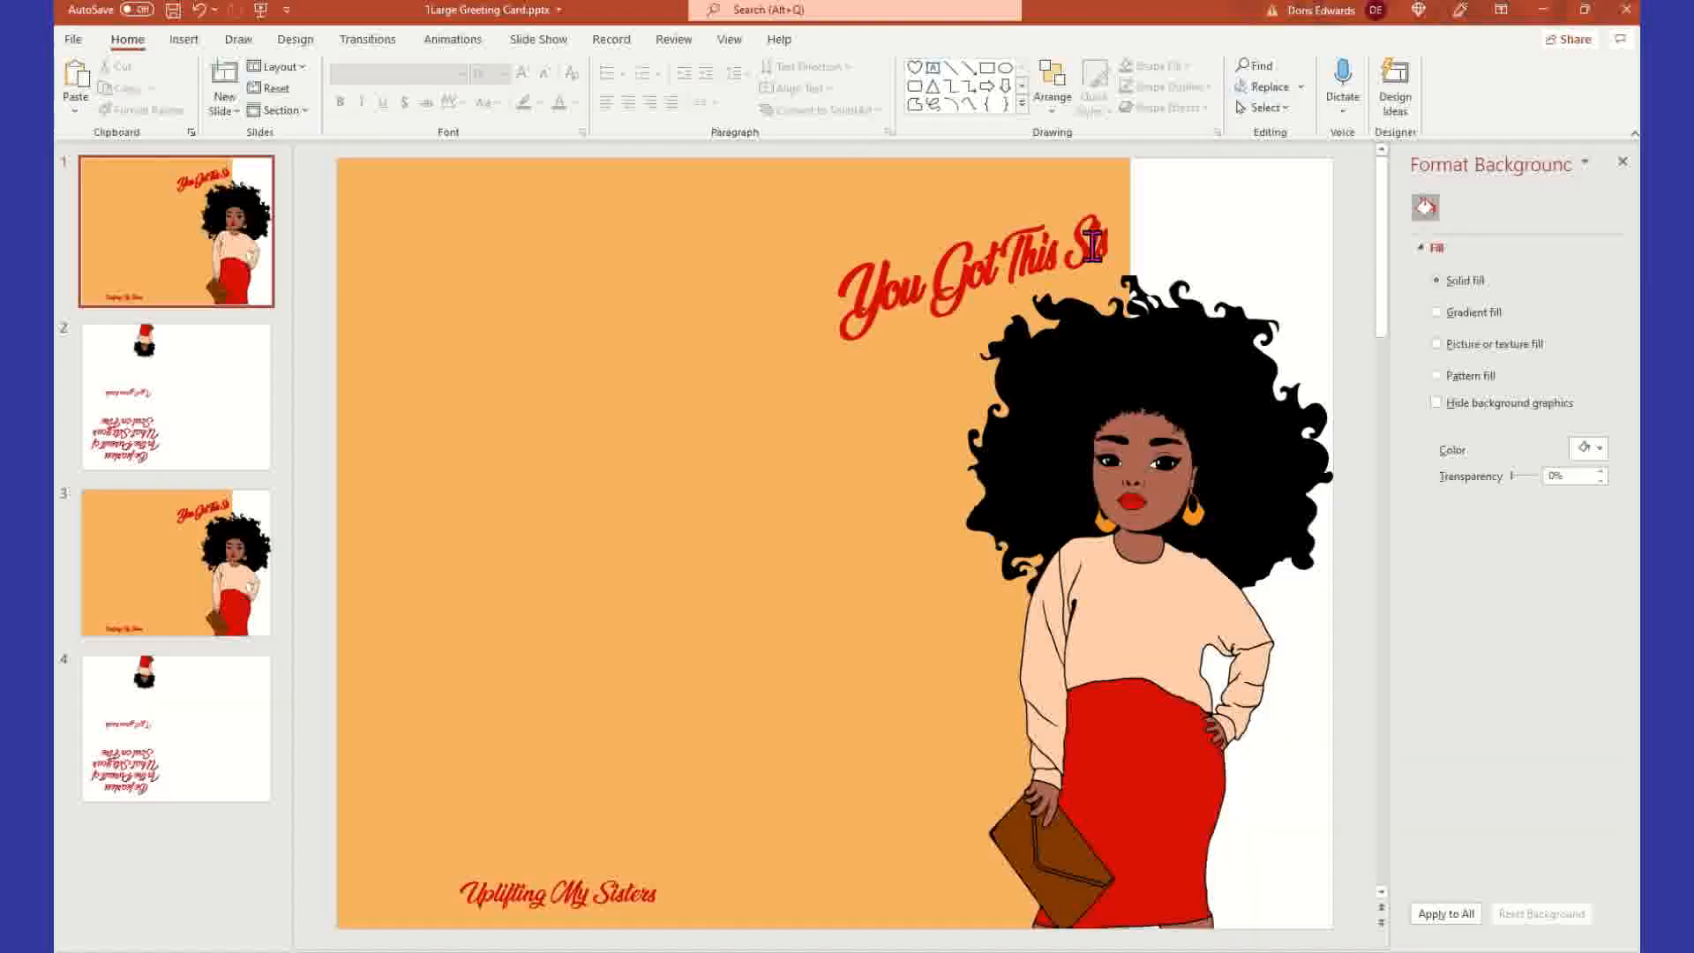
- Add an exclamation mark after "Sis" in the cover title and widen its text box so the title fits on one line
click(1099, 228)
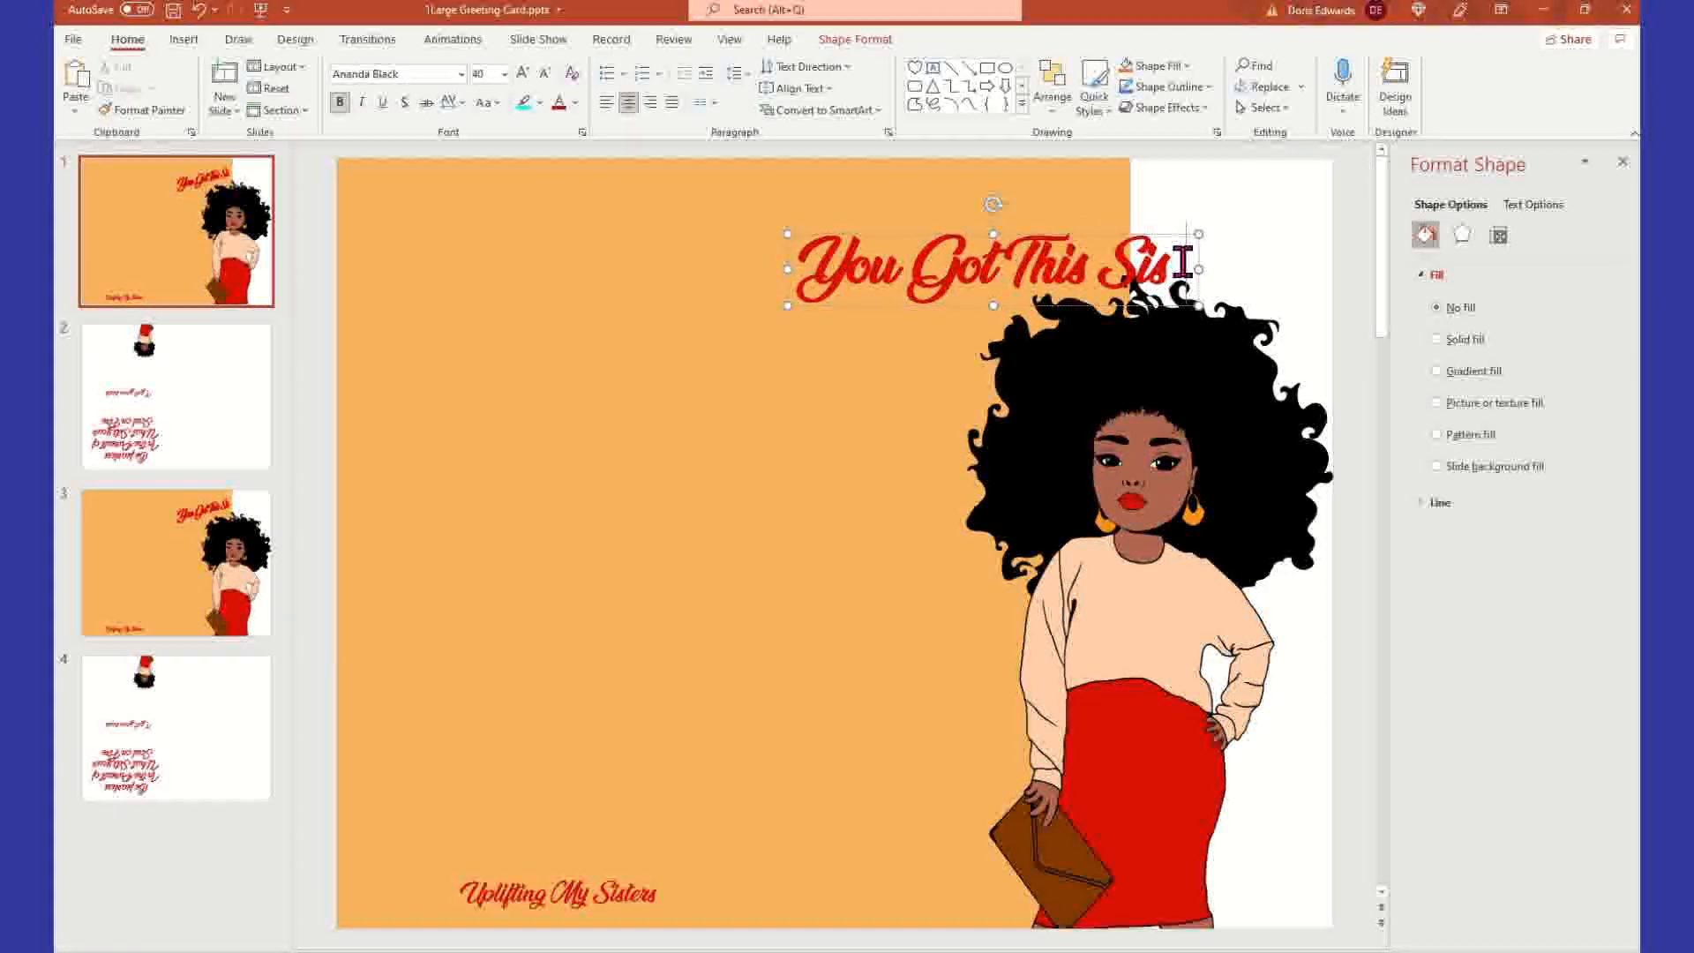
key(ctrl+z)
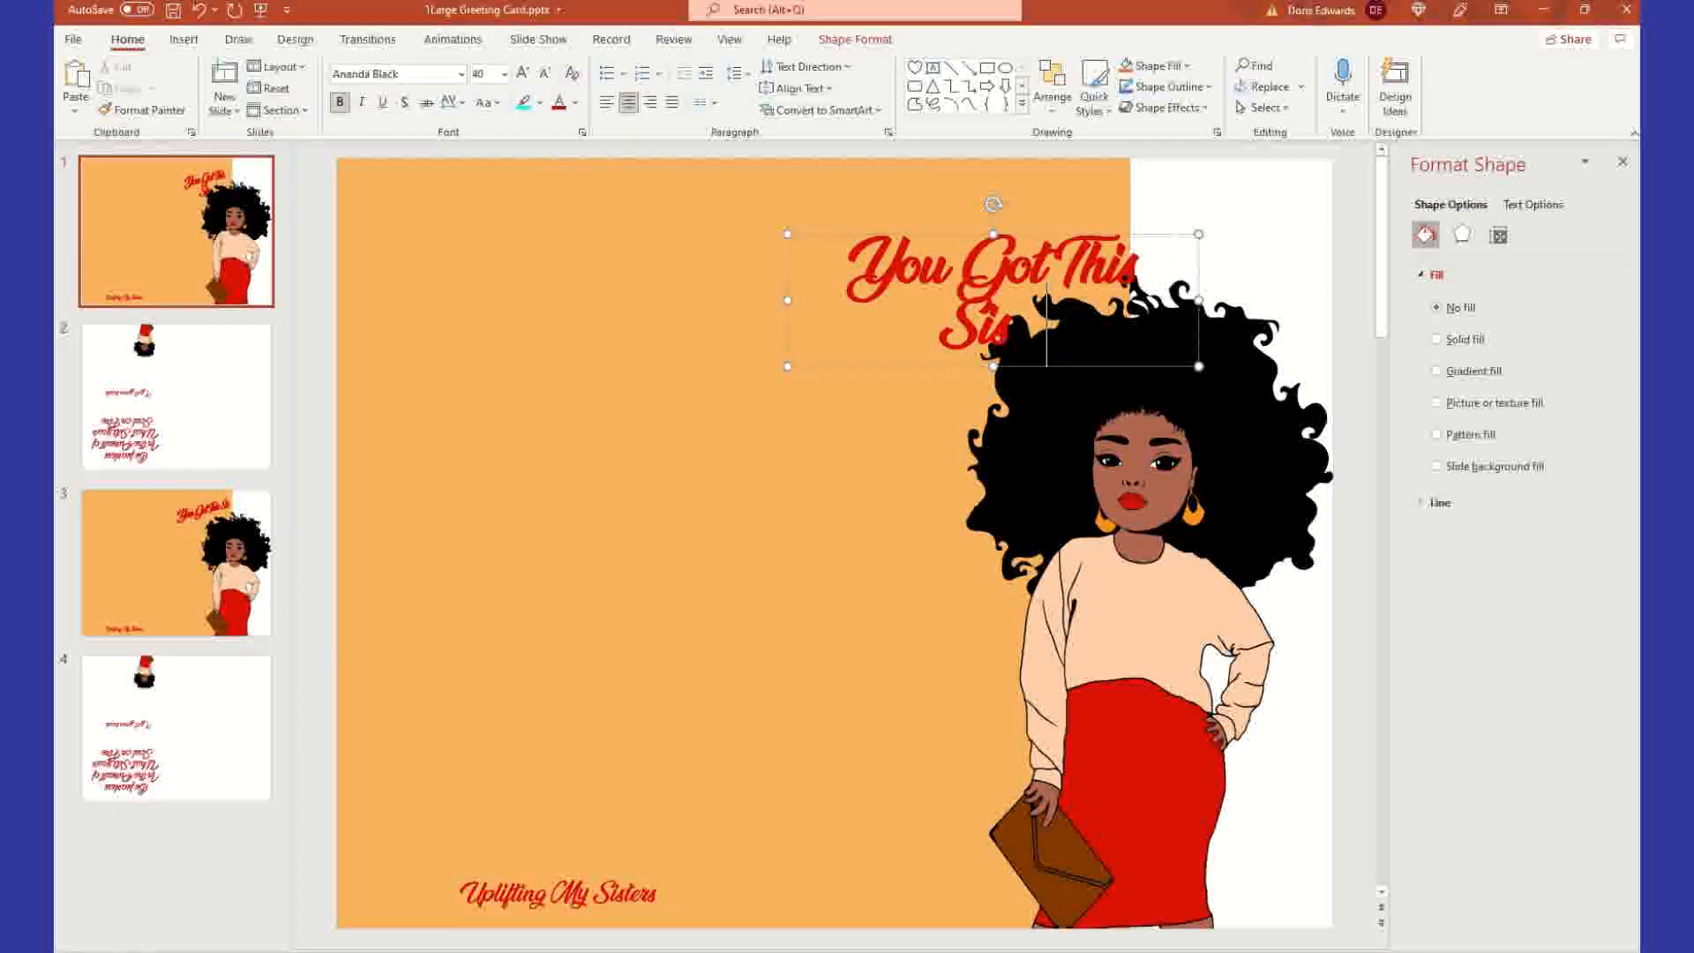
click(1225, 285)
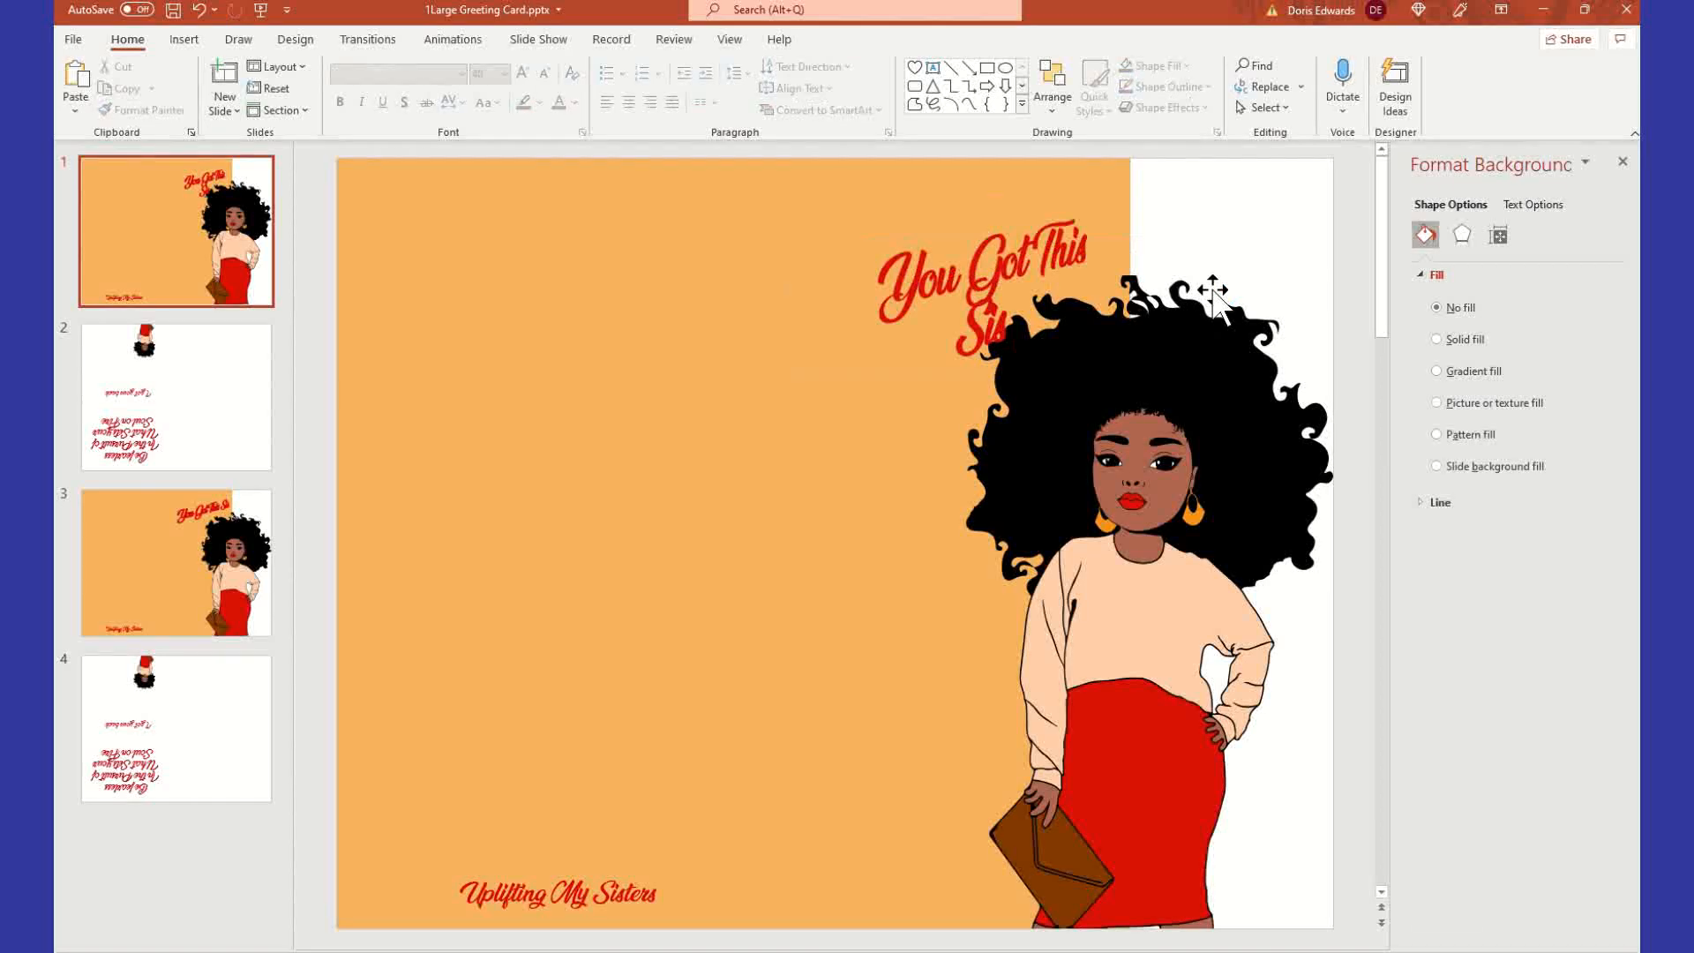
click(1067, 269)
drag(1199, 300, 1219, 301)
click(1246, 177)
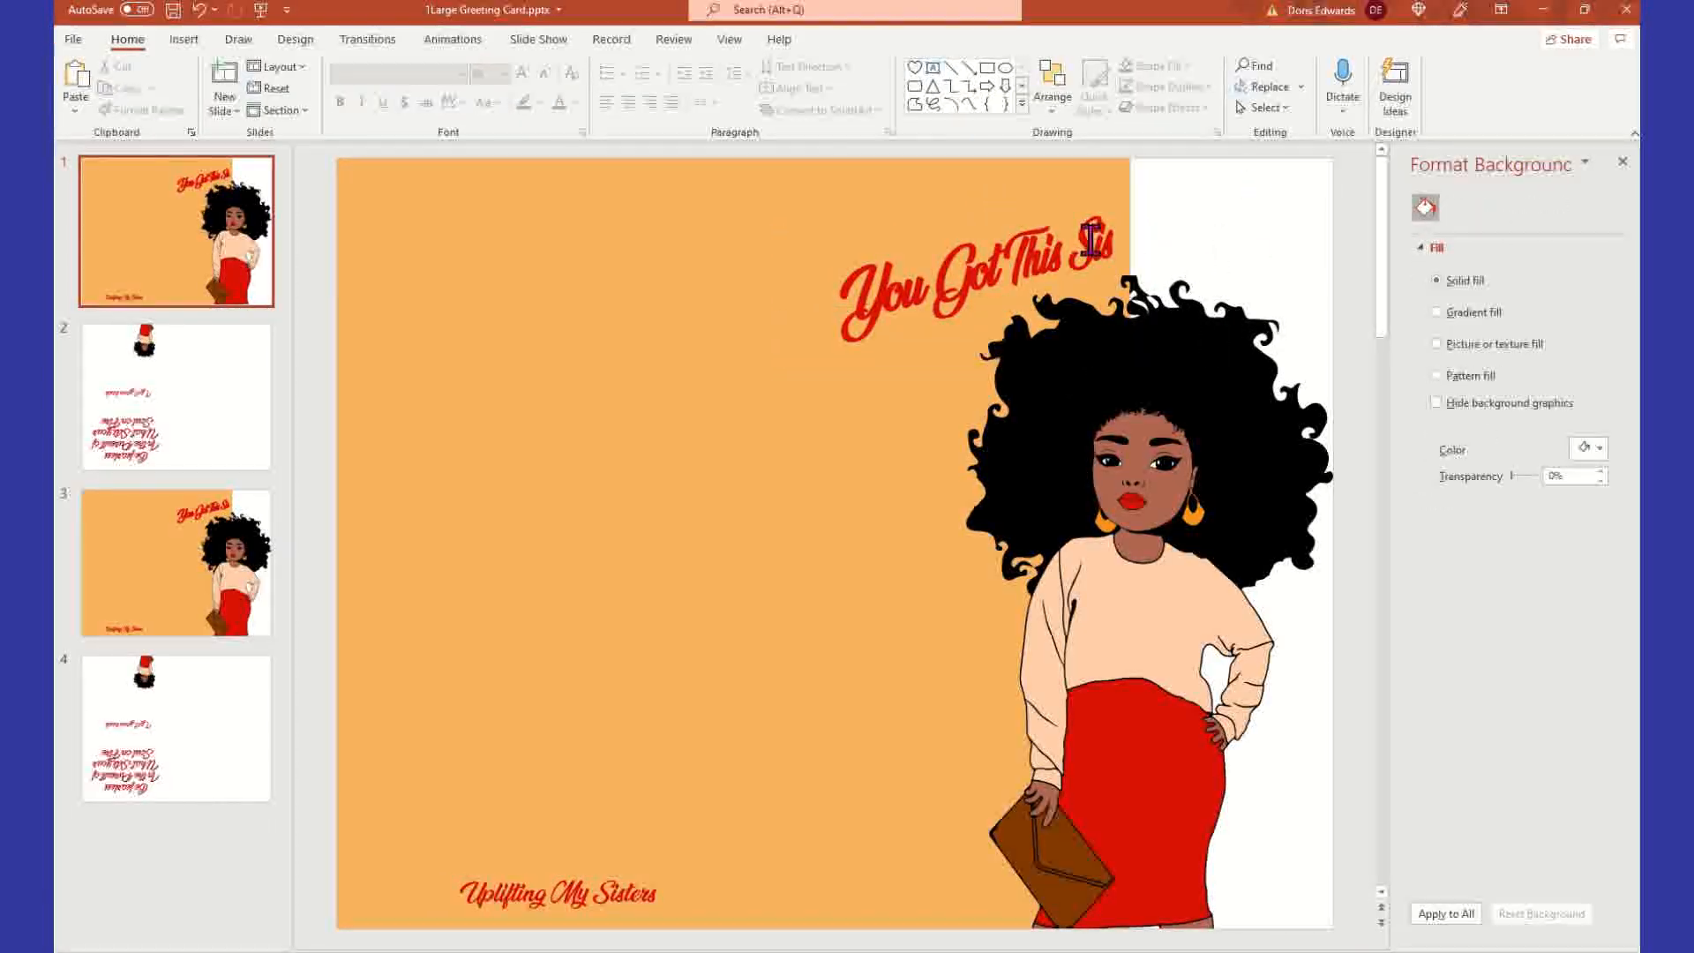
click(1081, 265)
click(1246, 198)
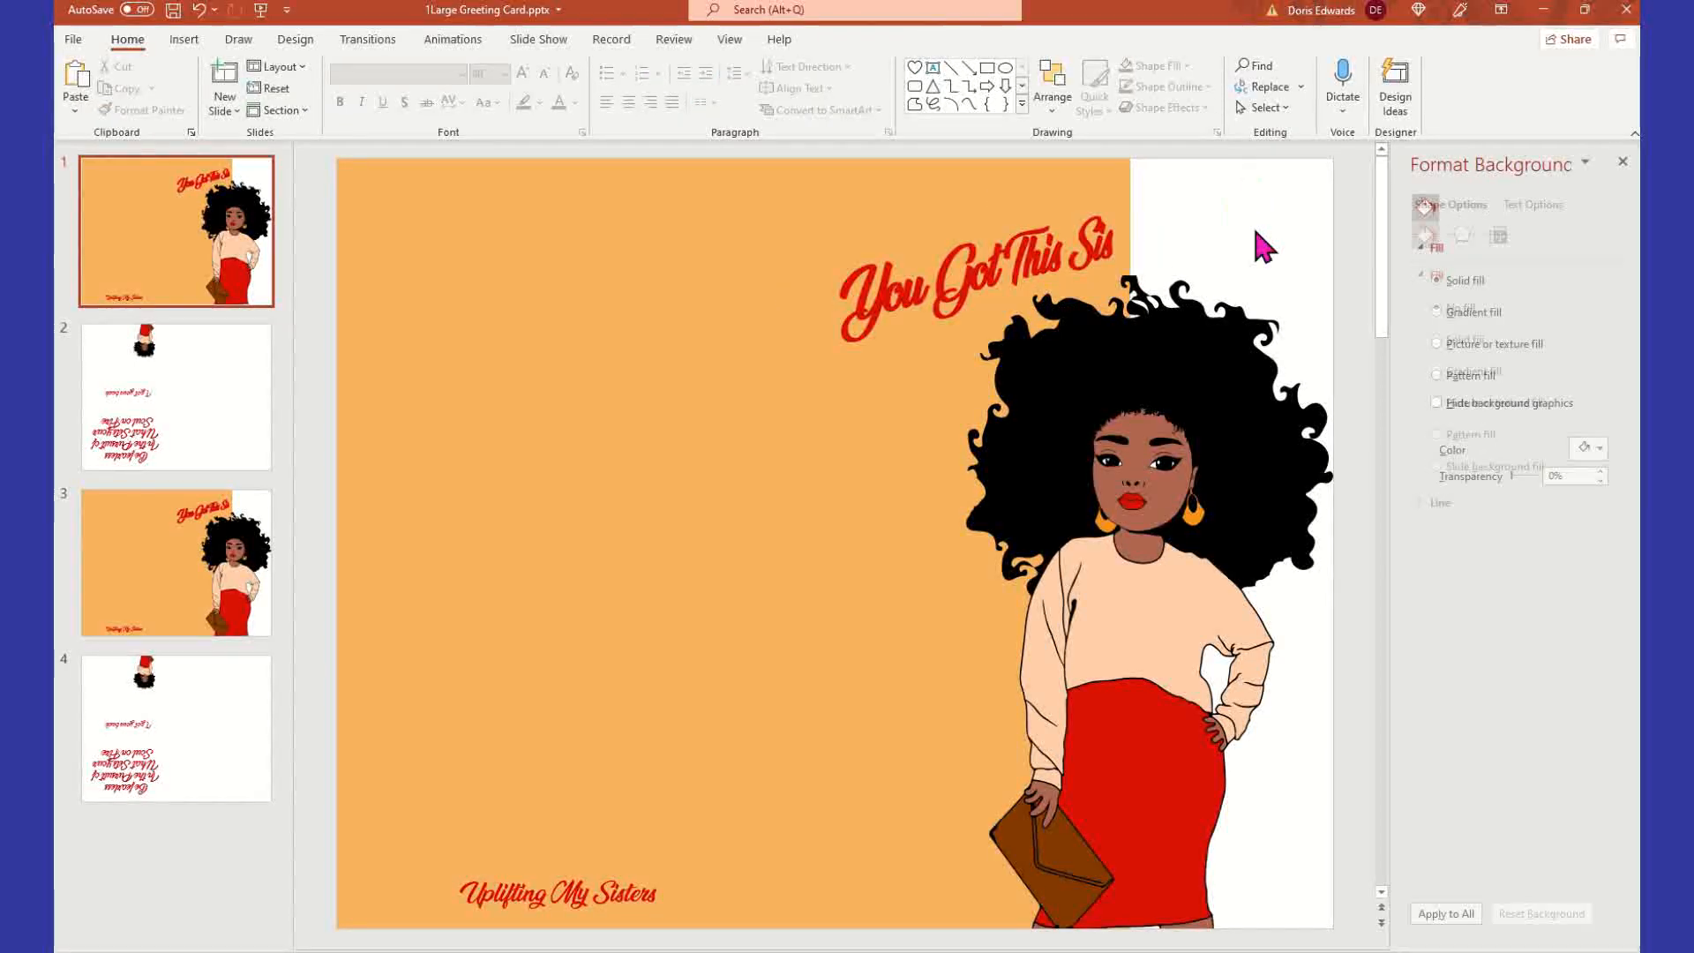
- Inspect the end of the cover title in the print preview, then go back to the slide
click(77, 42)
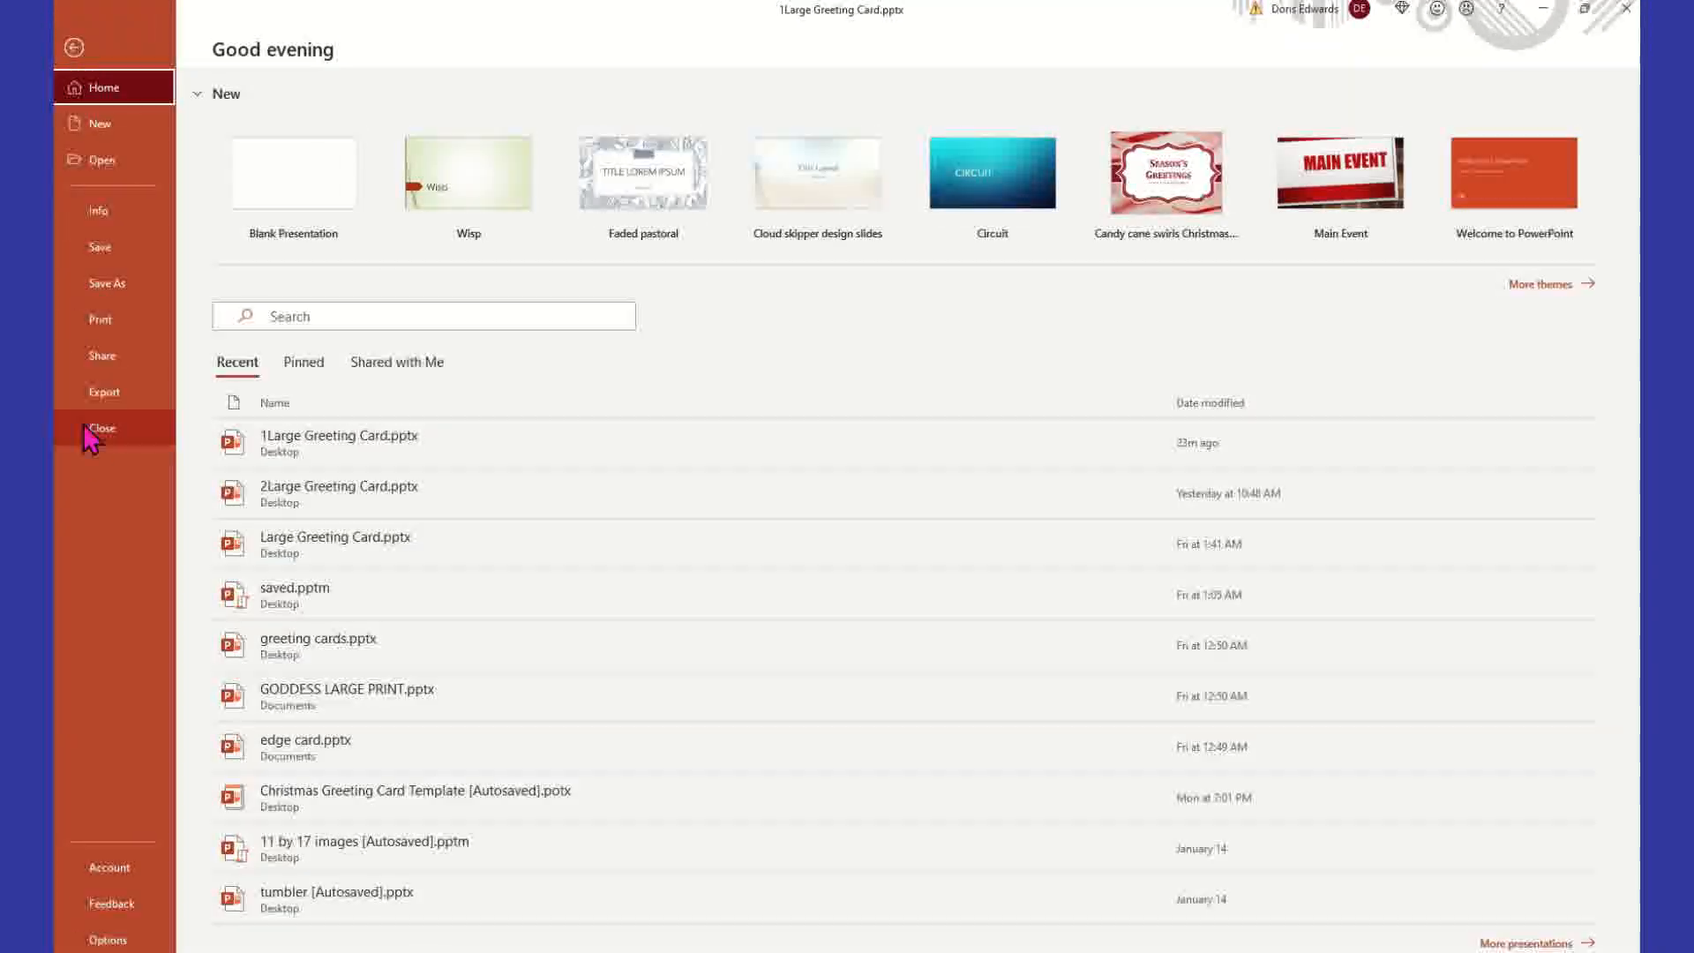
click(115, 321)
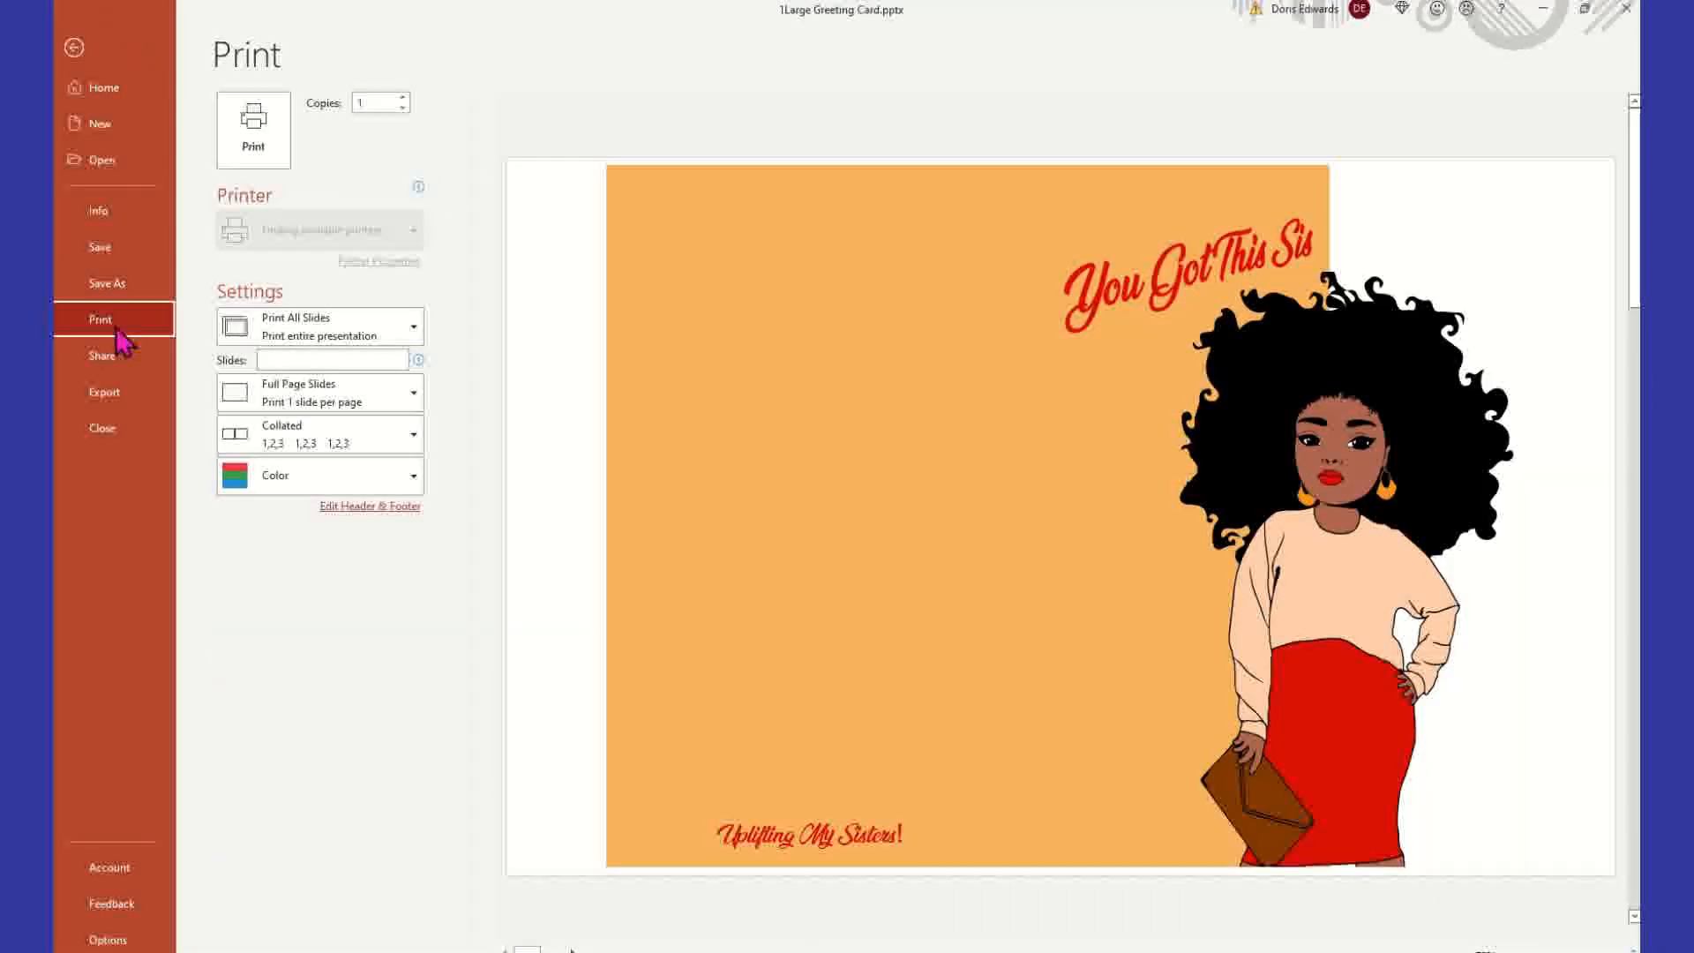
click(1193, 305)
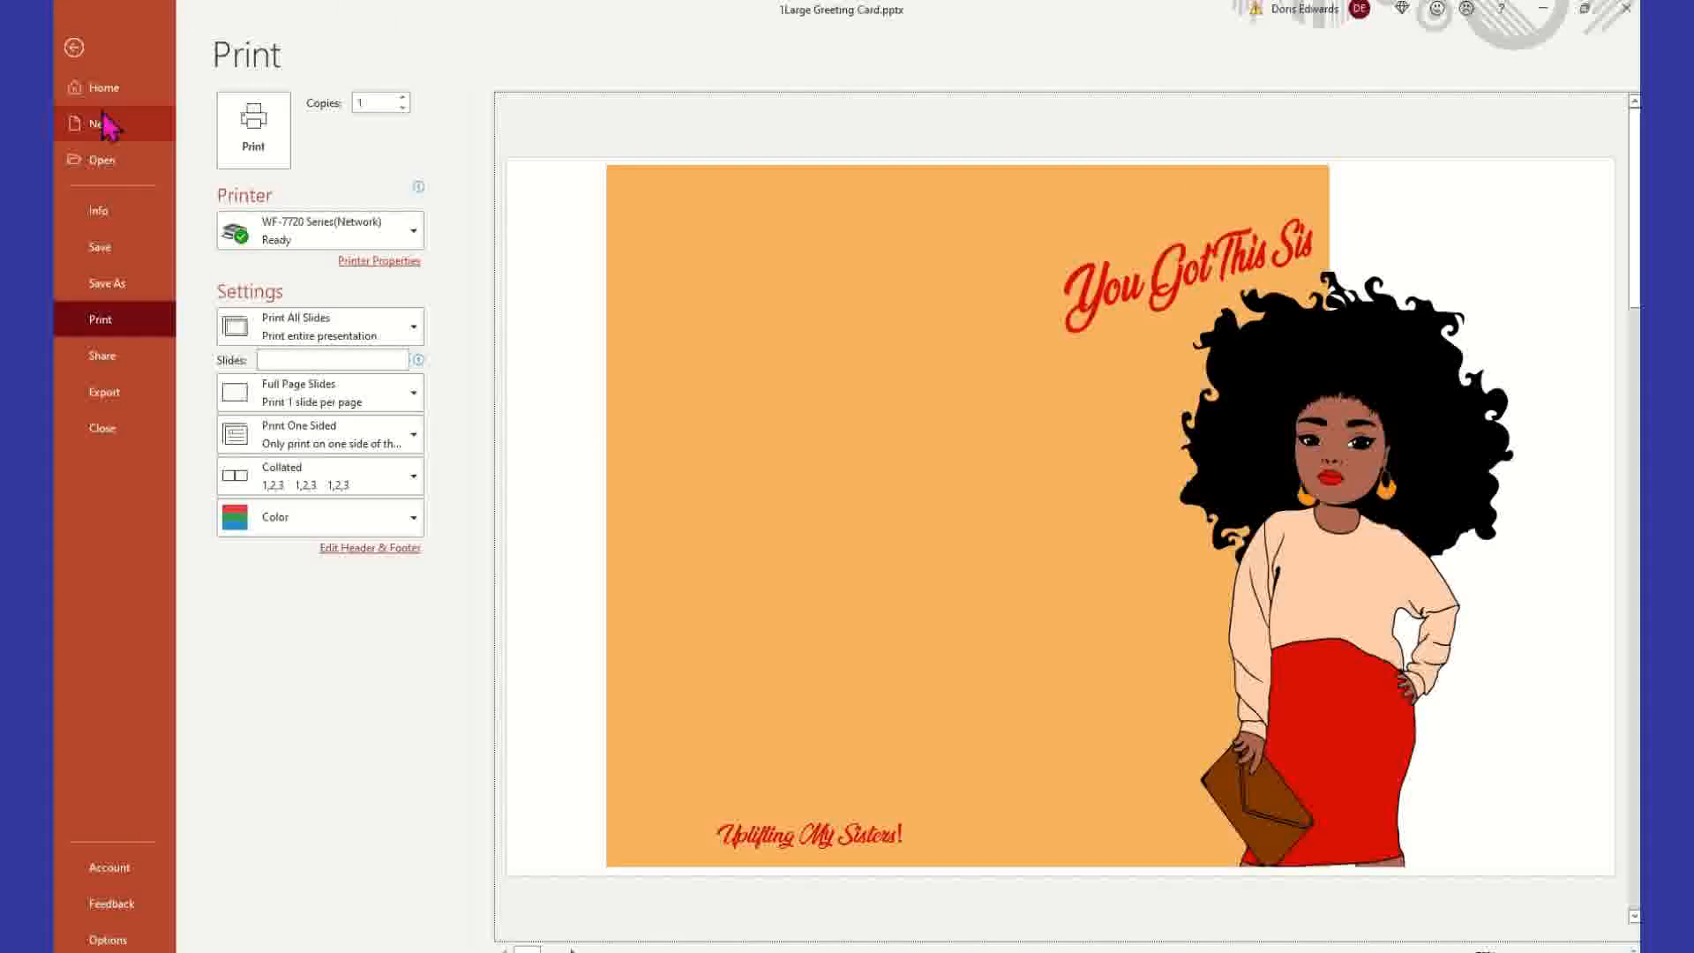
click(74, 47)
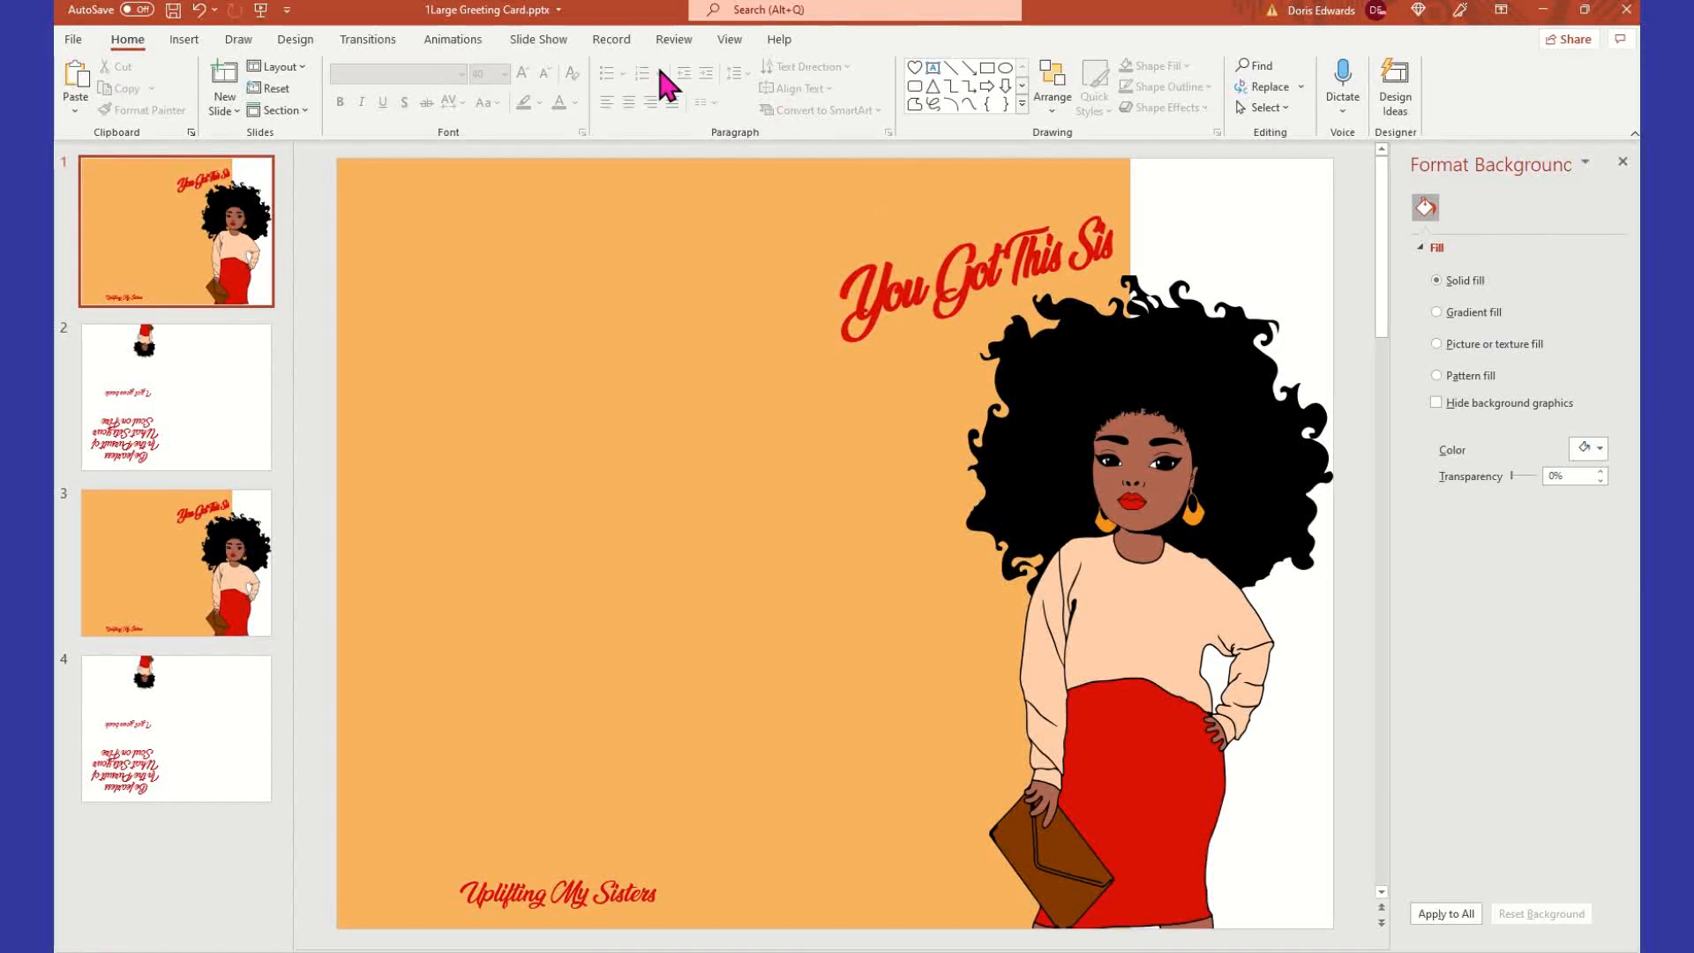
- Move the "You Got This Sis" title slightly left and up, away from the right edge of the orange panel
click(990, 281)
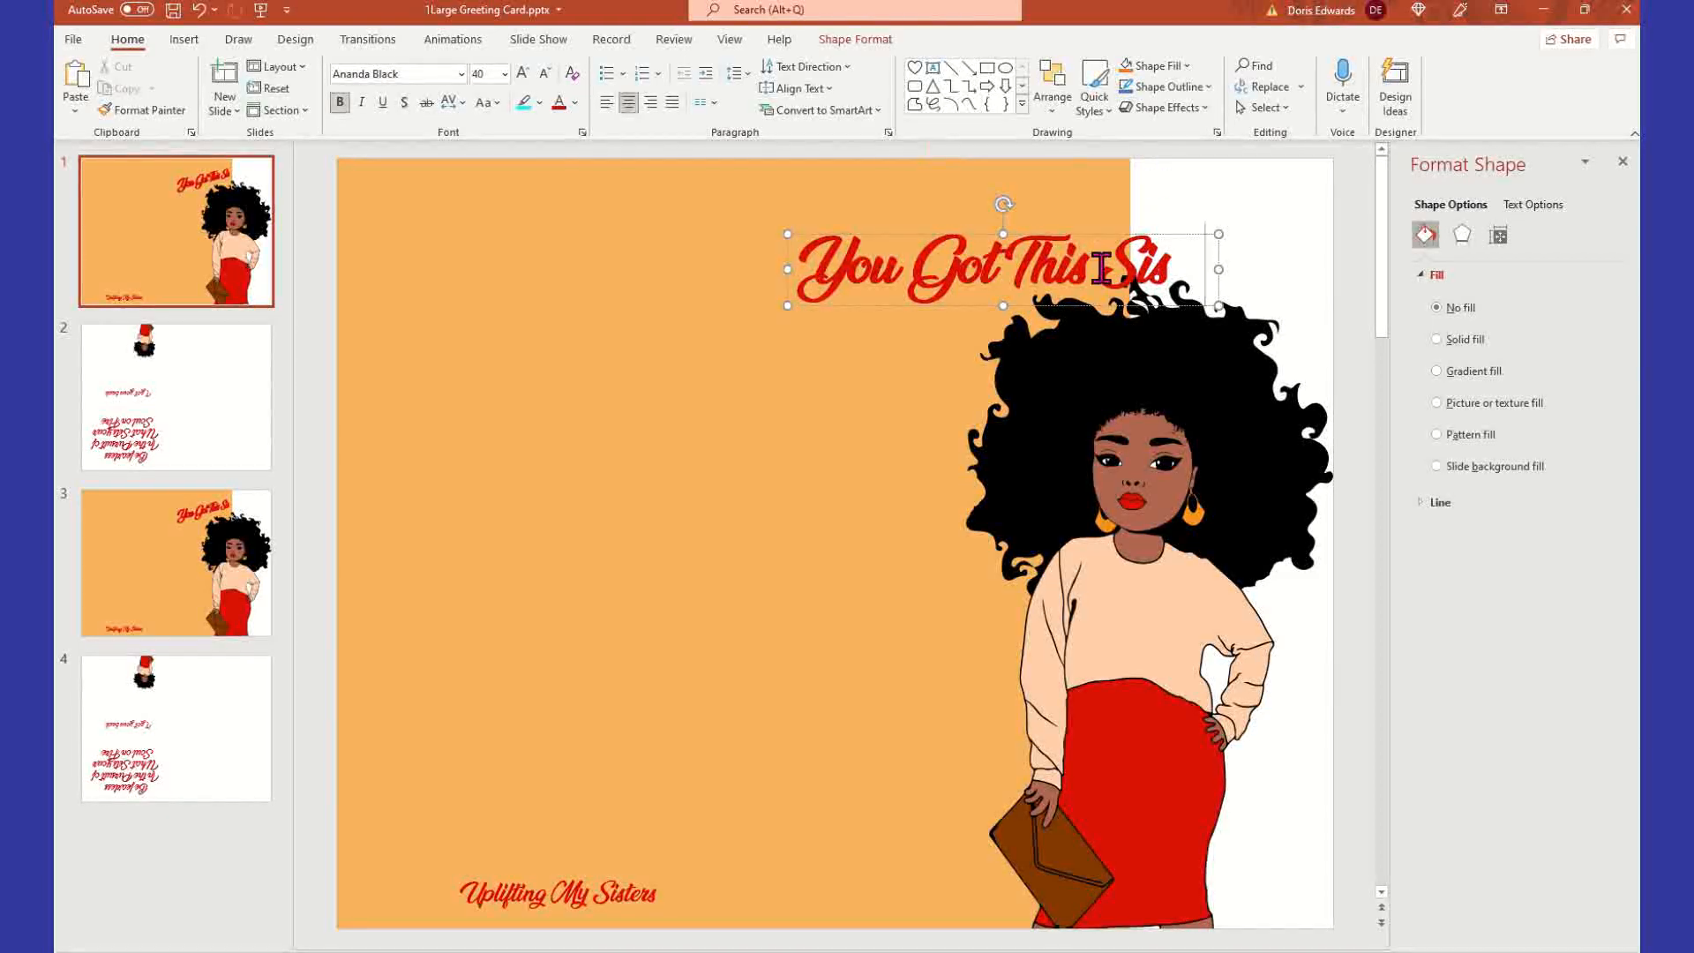
double_click(1206, 266)
click(1207, 267)
click(1219, 279)
drag(1159, 239, 1114, 229)
click(1030, 237)
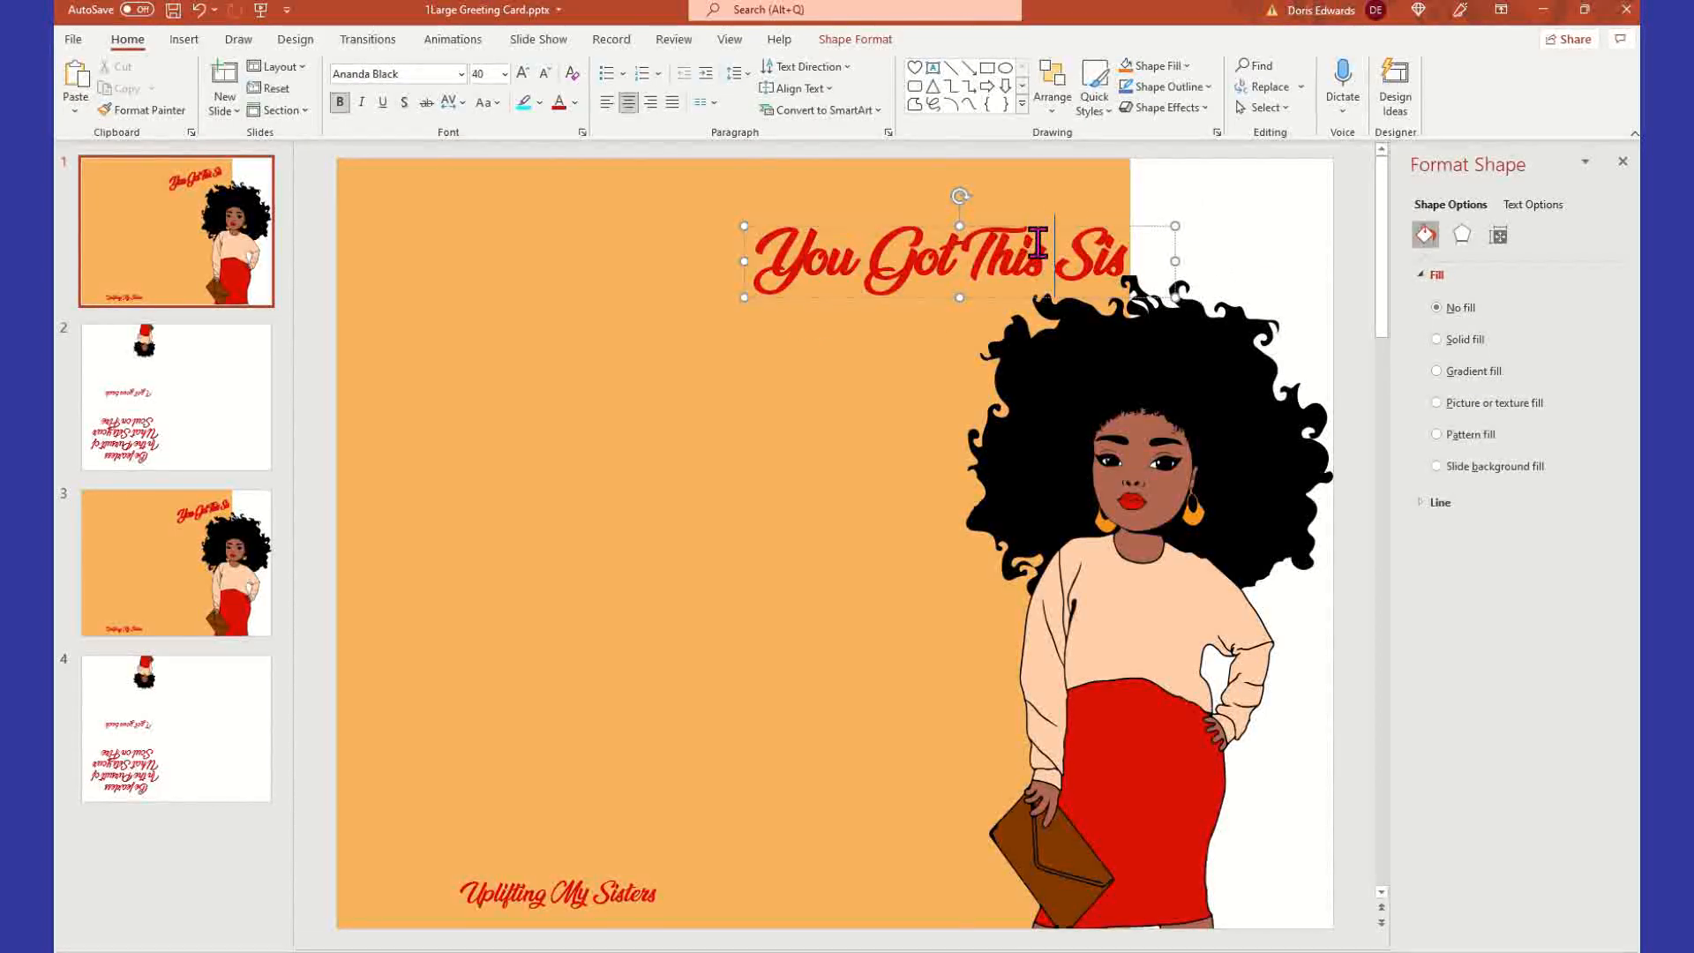
double_click(1108, 243)
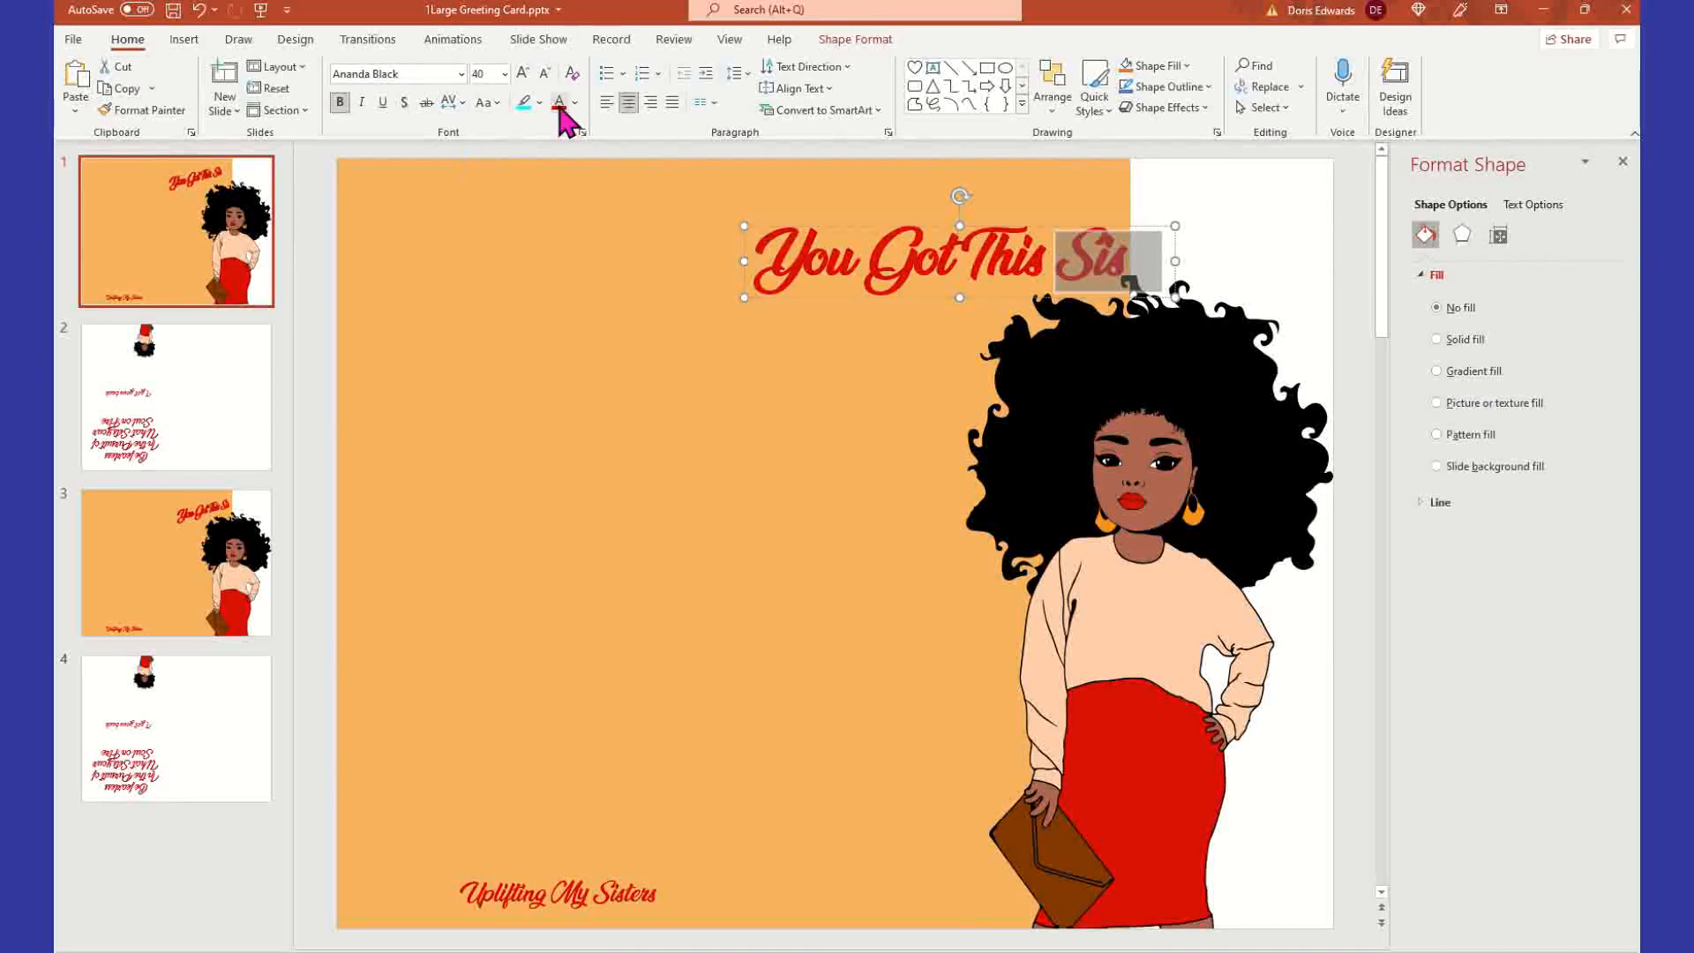
click(1244, 213)
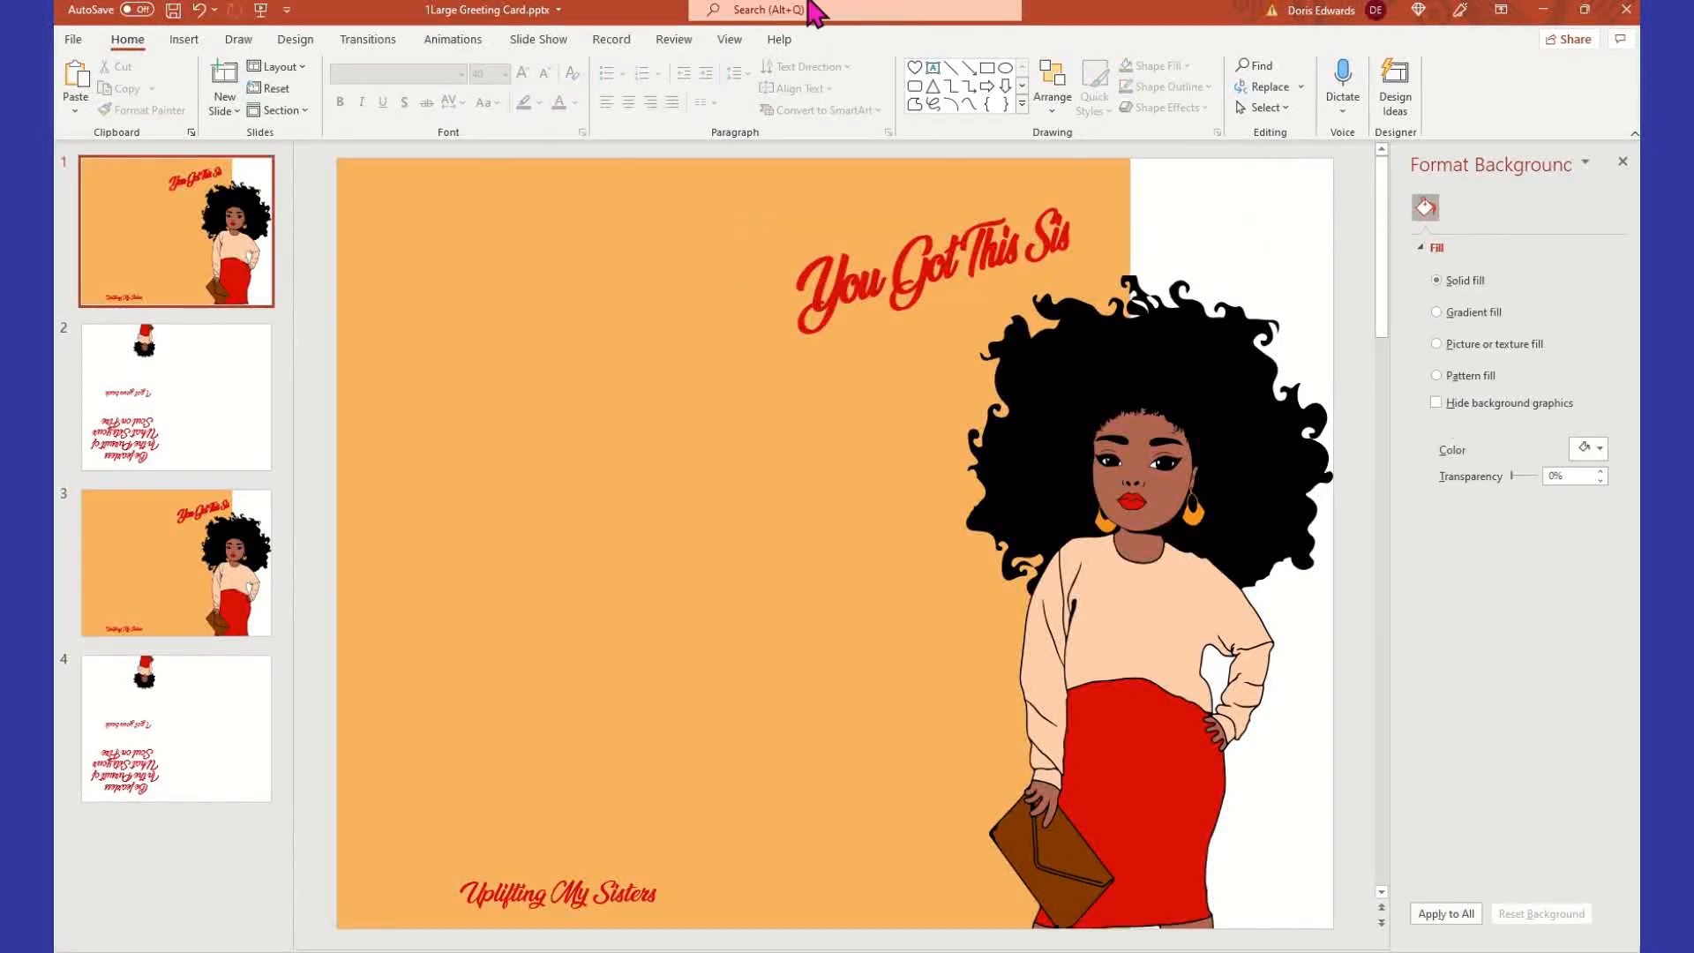
- Check the moved cover title in the print preview and return to the slide
click(77, 42)
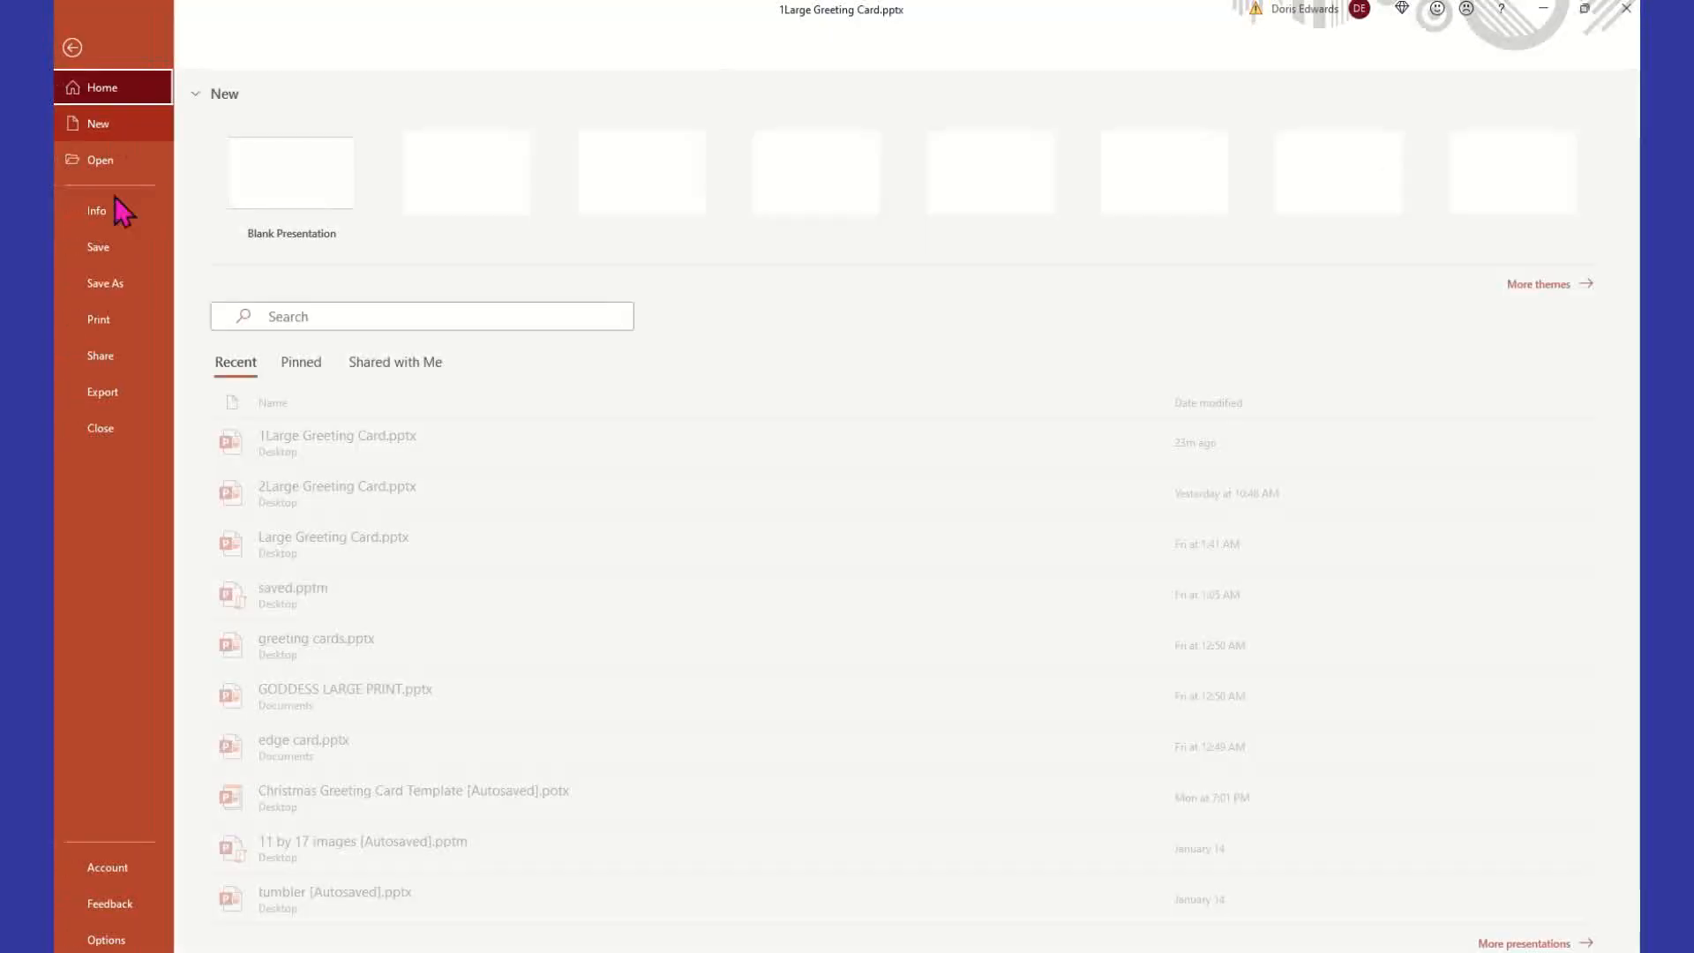
click(124, 331)
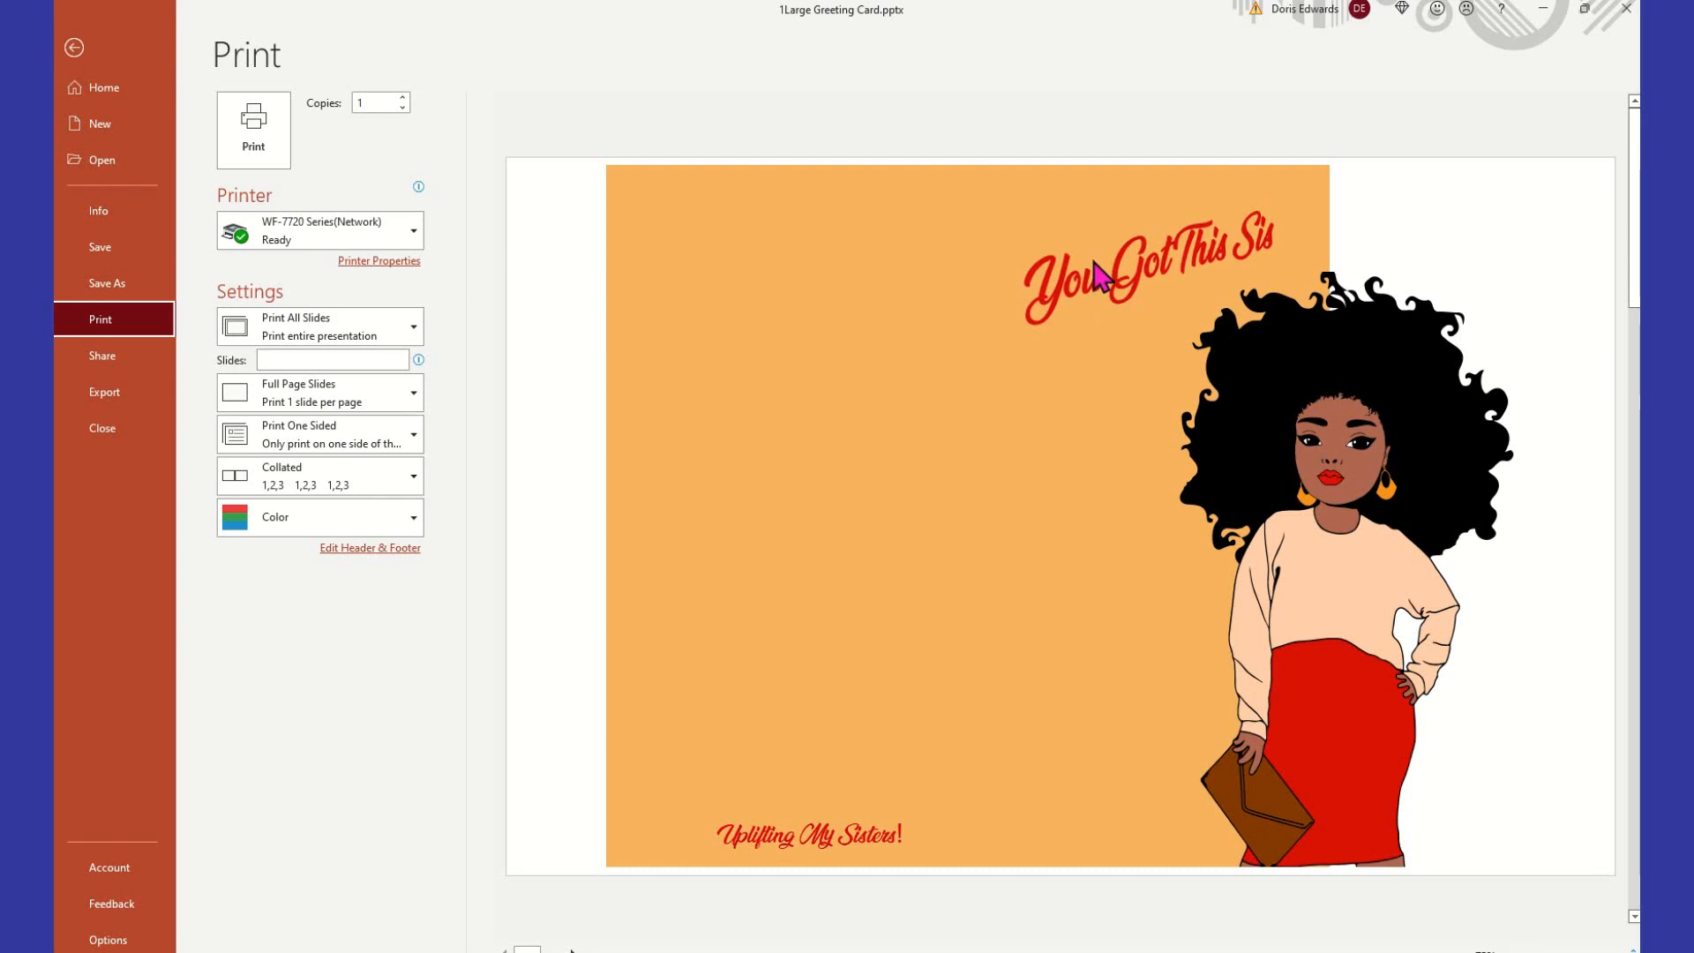
click(74, 48)
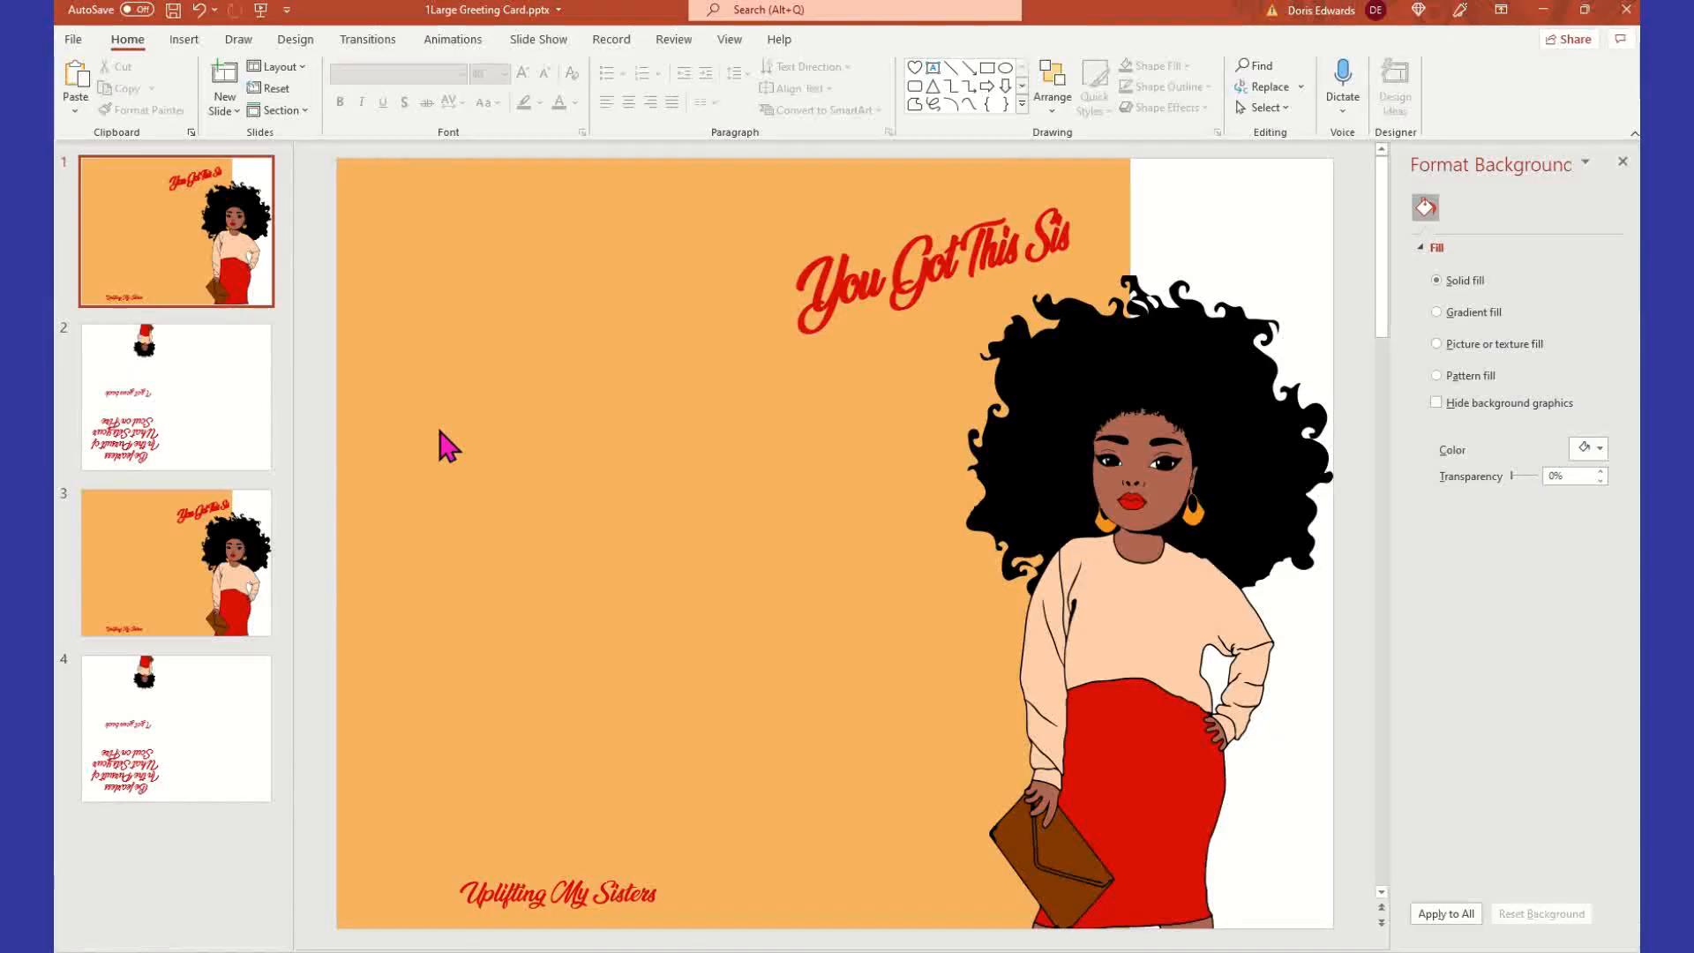
- Change the cover title's font to Adinda and delete the extra exclamation mark so it reads "You Got This Sis!"
click(798, 288)
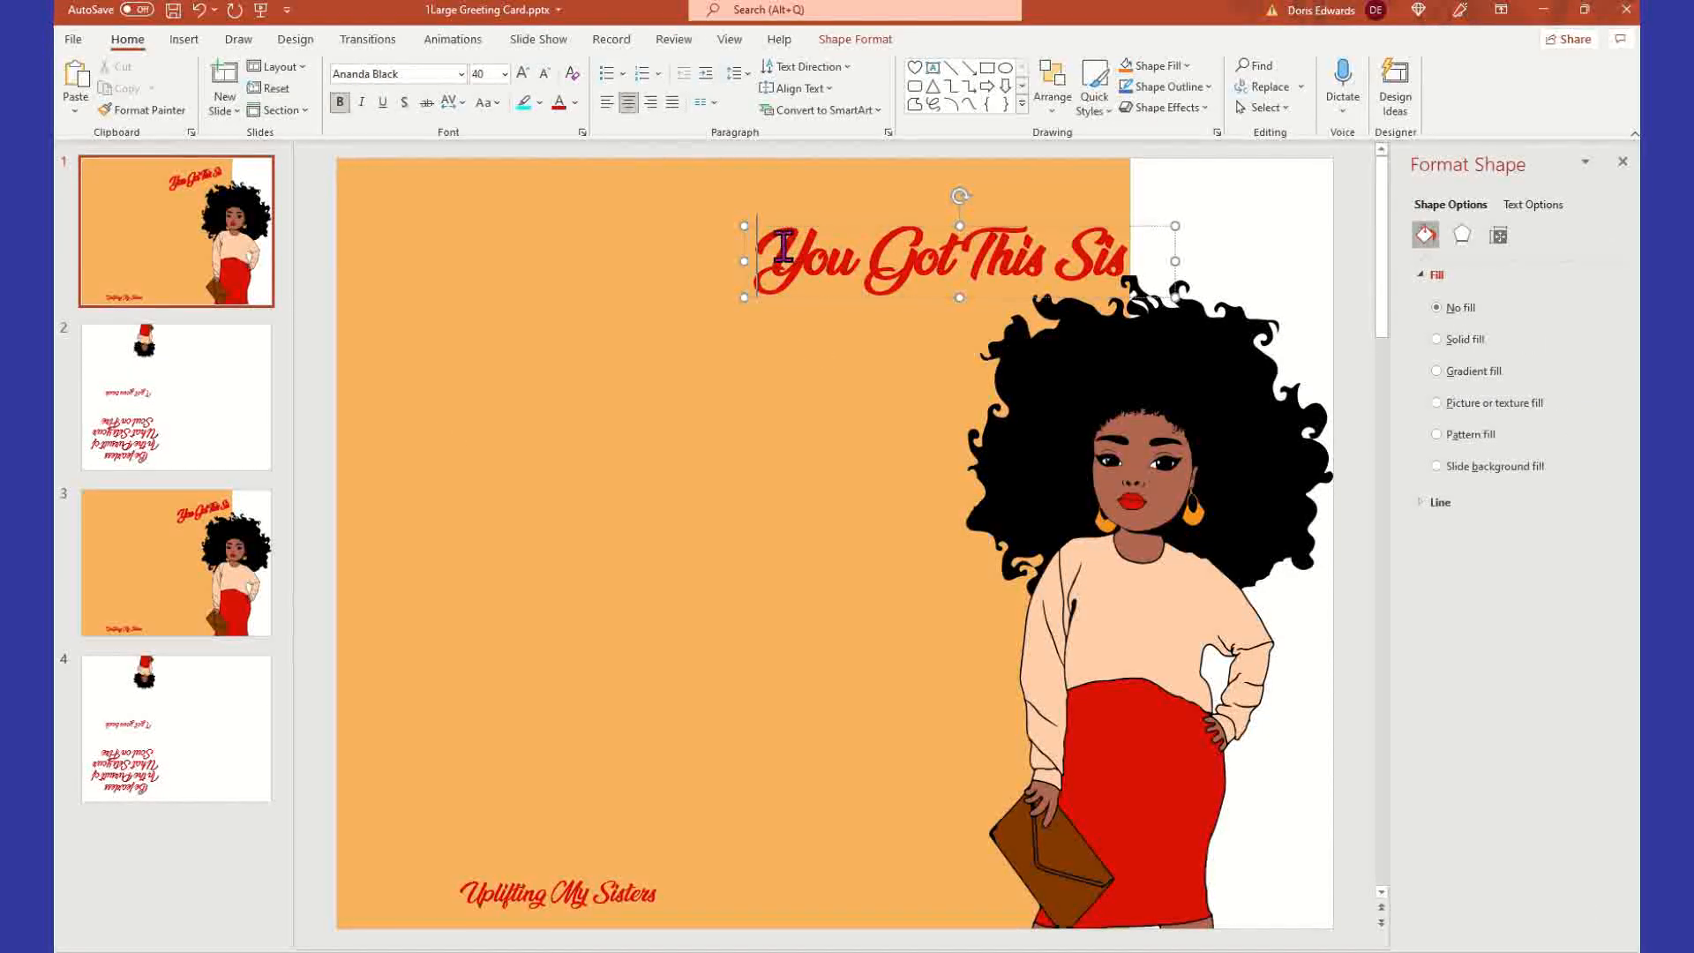
drag(759, 254, 1211, 257)
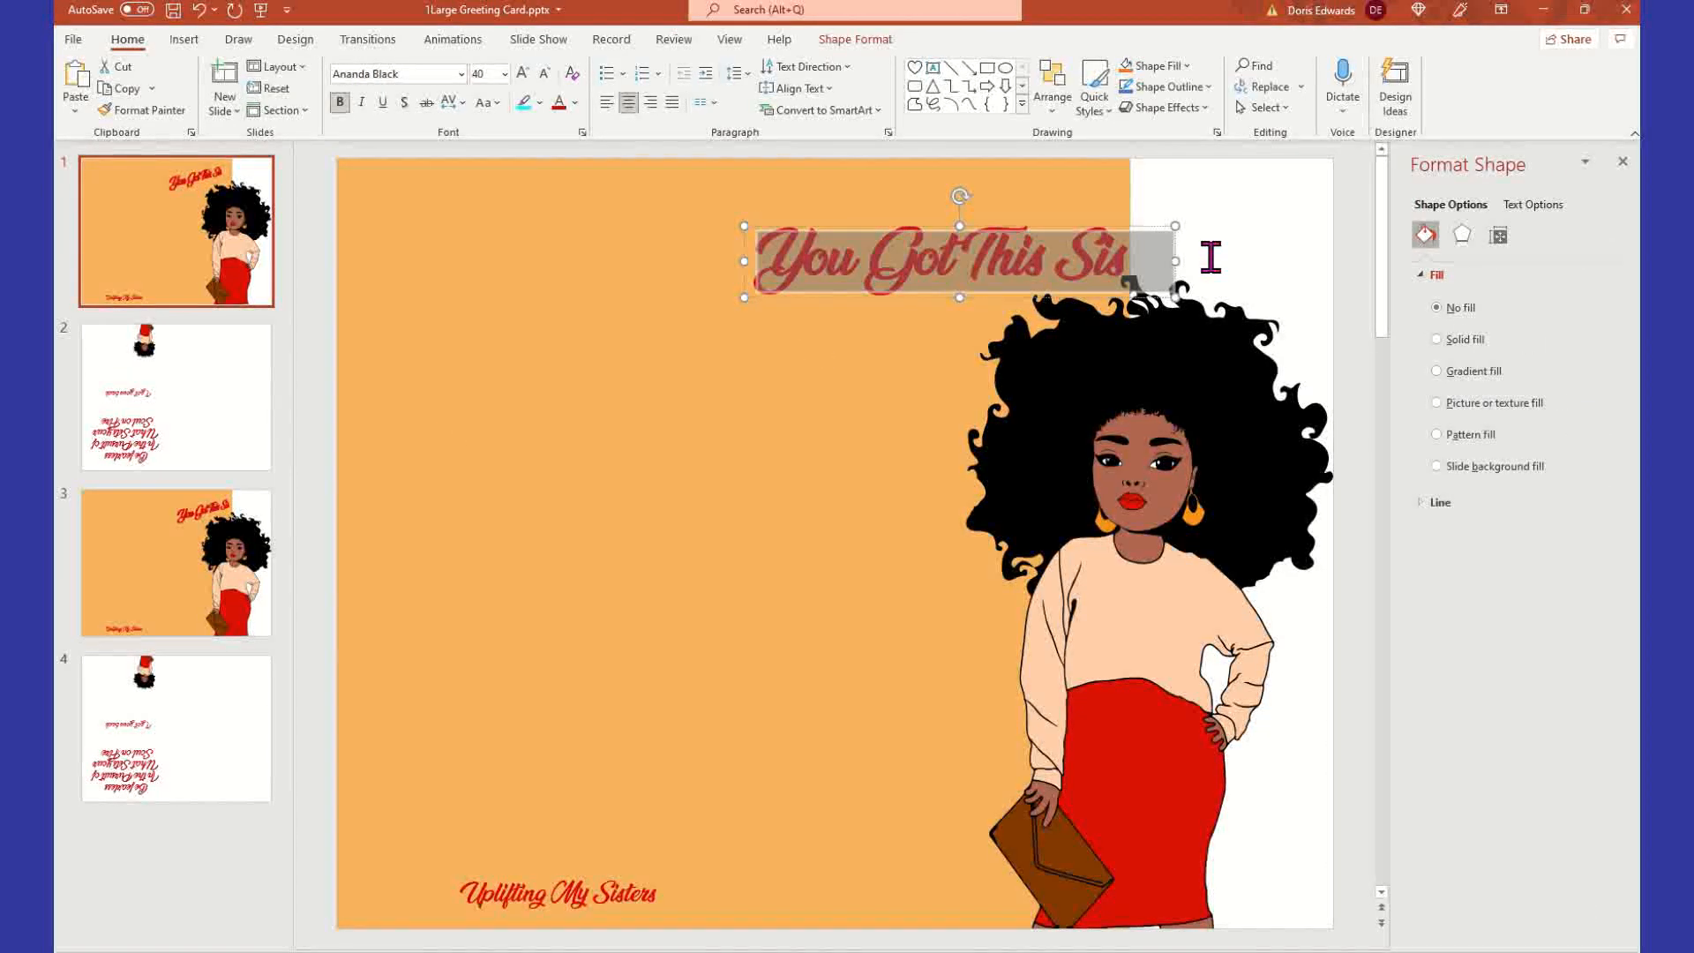
click(460, 74)
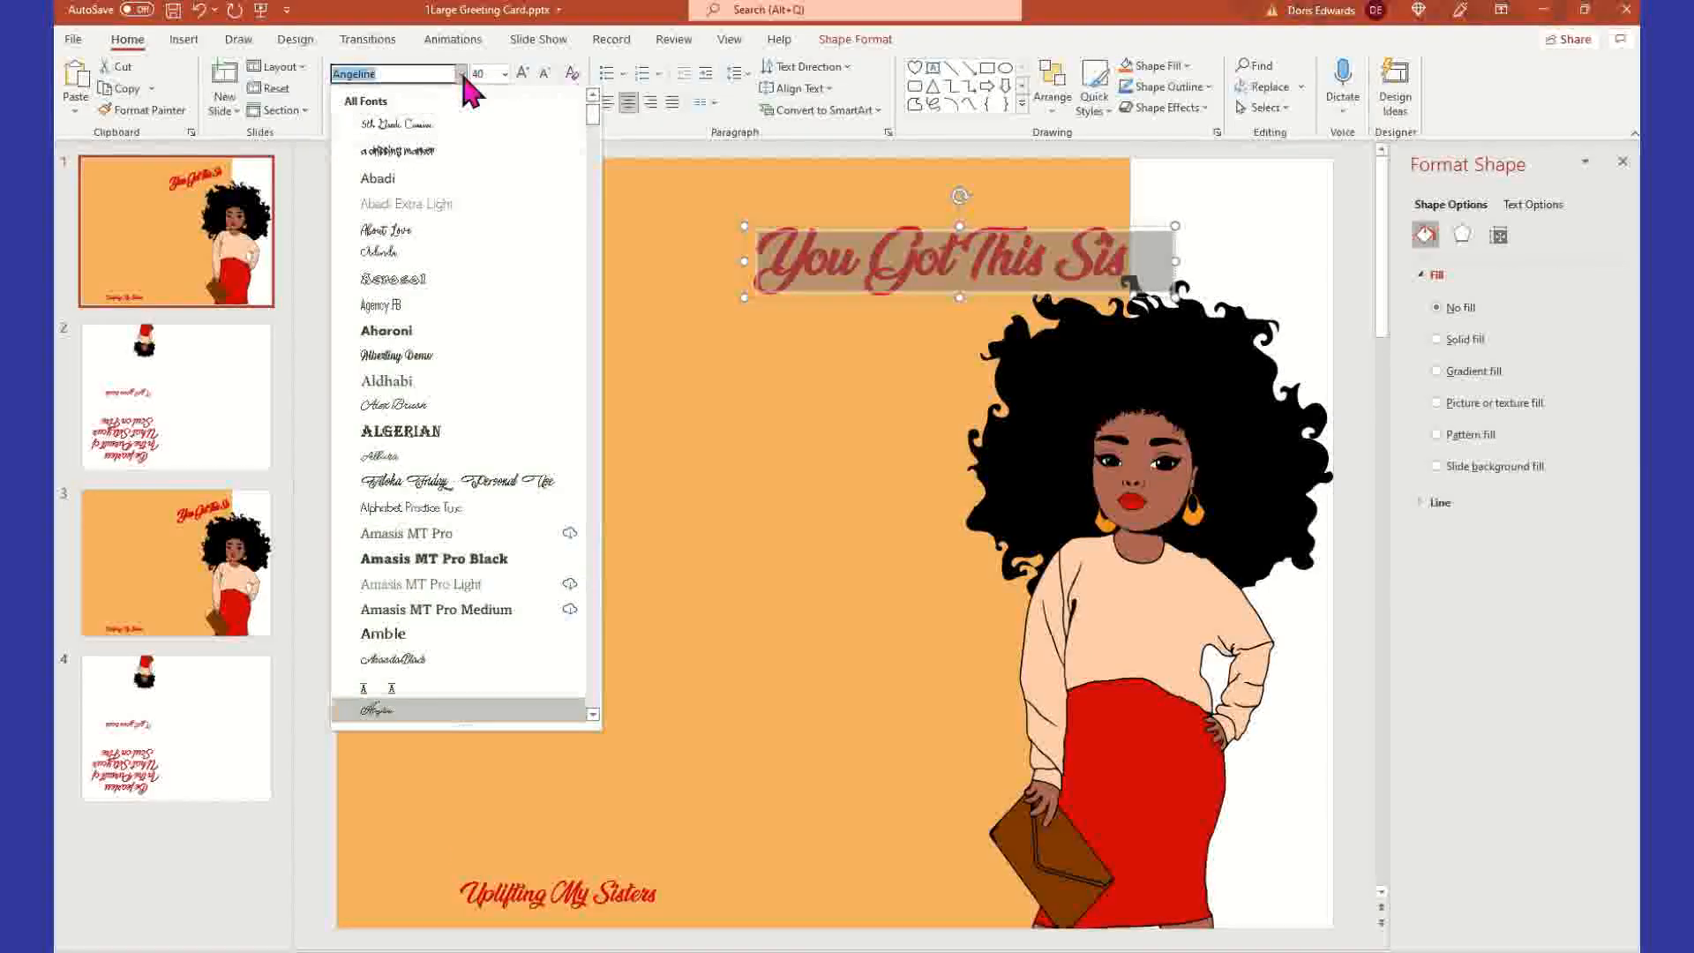
click(410, 254)
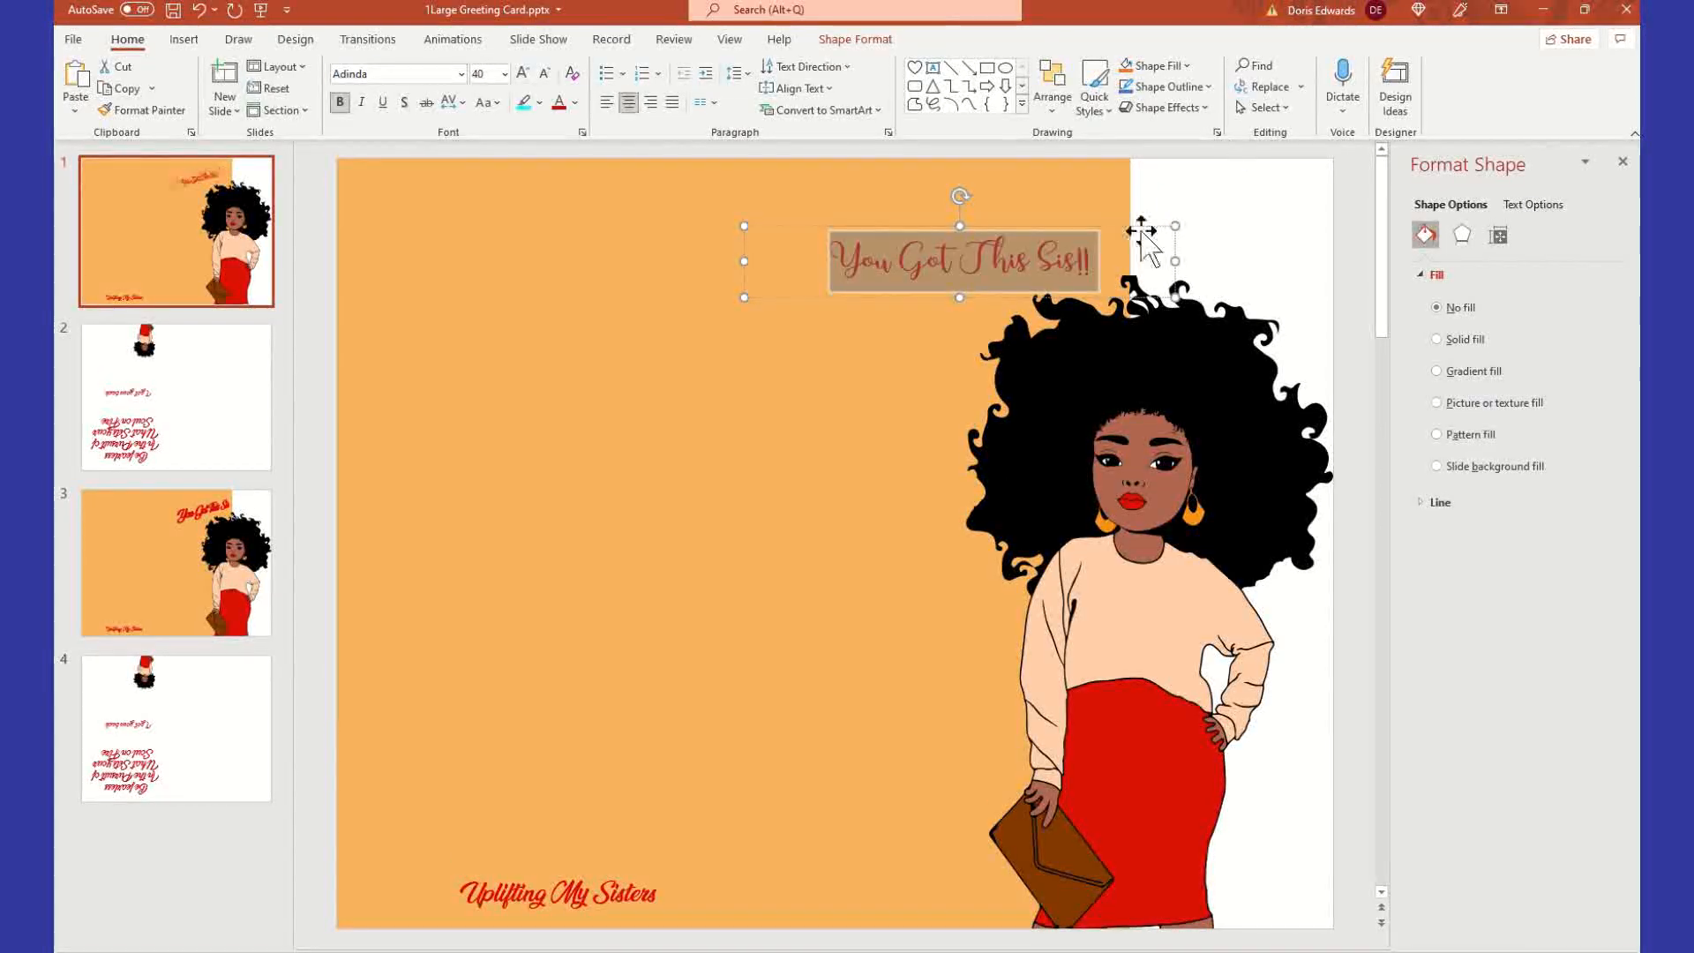
click(1105, 256)
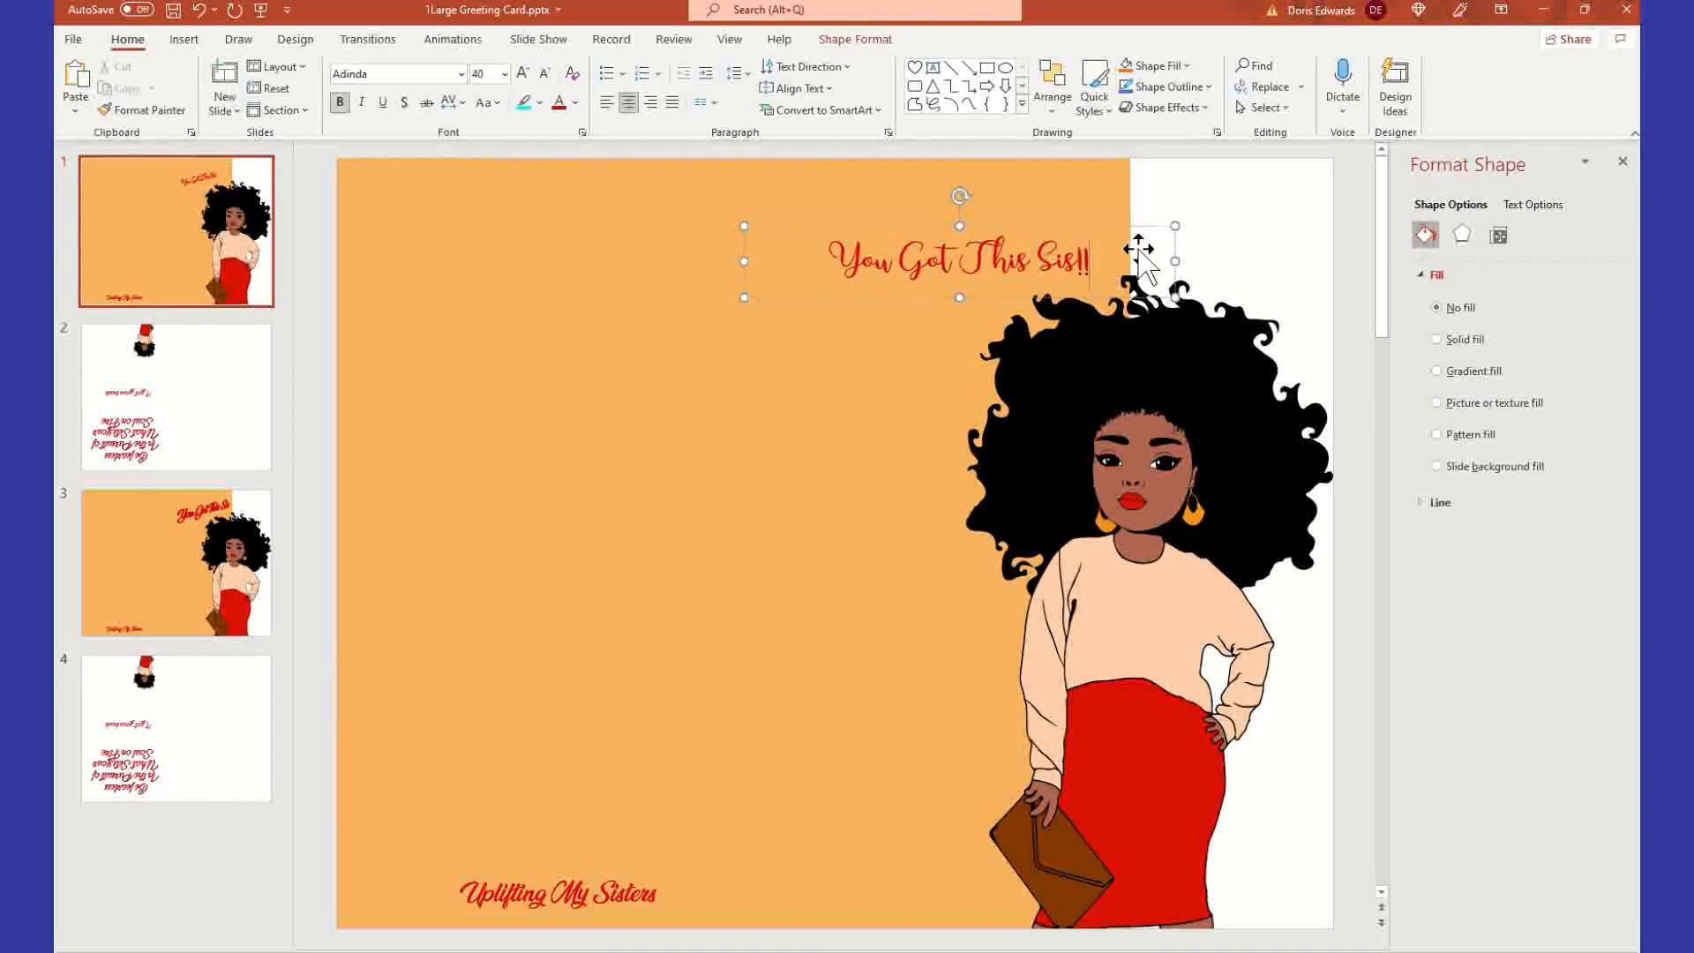
key(BackSpace)
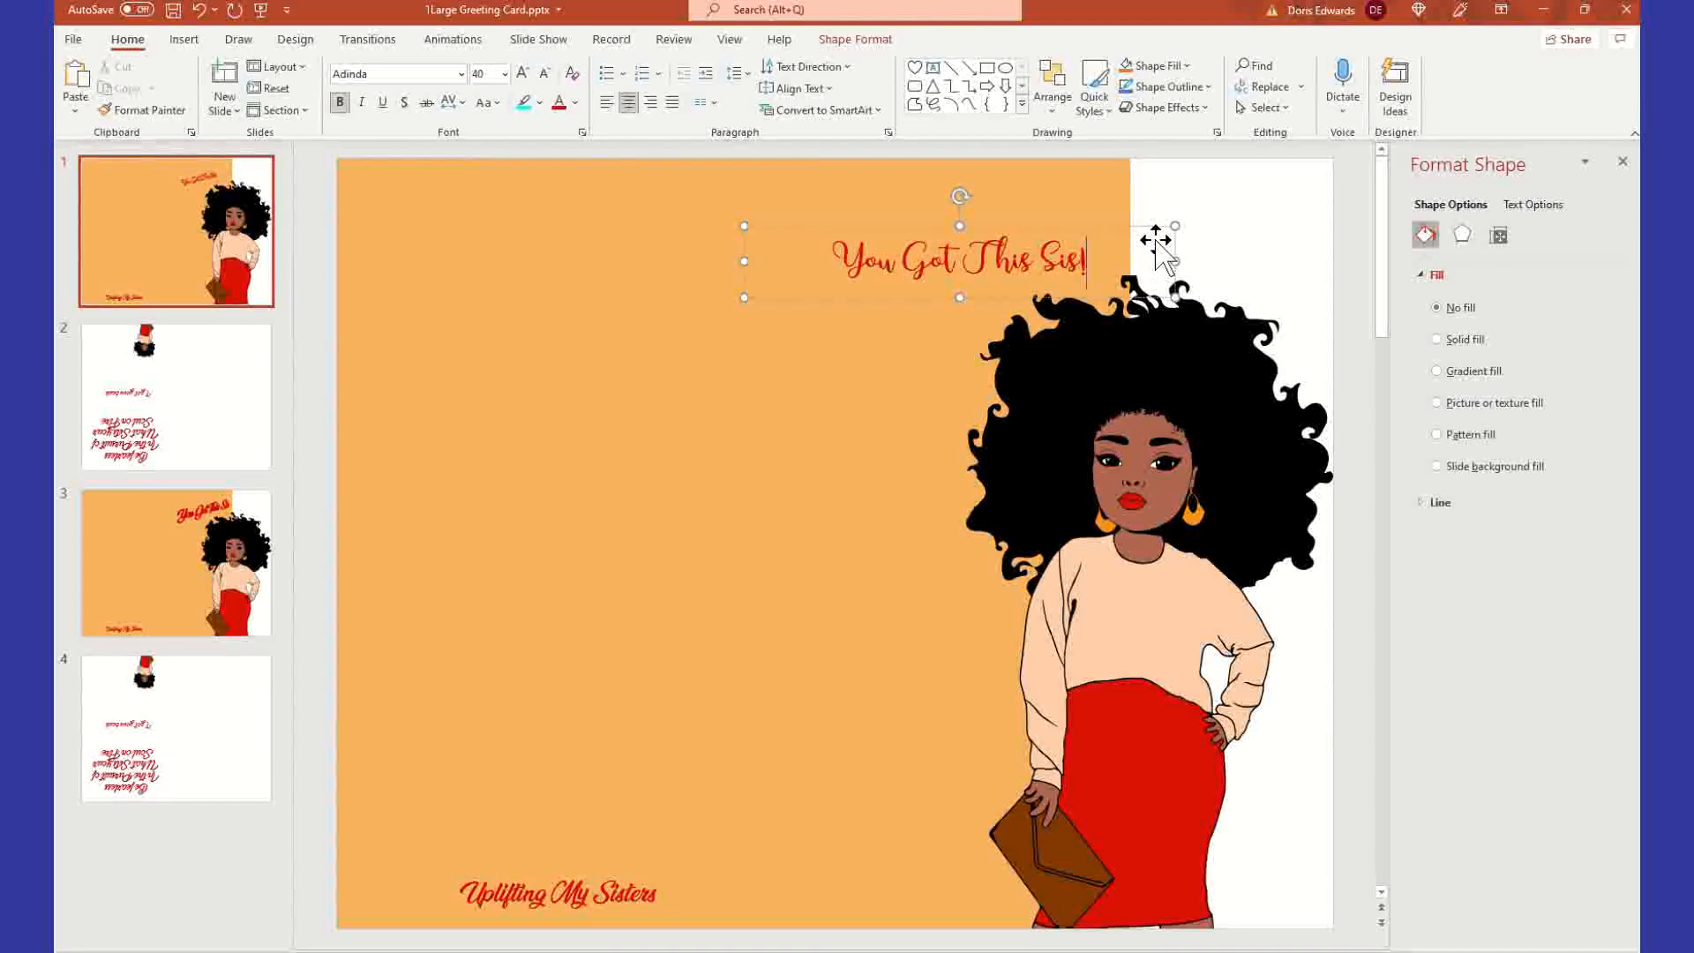
click(1241, 231)
- Set the font size of the whole "You Got This Sis!" title to 60
click(1013, 265)
key(ctrl+a)
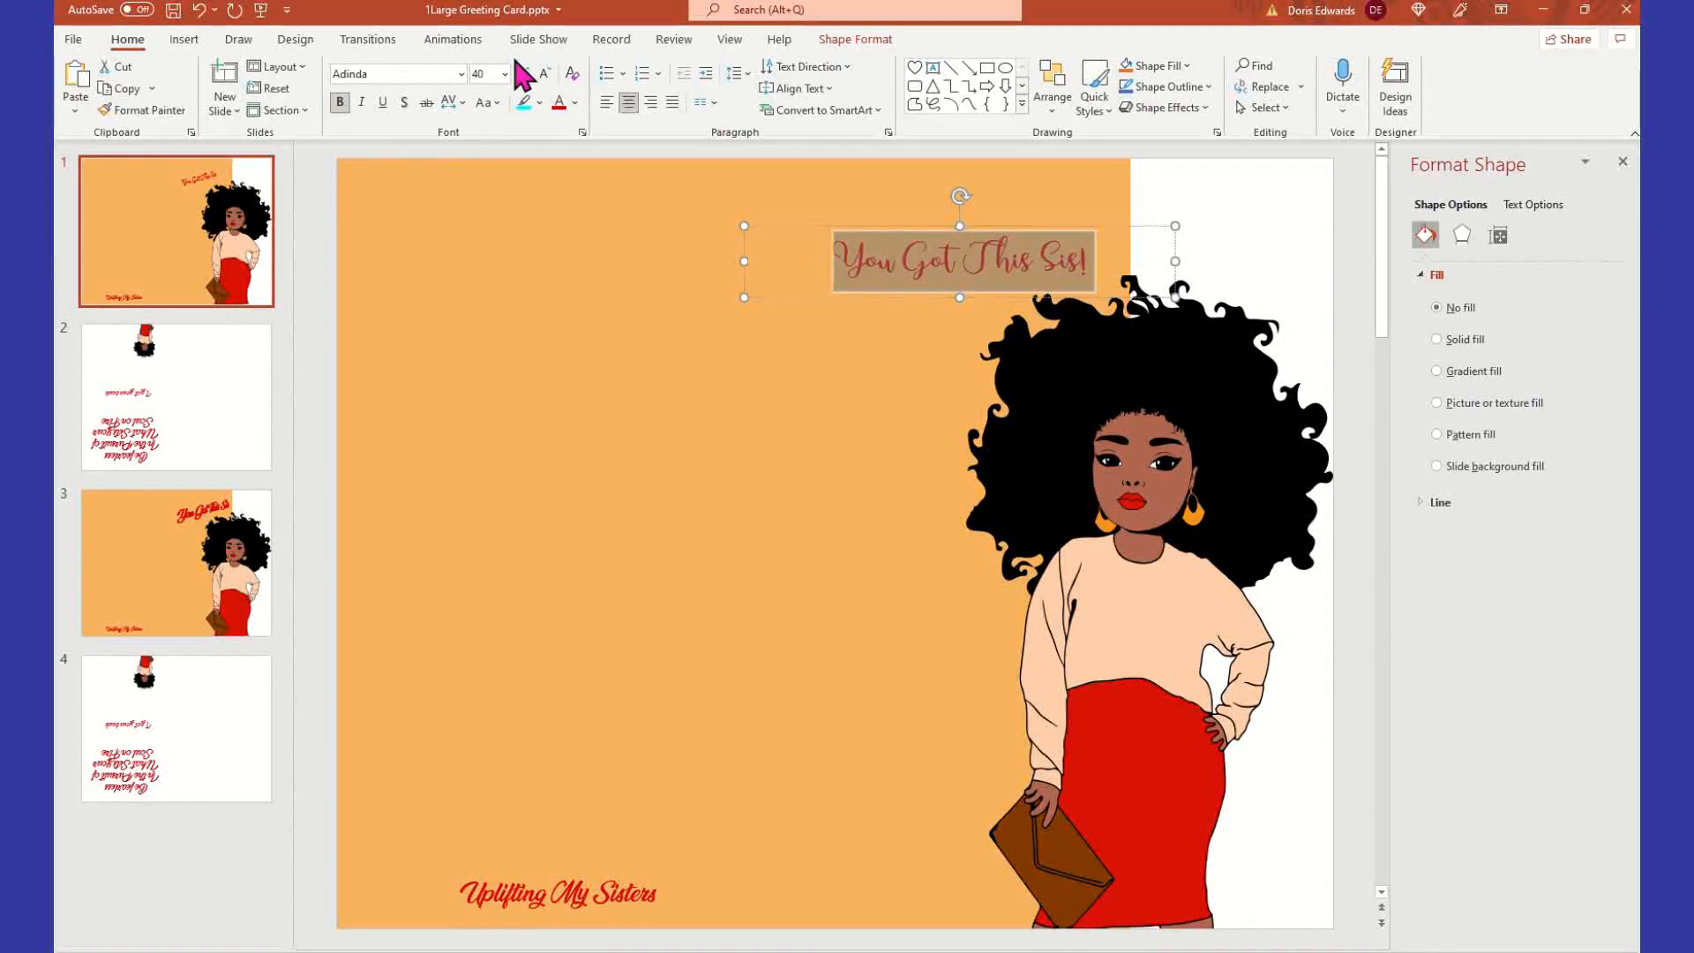
click(504, 74)
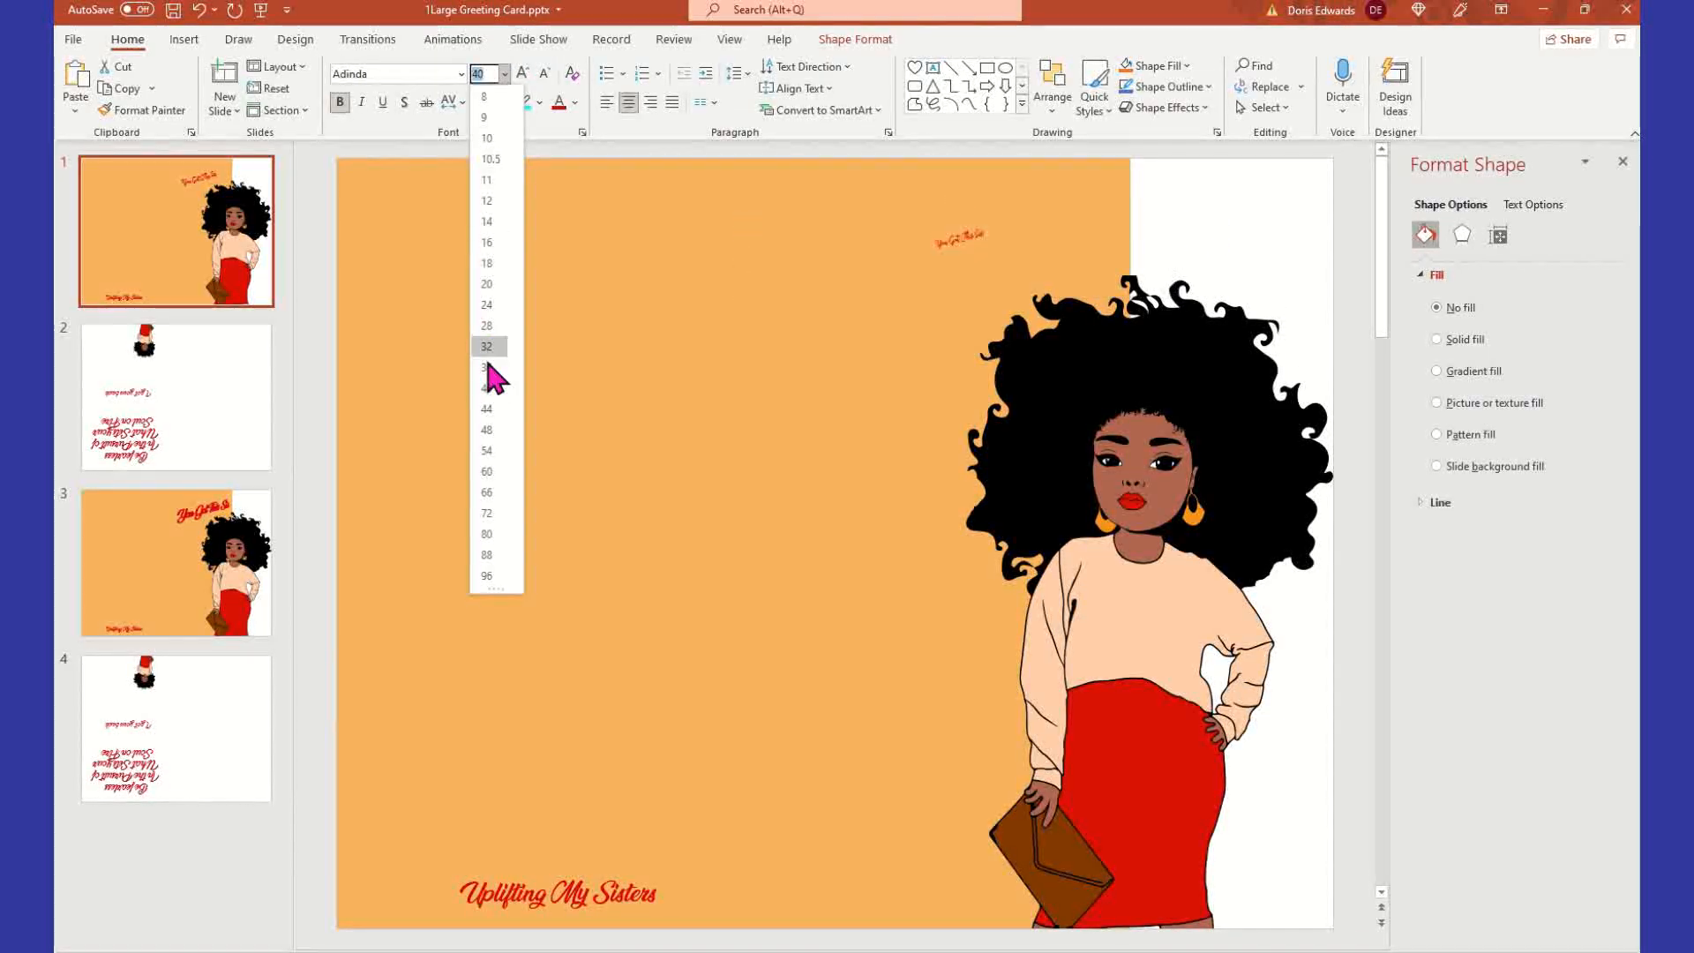
click(486, 471)
click(1350, 228)
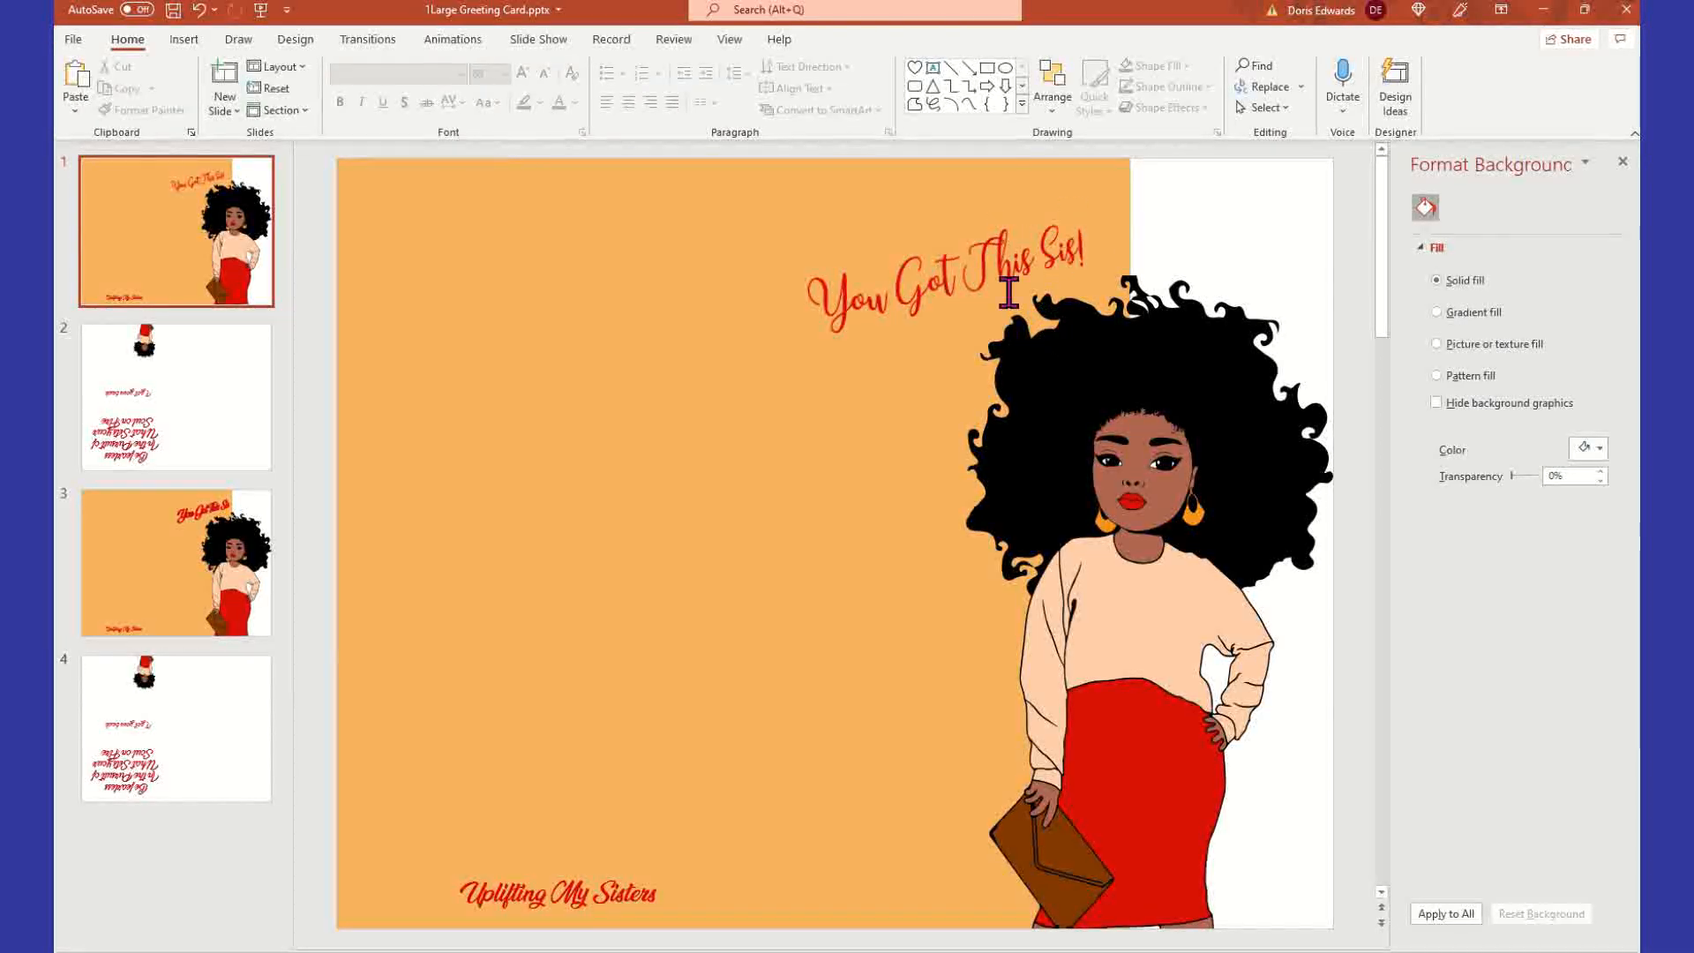
- Inspect the texts of slide 2 in the print preview and return to the slide
click(228, 419)
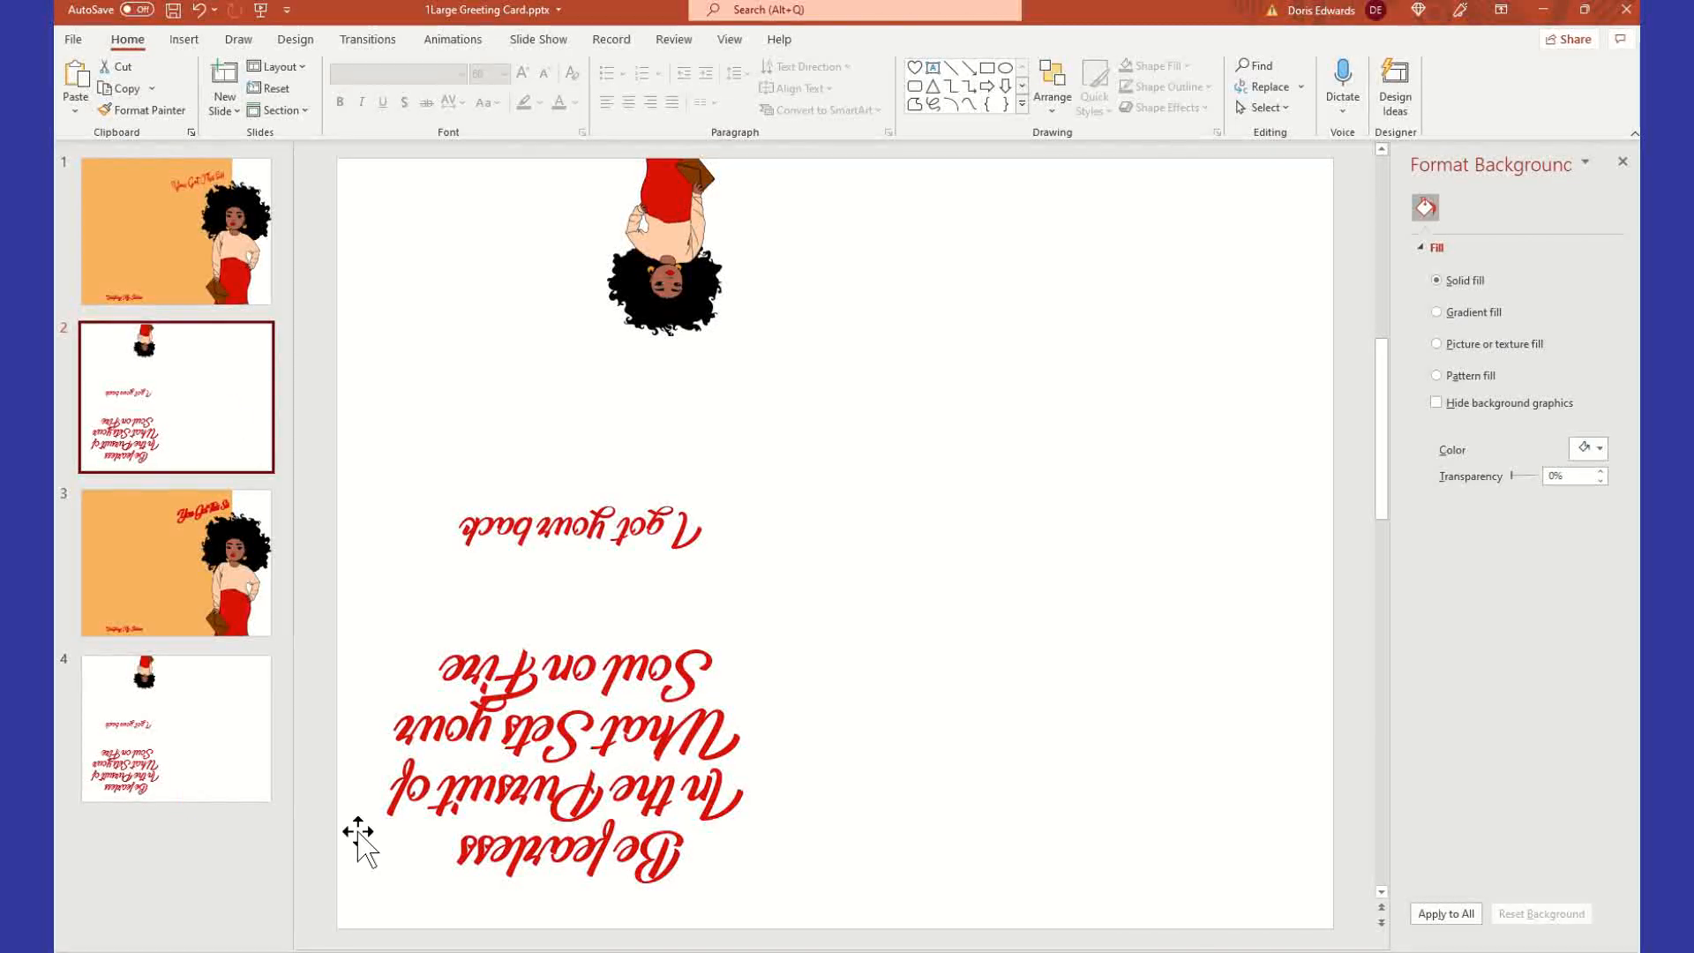
click(74, 39)
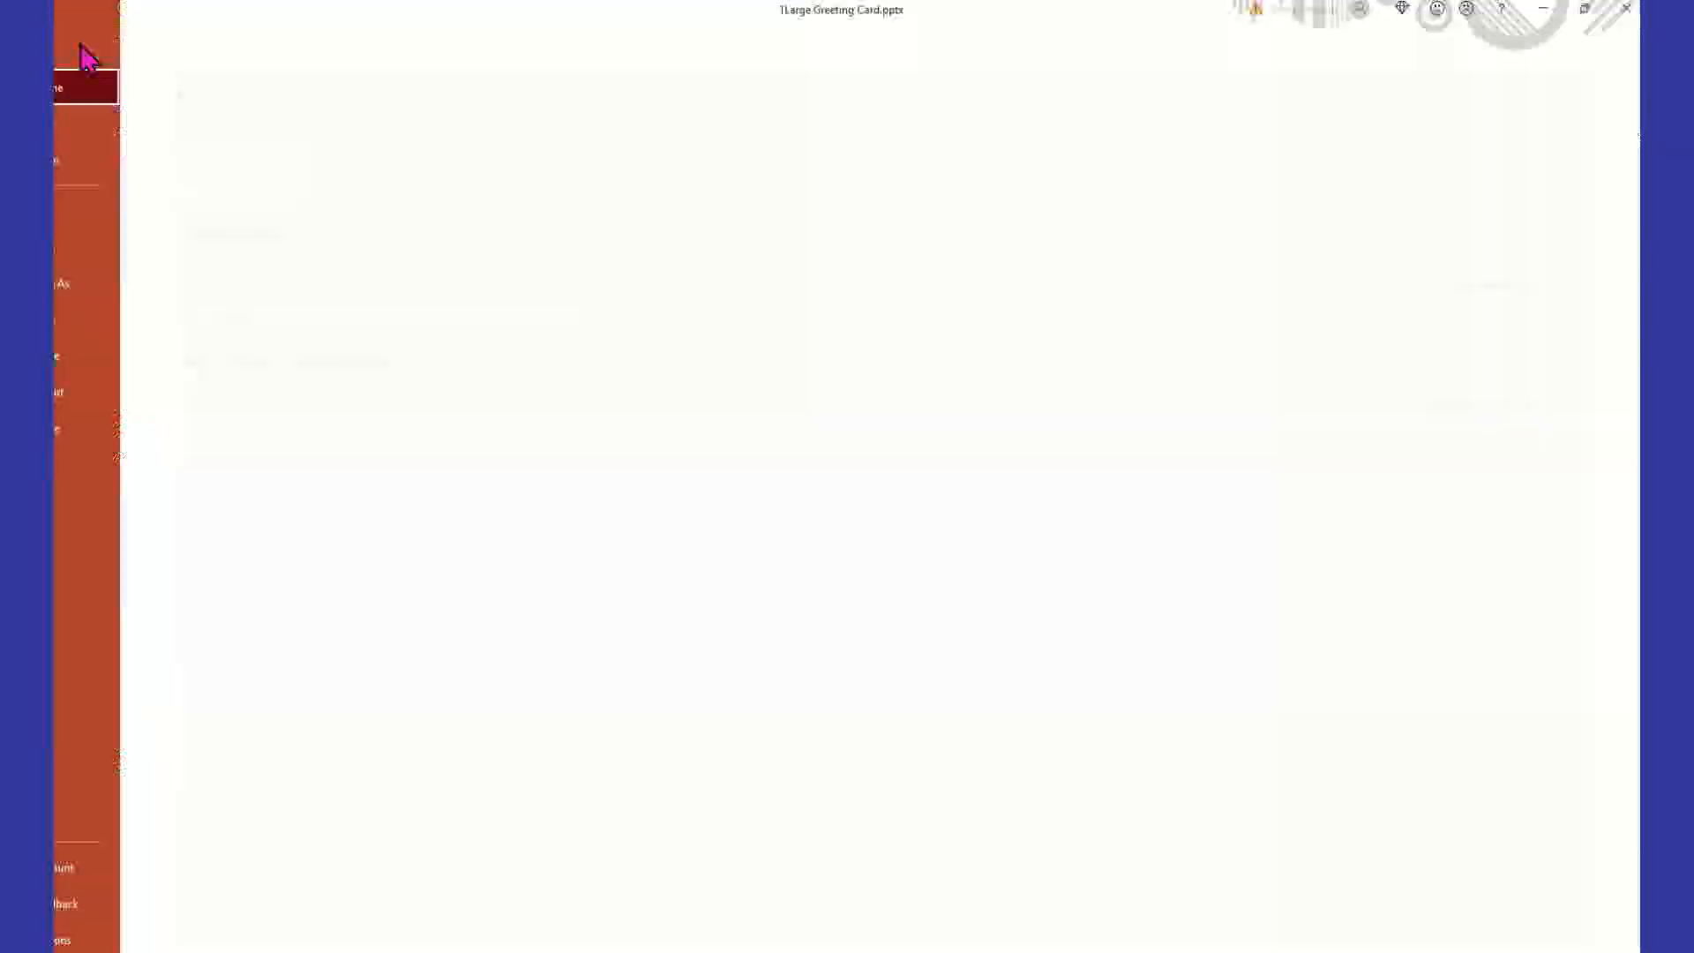
click(126, 325)
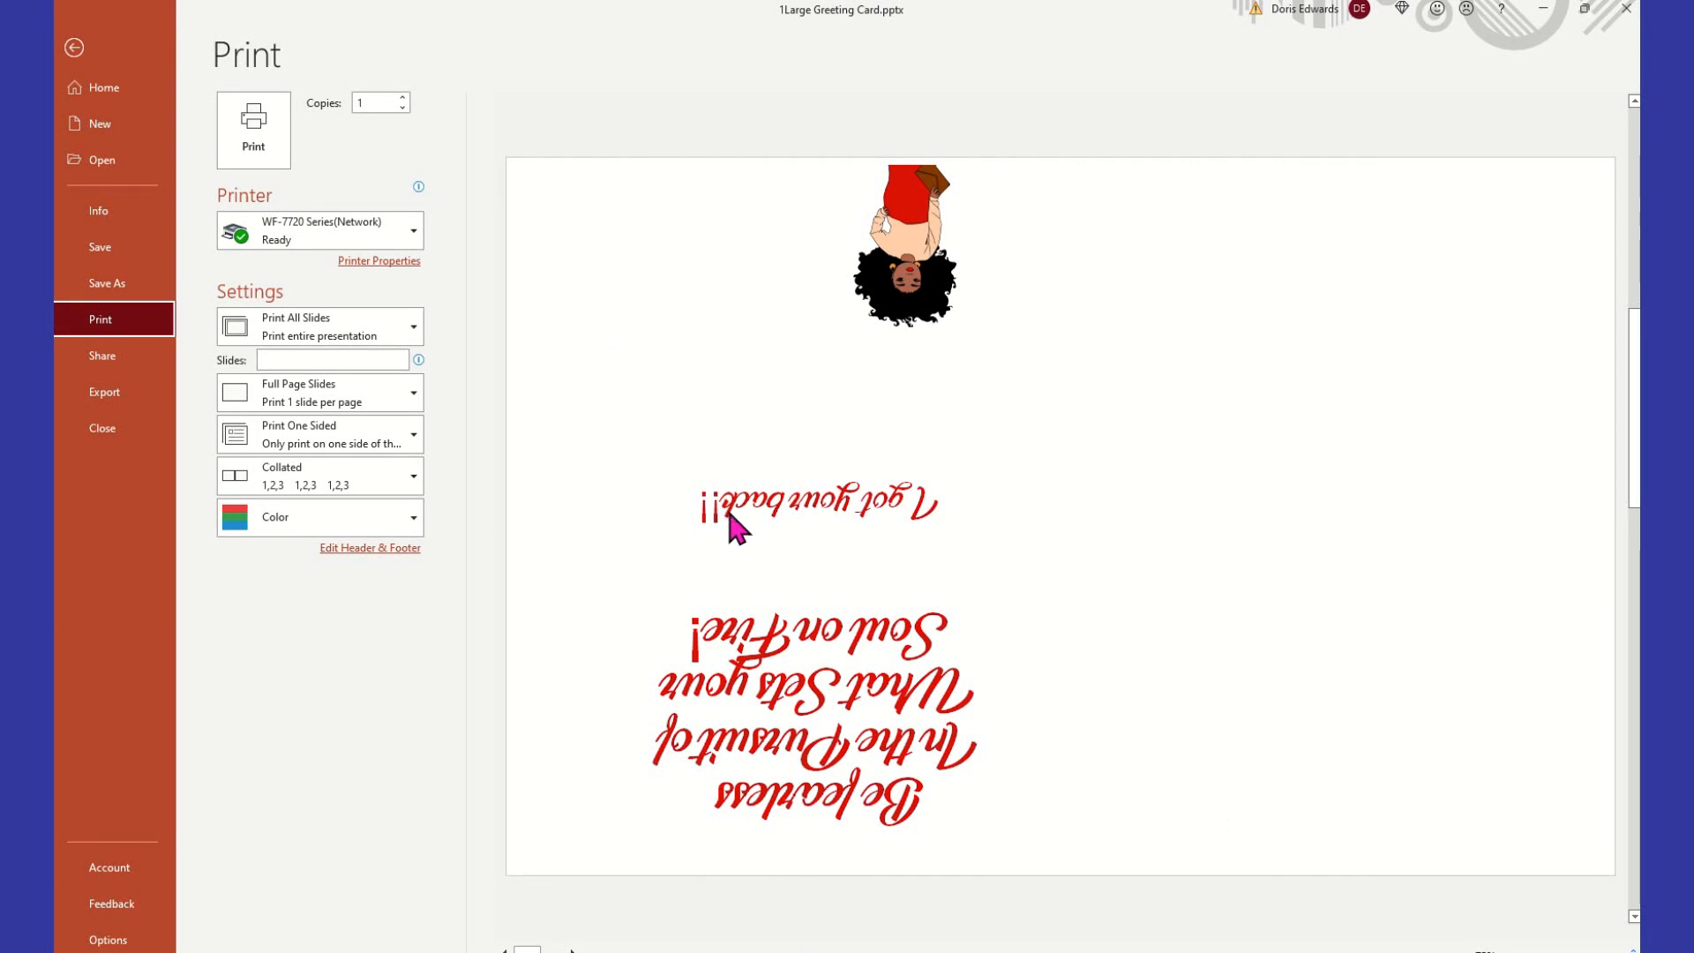
click(74, 48)
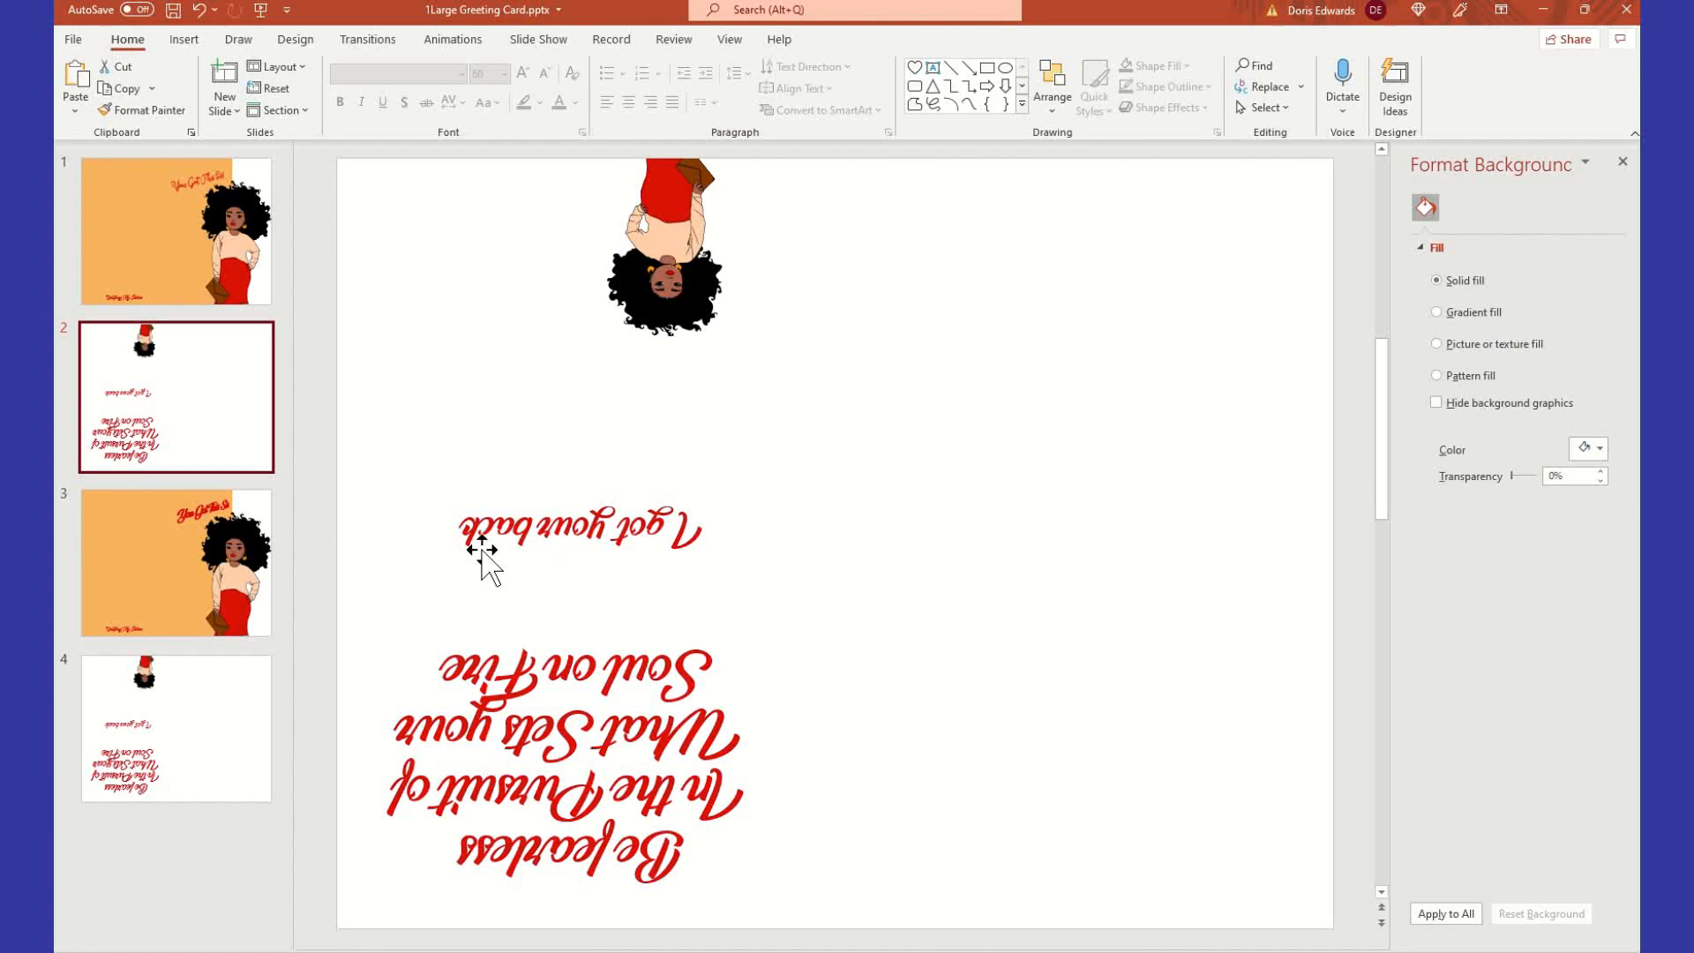
- Retype the end of the "I got your back" text on slide 2 so that it ends with "back"
click(468, 522)
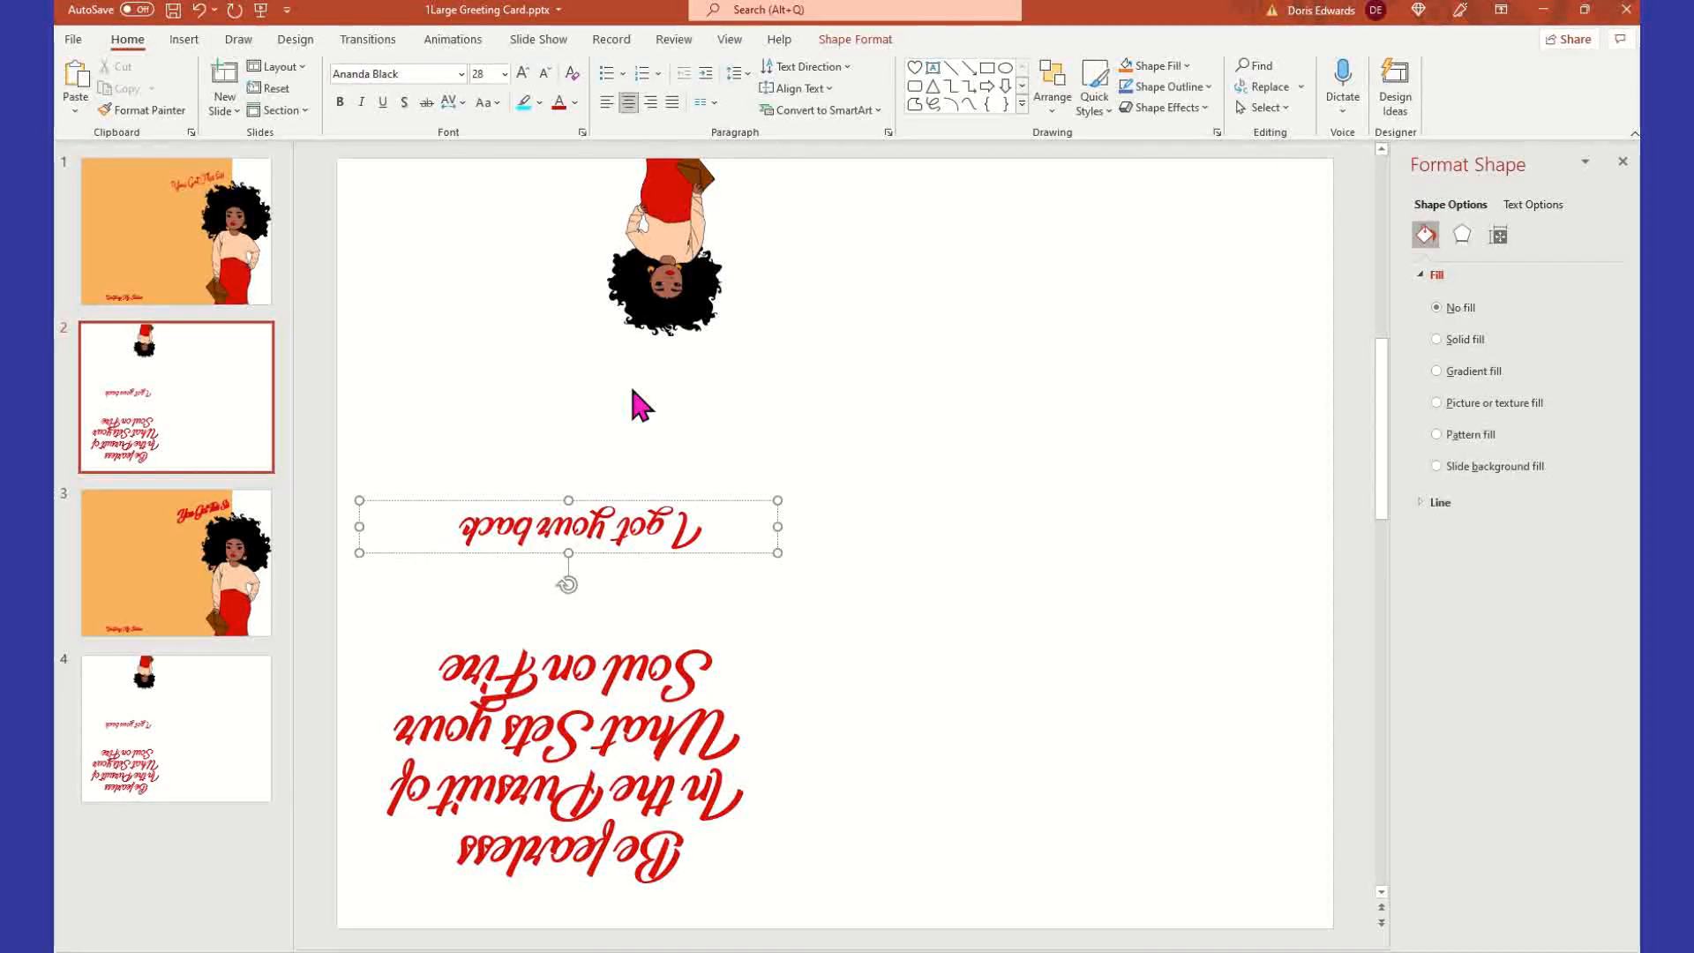
key(BackSpace)
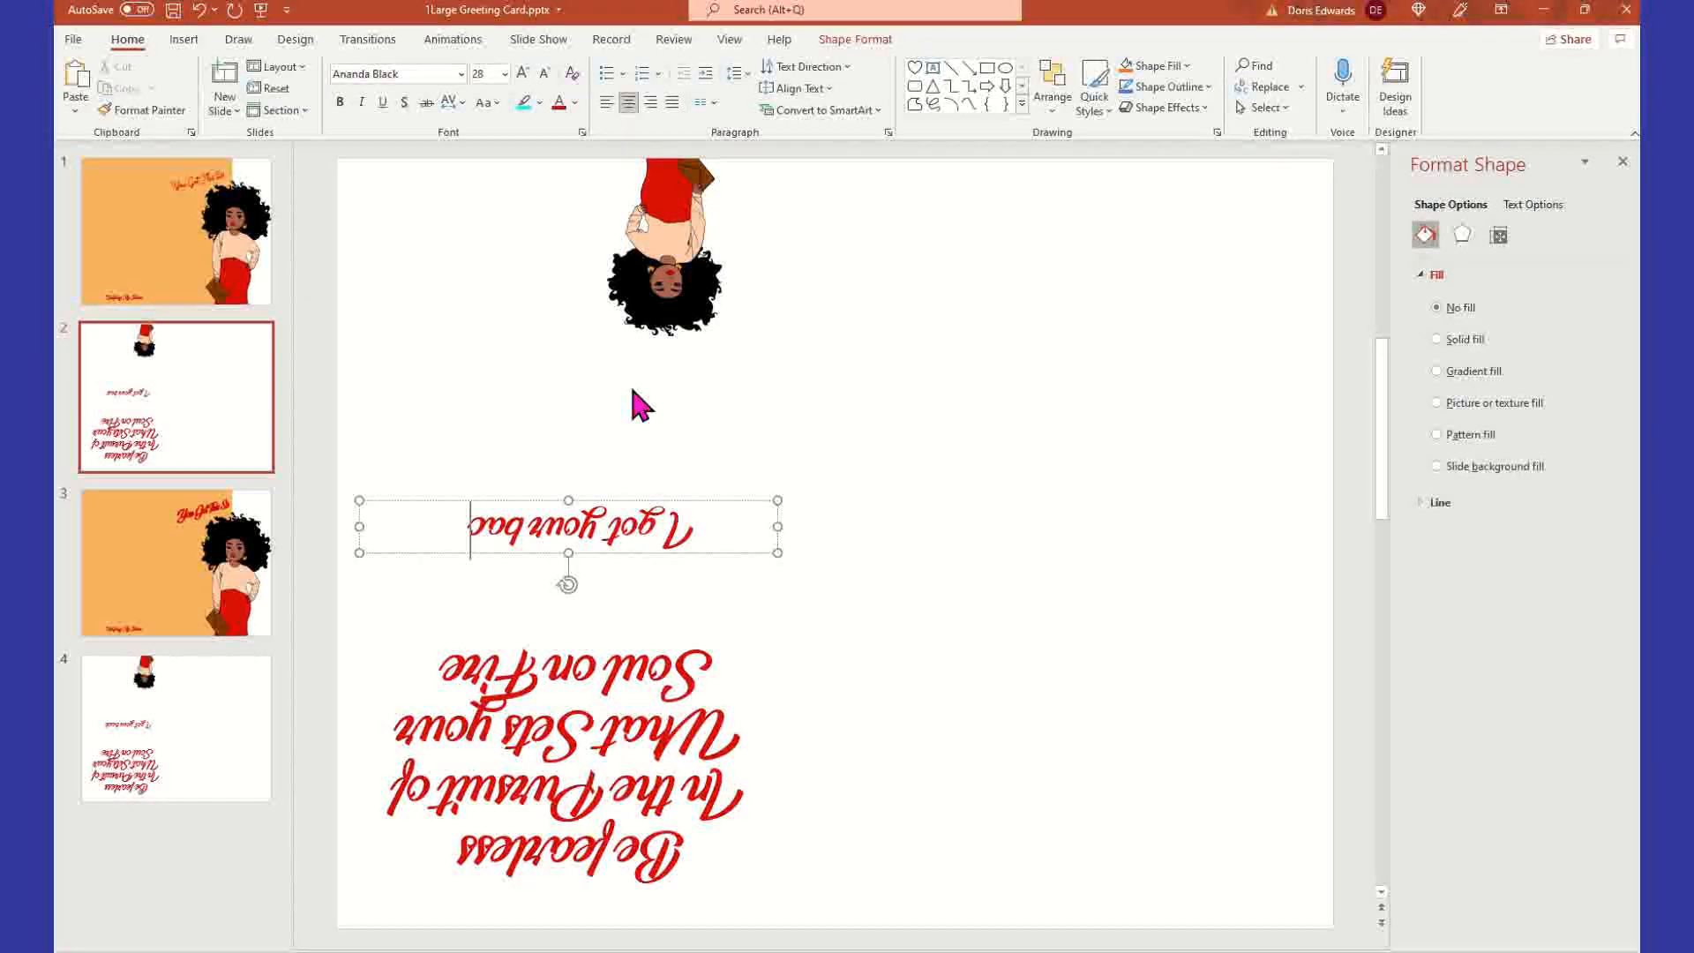
text(k)
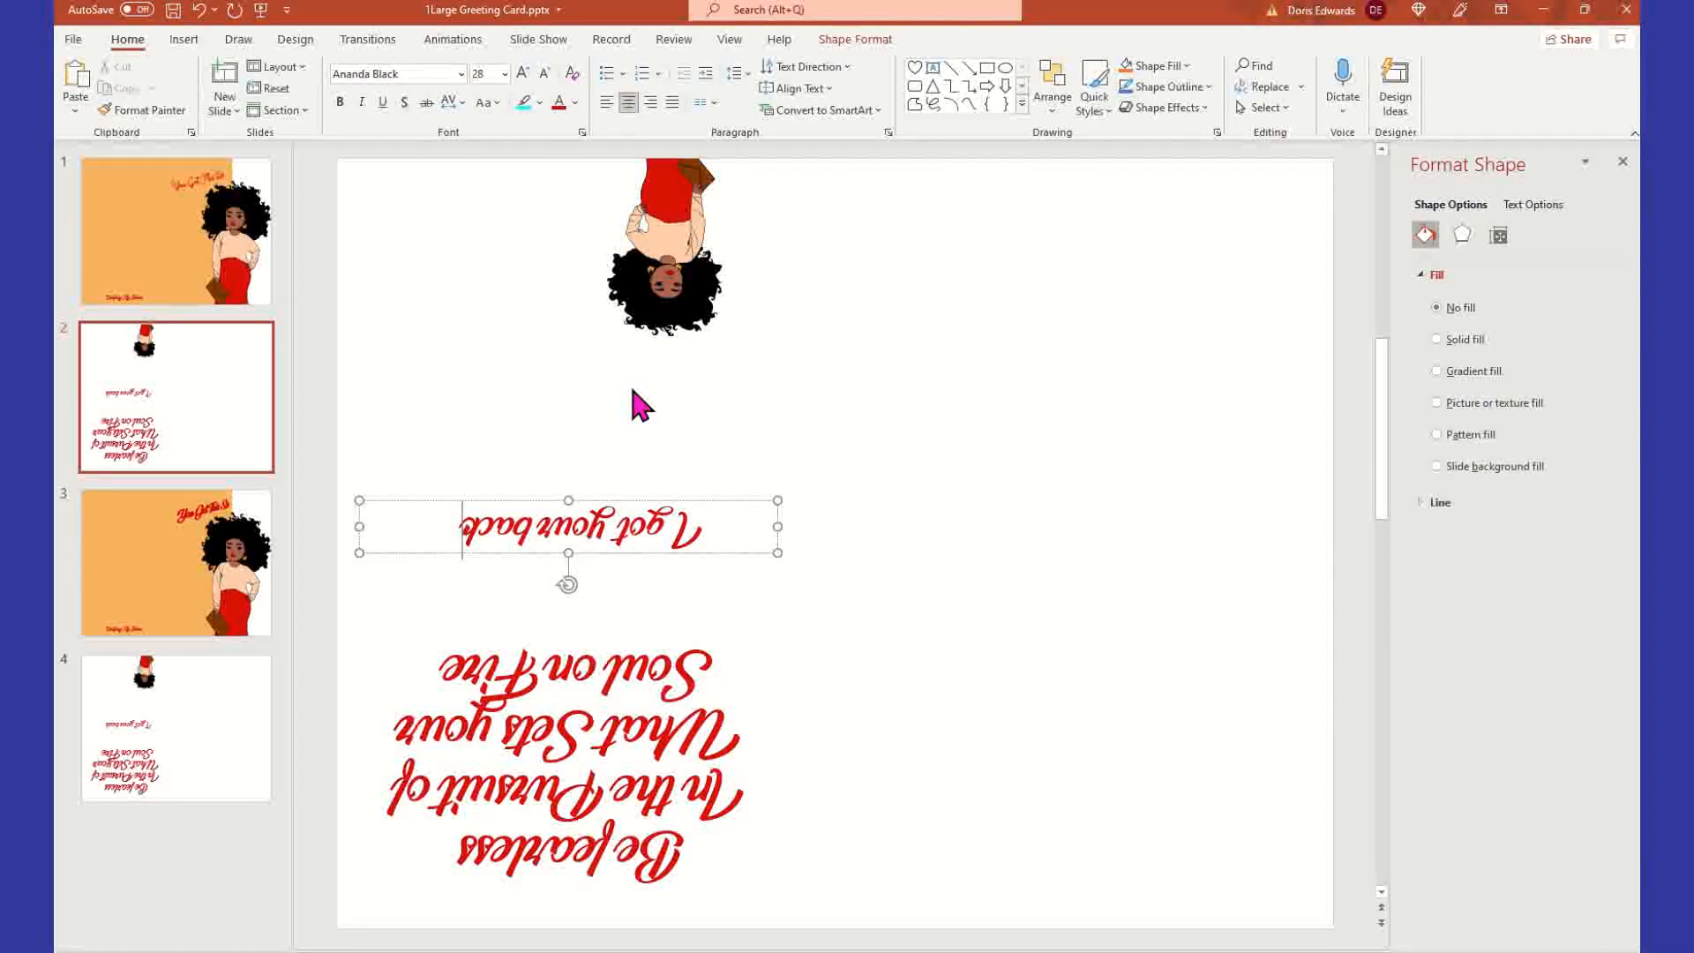
- Add an exclamation mark at the end of the "I got your back" text on slide 2 and deselect the text box
click(449, 527)
key(BackSpace)
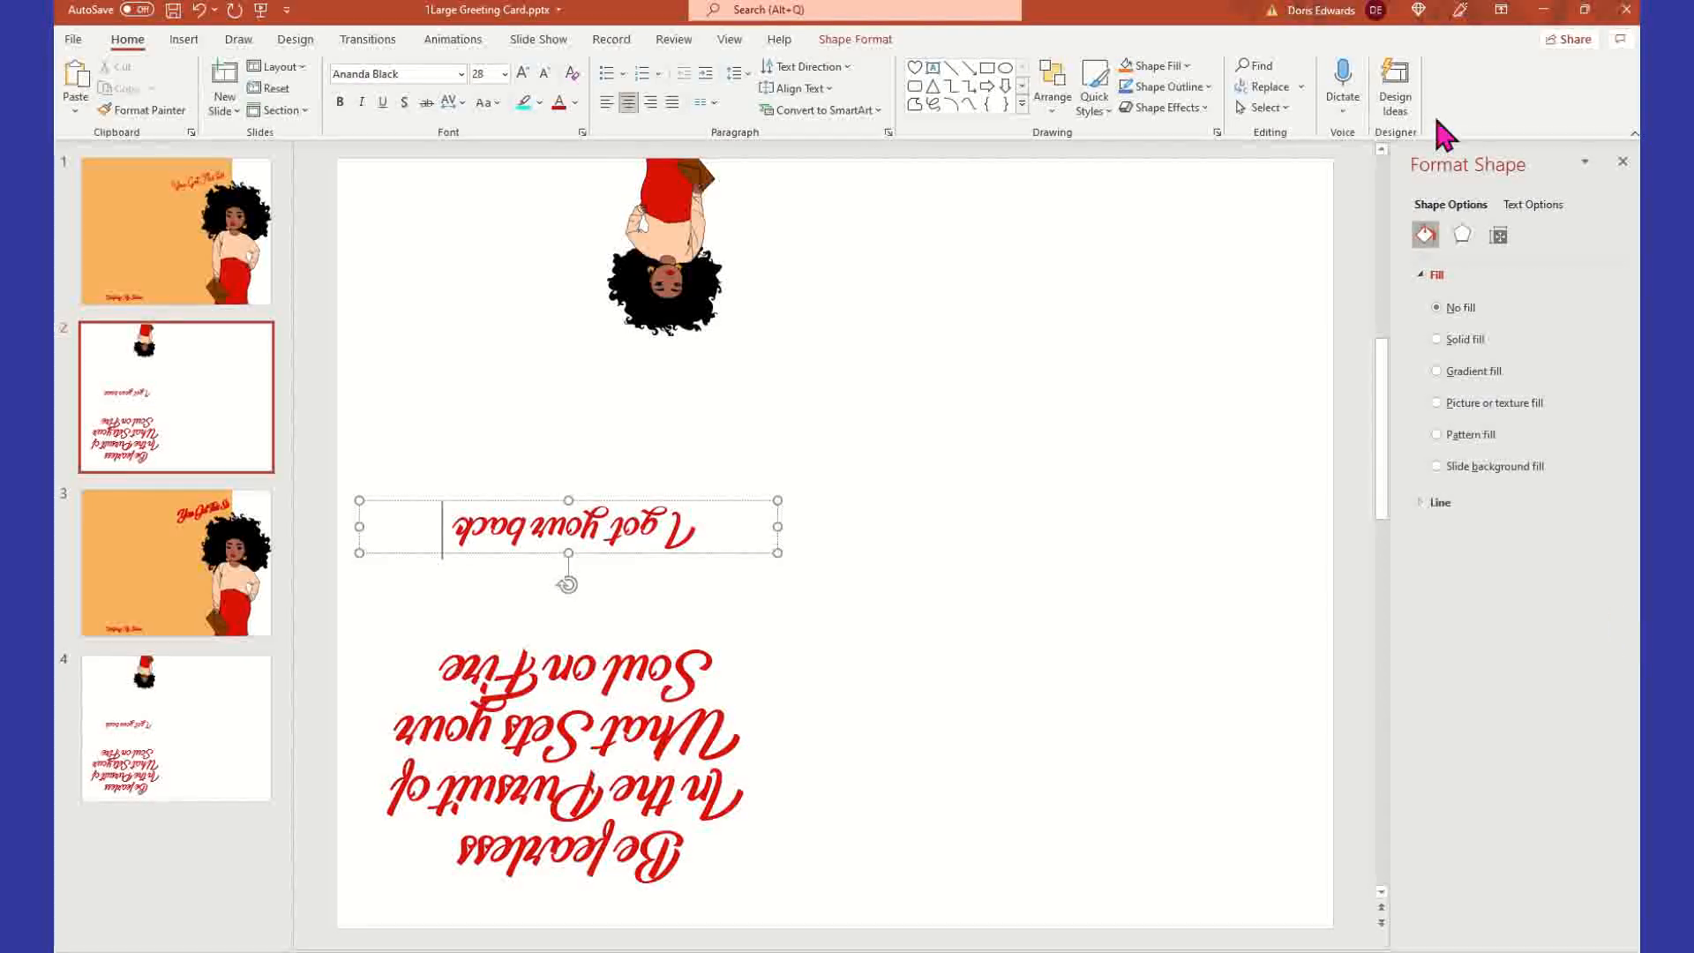
click(913, 390)
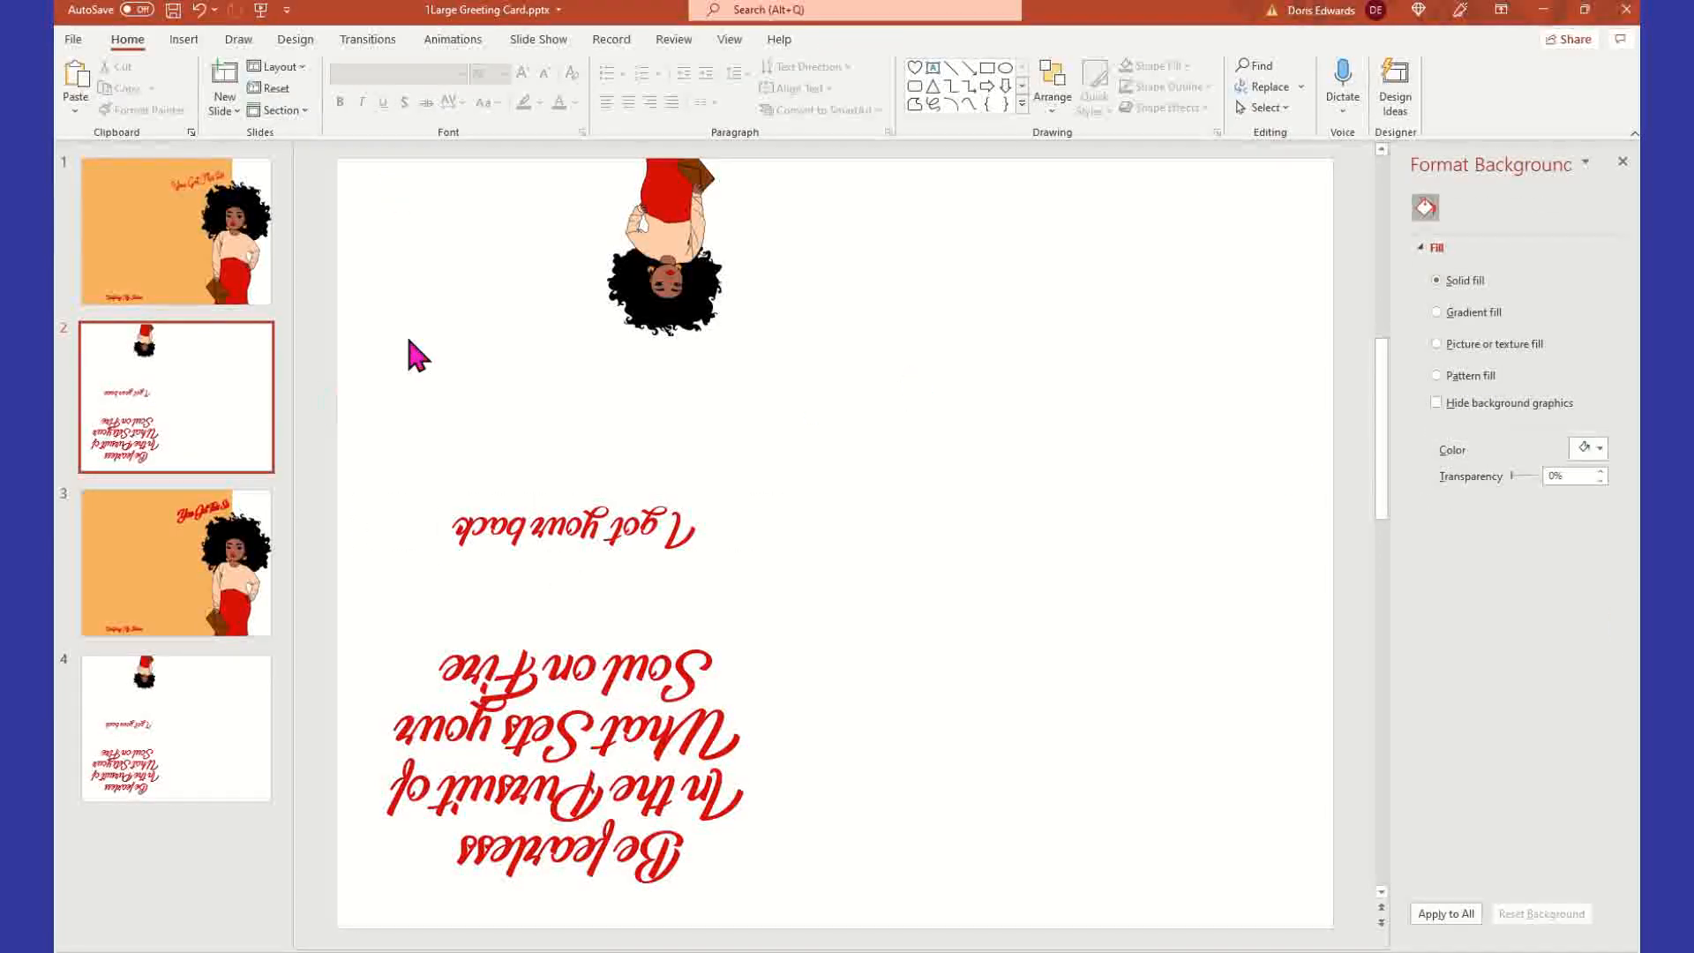
- Check the punctuation of slide 2's texts in the print preview and go back to the cover on slide 1
click(78, 42)
click(144, 323)
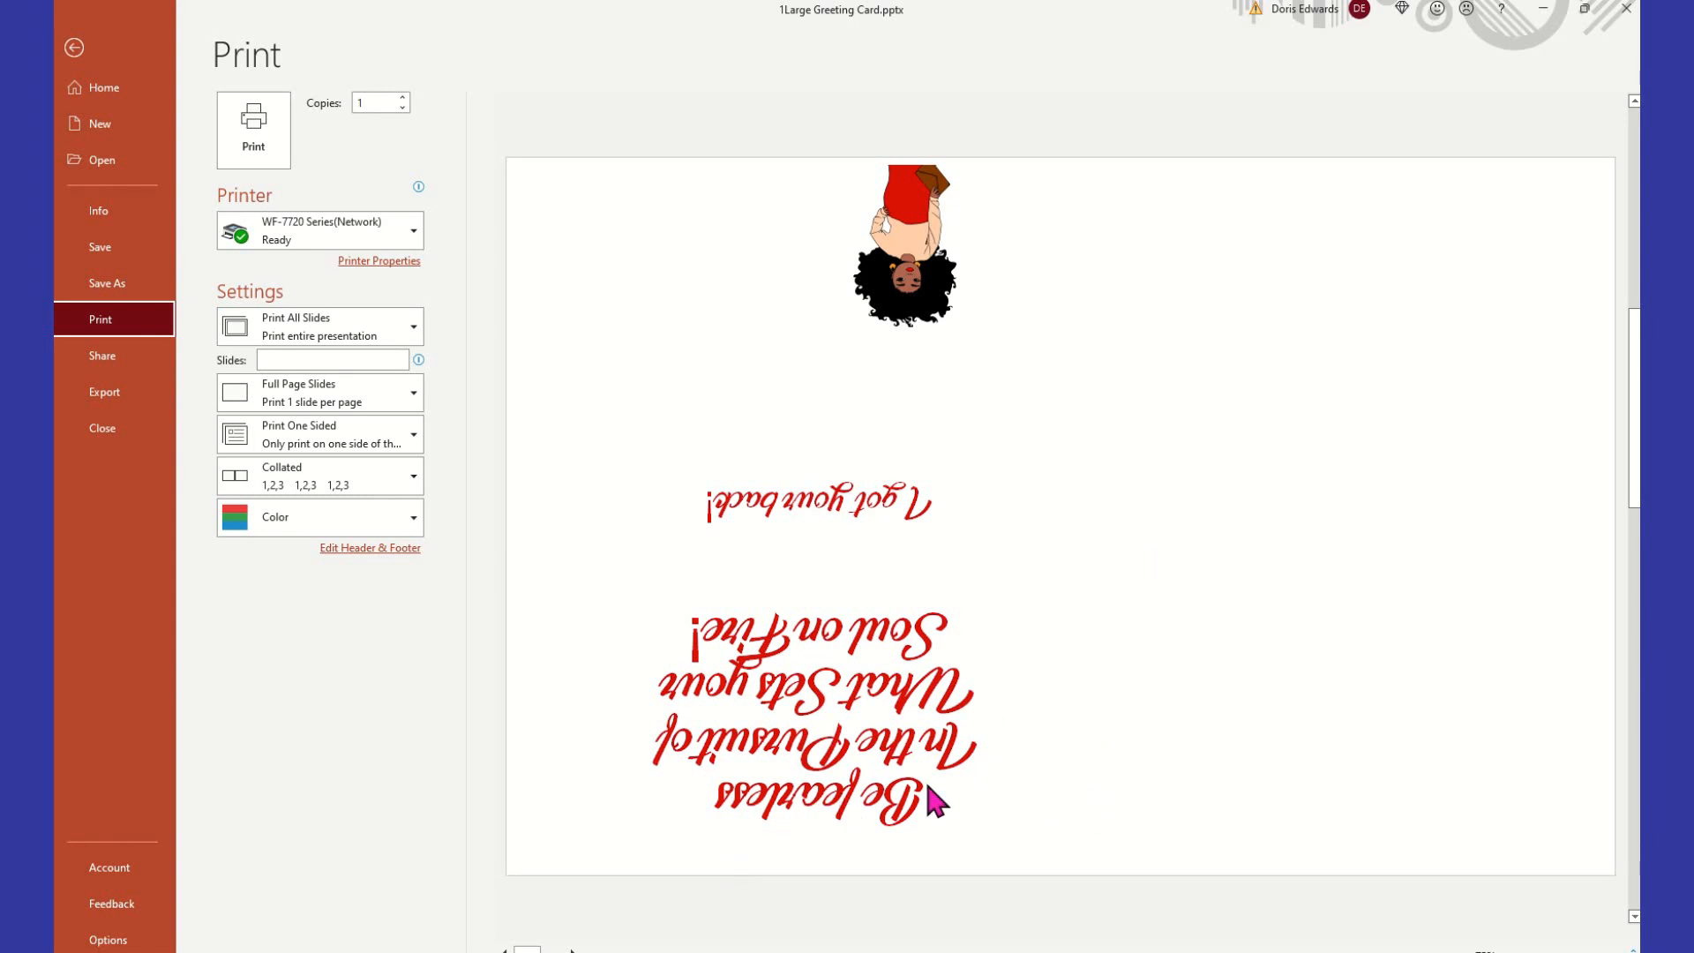
click(74, 48)
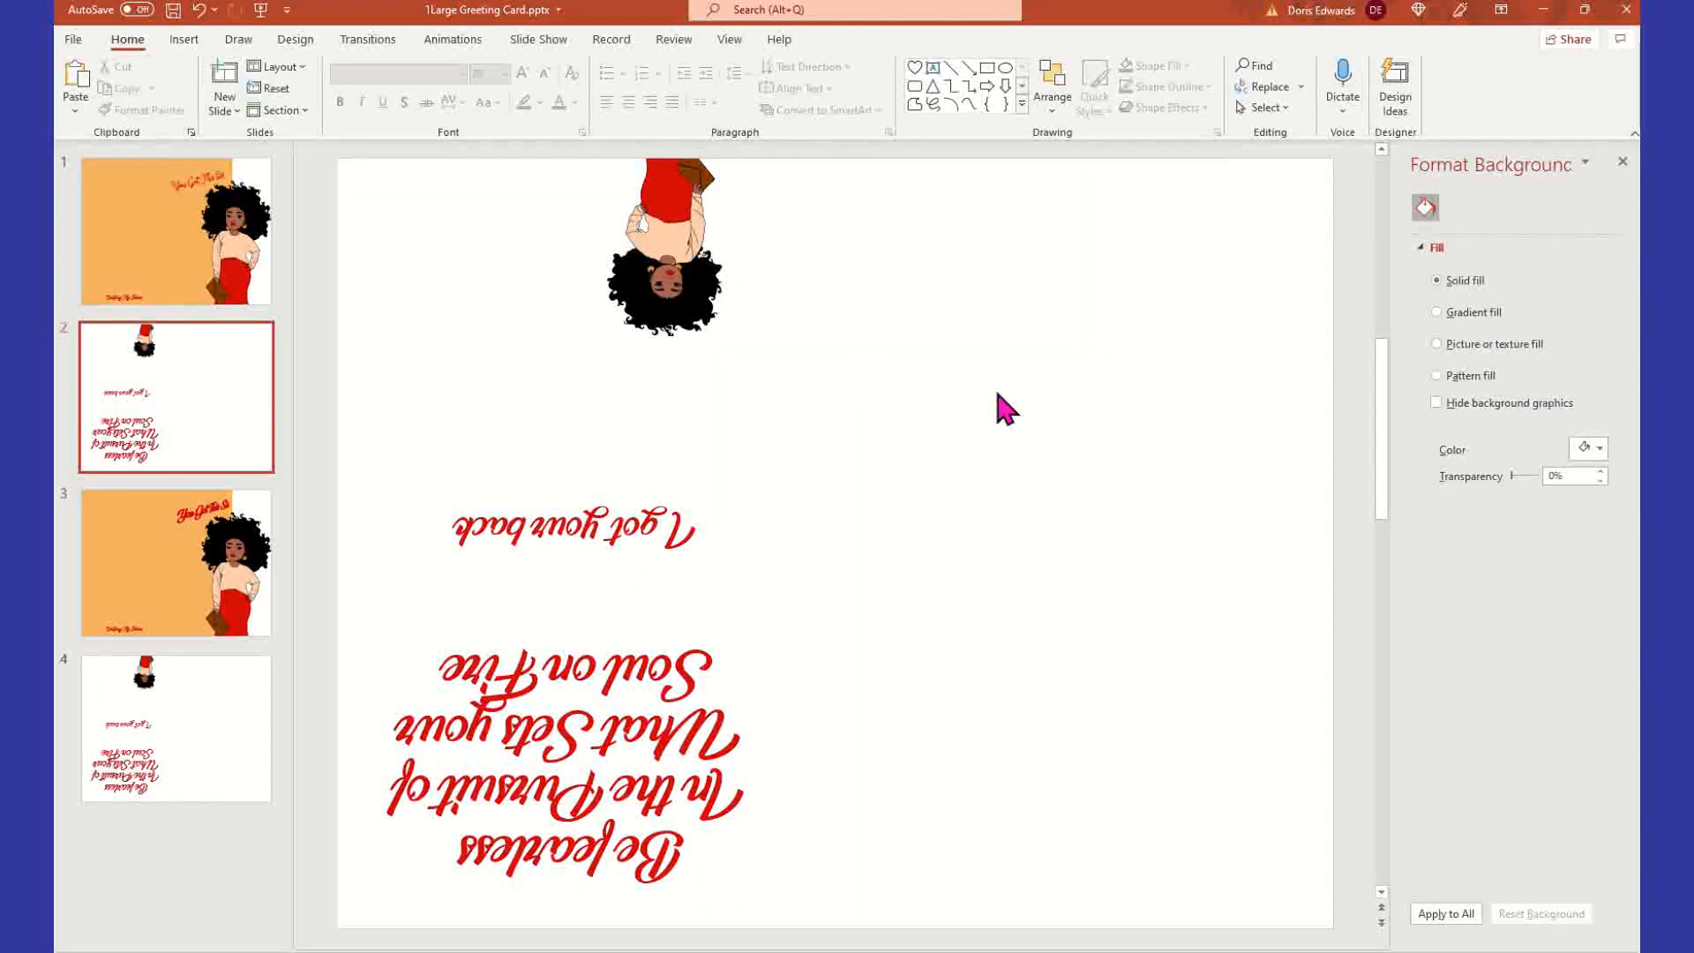
click(200, 300)
click(205, 381)
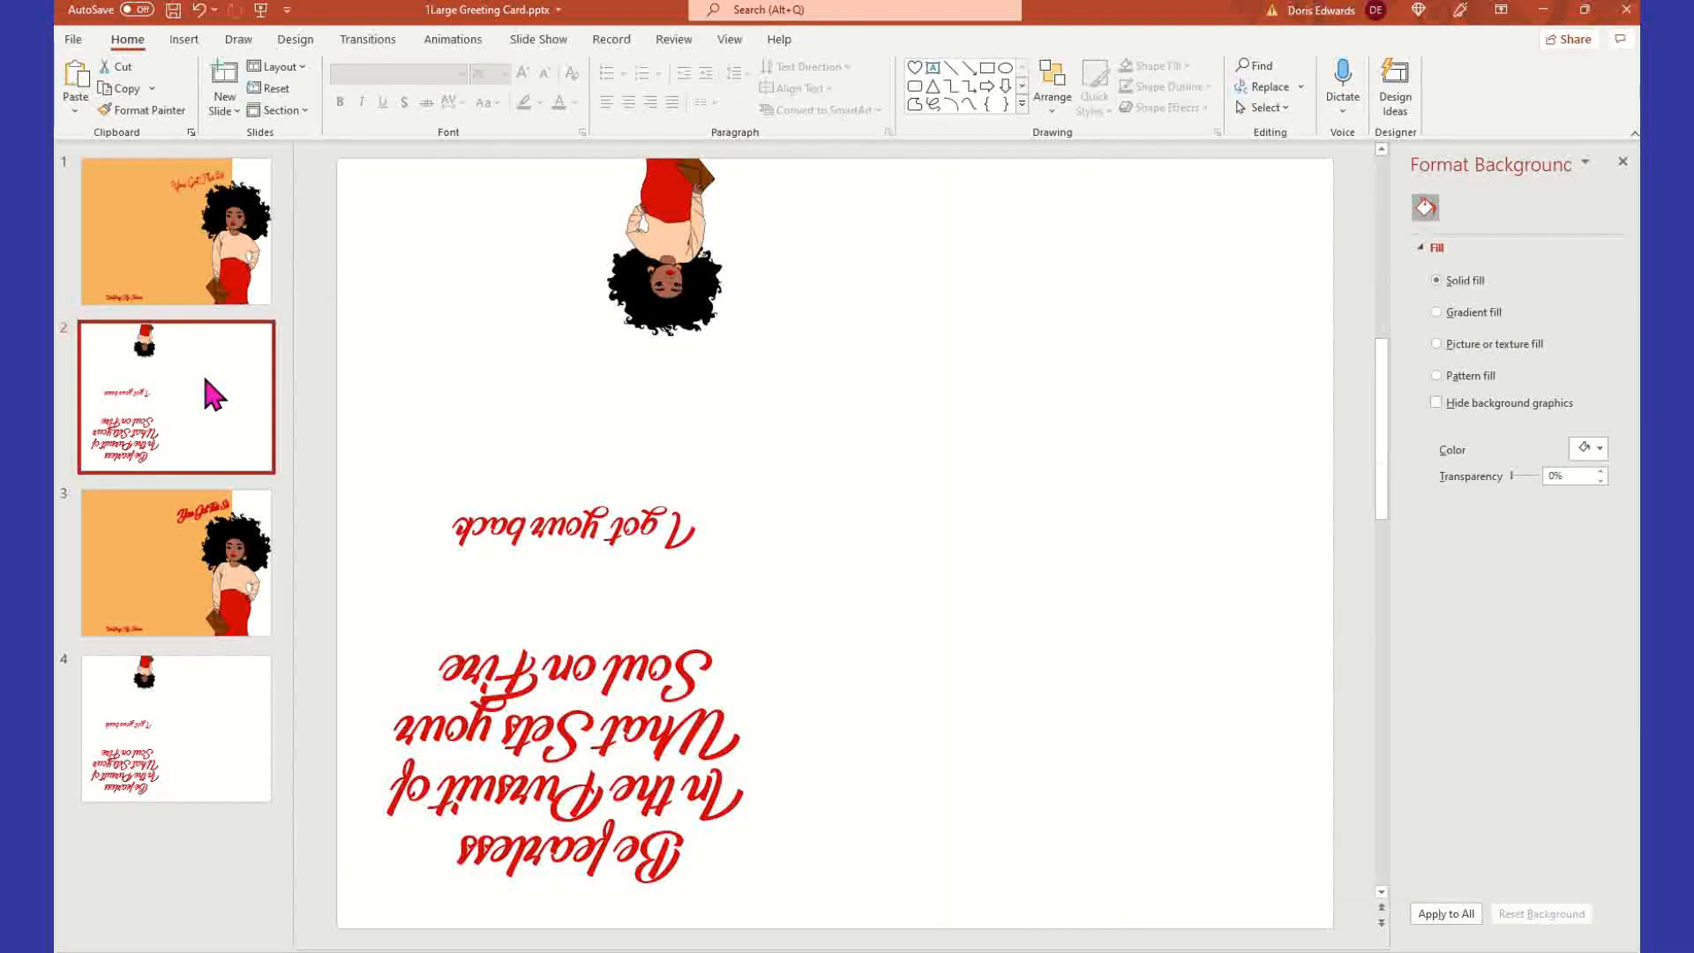
click(112, 262)
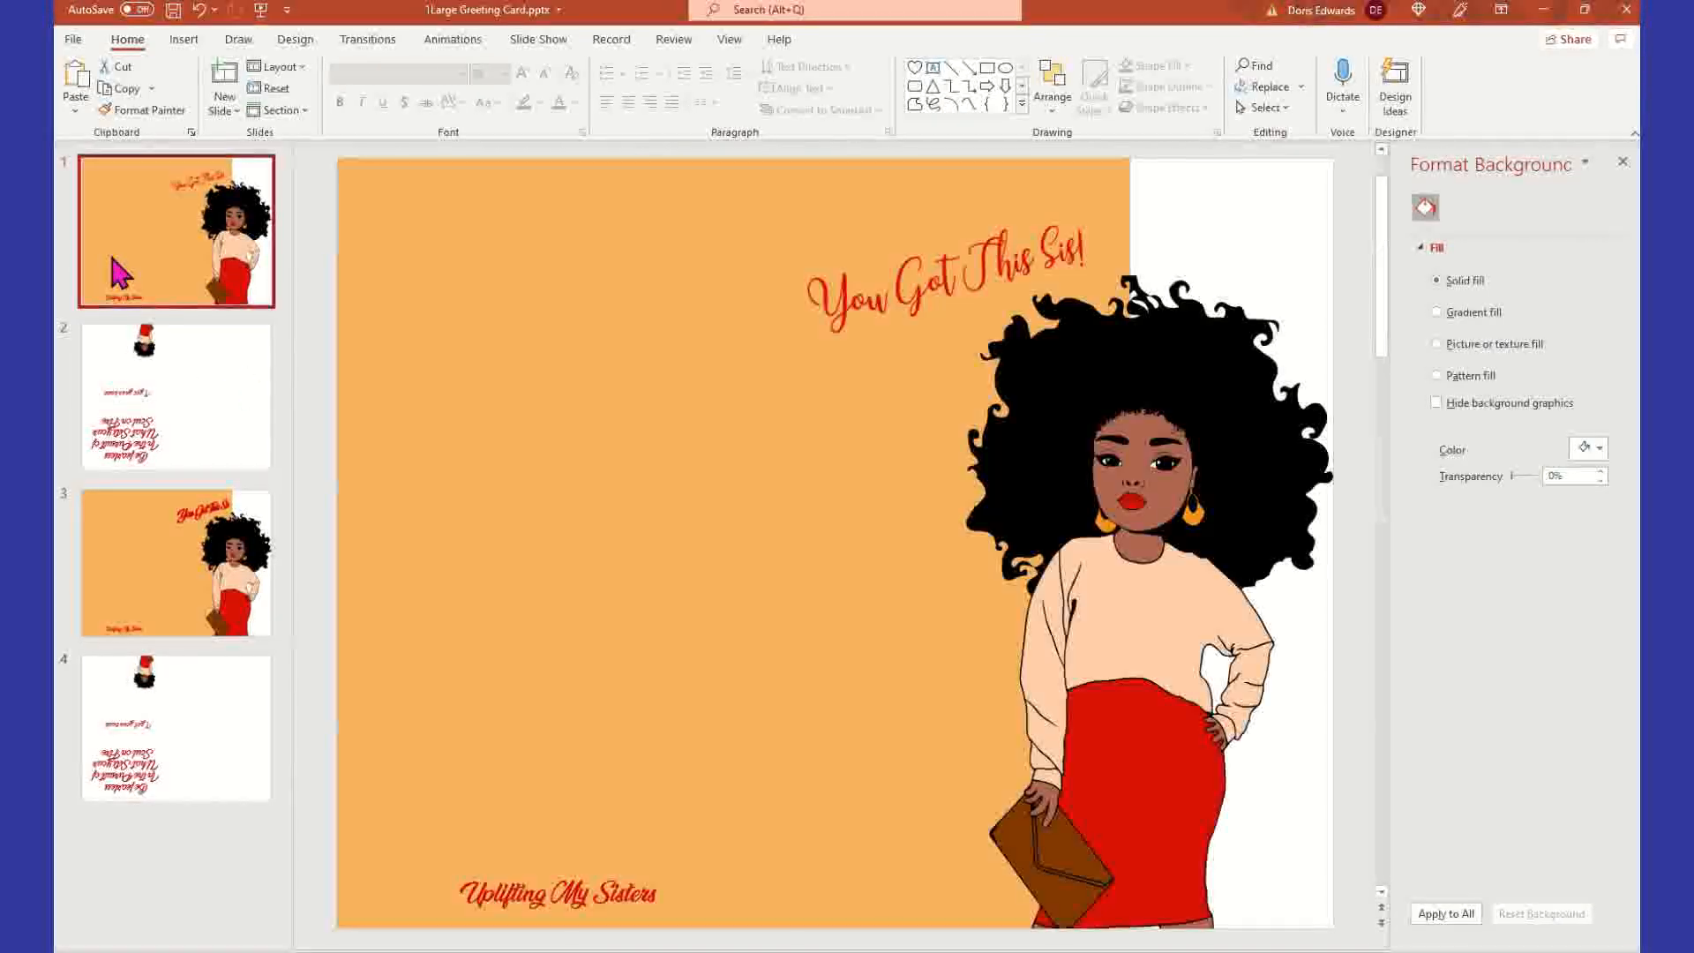